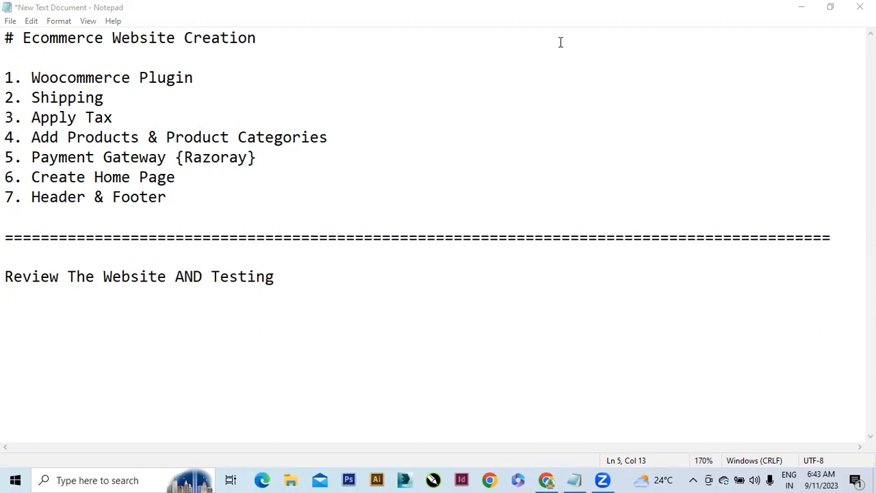
Select the 'Review The Website AND Testing' line in the Notepad notes, then switch to Chrome
click(84, 276)
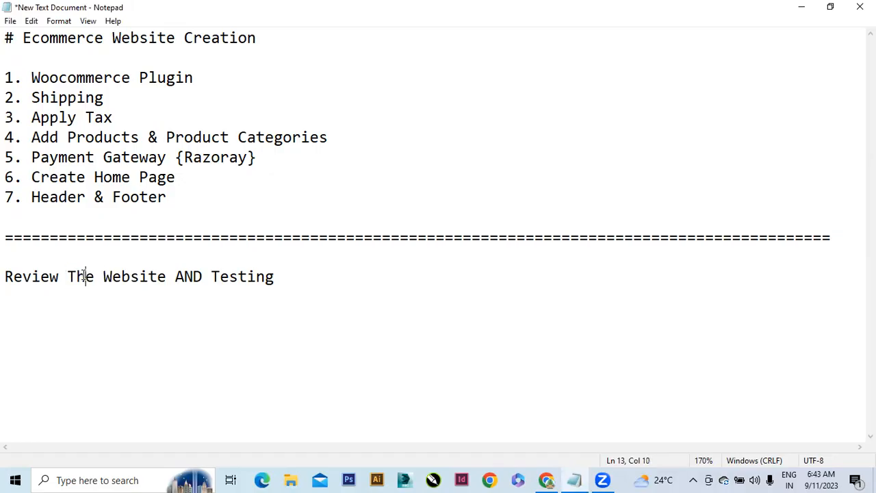
click(286, 286)
key(shift+Left)
key(shift+Left)
key(shift+Left)
key(shift+Left)
key(shift+Left)
key(shift+Left)
key(shift+Left)
key(shift+Left)
key(shift+Left)
key(shift+Left)
key(shift+Left)
key(shift+Left)
key(shift+Left)
key(shift+Left)
key(shift+Left)
key(shift+Left)
key(shift+Left)
key(shift+Left)
key(shift+Left)
key(shift+Left)
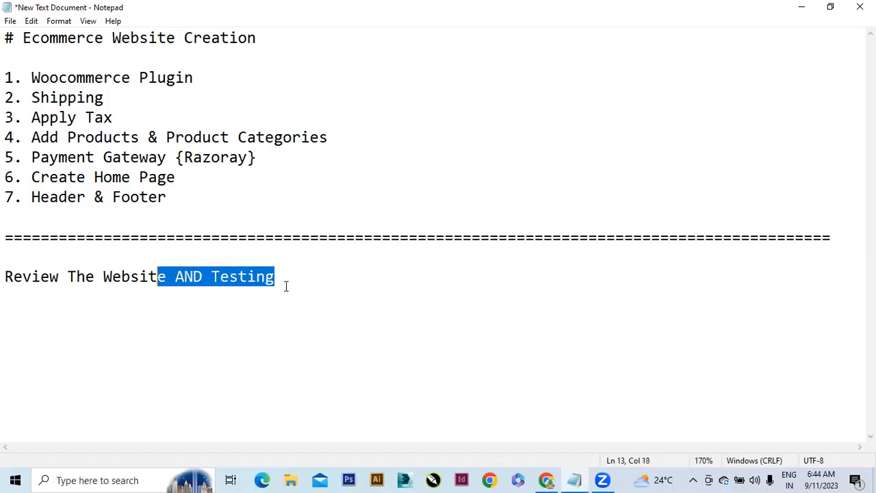
key(shift+Left)
key(shift+Left)
key(shift+Left)
key(shift+Left)
key(shift+Left)
key(shift+Left)
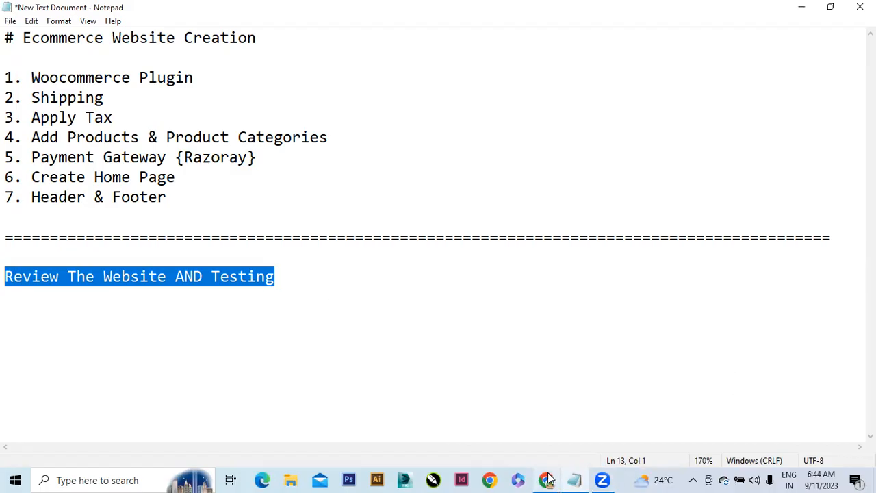
mouse_move(548, 479)
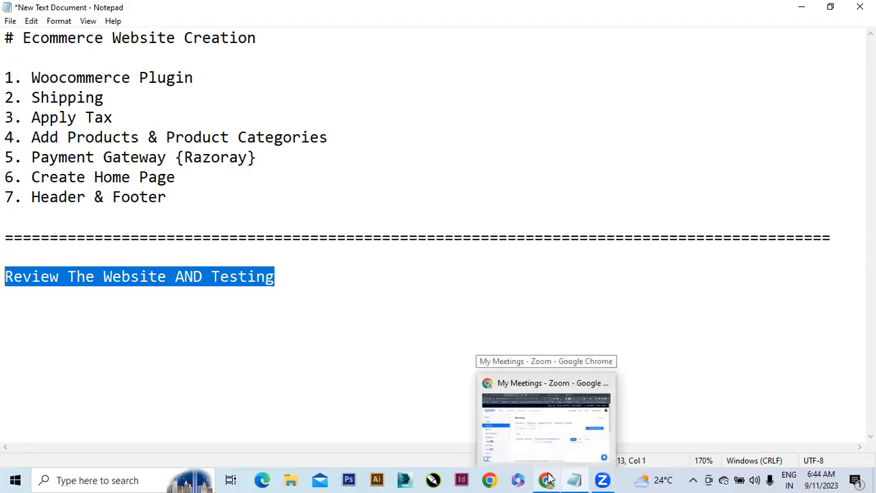
click(547, 479)
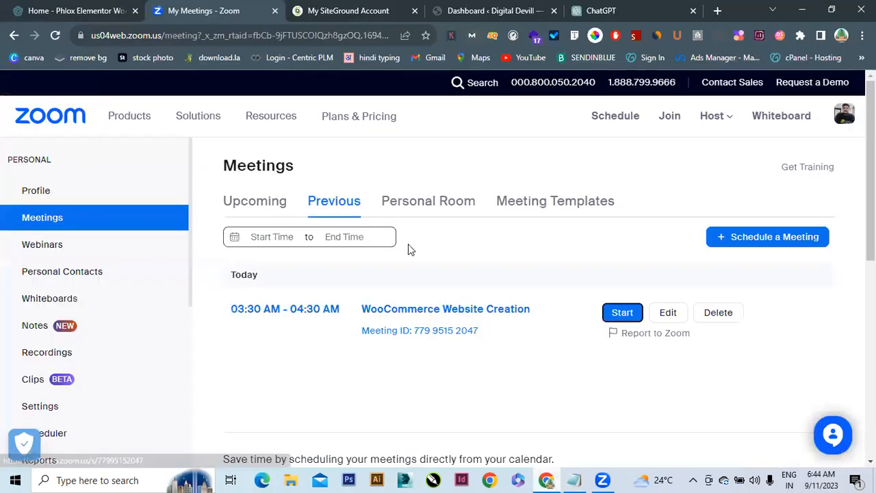
Reload the Digital Devill admin dashboard and return to it after viewing the front page
click(484, 11)
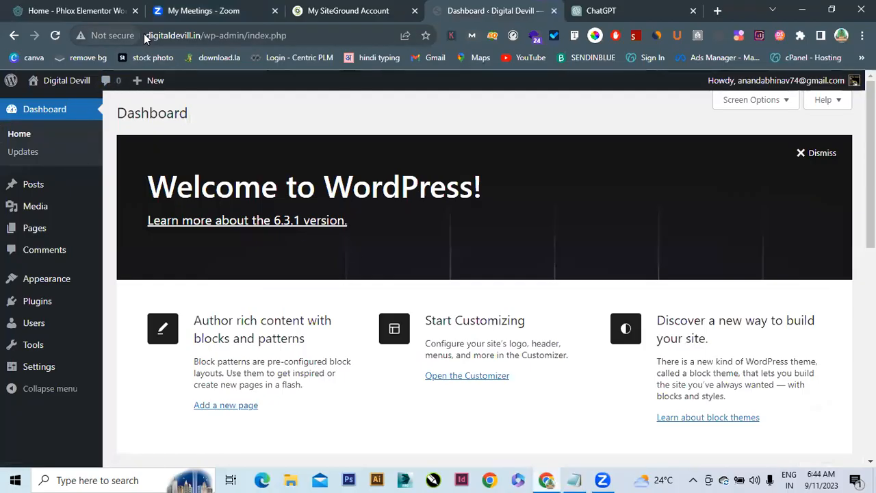
click(185, 36)
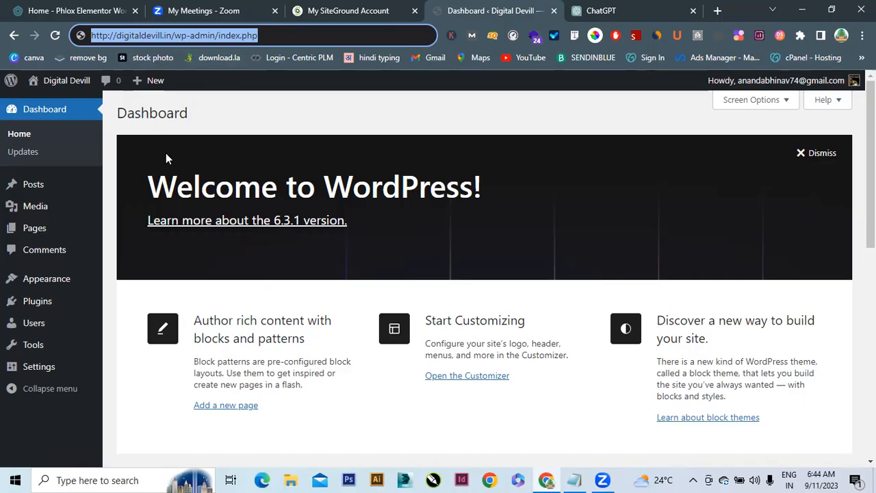
click(70, 90)
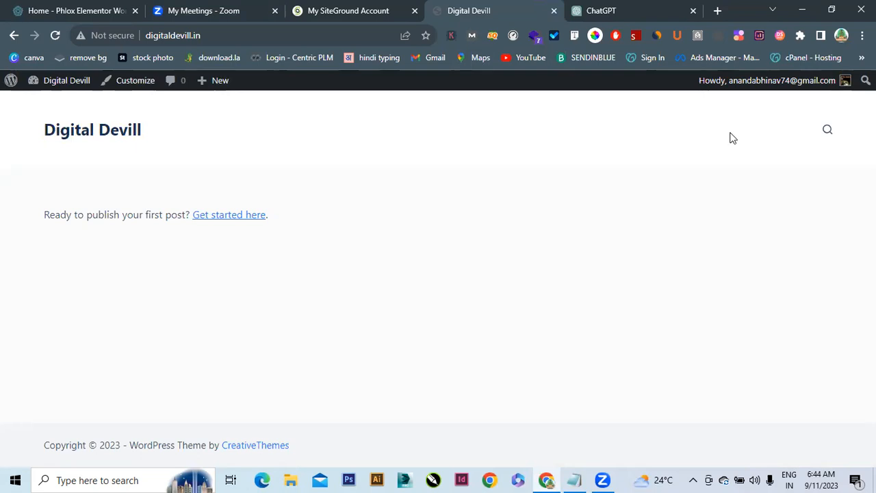
click(73, 89)
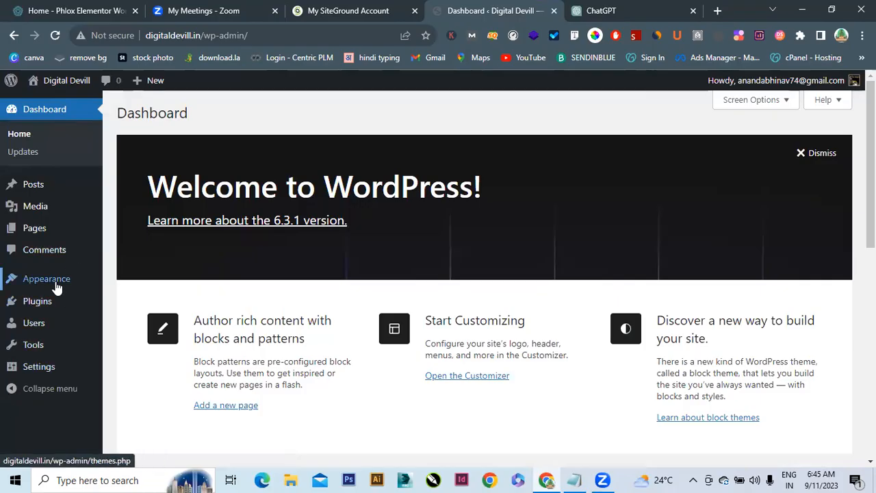
Open Appearance > Themes, then the Blocksy theme dashboard
mouse_move(57, 288)
click(119, 282)
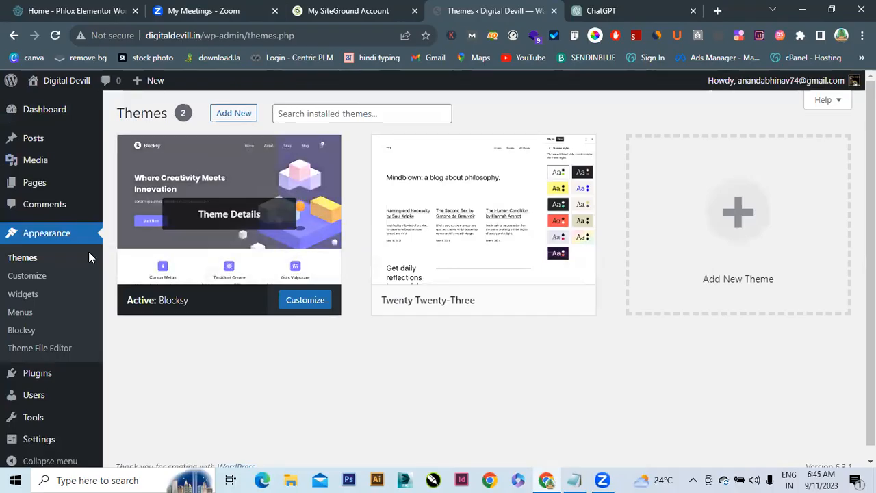
click(21, 330)
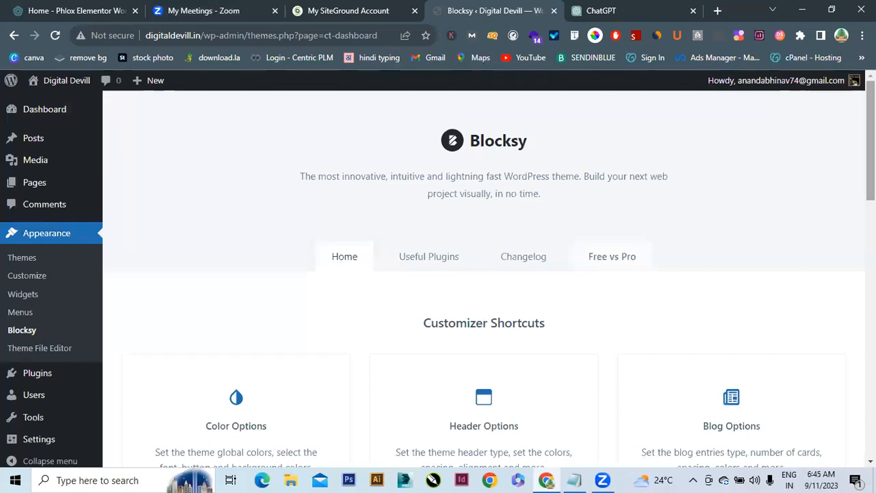
scroll(484, 274, down, 3)
scroll(484, 274, up, 3)
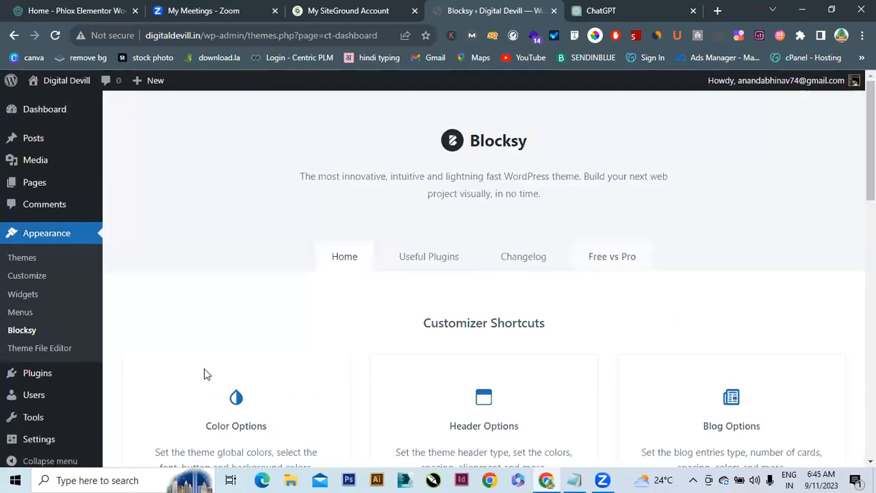
Browse Blocksy's Useful Plugins list, then return to the Home Customizer Shortcuts
click(446, 263)
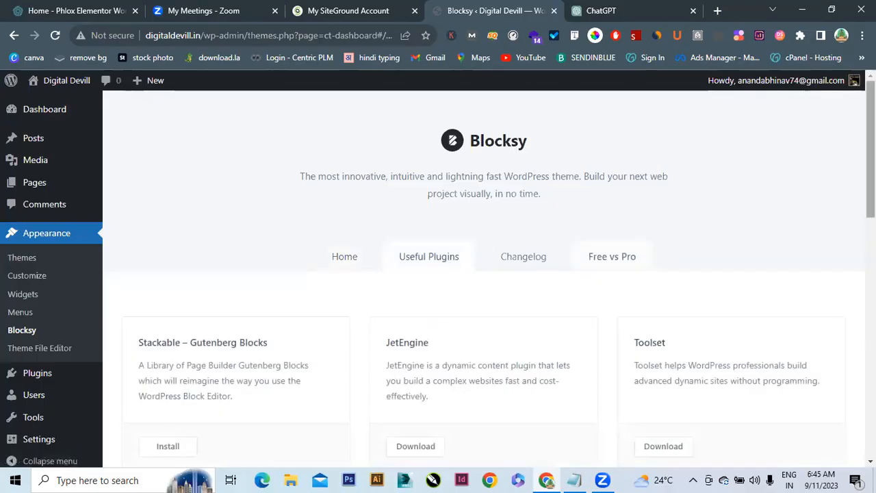
scroll(485, 274, down, 2)
scroll(485, 274, up, 2)
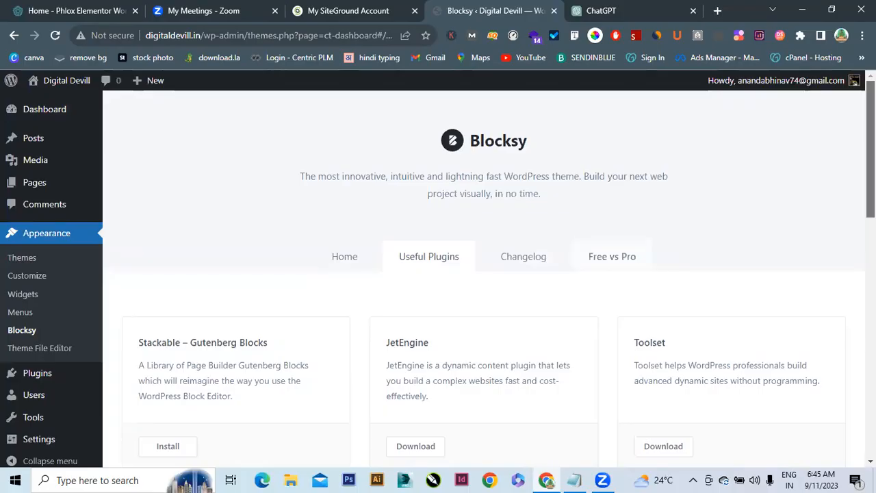
scroll(484, 274, down, 1)
scroll(485, 278, down, 2)
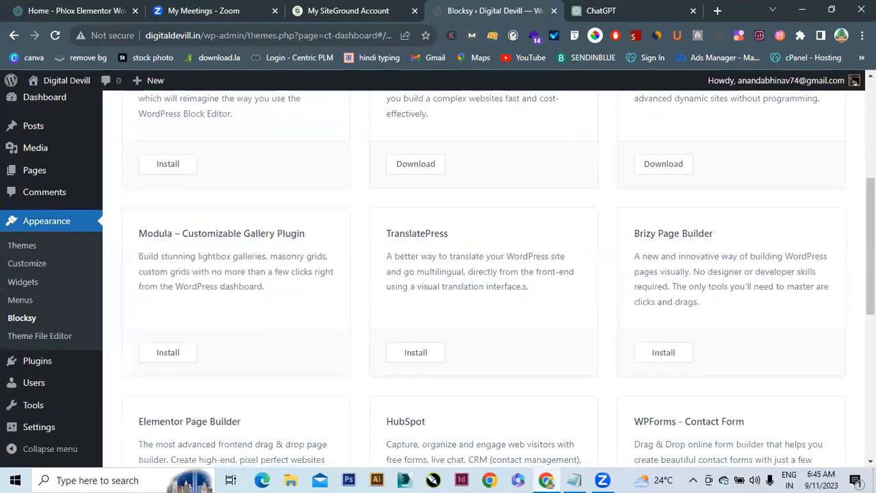
scroll(485, 274, down, 3)
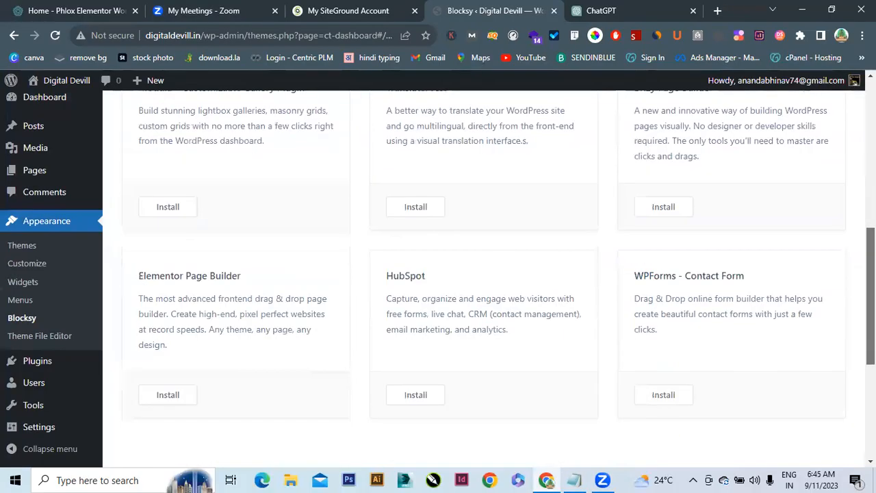
scroll(485, 274, up, 3)
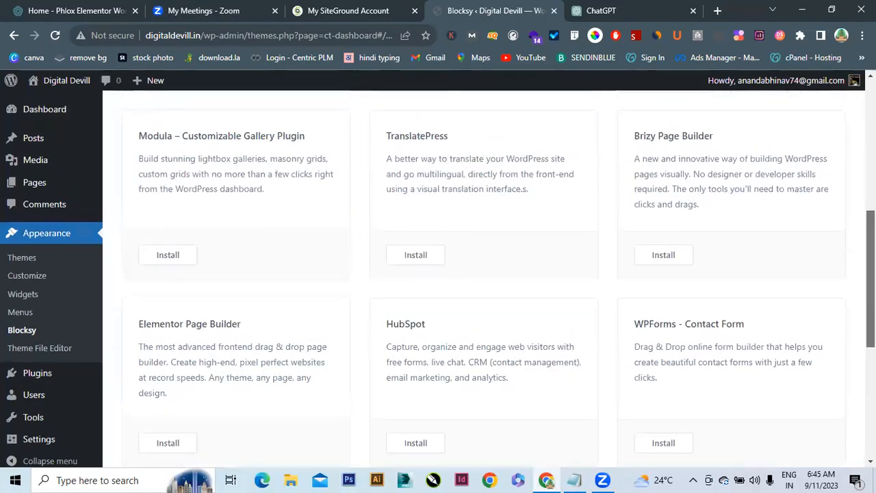
scroll(484, 273, up, 1)
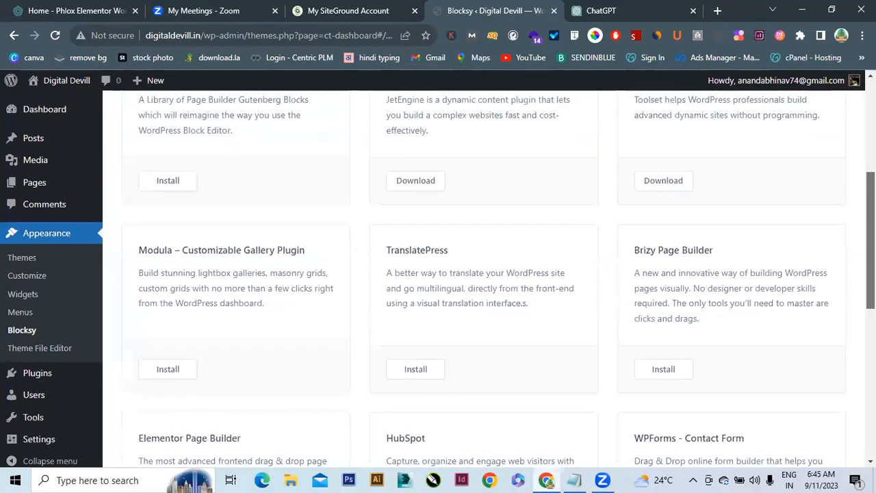
scroll(485, 274, up, 3)
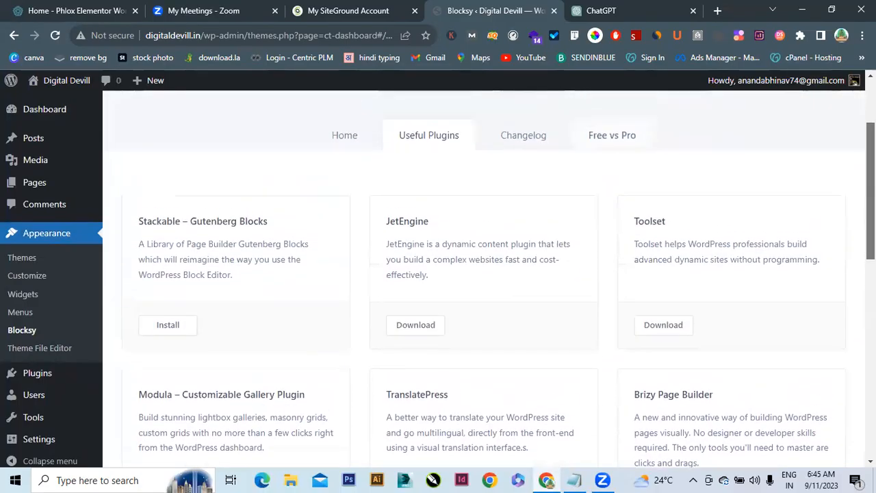
scroll(485, 274, up, 1)
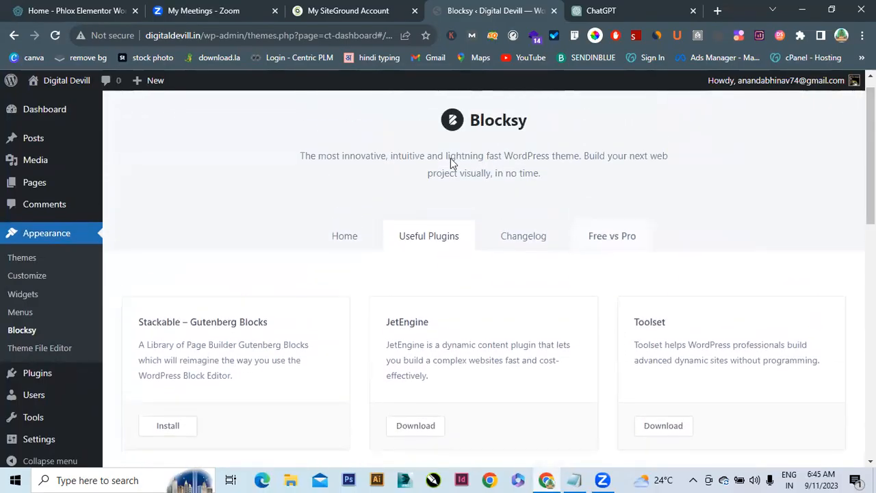
click(346, 240)
drag(870, 139, 832, 383)
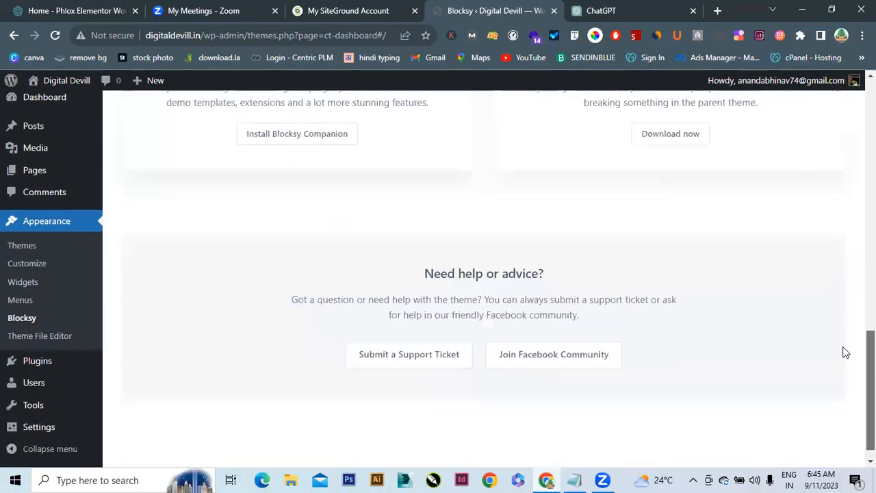
scroll(845, 352, up, 10)
mouse_move(15, 374)
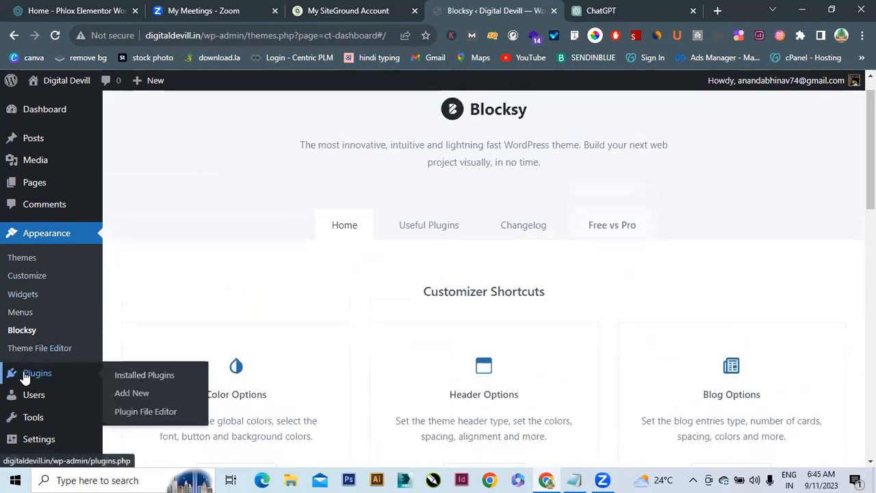
Search the plugin directory for 'blocksy', then install and activate Blocksy Companion
click(128, 391)
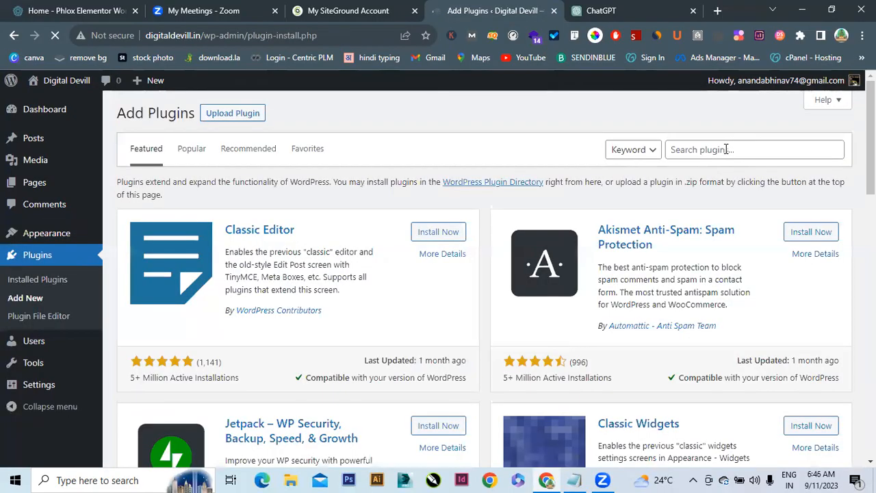
click(726, 150)
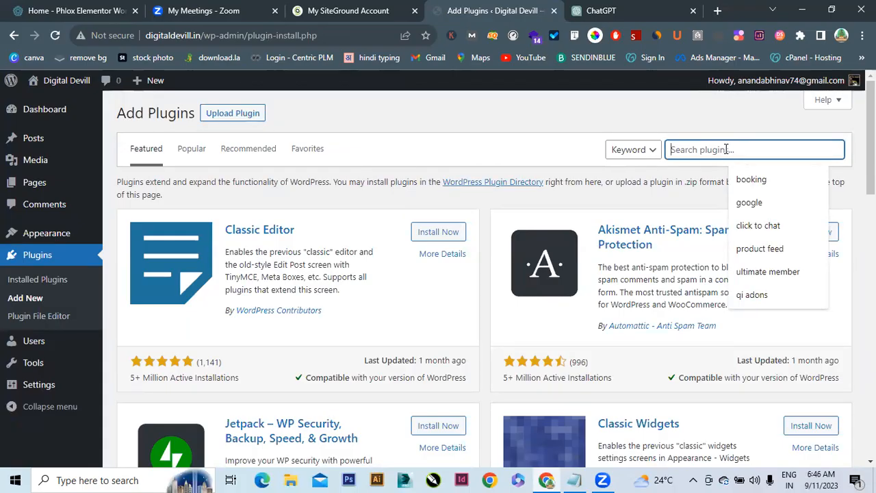
text(blocksy)
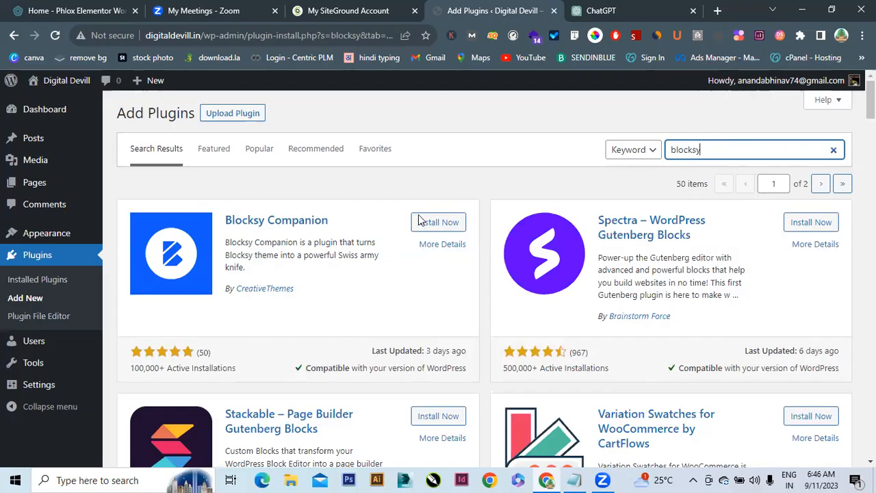
click(455, 226)
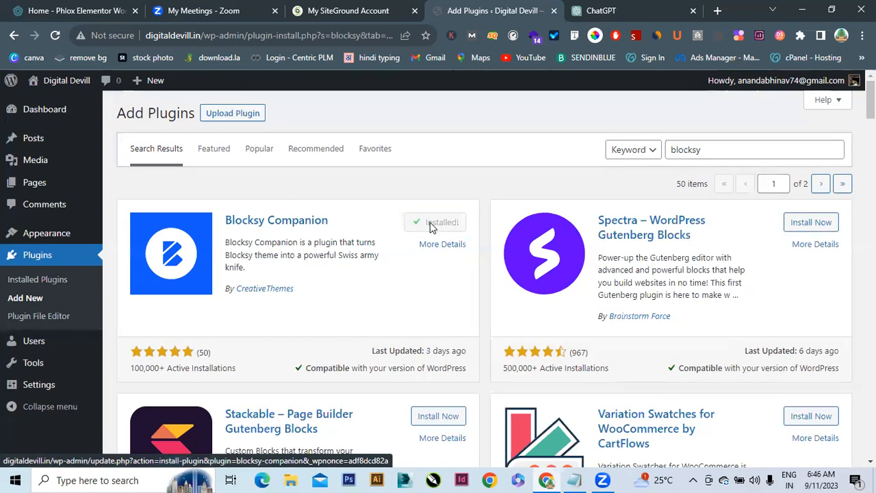
click(432, 228)
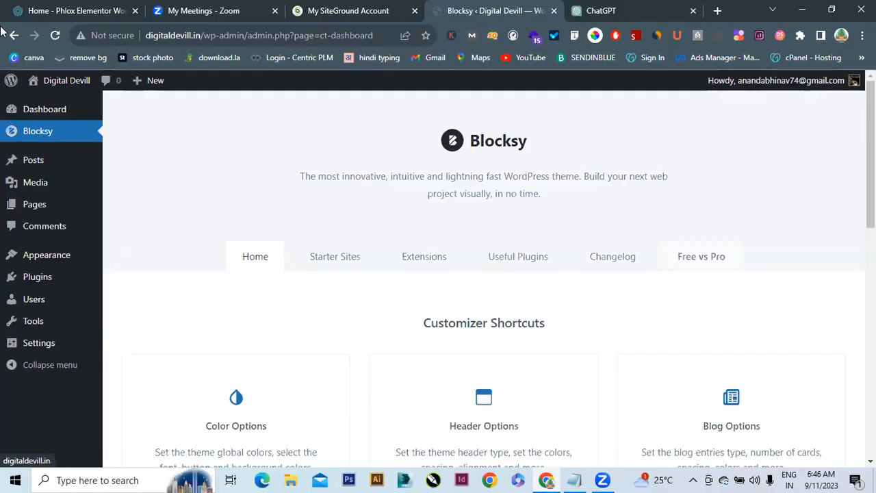
click(67, 81)
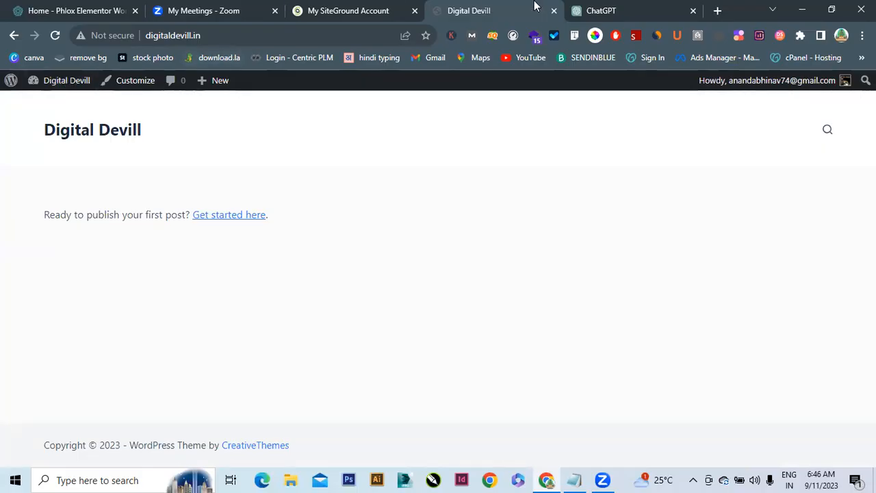
click(52, 89)
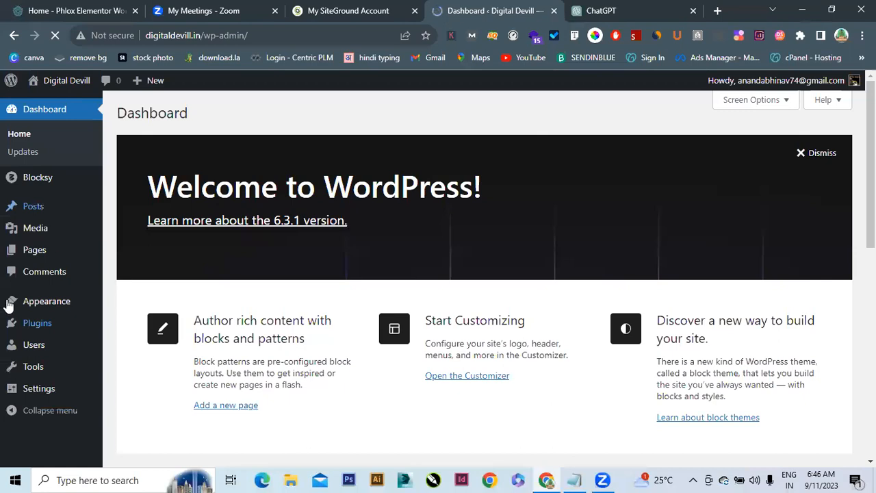
mouse_move(52, 334)
mouse_move(73, 310)
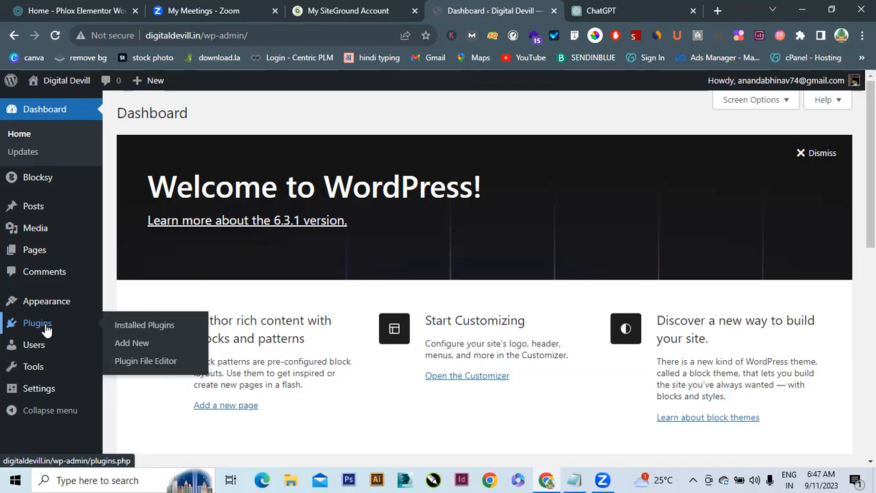
Search plugins for 'woocommerce', correcting the typo, and install WooCommerce
click(120, 345)
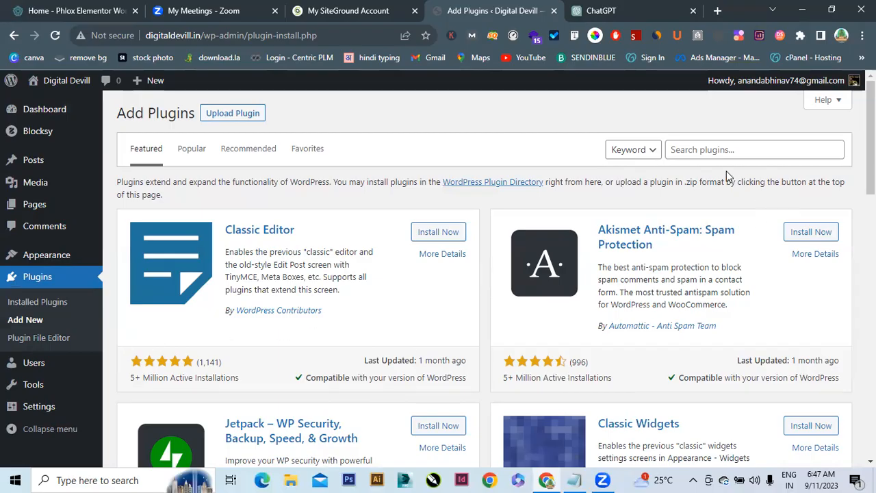
click(713, 155)
text(woo)
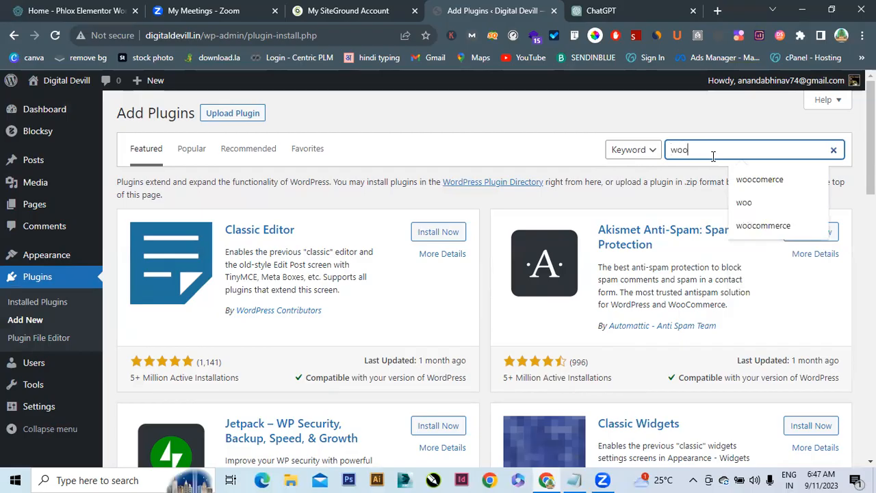
text(comer)
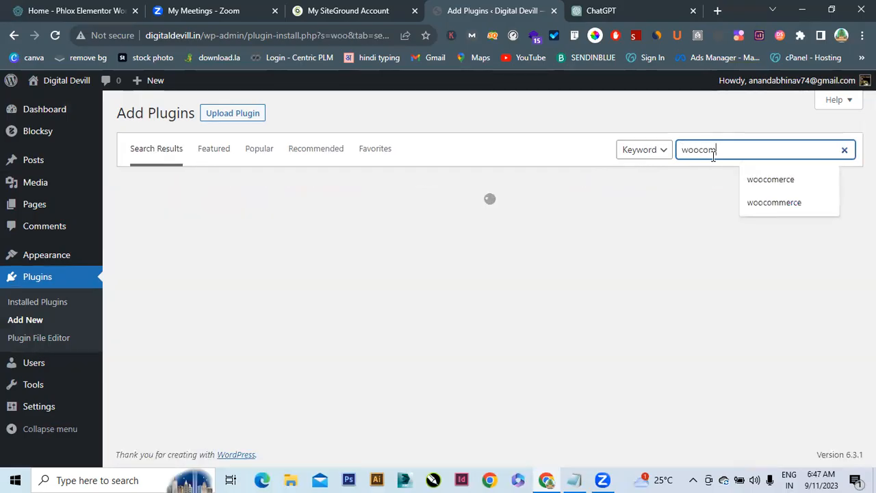
text(ce)
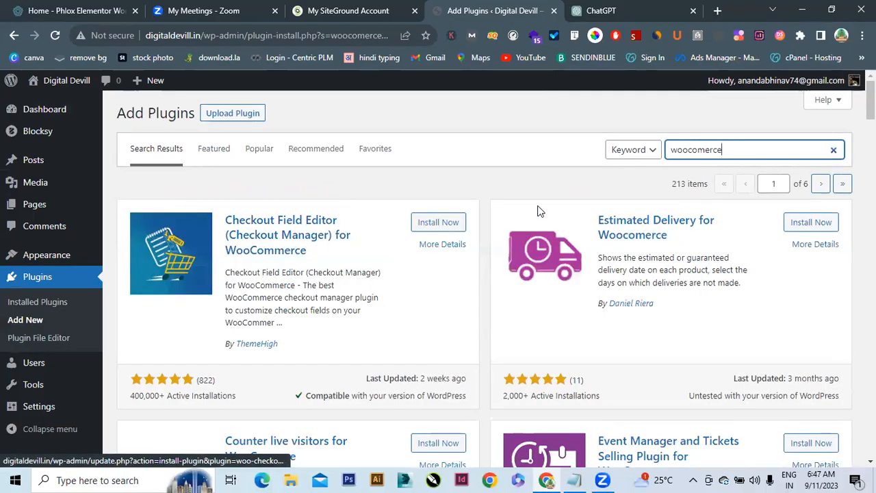
click(698, 150)
text(m)
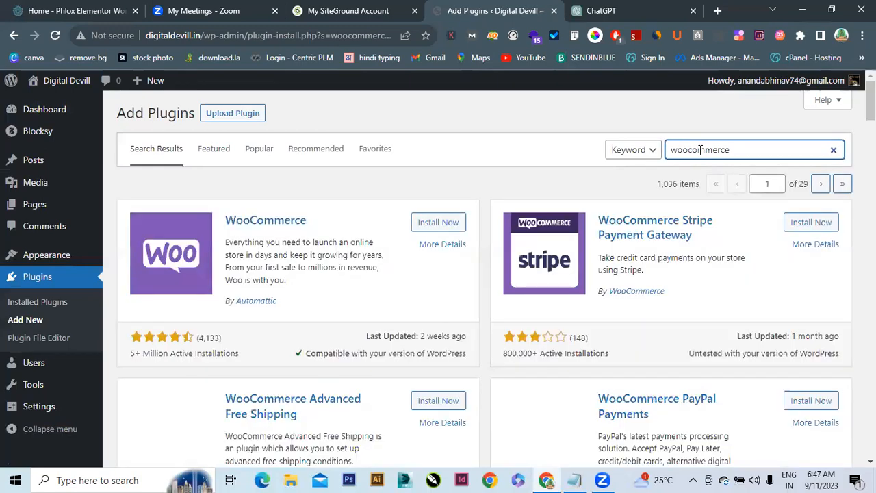
click(438, 230)
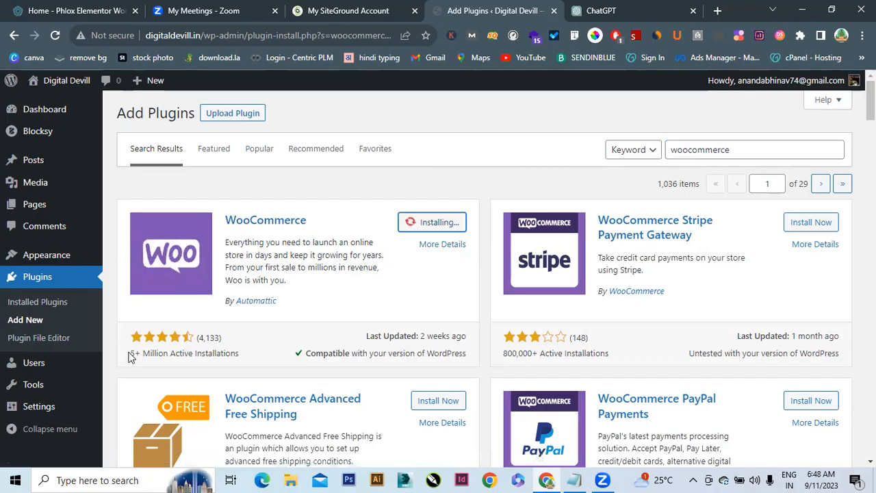
Select the current 'woocommerce' term in the plugin search box
drag(129, 352, 241, 353)
click(241, 354)
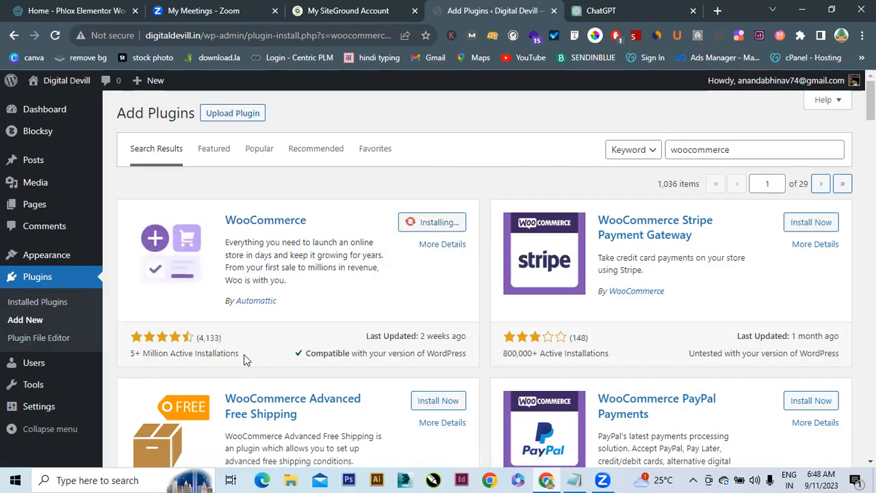
triple_click(239, 355)
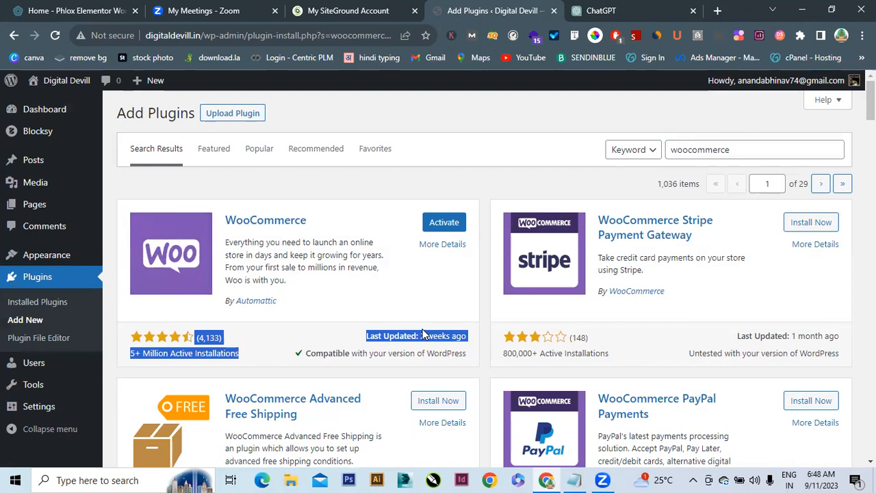
double_click(744, 147)
Search plugins for 'elementor' and install Elementor Website Builder
key(BackSpace)
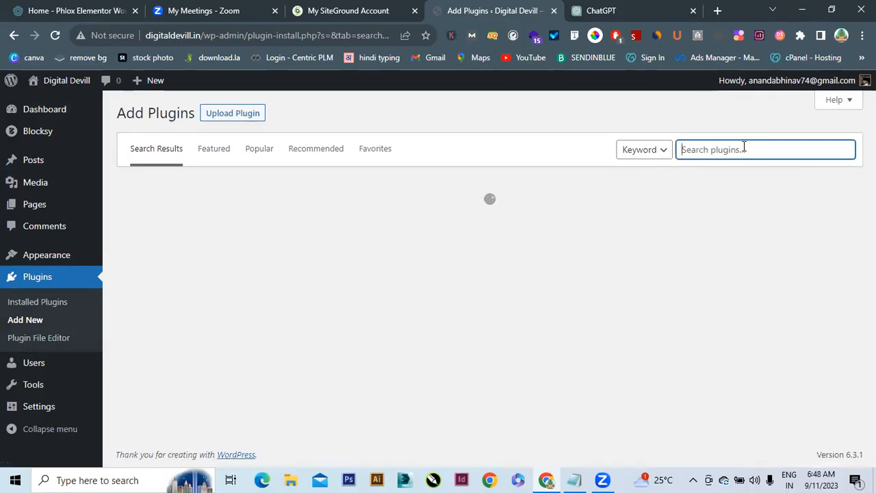
click(745, 148)
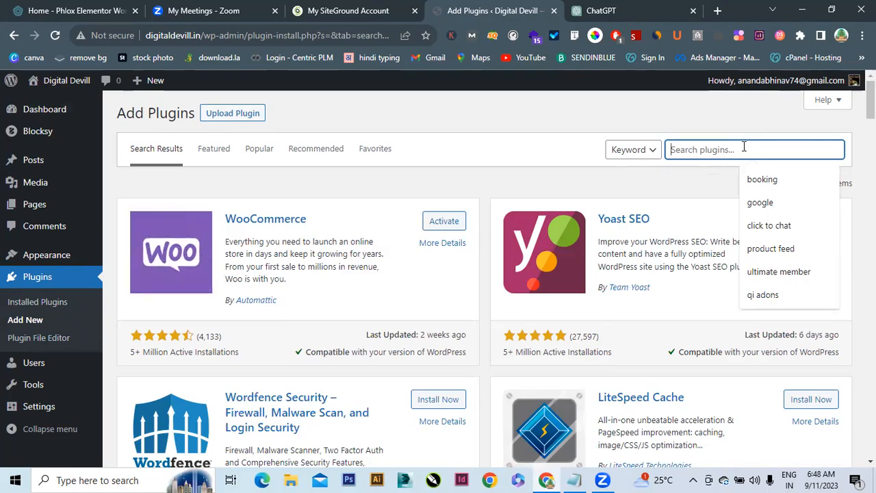
text(el)
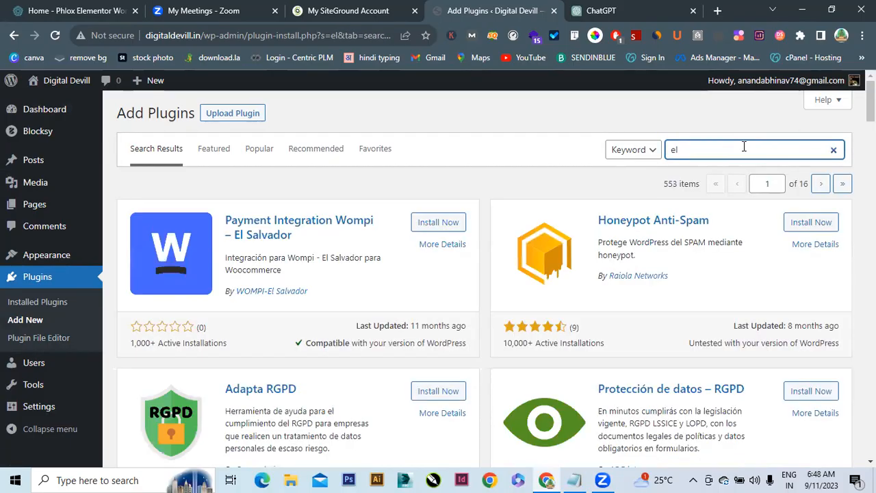
text(ementor)
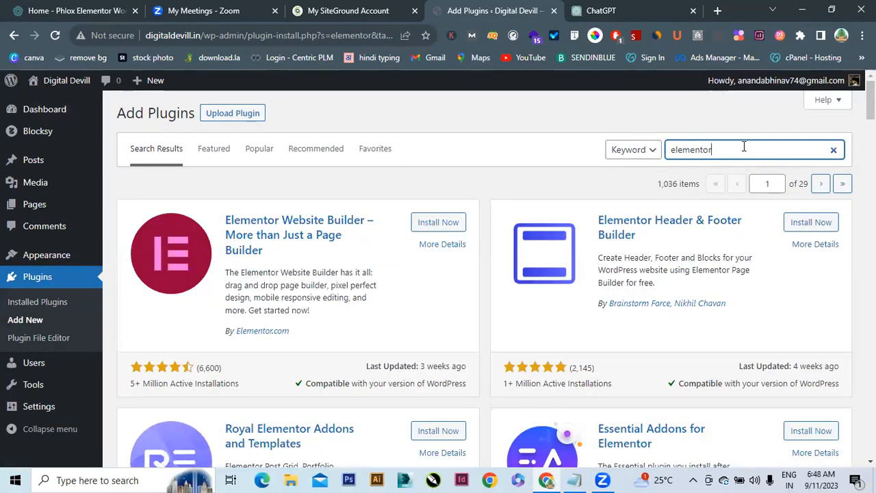
click(436, 224)
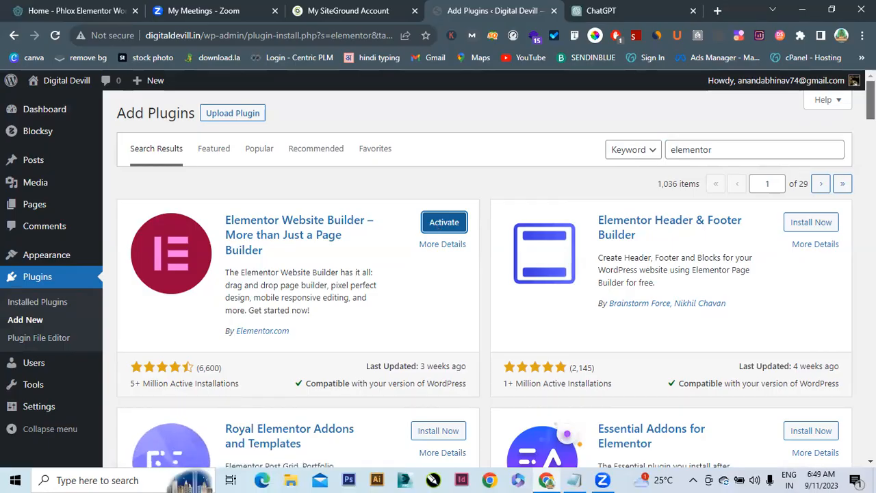
Install the ElementsKit Elementor addons and Qi Addons For Elementor plugins
scroll(444, 222, down, 1)
scroll(485, 274, down, 4)
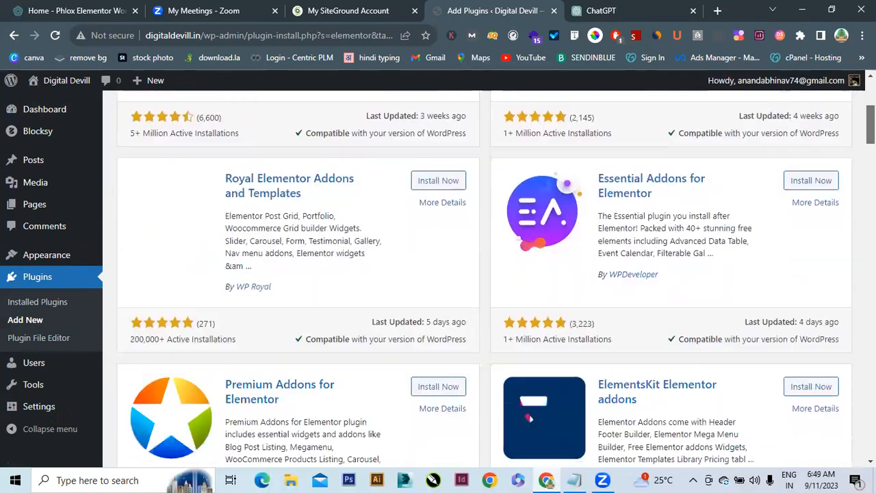
scroll(485, 274, down, 3)
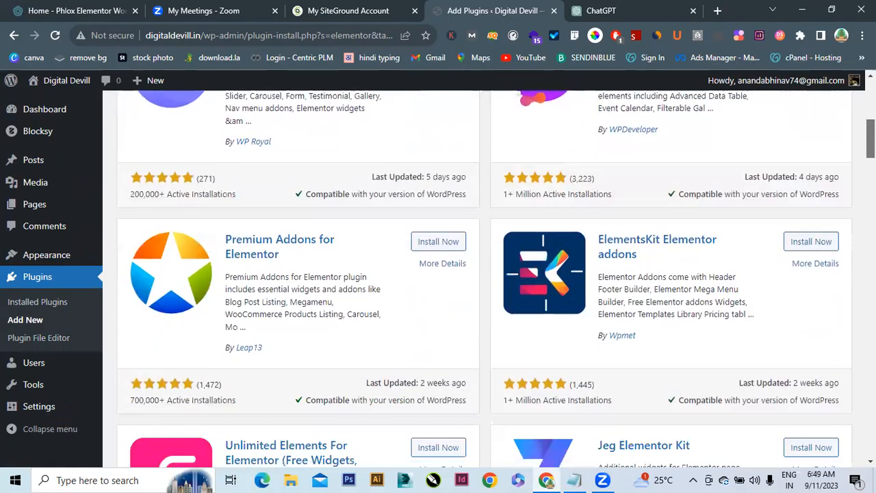
scroll(724, 175, up, 1)
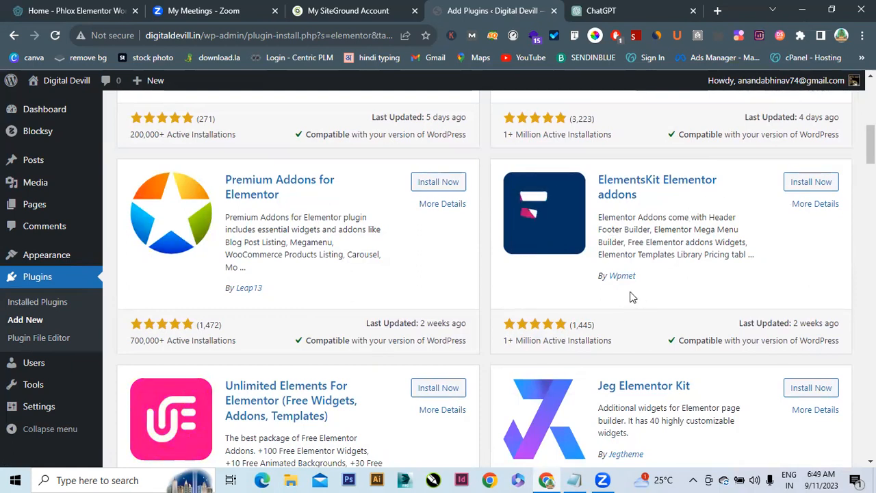
click(817, 185)
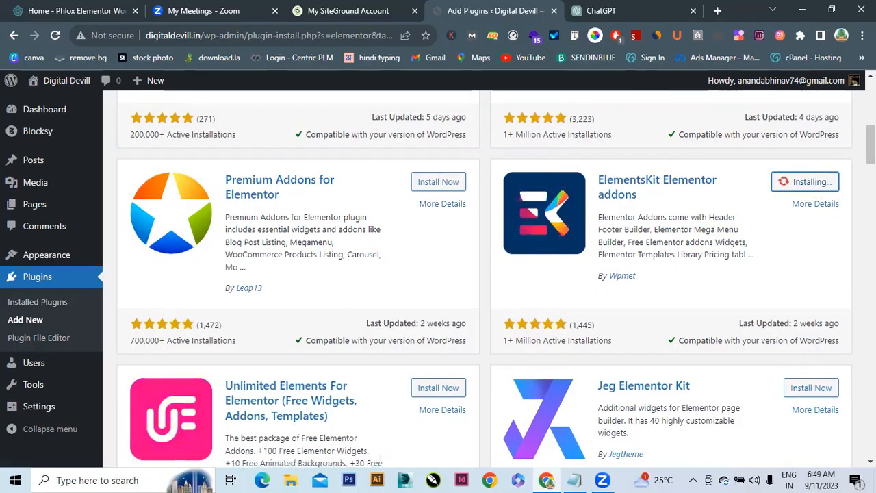
scroll(484, 276, down, 3)
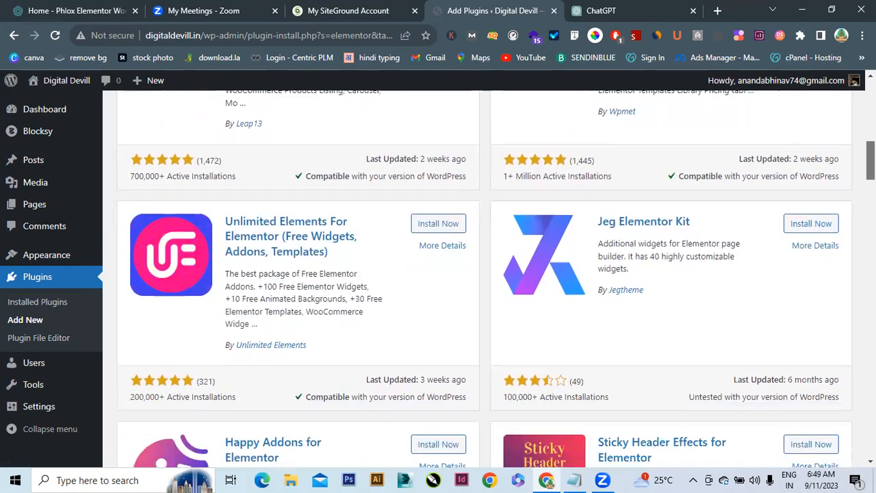
scroll(485, 276, down, 4)
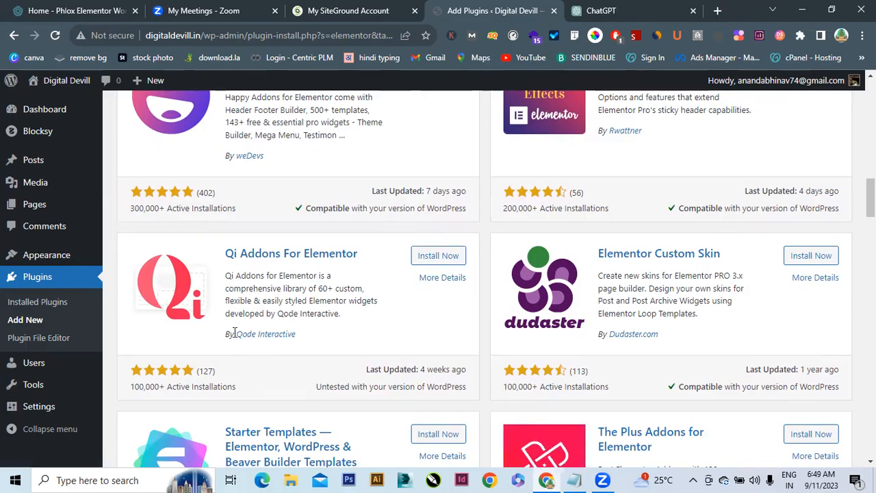
drag(234, 332, 311, 345)
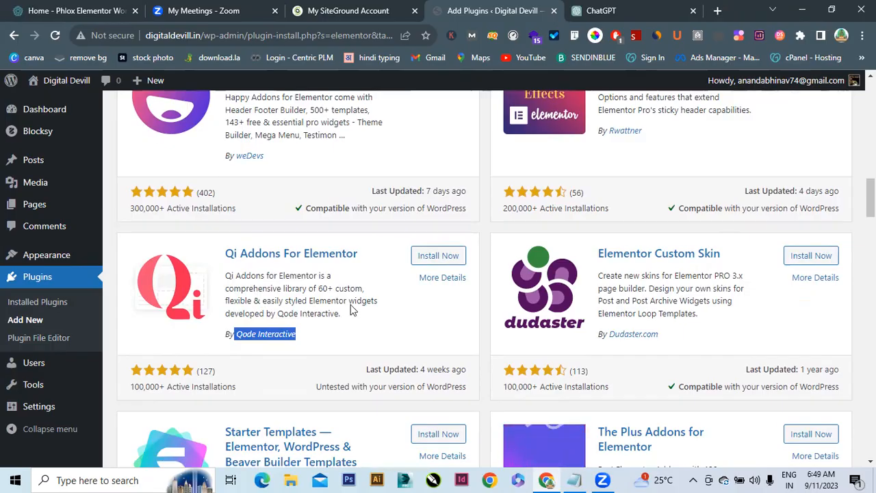
click(438, 256)
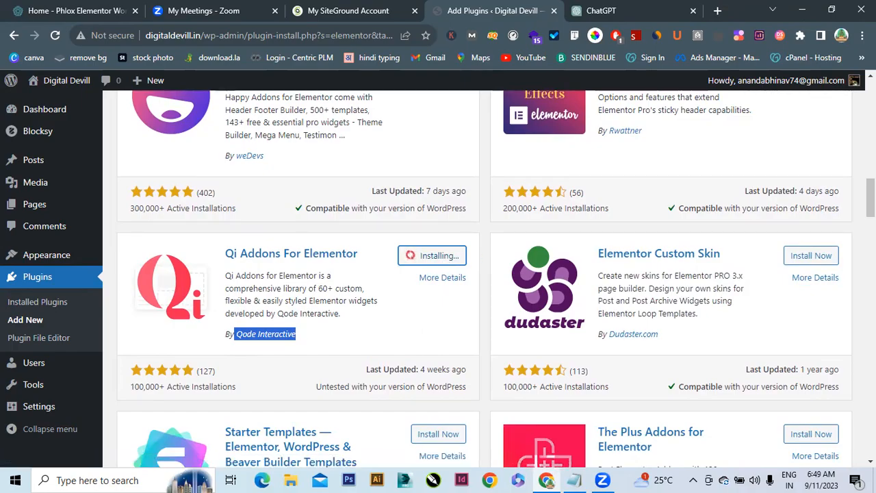
scroll(803, 242, down, 3)
scroll(803, 241, down, 6)
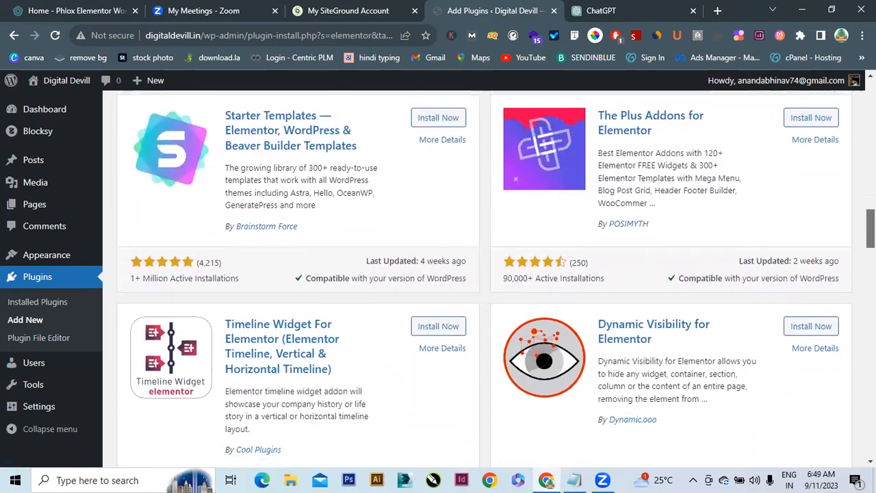
scroll(803, 242, down, 3)
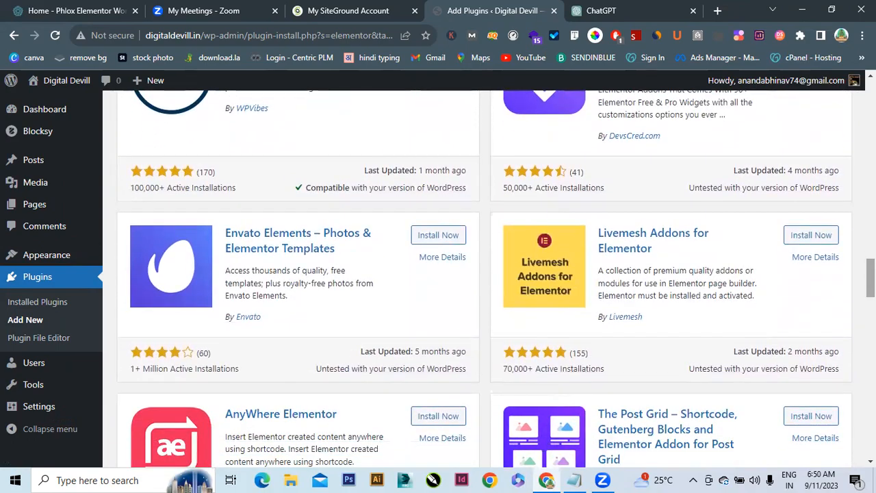
scroll(803, 242, down, 7)
scroll(495, 278, down, 2)
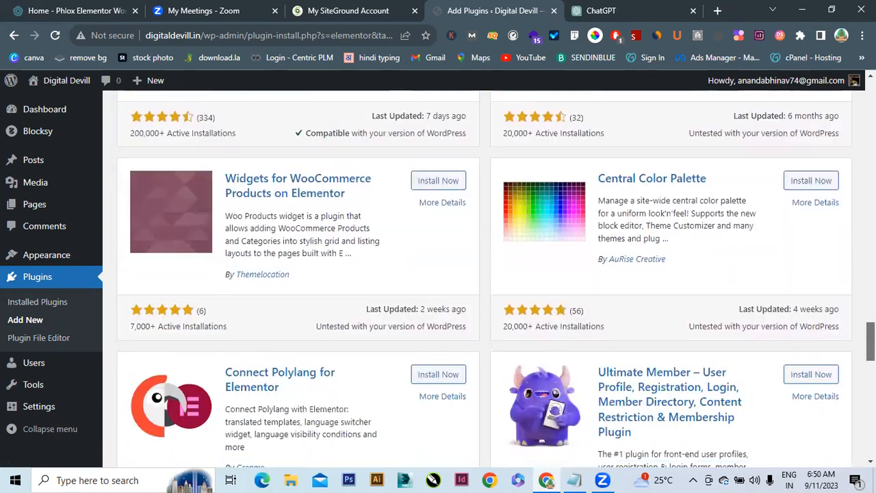
scroll(496, 279, up, 20)
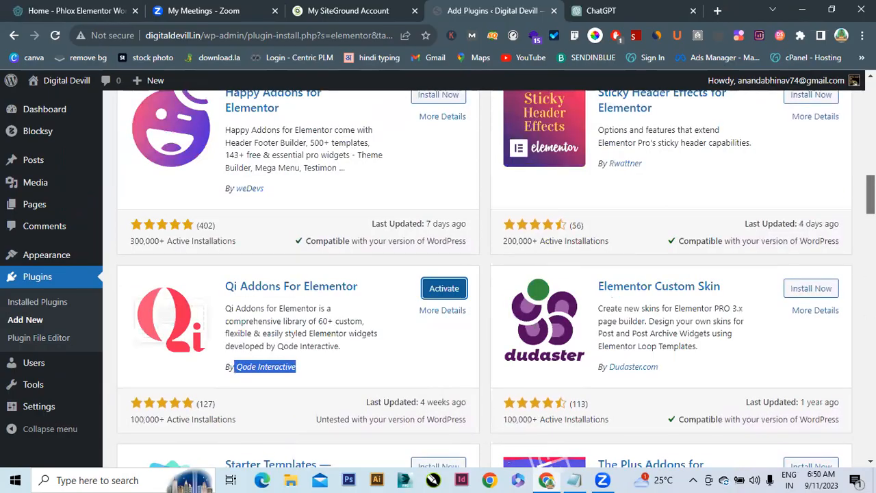
scroll(495, 279, up, 2)
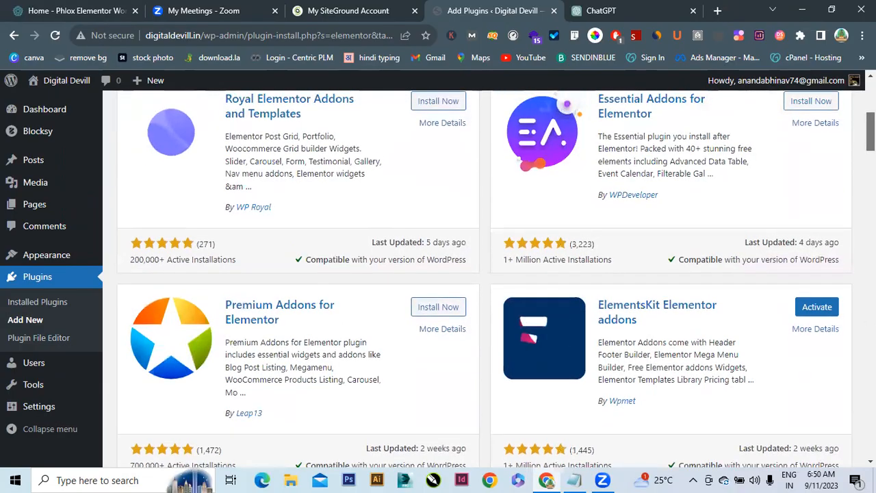
scroll(496, 279, up, 2)
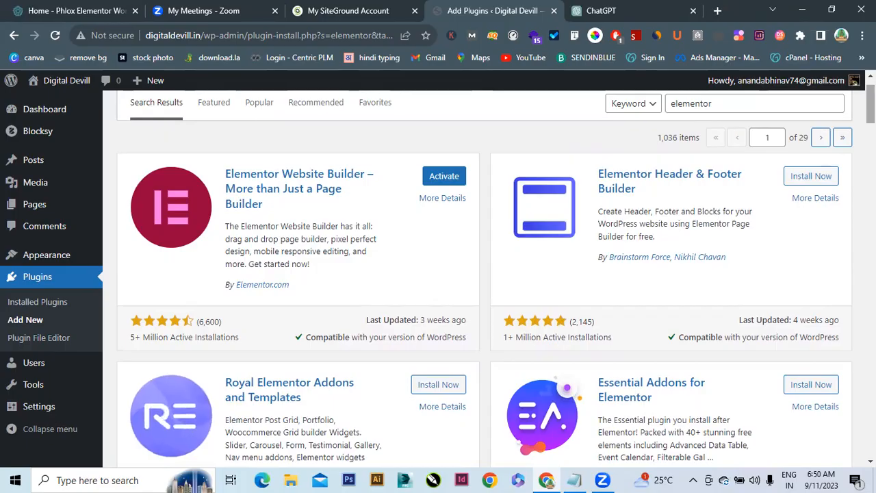
Activate WooCommerce from the installed plugins list and open its Settings
click(33, 309)
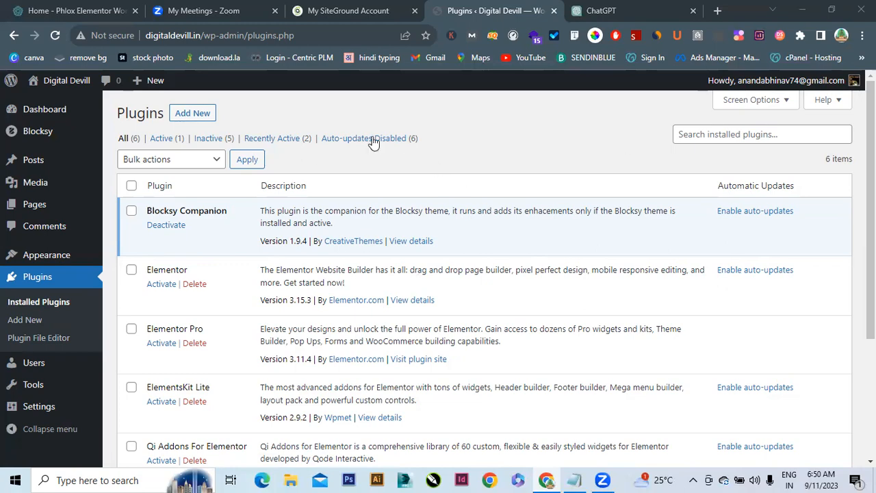
scroll(479, 274, down, 2)
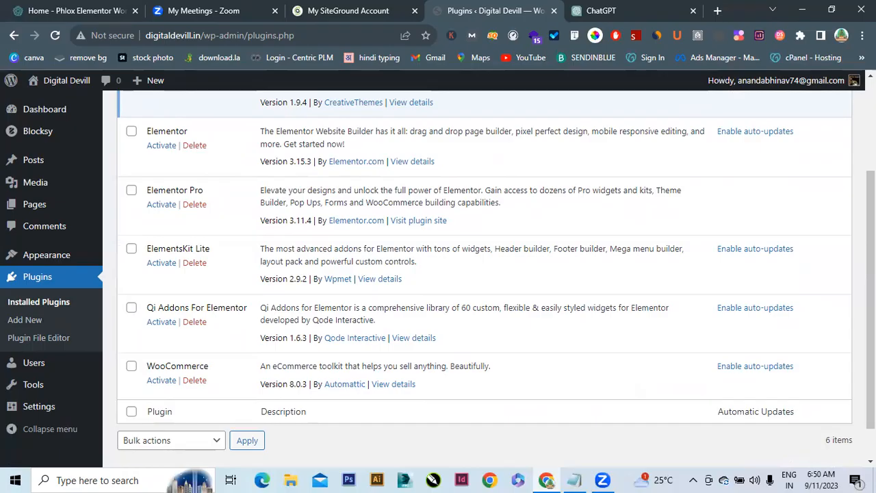
click(163, 382)
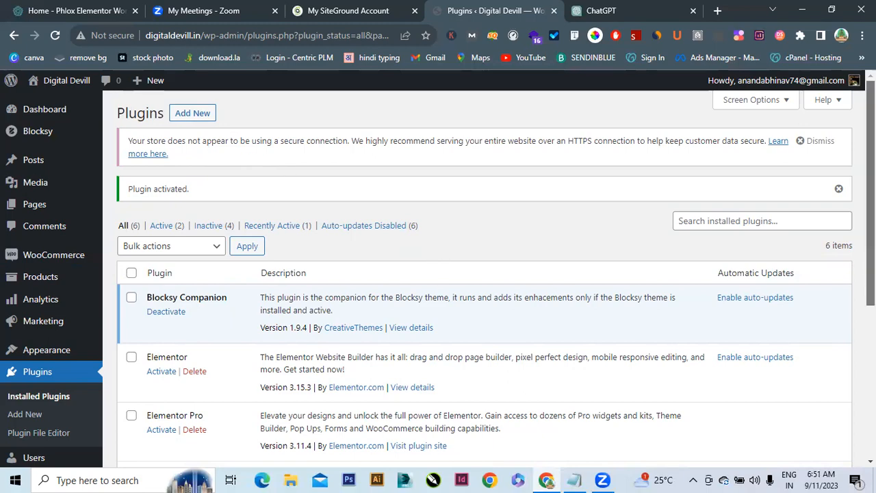
scroll(9, 386, down, 4)
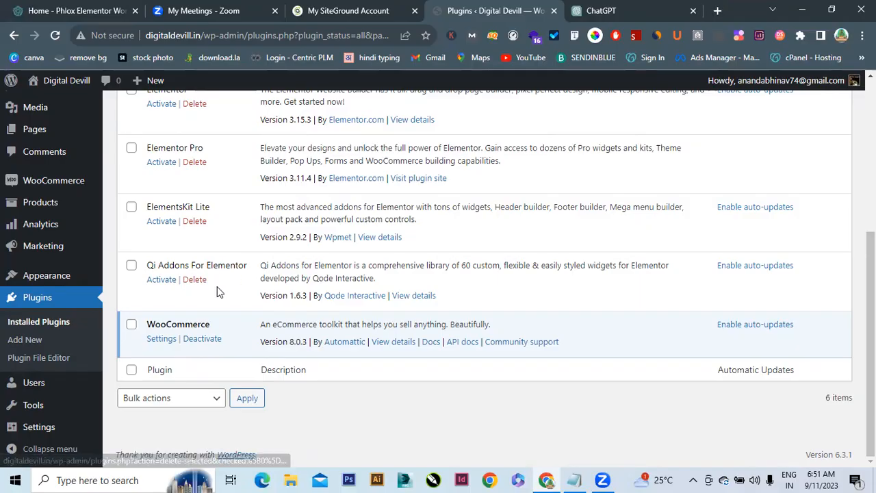
mouse_move(33, 182)
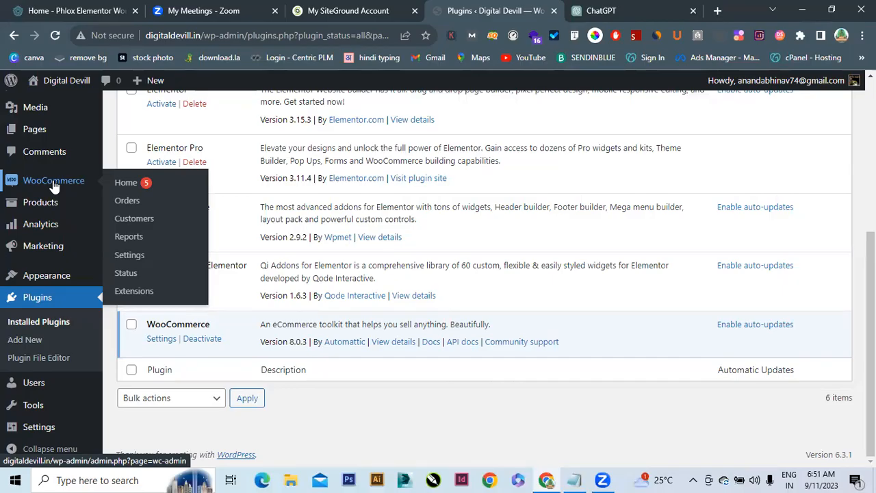
click(127, 255)
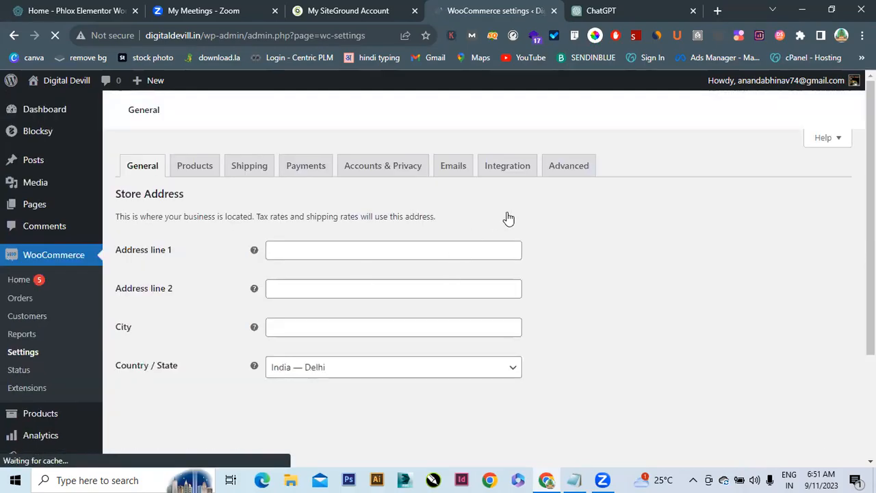
Fill the WooCommerce Store Address from a saved Chrome autofill address
scroll(438, 274, down, 6)
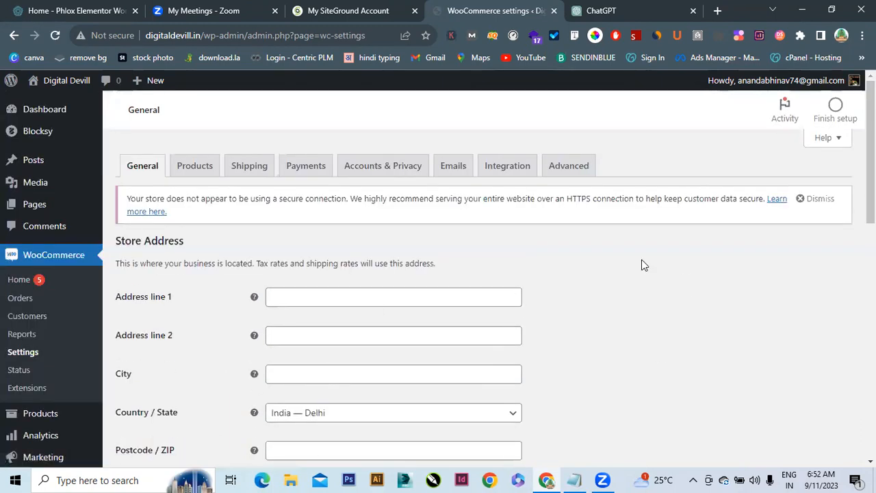
drag(870, 152, 870, 176)
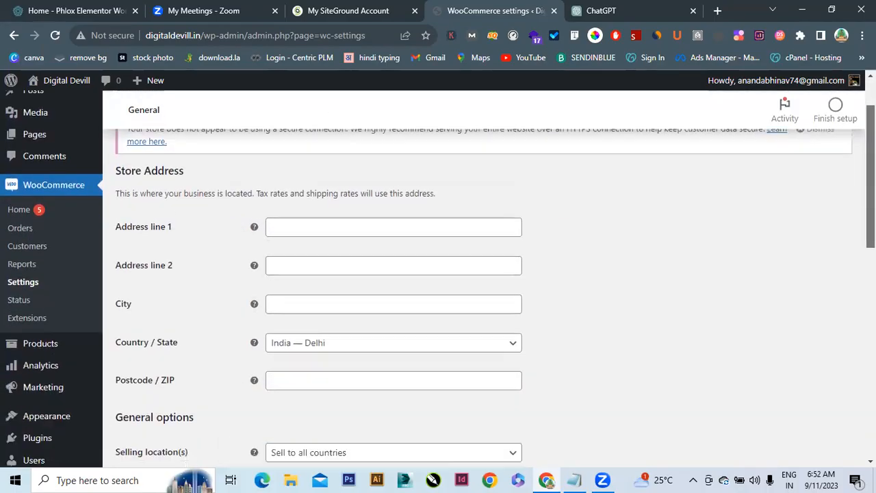
click(327, 230)
click(373, 257)
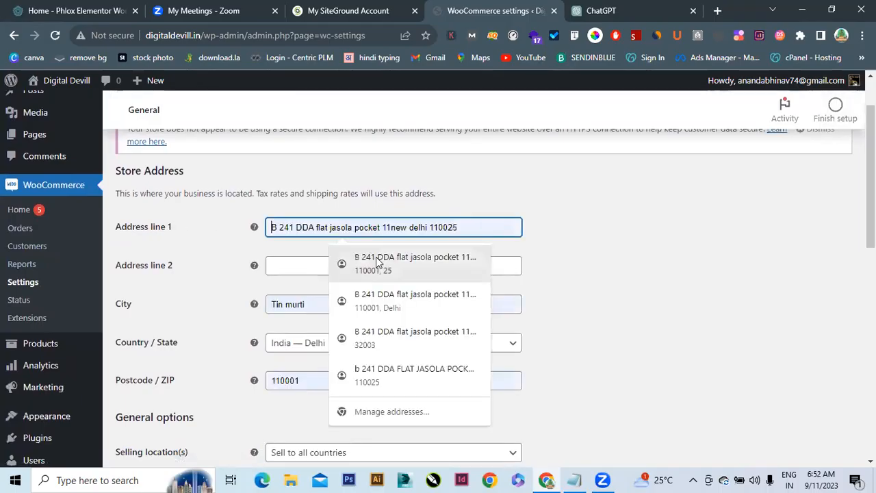
drag(871, 214, 870, 292)
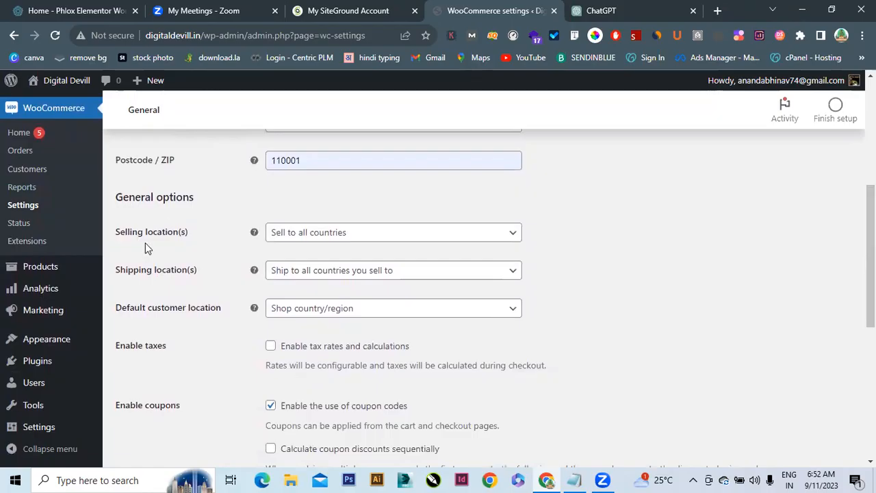
Restrict selling locations to specific countries, with India as the only one
click(352, 236)
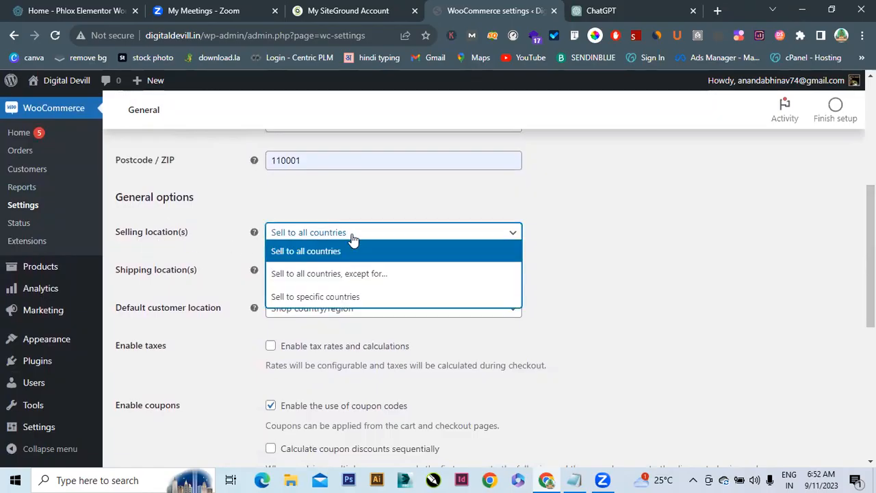
click(332, 297)
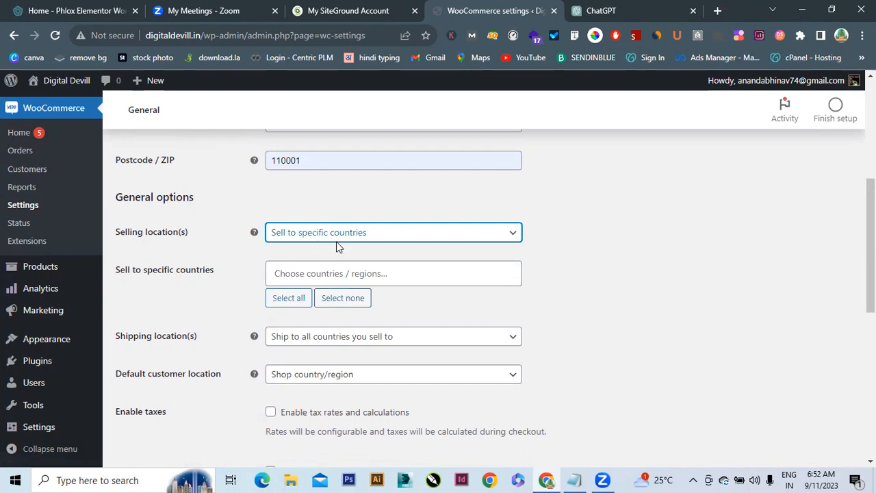
click(369, 272)
text(ind)
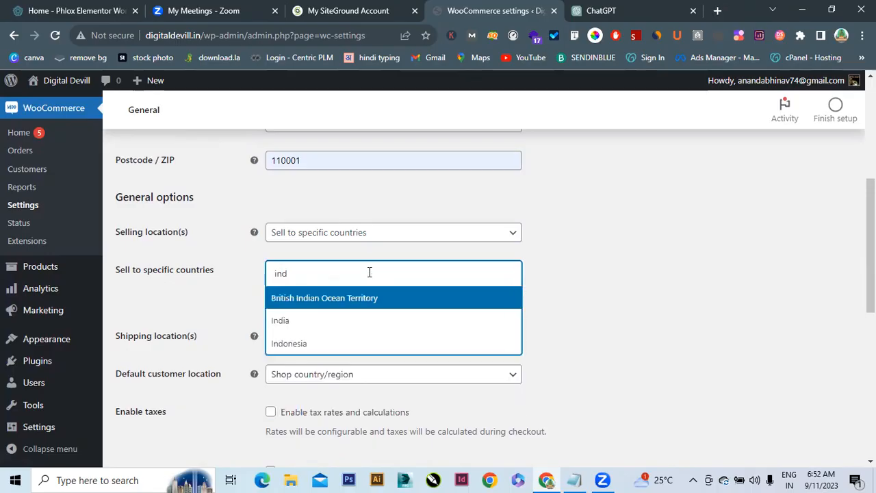
click(305, 319)
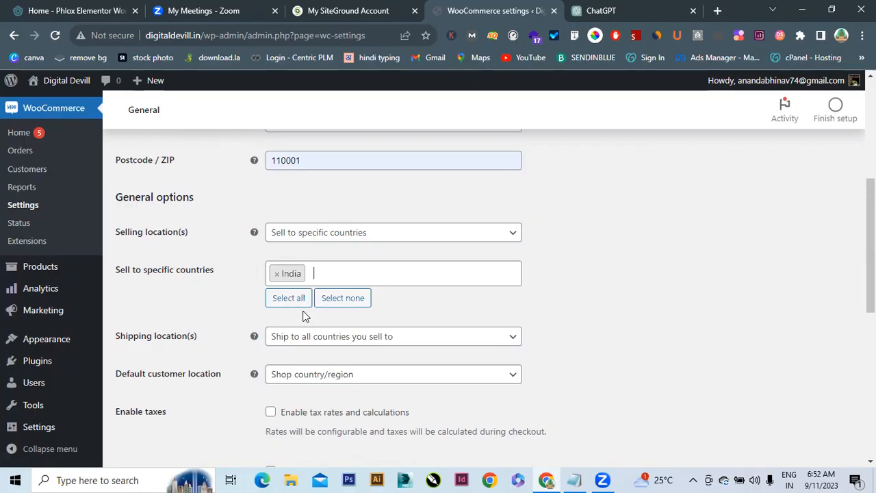
Set shipping to specific countries only, with India as the sole country
click(281, 339)
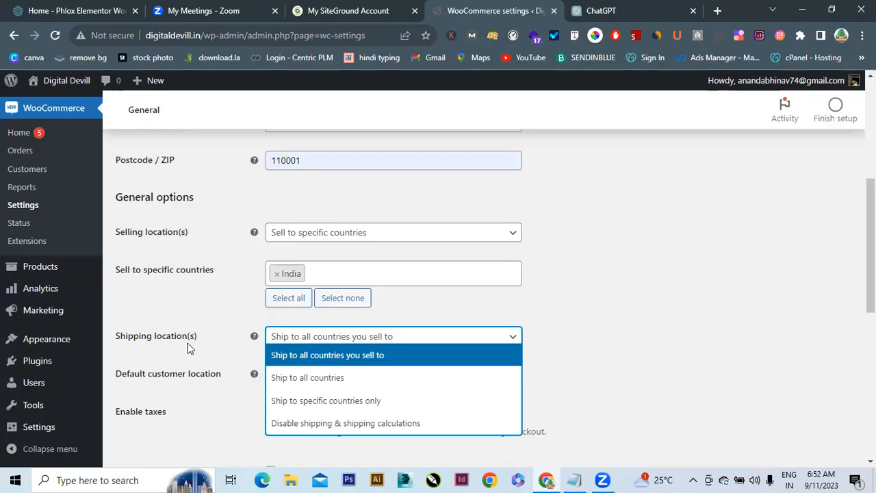
click(344, 406)
click(331, 378)
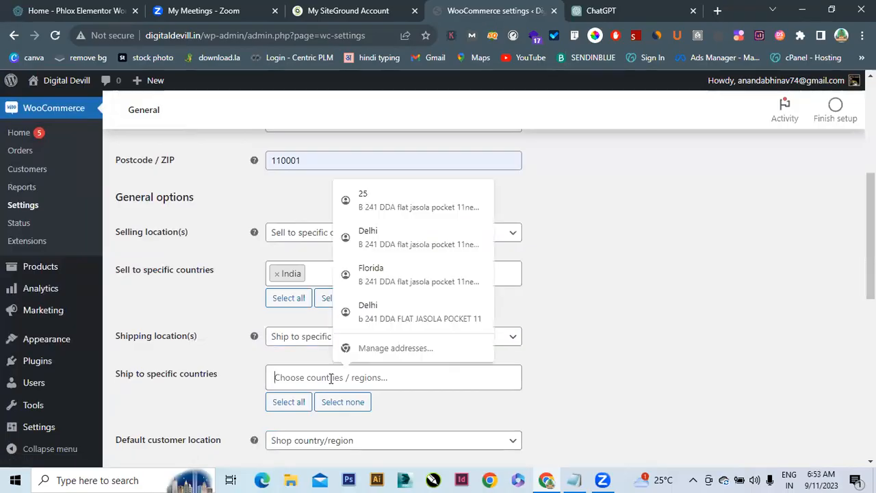
text(ind)
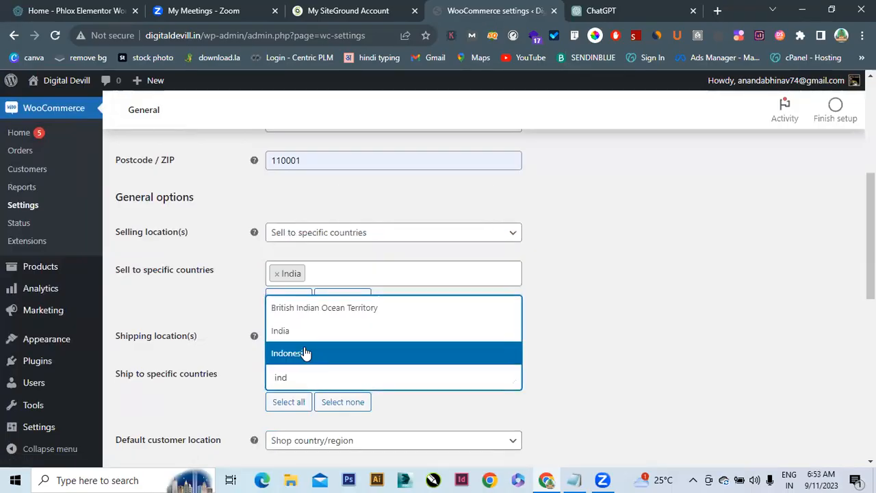
click(283, 332)
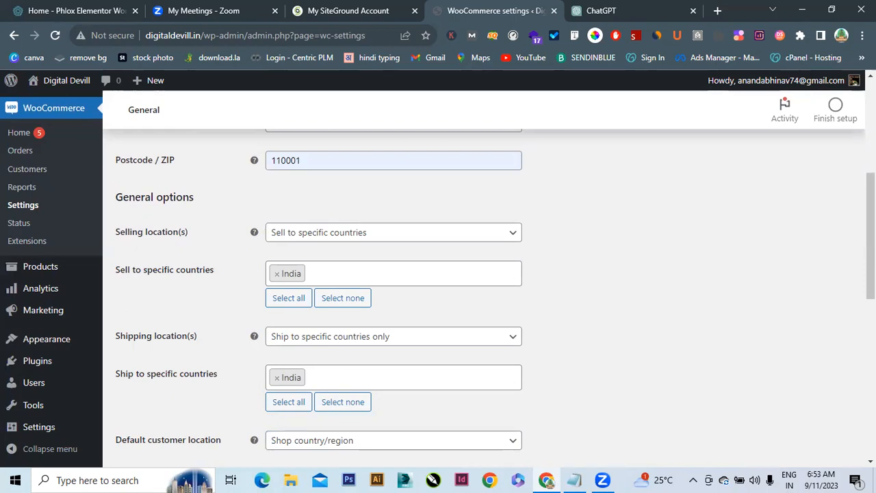
scroll(185, 262, down, 3)
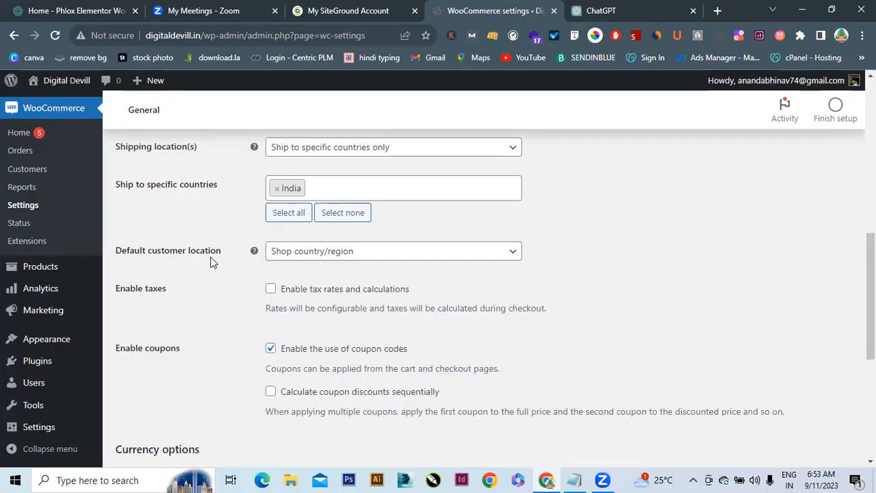
Keep Shop country/region as default customer location and enable tax rates and calculations
click(307, 257)
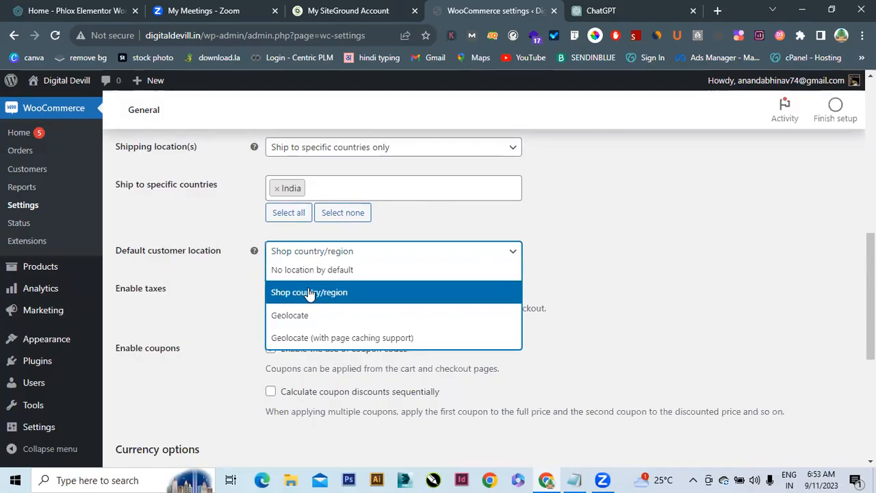
click(310, 293)
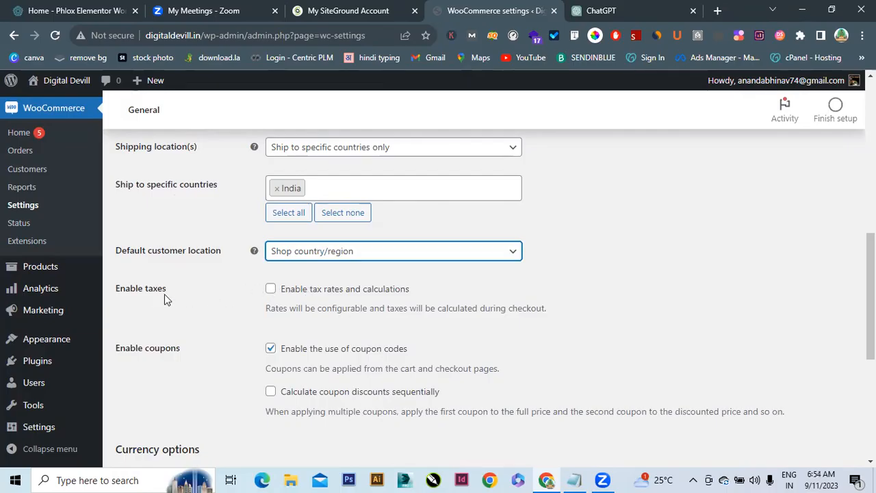
click(271, 291)
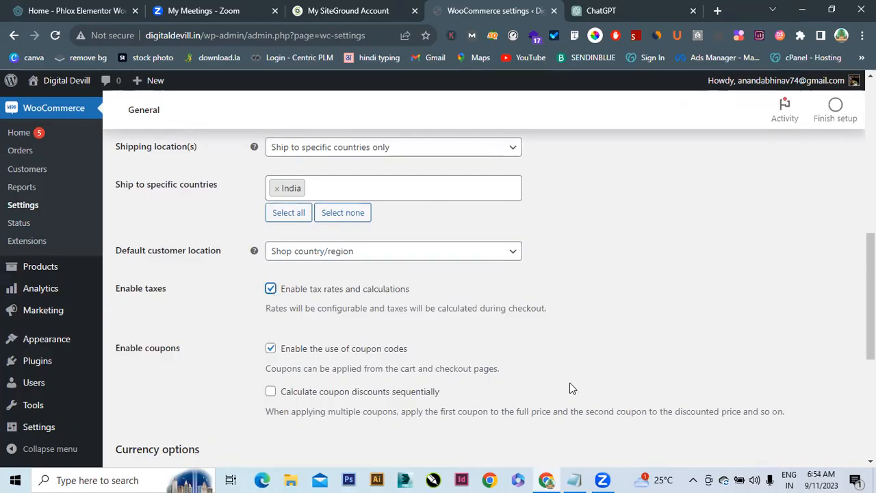
drag(870, 294, 870, 381)
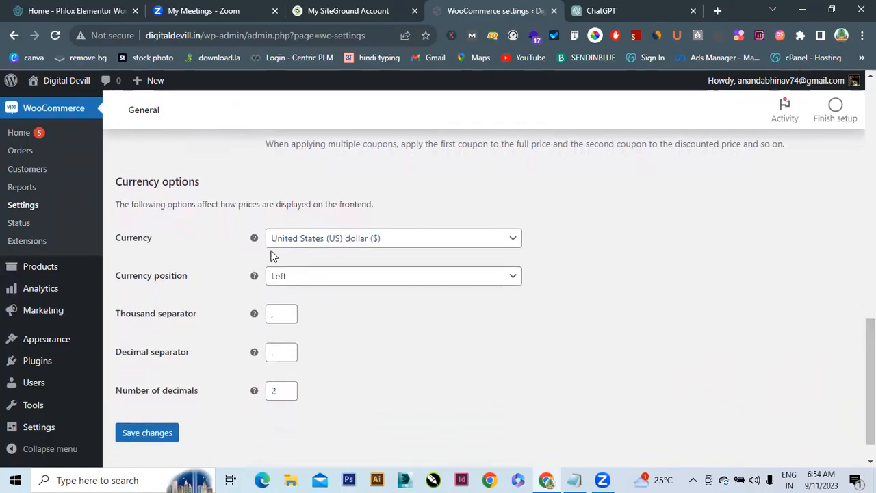
Search 'indi' in the currency list, pick Indian rupee (₹), and save the general settings
click(470, 240)
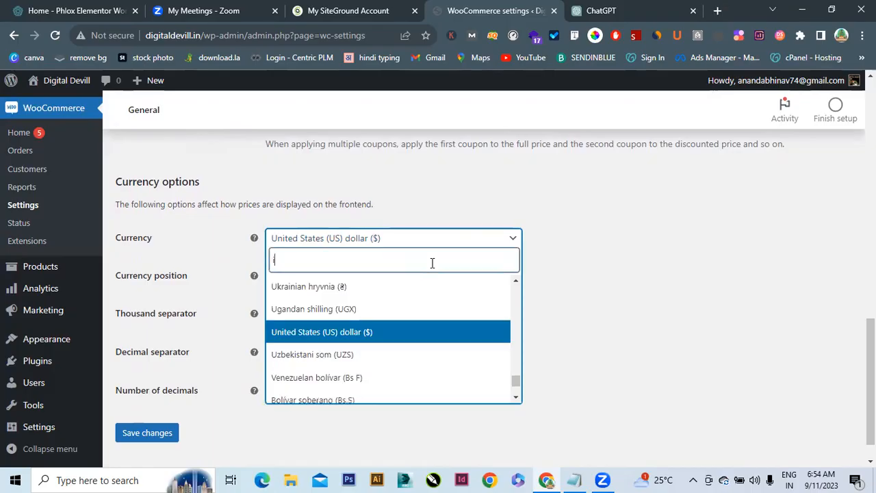
text(indi)
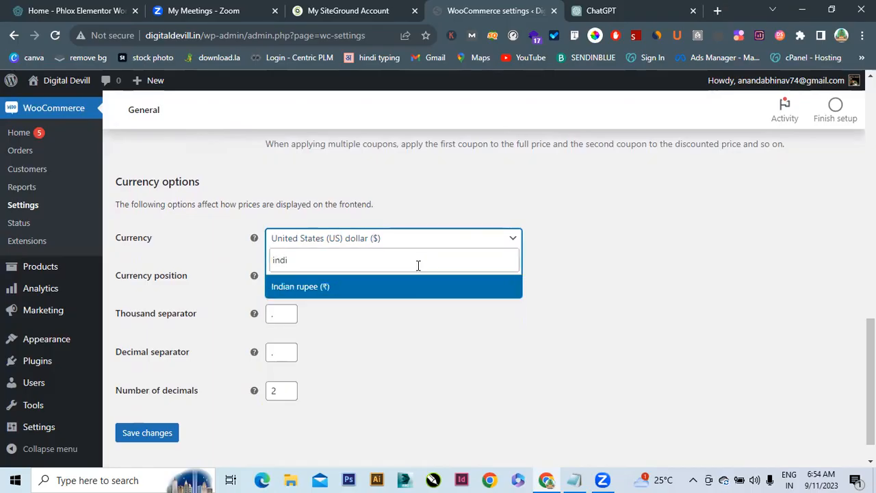
click(313, 288)
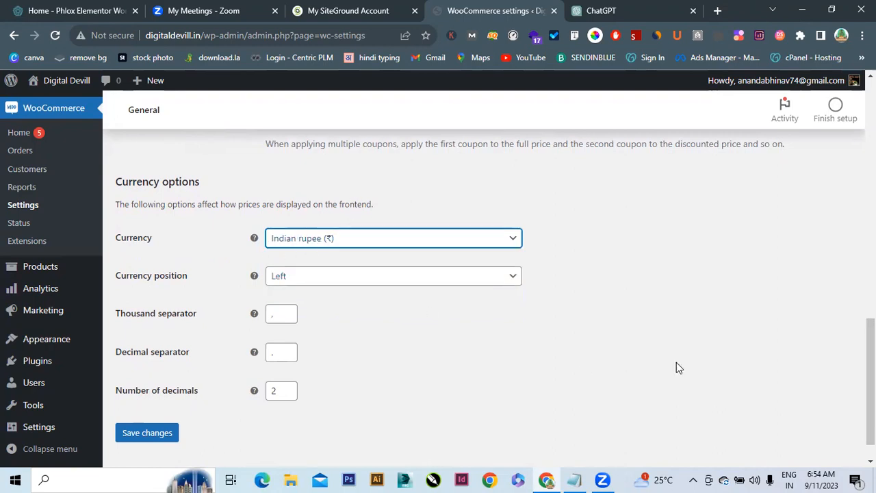
drag(871, 376, 869, 298)
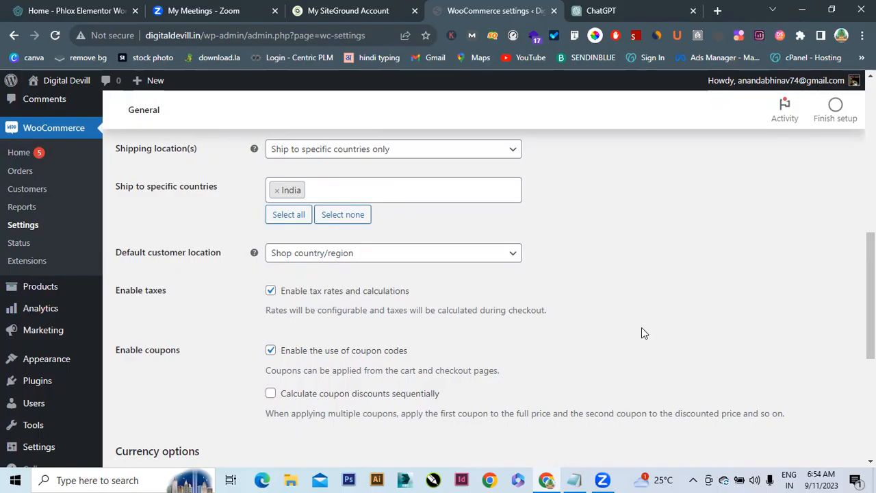
scroll(871, 294, down, 3)
scroll(870, 342, down, 1)
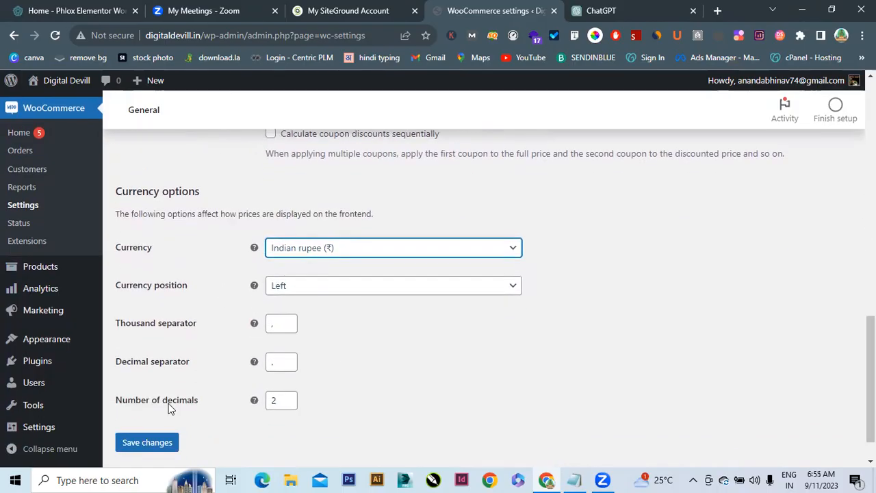
click(148, 447)
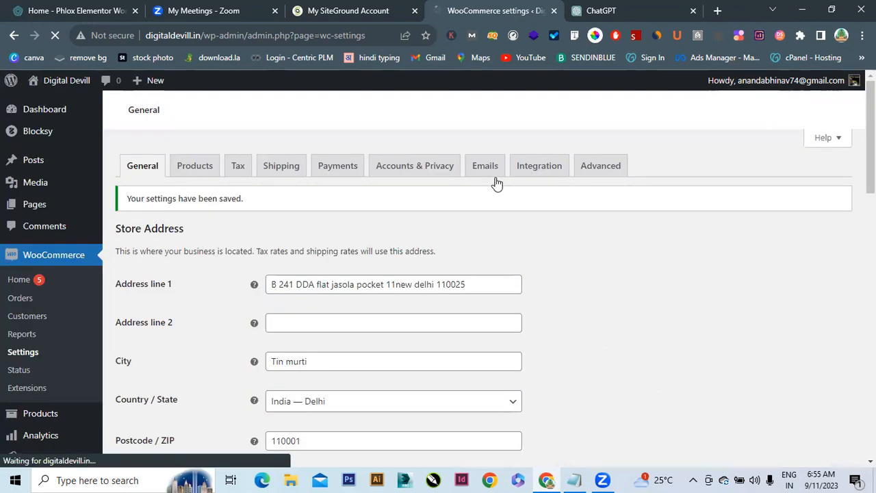
On the Products tab, keep Shop as the shop page and save the product settings
click(195, 169)
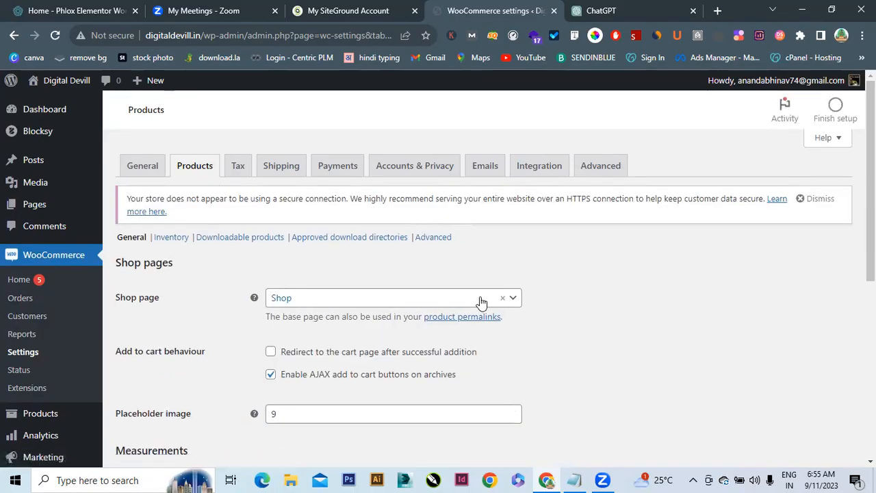
click(511, 301)
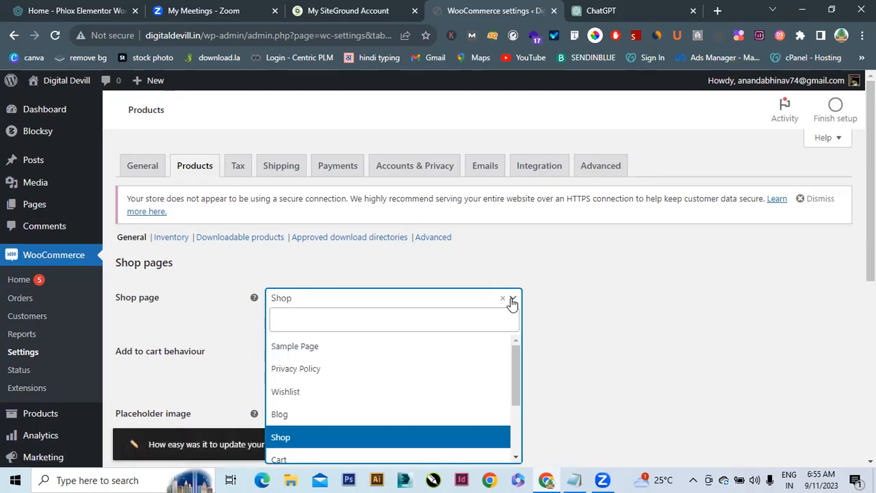
click(538, 303)
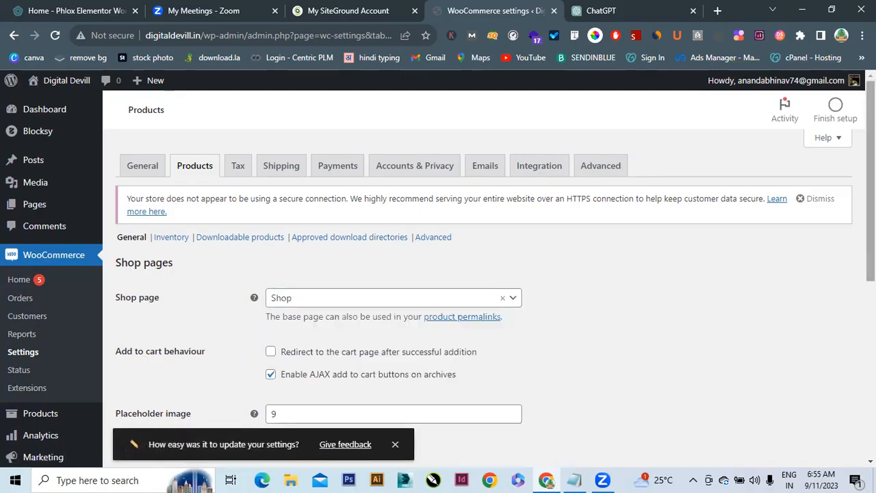
scroll(438, 274, down, 2)
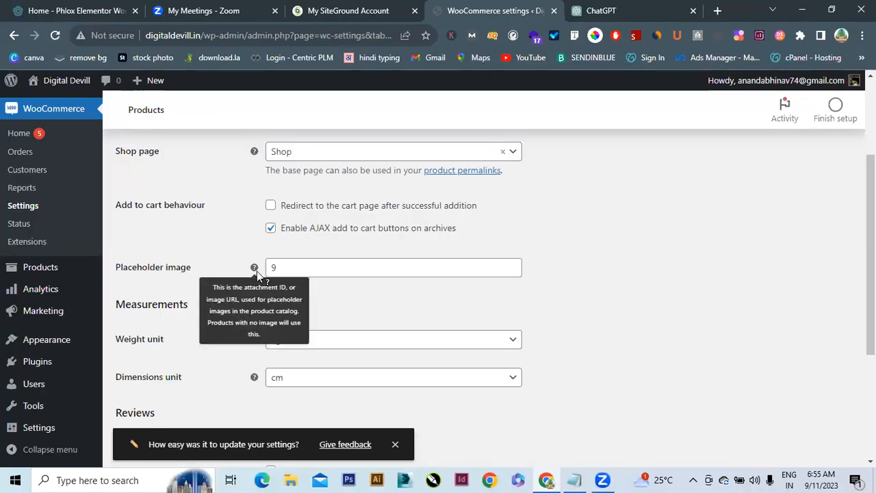
scroll(791, 278, down, 2)
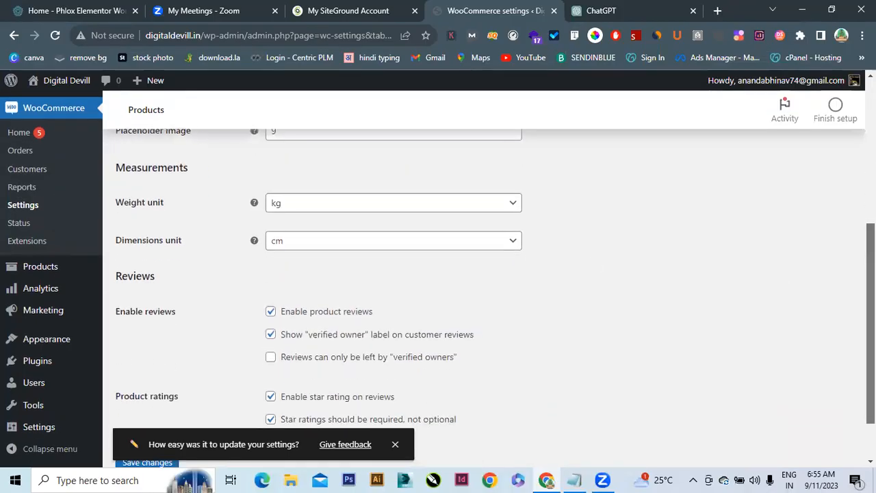
scroll(791, 278, down, 1)
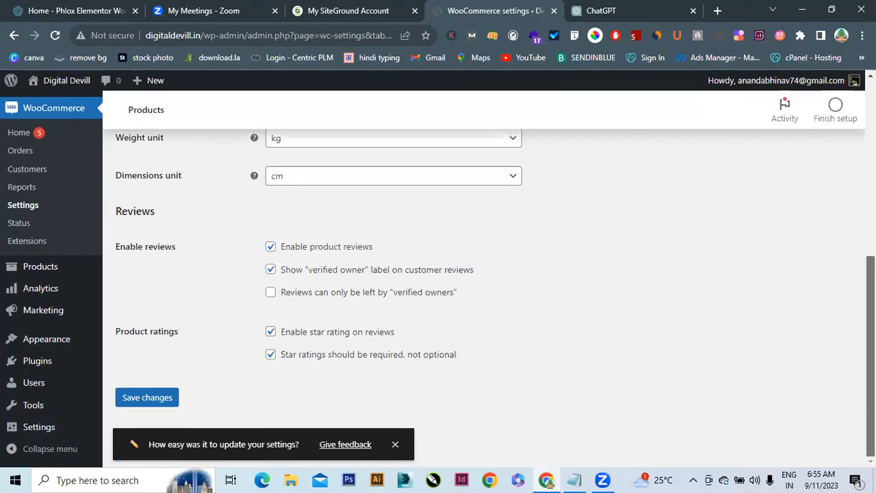
scroll(612, 221, up, 5)
scroll(612, 221, down, 2)
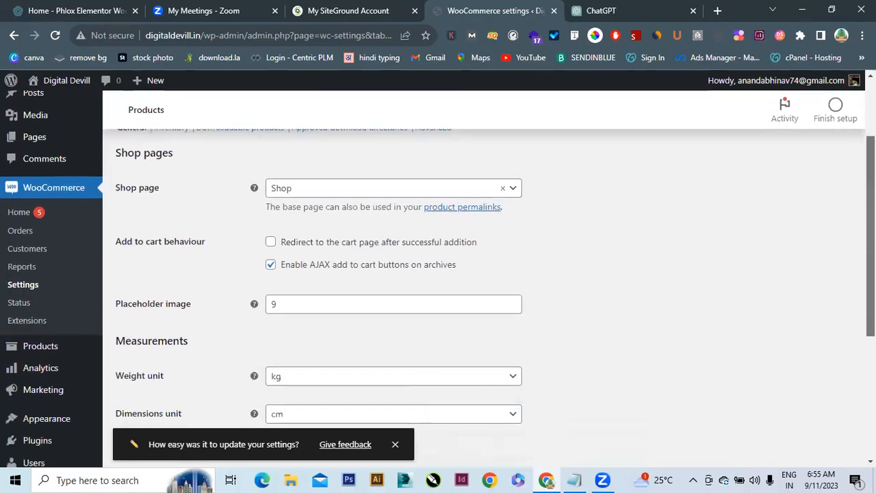
click(304, 176)
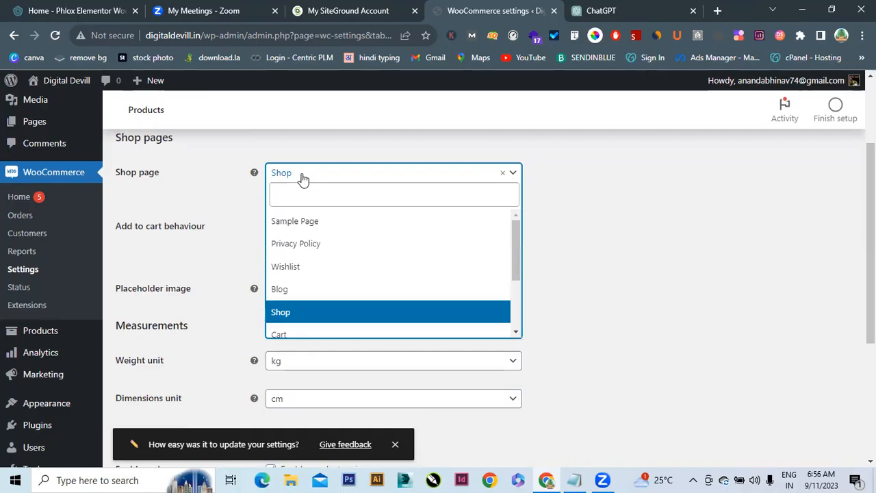
click(280, 314)
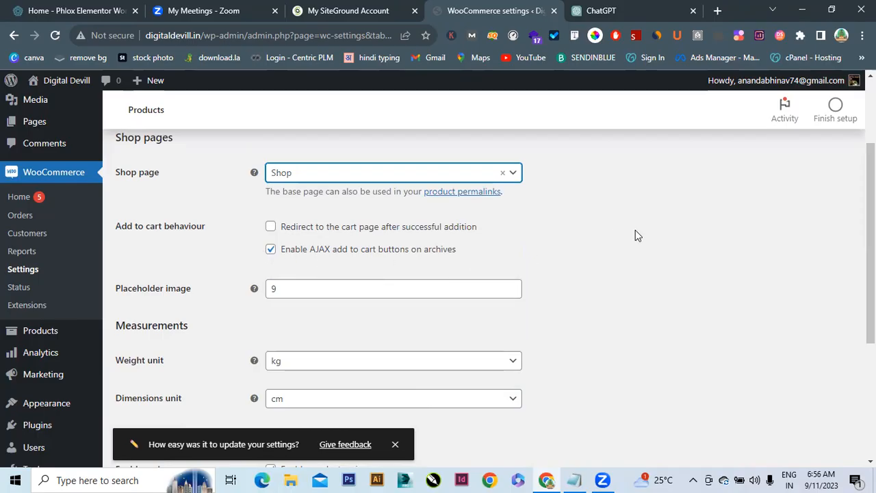
scroll(859, 274, down, 3)
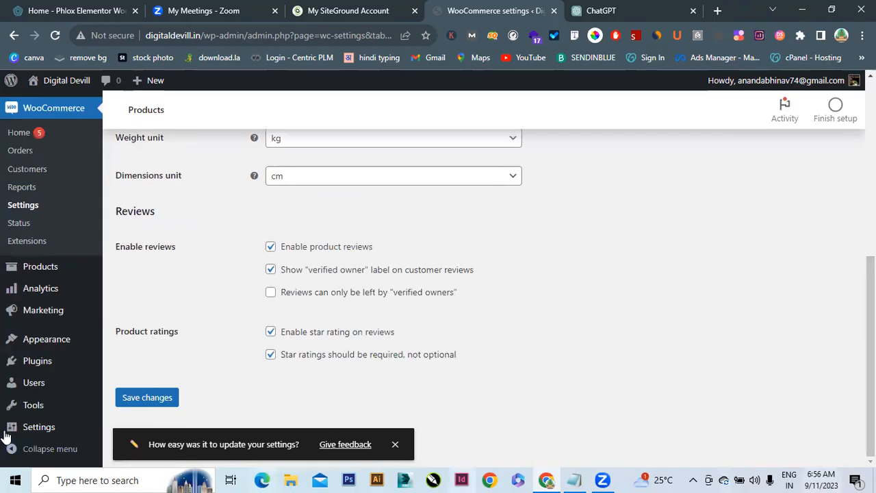
click(168, 404)
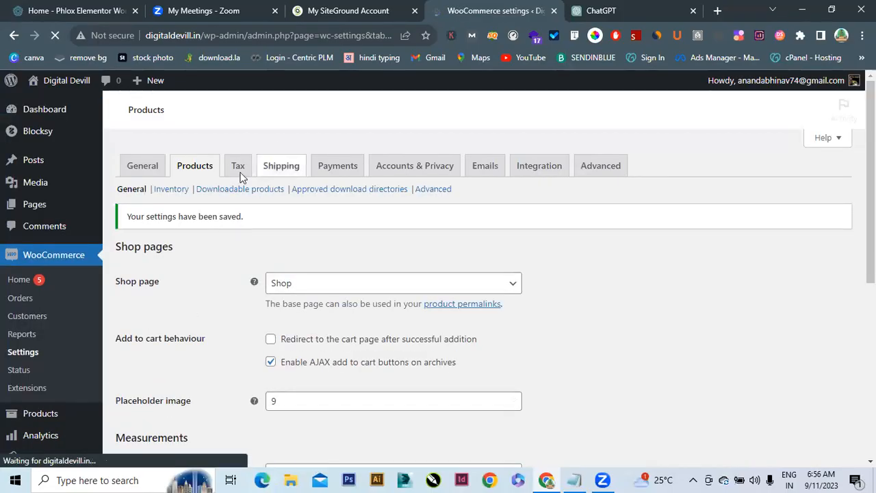
In the Tax settings, delete the existing Reduced rate and Zero rate additional tax classes
click(237, 167)
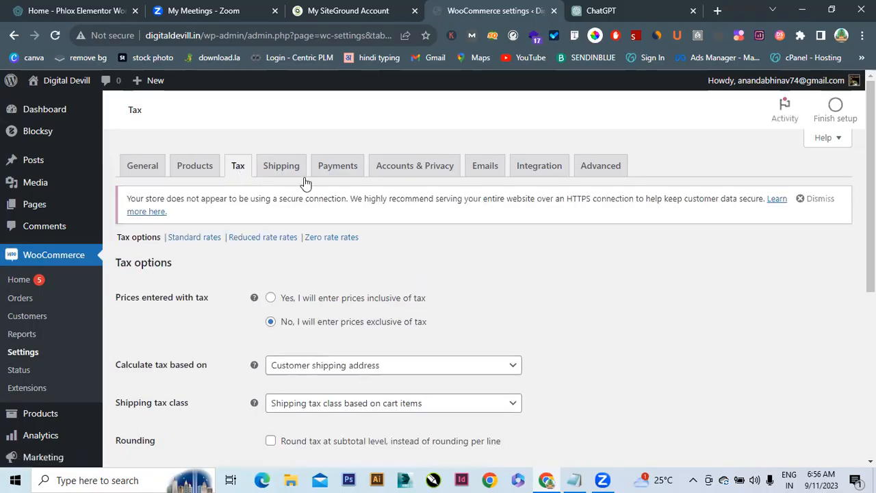
scroll(289, 307, down, 2)
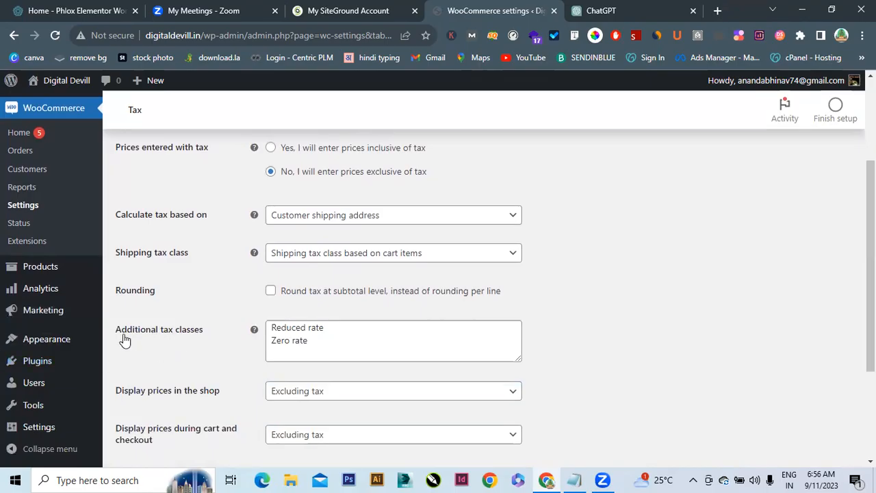
drag(345, 354, 265, 330)
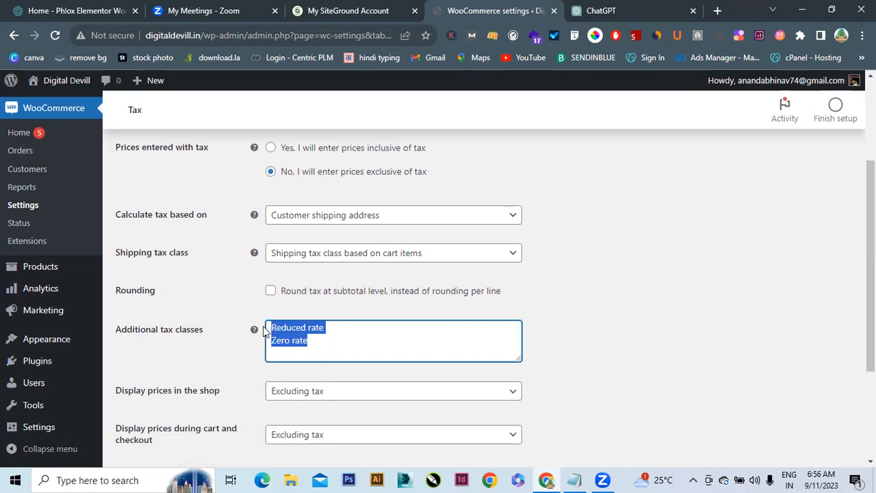
key(BackSpace)
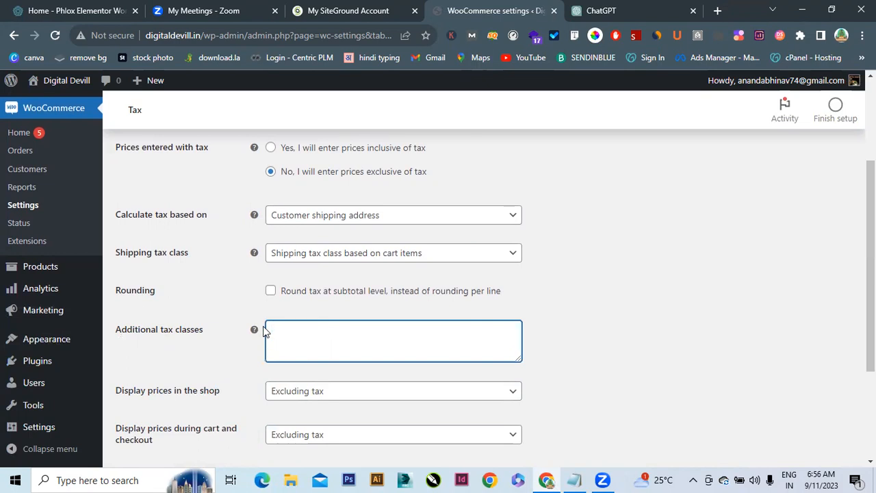
Enter GST 5, GST 10 and GST 12 as tax classes on separate lines and save
scroll(479, 295, up, 1)
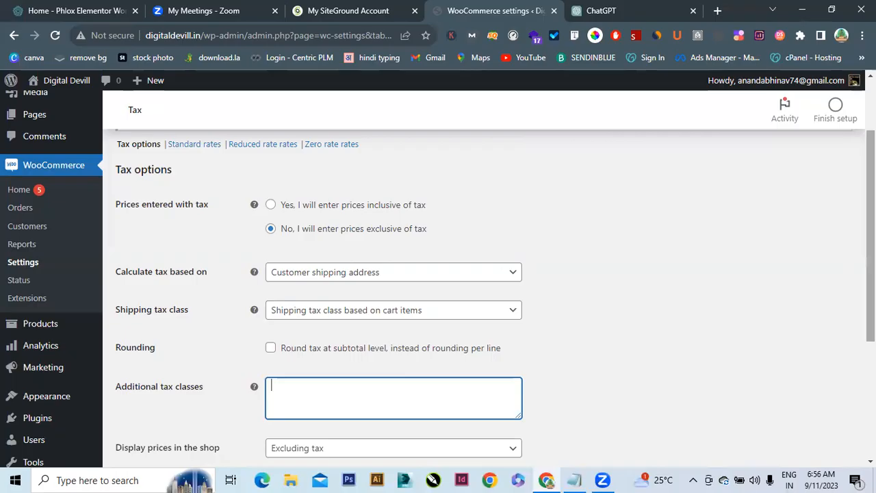
scroll(871, 274, down, 1)
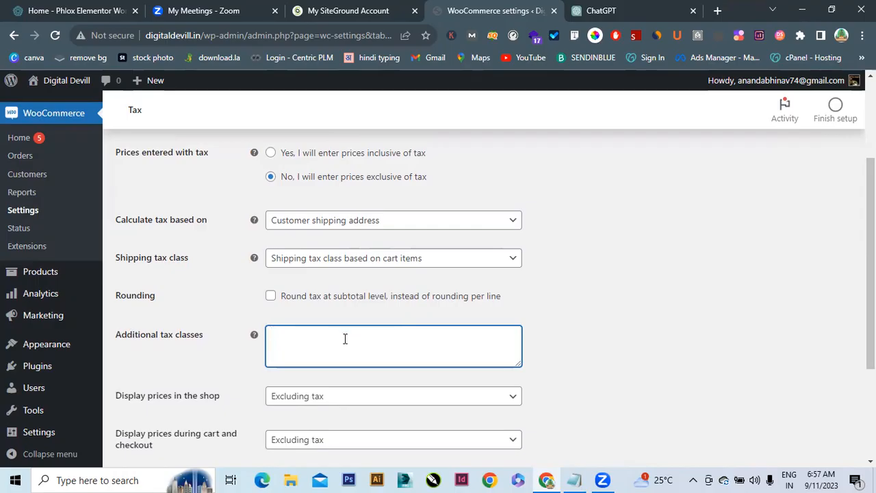
text(ST 5)
key(Return)
text(GST)
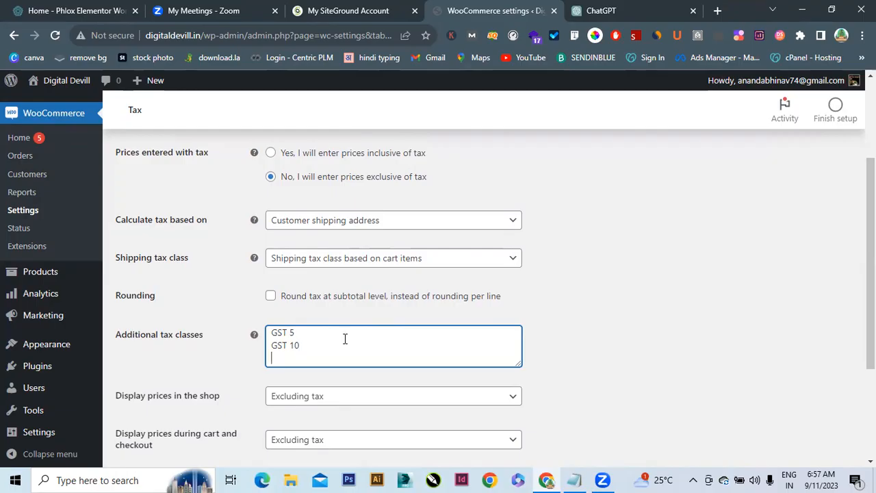
text(ST 12)
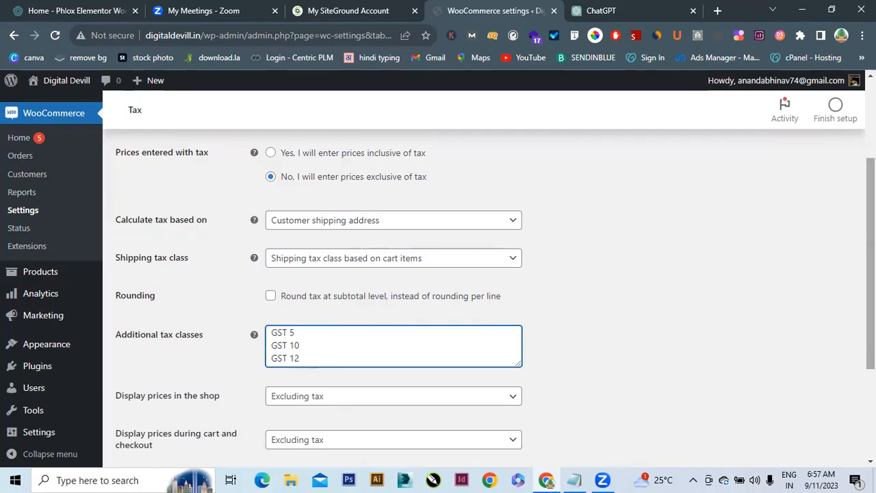
scroll(479, 274, down, 3)
mouse_move(102, 390)
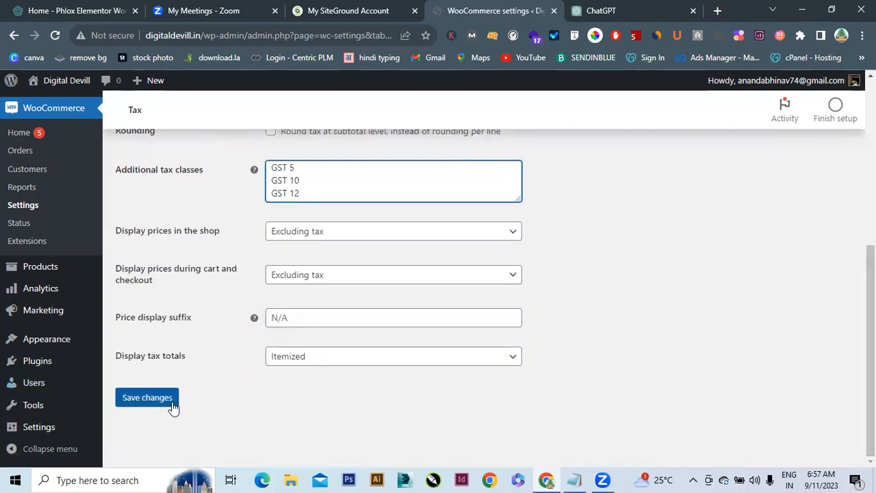
click(173, 408)
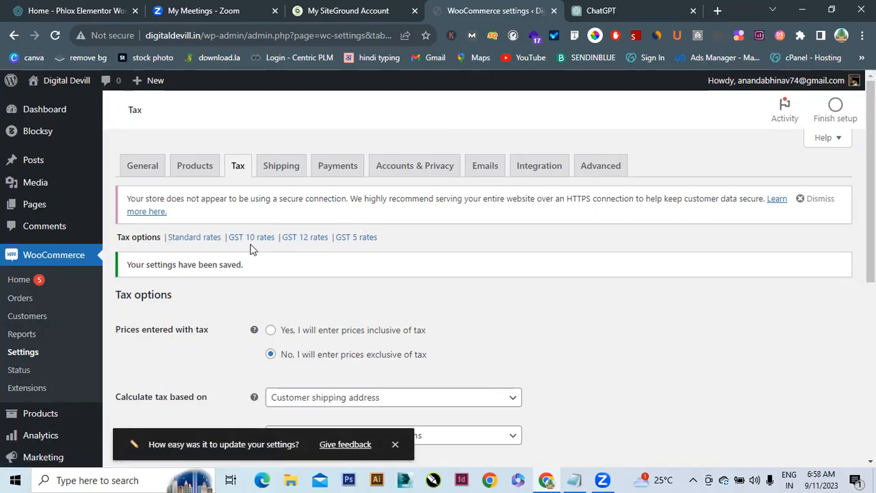
Open the GST 5 tax rates table and confirm it has no rates yet
click(364, 239)
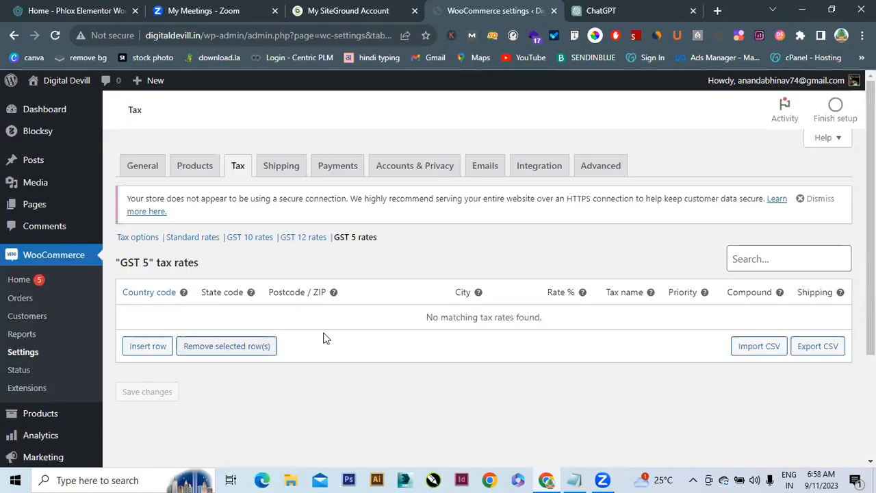
drag(424, 322, 544, 328)
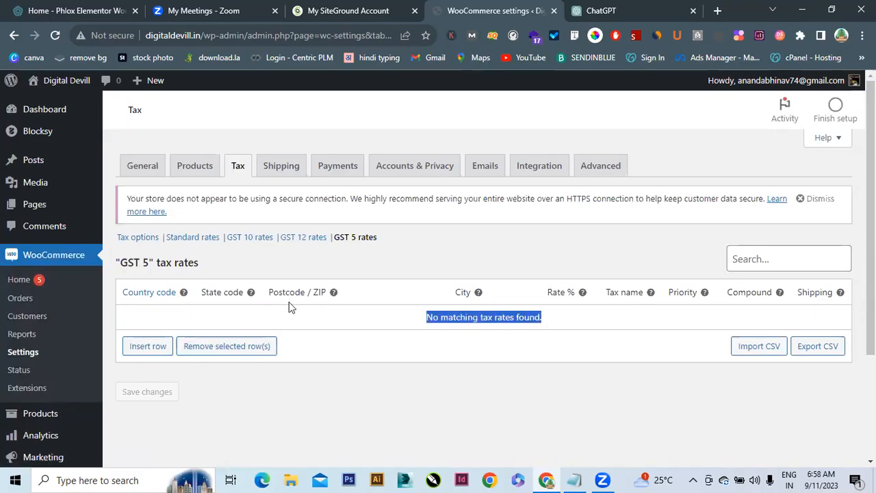
Insert a GST 5 rate row for country IN at 5%, untick shipping, and save
click(146, 347)
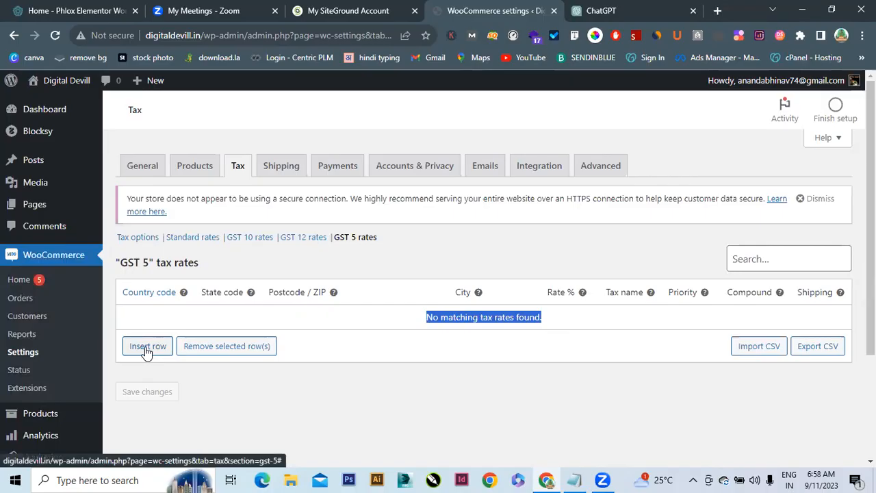
click(146, 320)
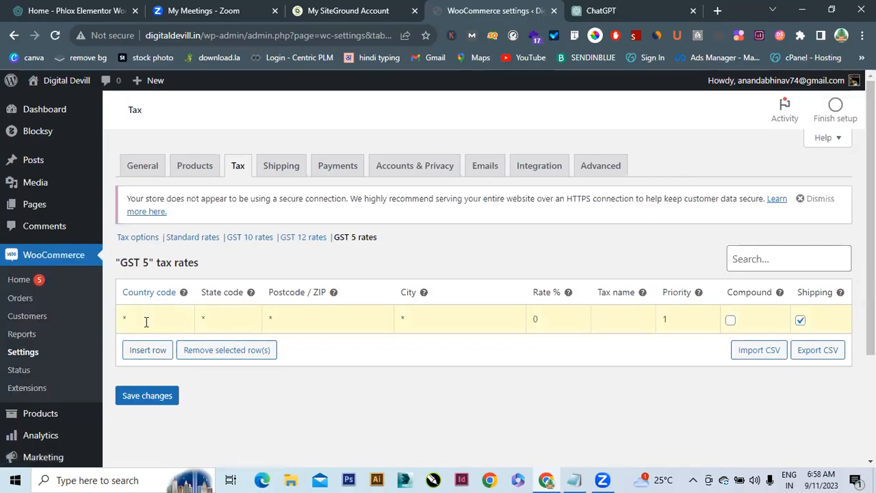
text(IN)
click(144, 340)
text(GST)
click(534, 319)
text(5)
click(801, 322)
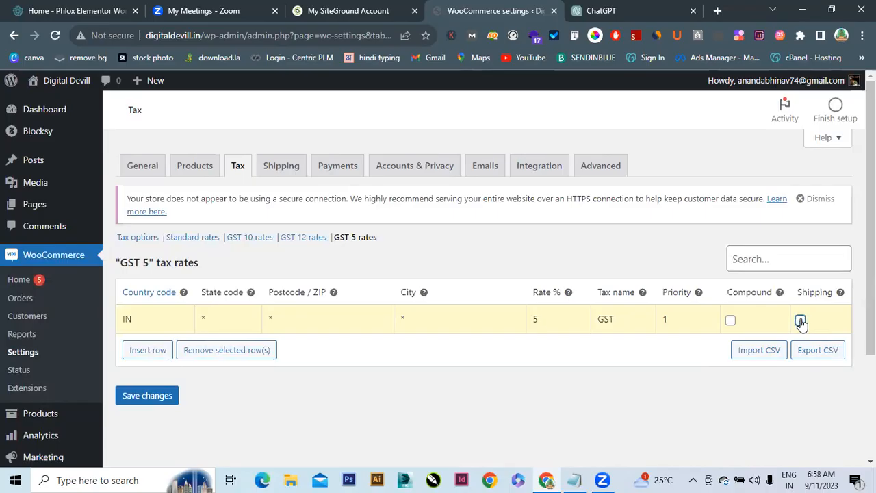
click(143, 397)
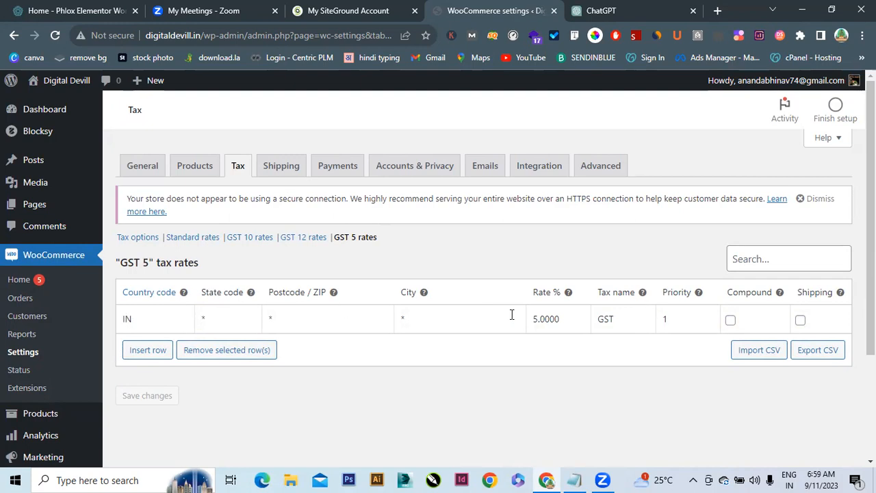
drag(524, 318, 697, 318)
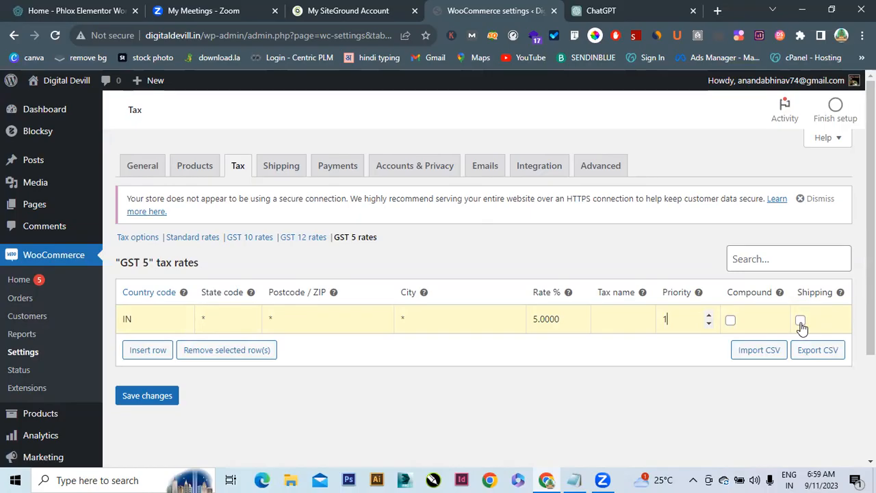
Cancel the leave prompt, re-save the GST 5 rate, then go to the GST 12 rates
click(311, 237)
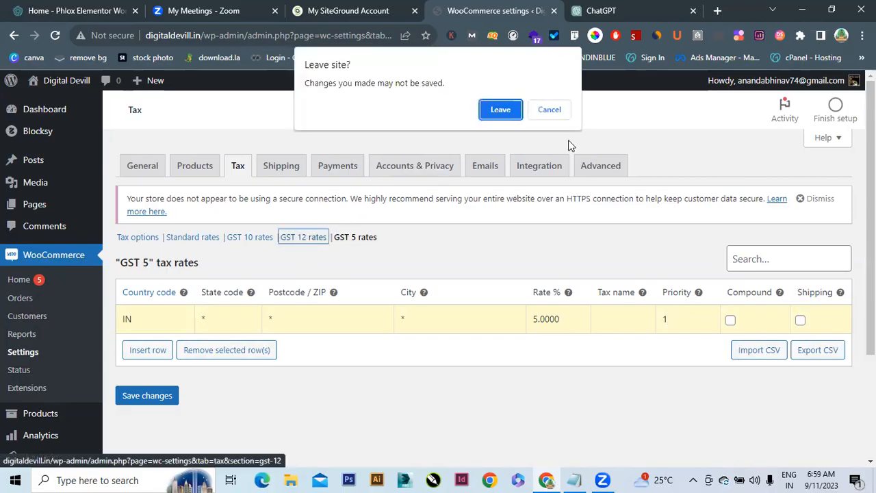
click(549, 111)
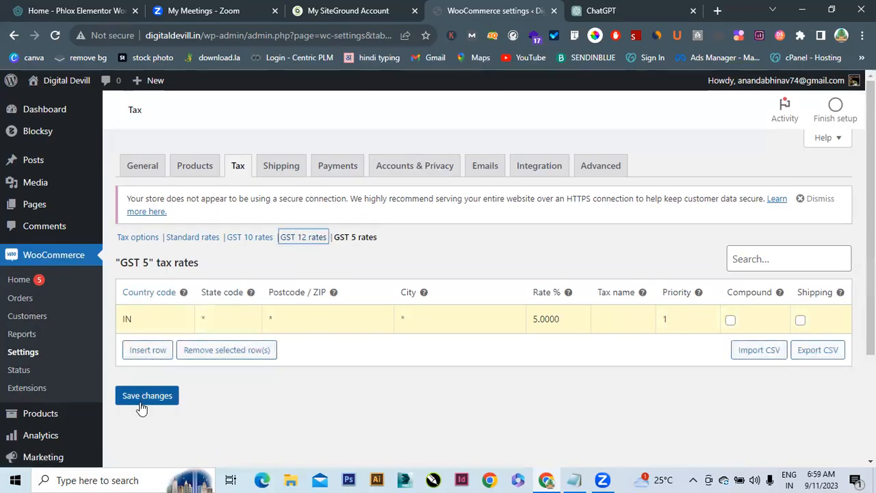
click(141, 404)
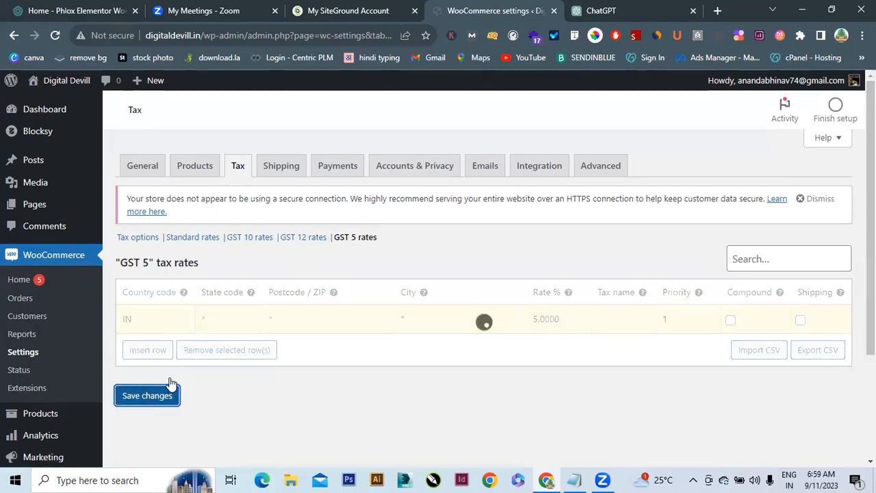
click(305, 238)
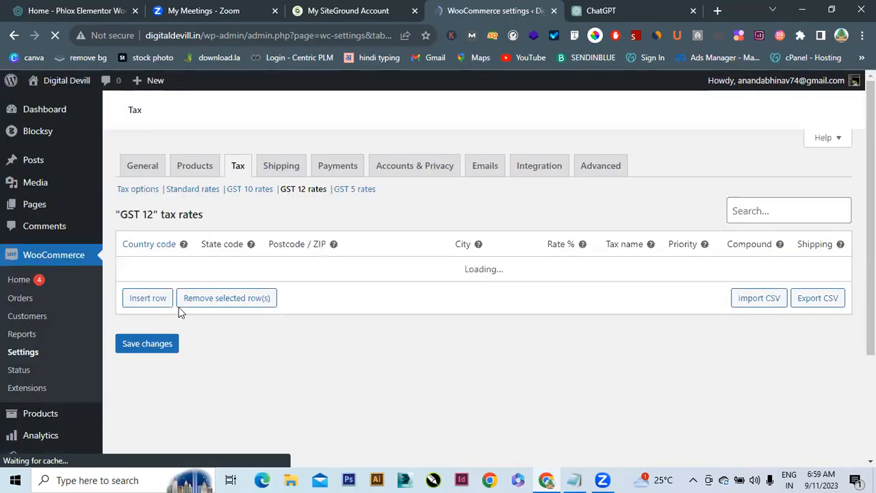
Add and save a 12% rate named GST for IN without shipping, then open GST 10 rates
click(146, 298)
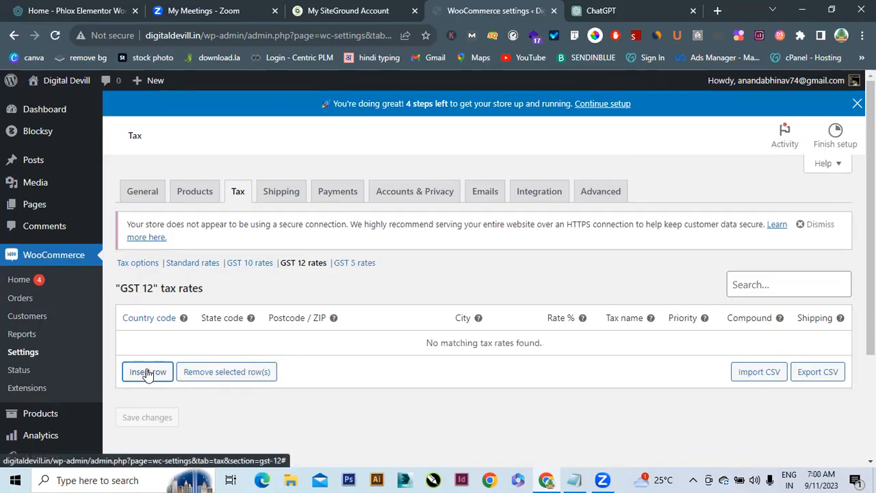
click(148, 373)
click(171, 344)
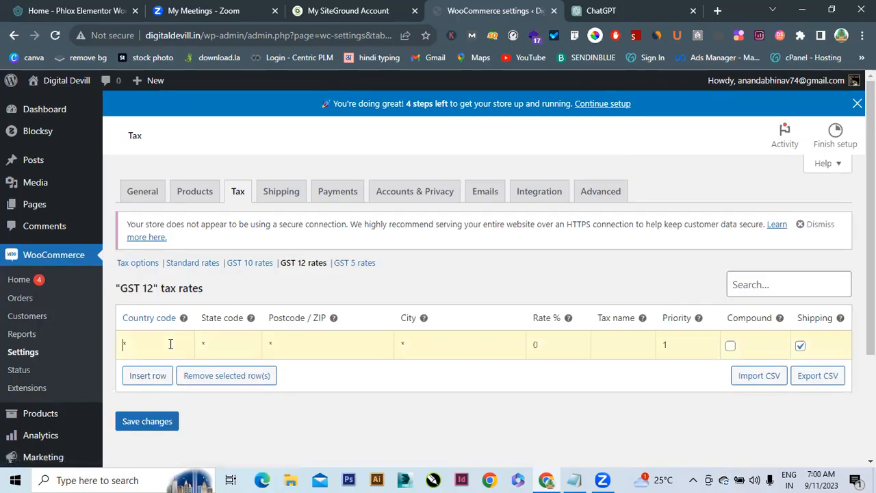
text(IN)
click(151, 371)
text(12)
click(618, 354)
text(GST)
click(800, 346)
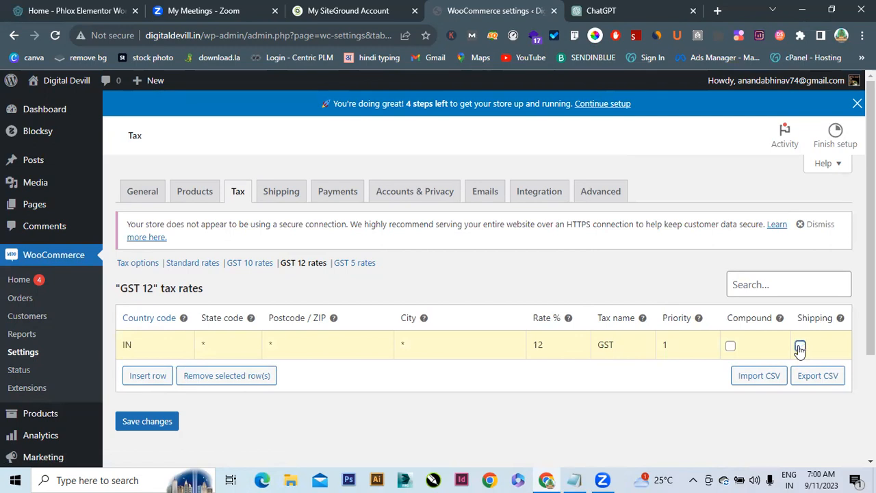
click(147, 421)
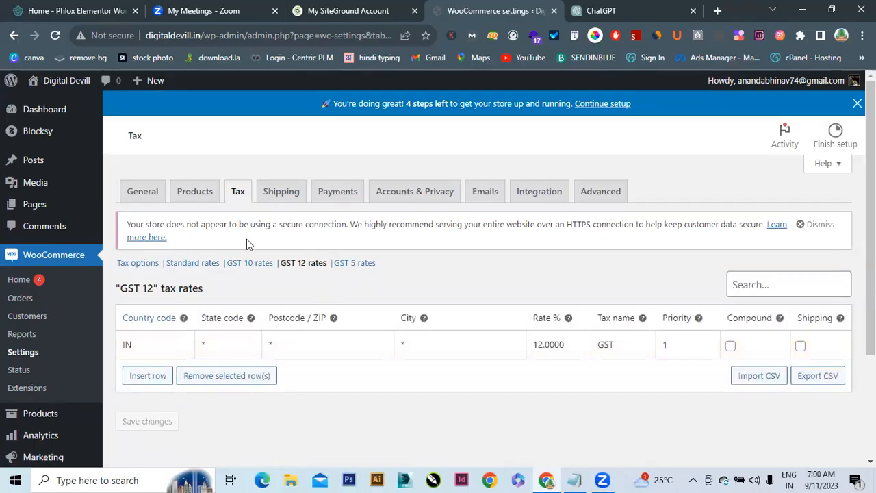
click(241, 267)
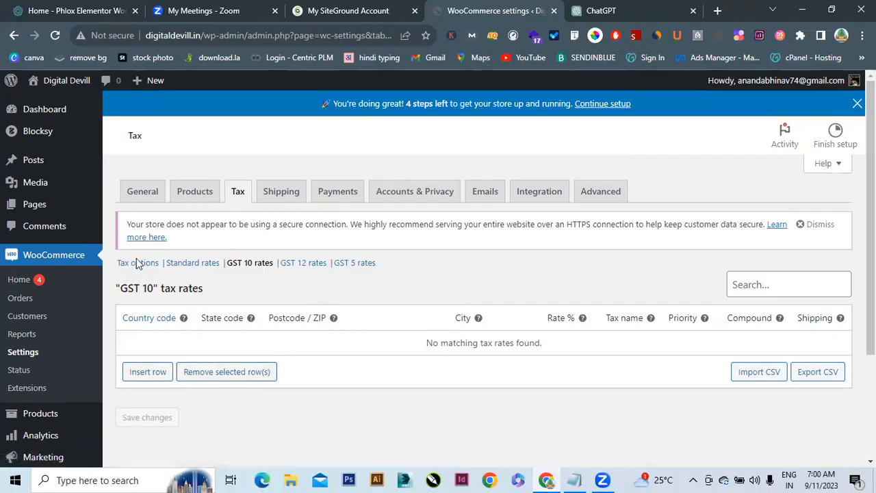
Add a GST 10 rate row for IN at 10, named GST, with shipping unticked, and save
click(148, 373)
click(151, 352)
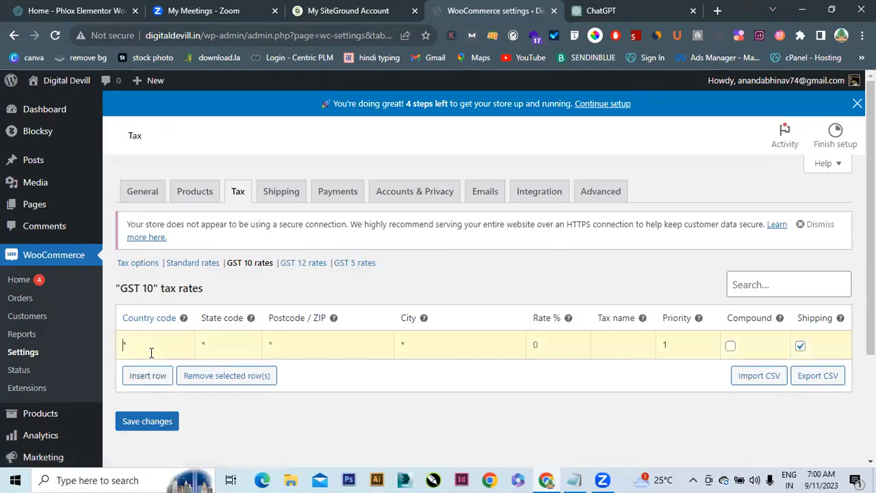
text(IN)
click(599, 355)
text(GST)
click(801, 348)
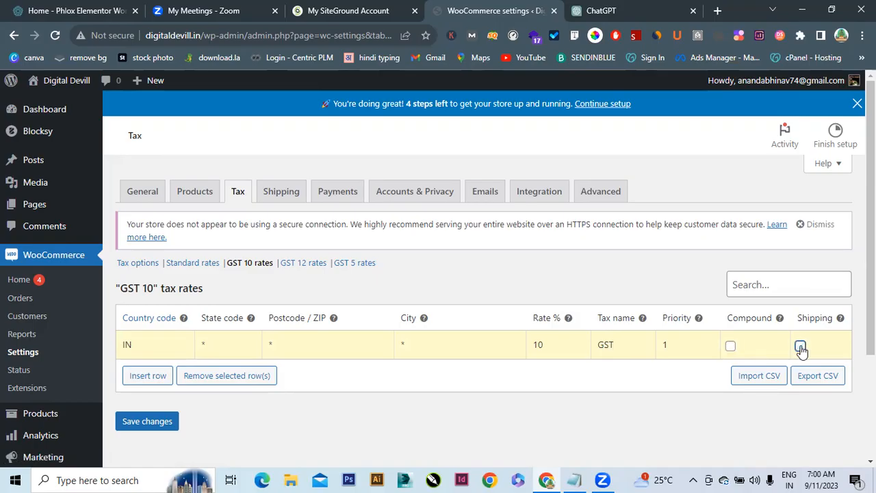
click(169, 424)
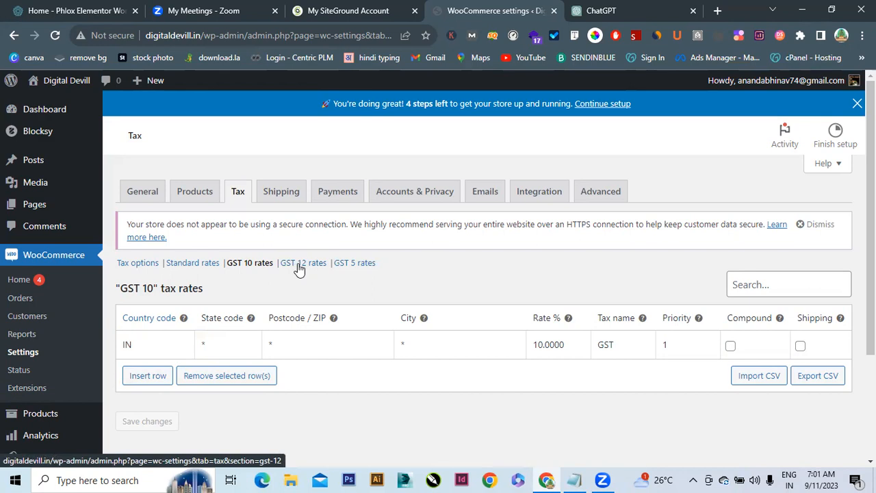
Go to the Shipping zones page and dismiss the introductory tour with Next and Done
click(274, 194)
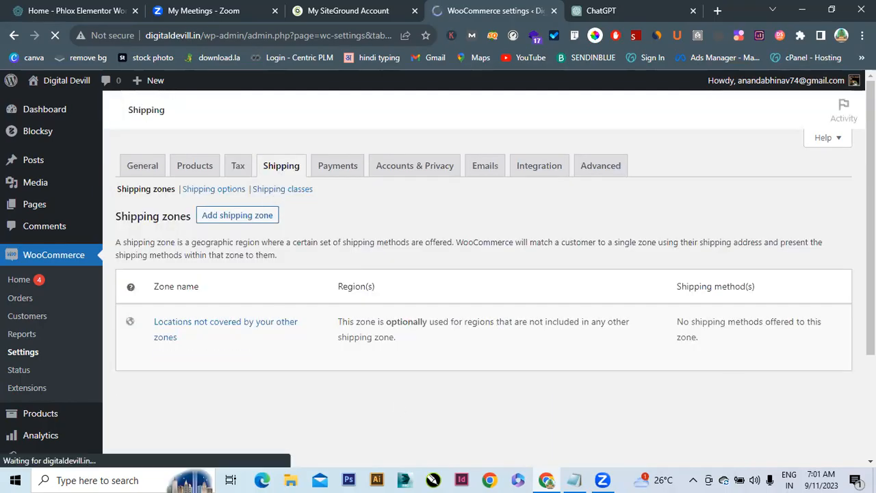
scroll(480, 274, down, 3)
mouse_move(871, 315)
mouse_down()
mouse_move(872, 263)
mouse_move(871, 316)
mouse_up()
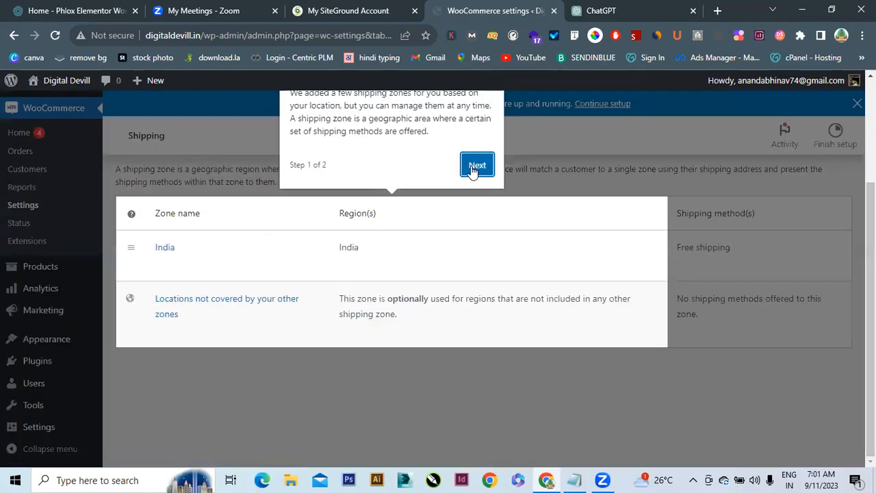
click(474, 168)
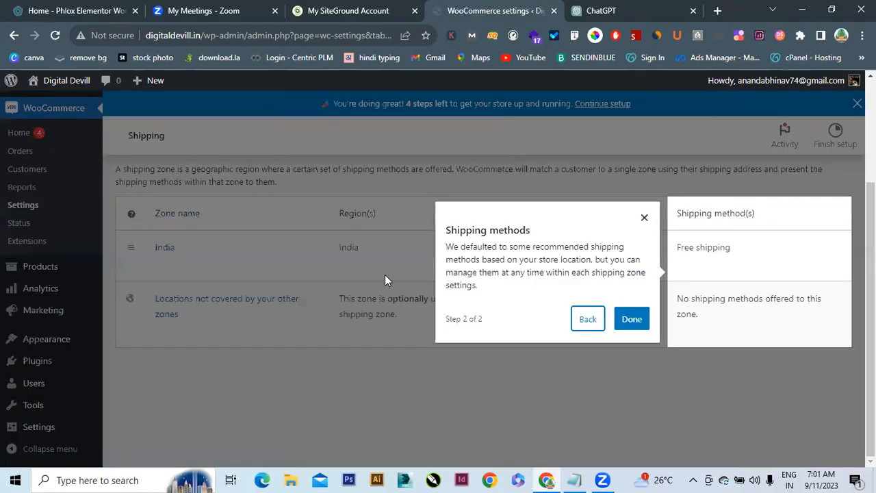
click(624, 320)
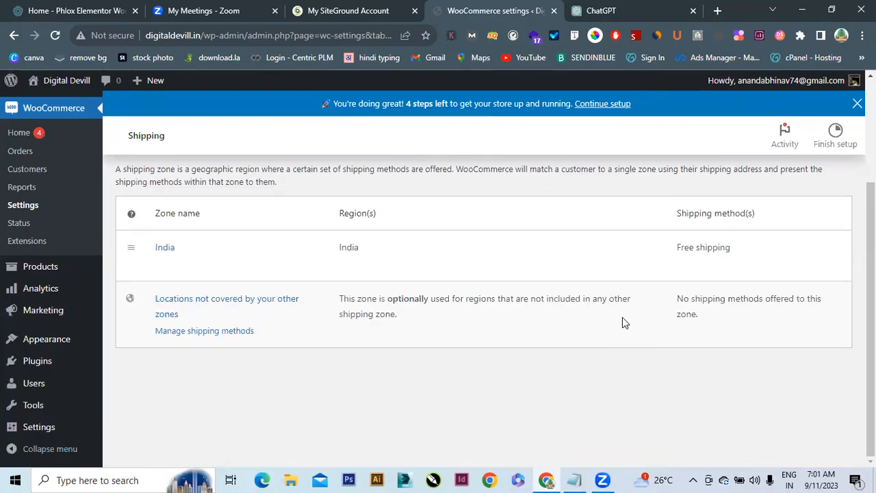
mouse_move(192, 271)
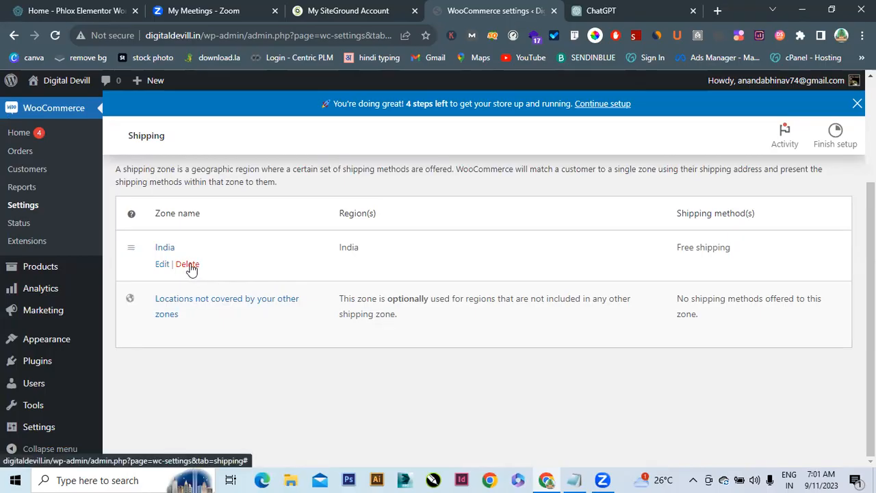
Delete the India shipping zone, confirm the deletion, and reload the zones page
click(191, 268)
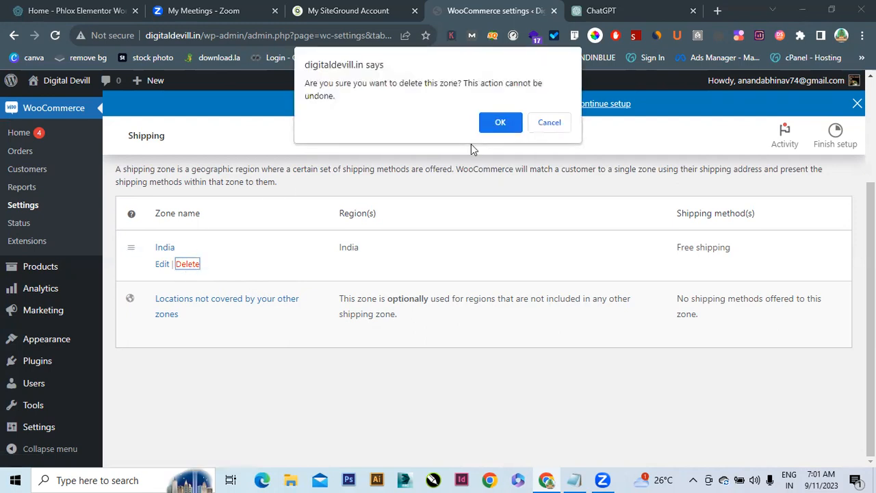
click(500, 124)
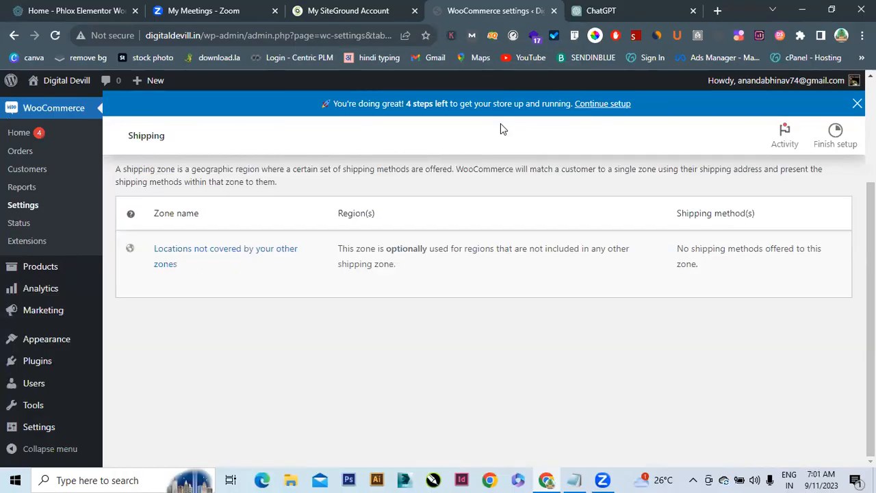
click(55, 35)
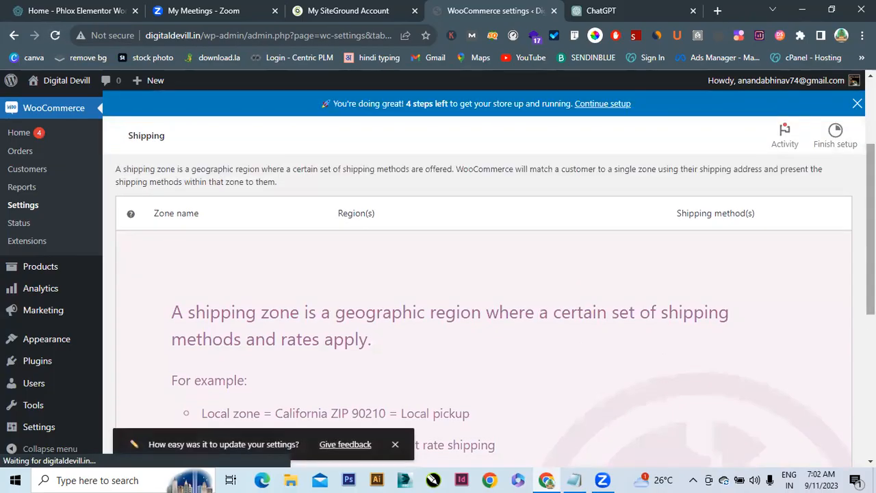
Scroll down to Add shipping zone and start a new, blank shipping zone
scroll(724, 326, down, 3)
scroll(479, 287, down, 1)
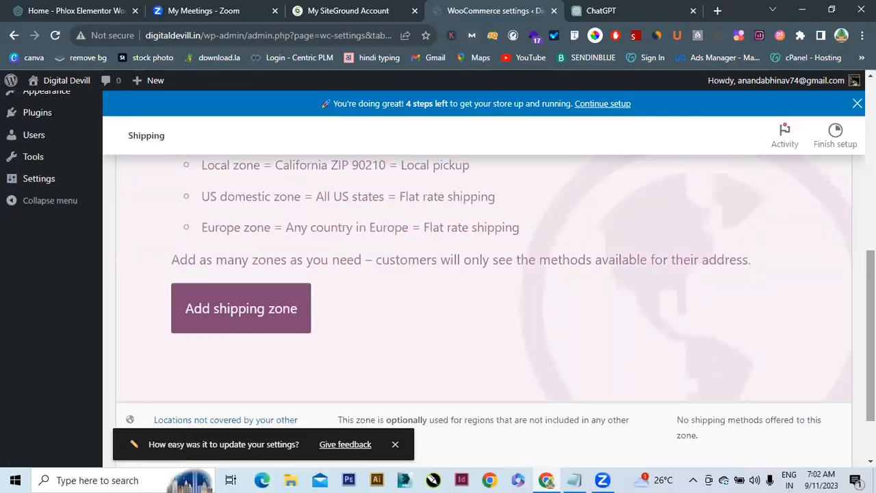
scroll(480, 308, up, 5)
scroll(479, 308, down, 4)
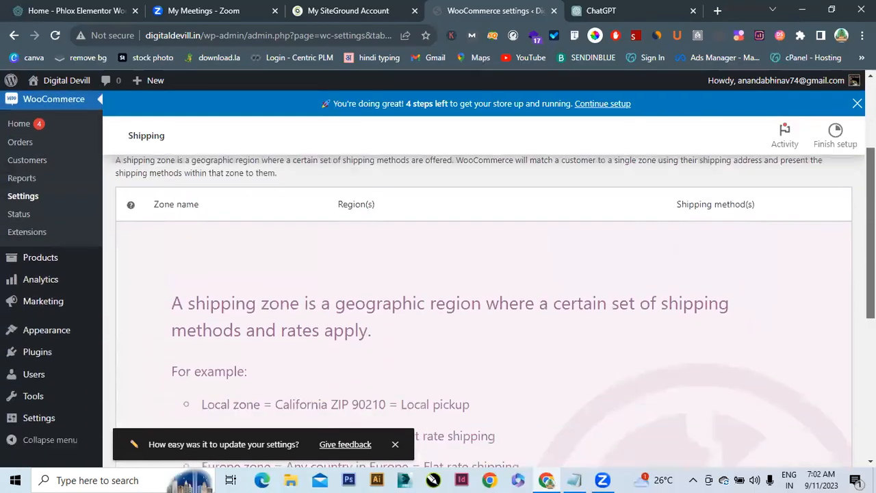
scroll(118, 413, down, 1)
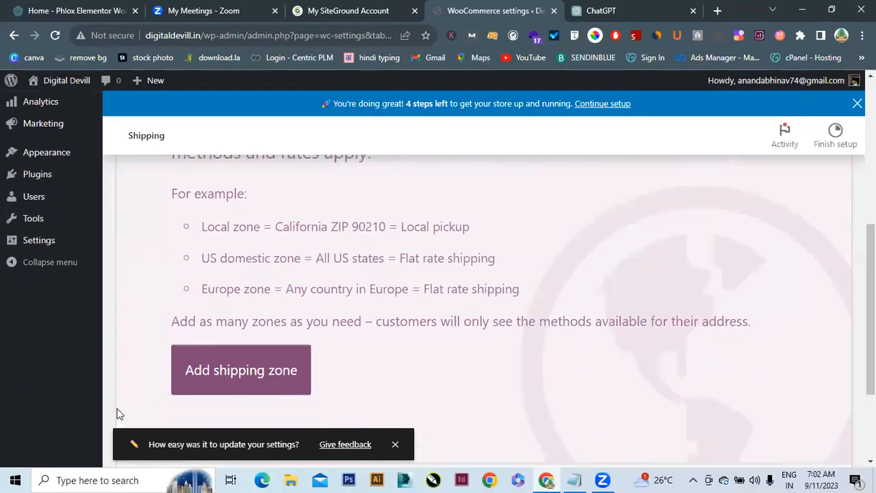
click(239, 397)
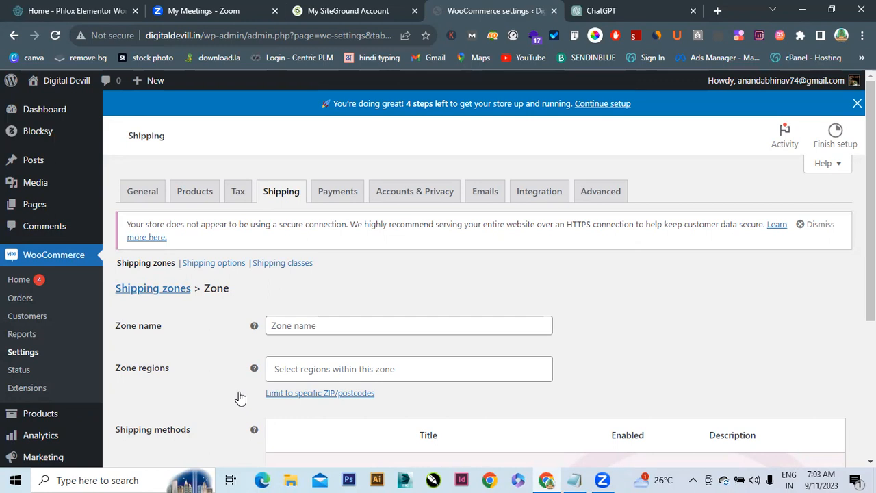
Enter 'north india' as the new zone's name and go to the Zone regions field
click(317, 329)
text(north)
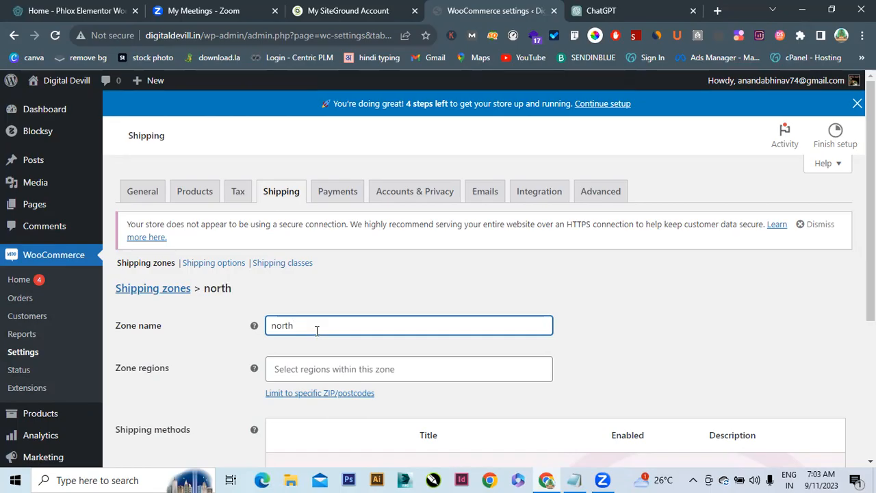
text( india)
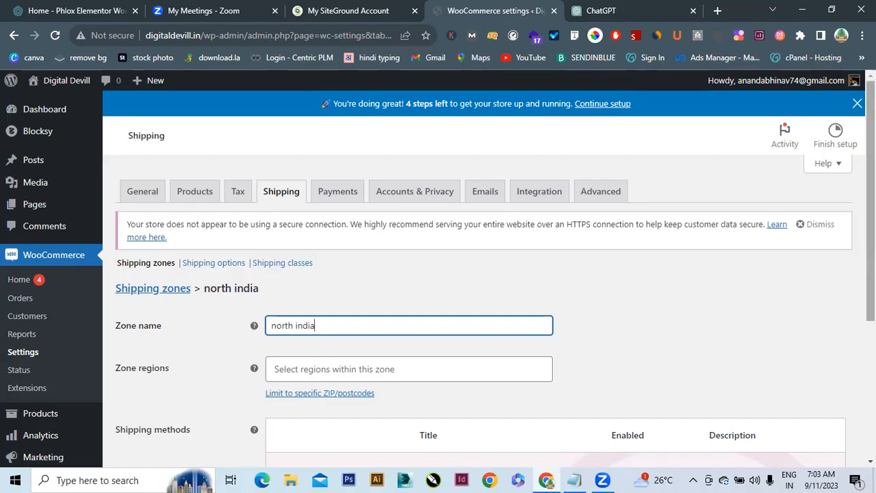
scroll(222, 100, down, 3)
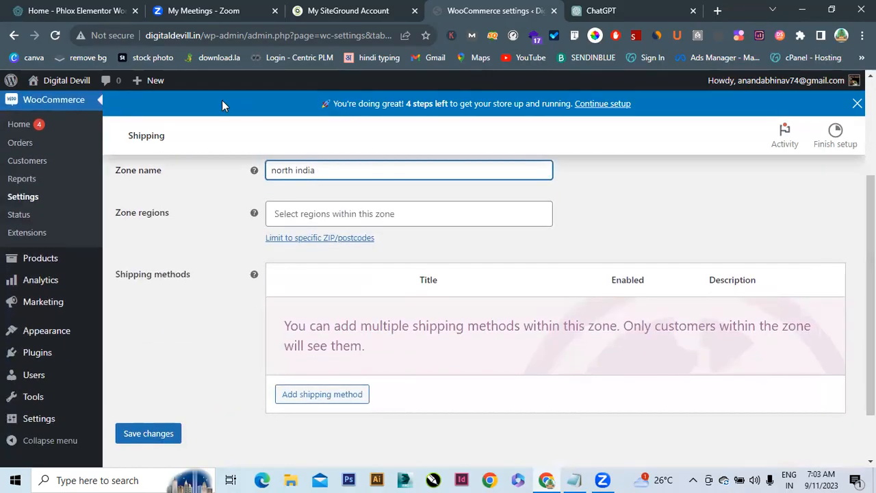
click(291, 212)
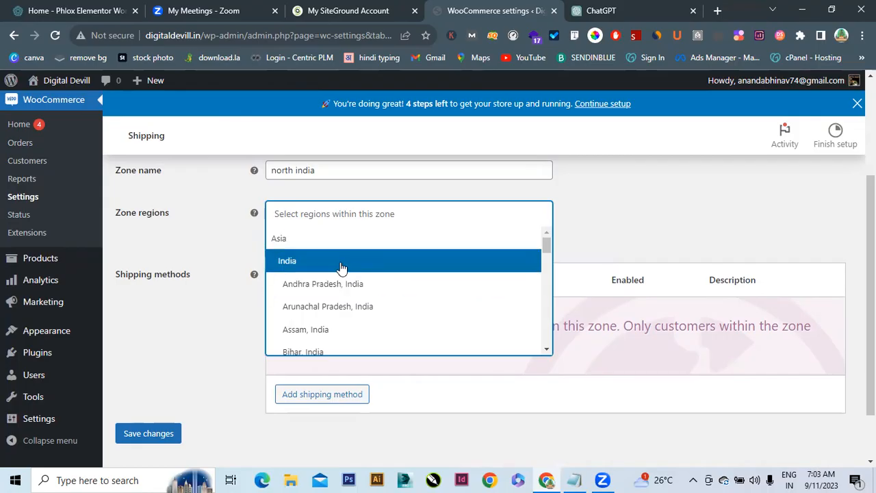
Add Punjab, Rajasthan and Uttarakhand to the north india zone regions
click(307, 213)
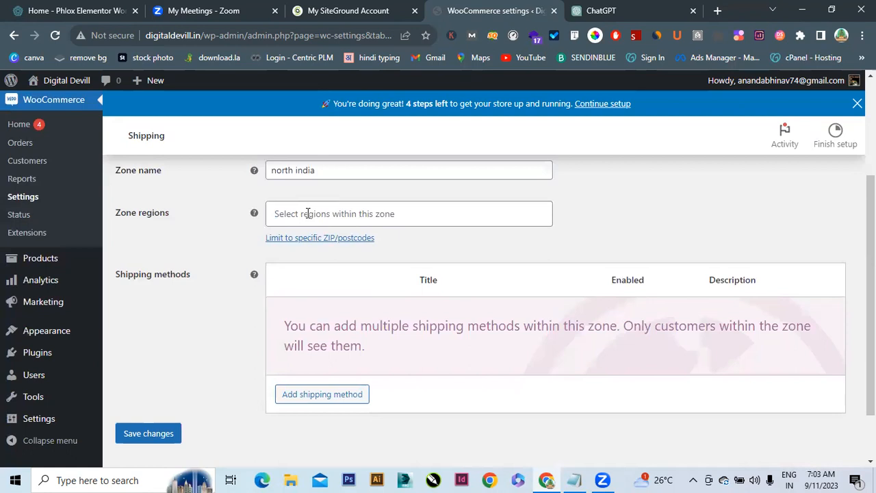
click(307, 213)
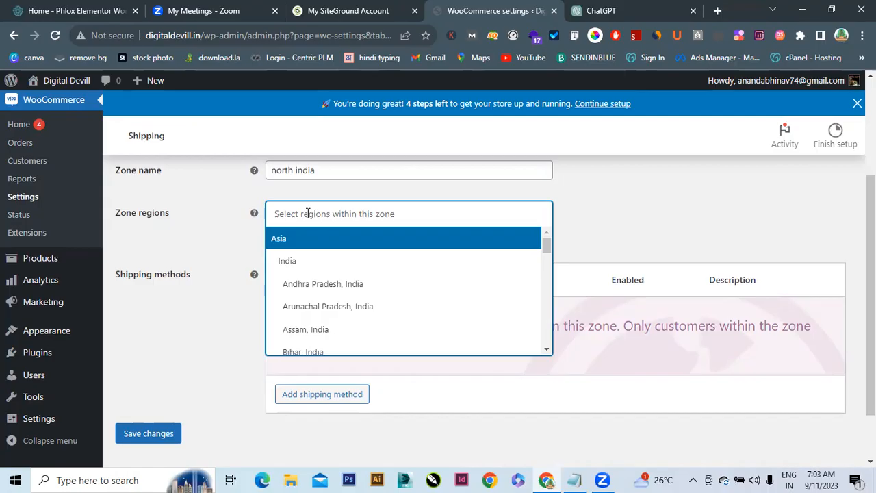
text(pun)
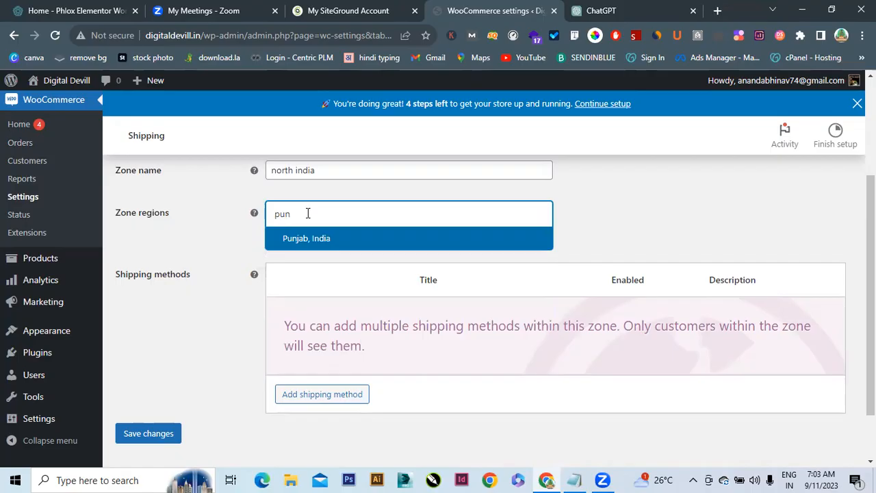
click(297, 238)
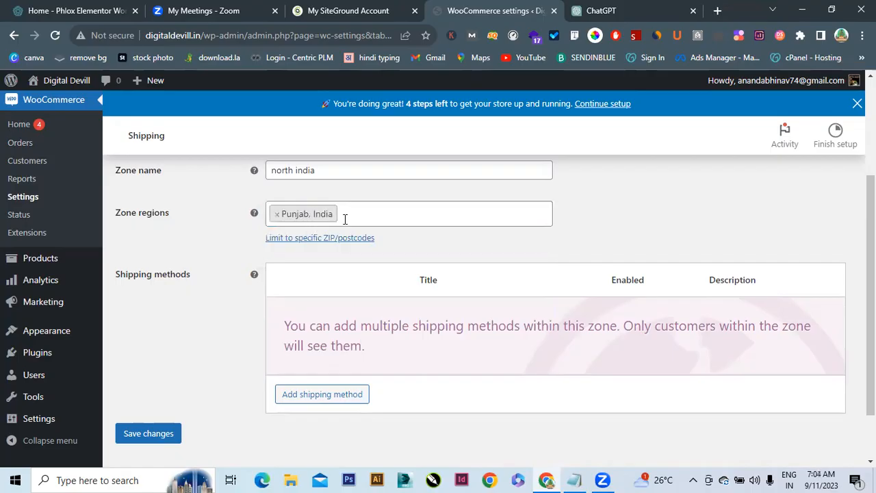
text(raj)
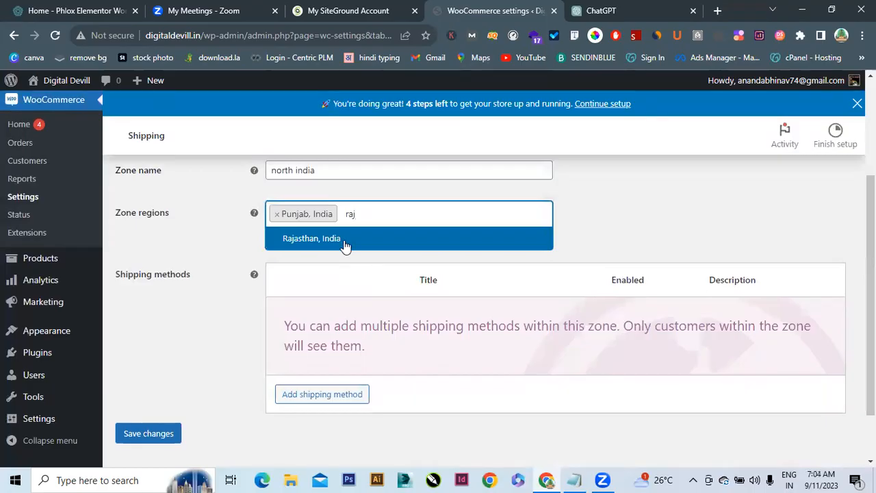
click(348, 243)
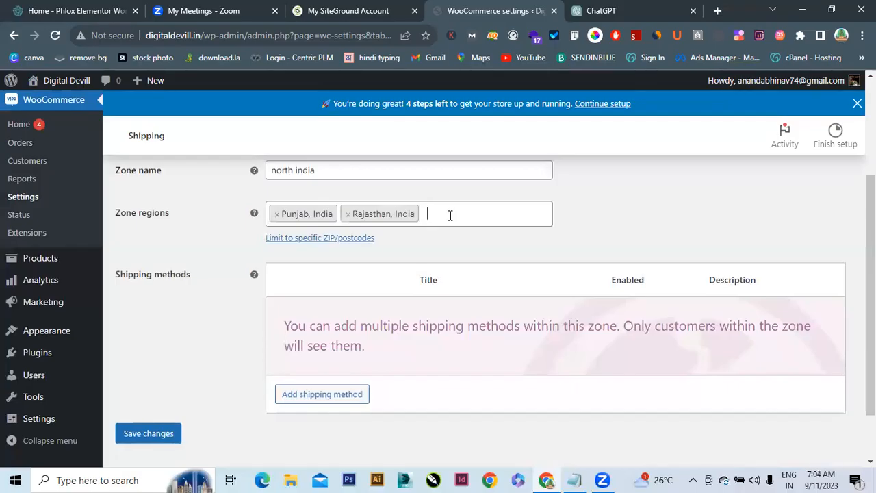
text(ha)
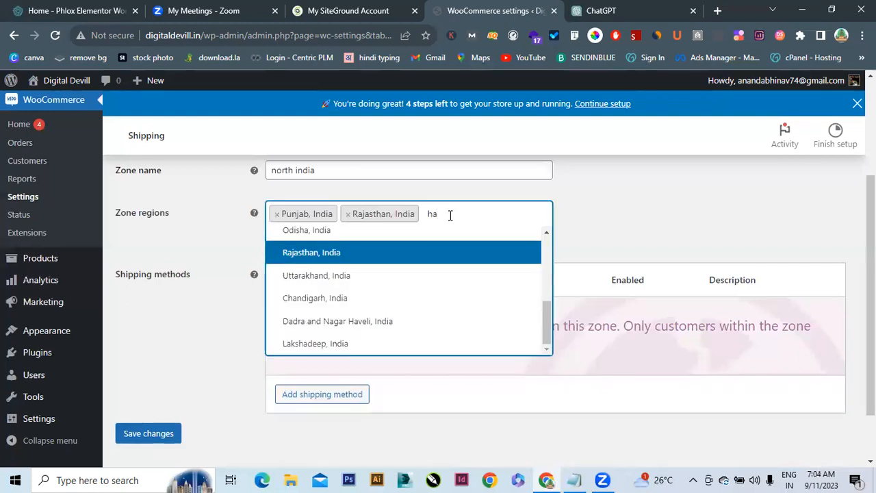
click(335, 277)
Add Haryana, Bihar and Jharkhand to the zone regions
click(498, 230)
text(hat)
key(BackSpace)
text(r)
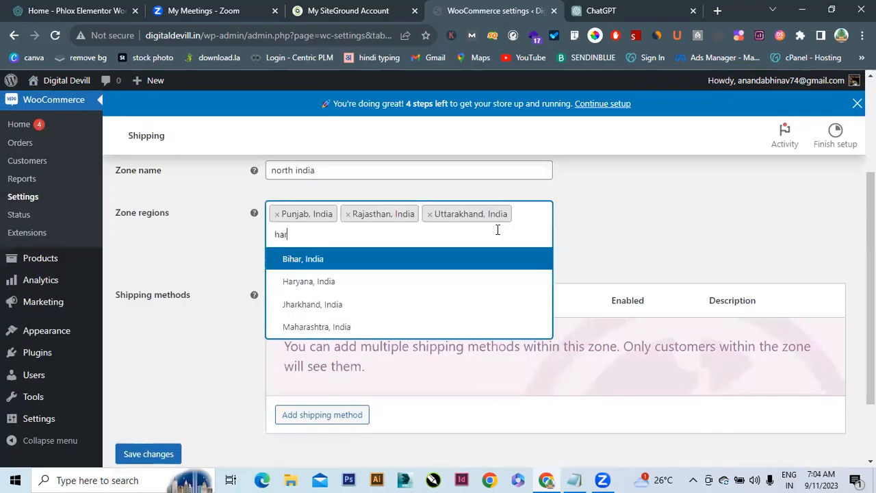
click(341, 283)
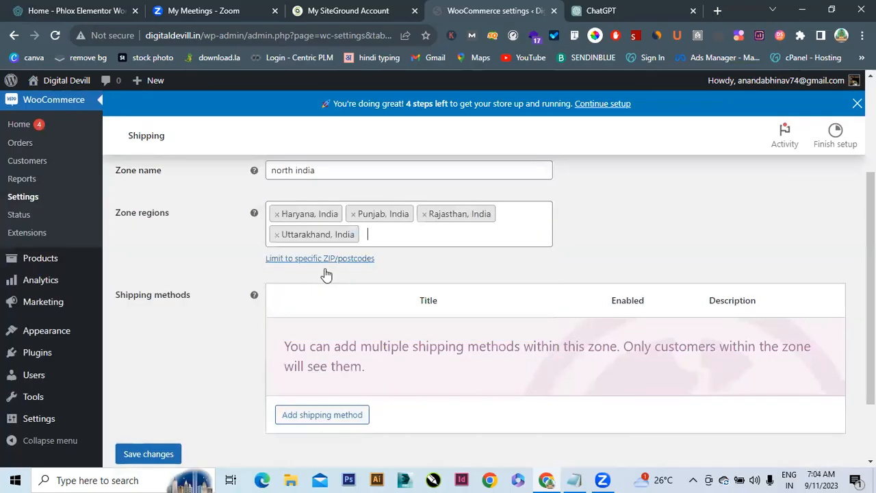
click(392, 236)
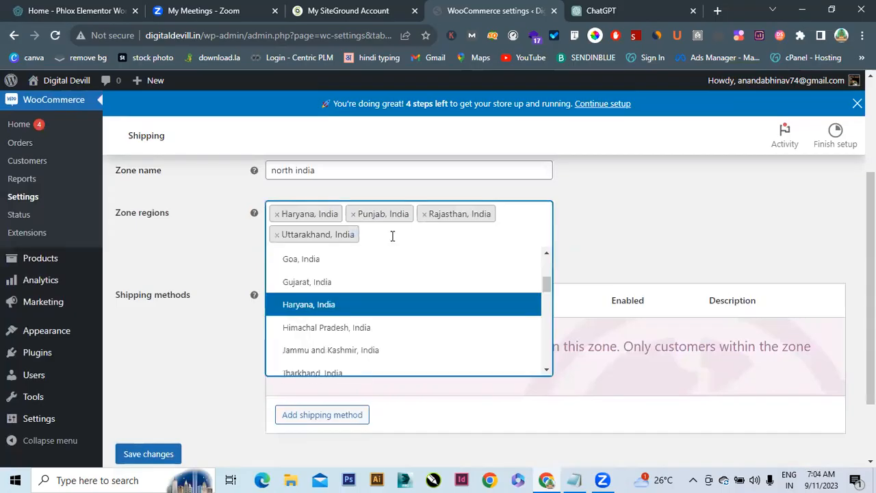
text(bi)
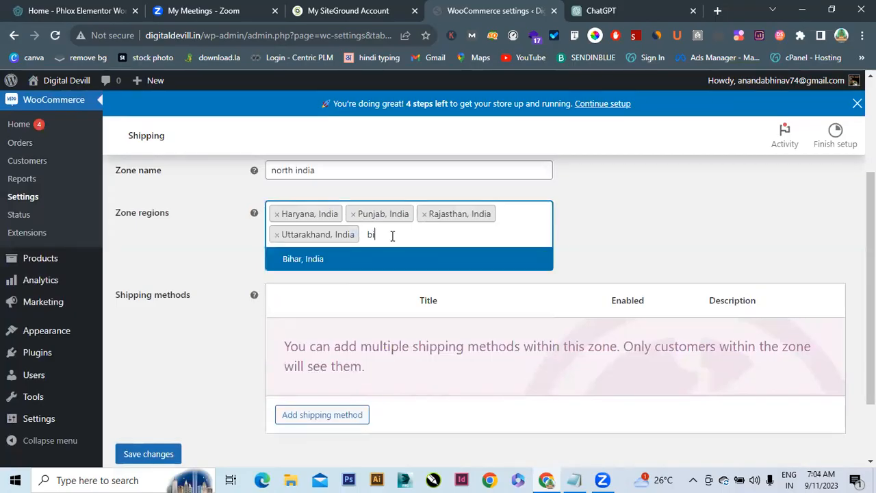
click(339, 266)
text(jhar)
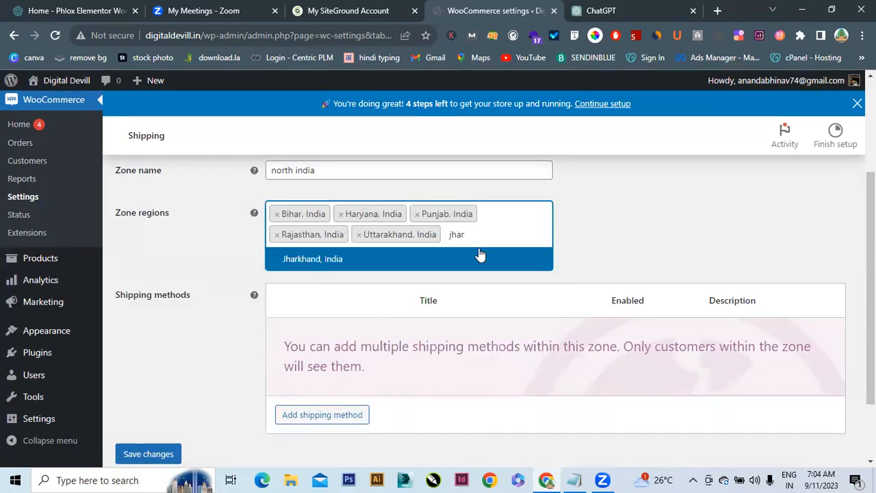
click(323, 266)
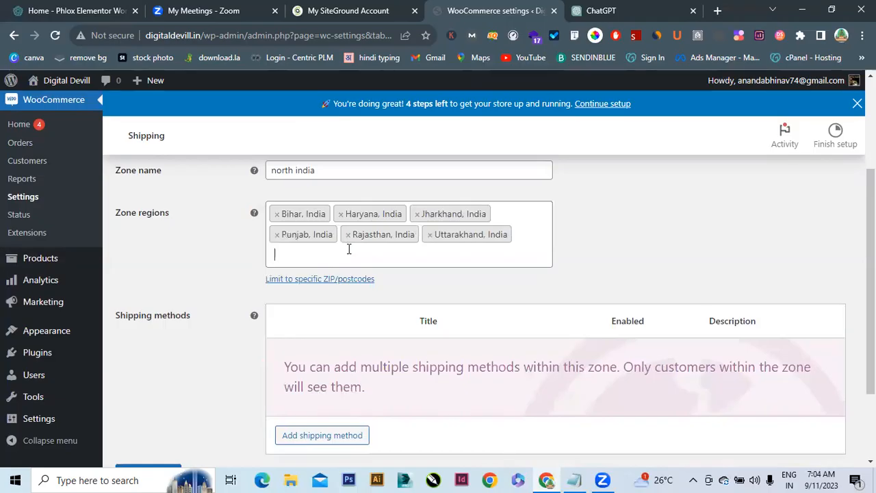
Add Delhi and Uttar Pradesh to the north india zone regions
text(d)
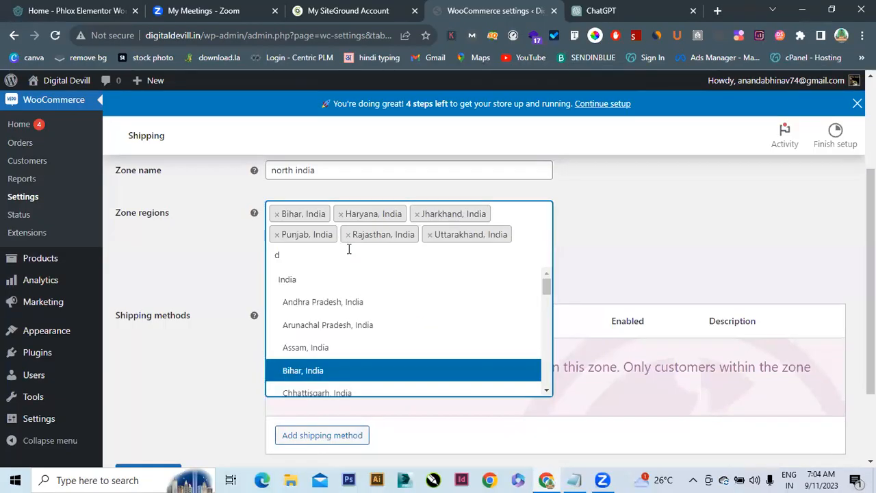
text(e)
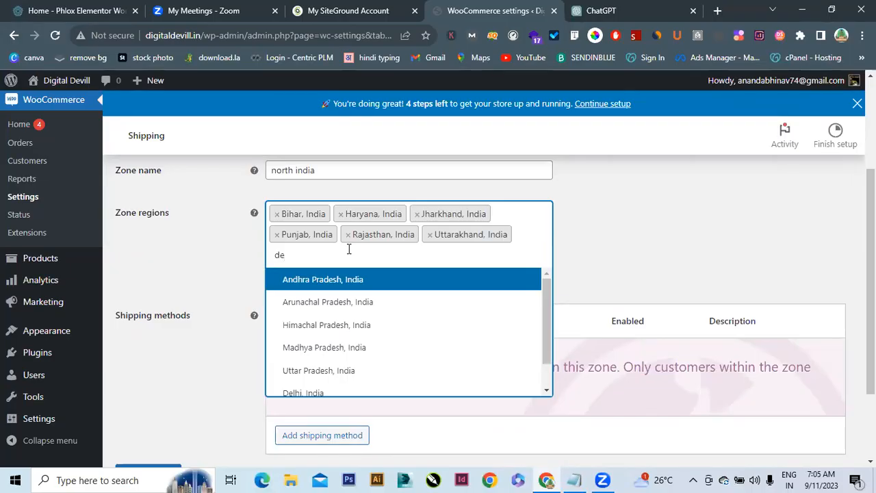
key(BackSpace)
key(BackSpace)
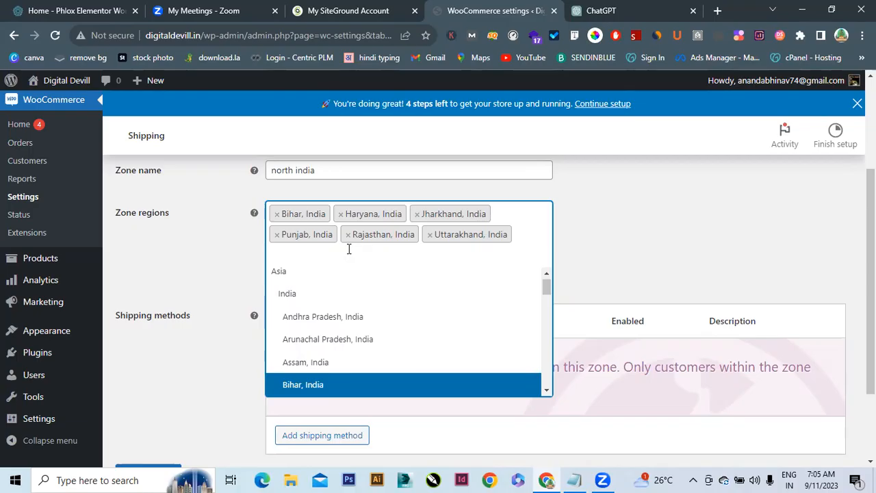
key(Escape)
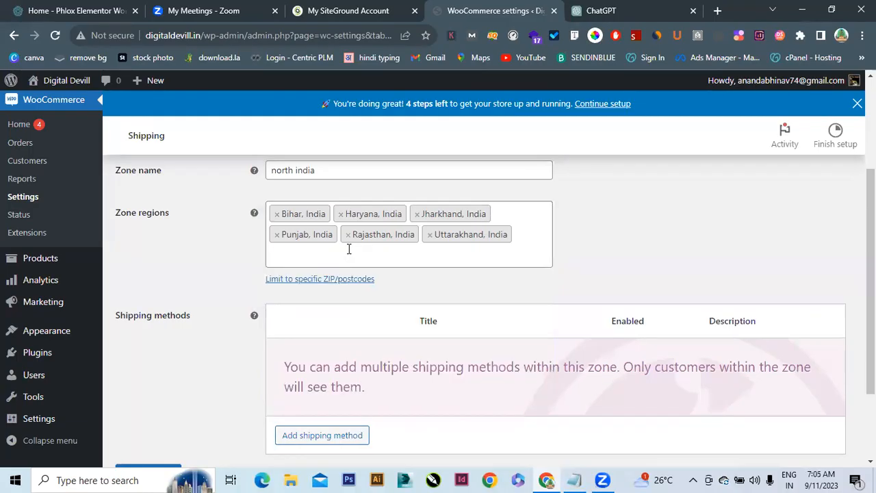
click(339, 257)
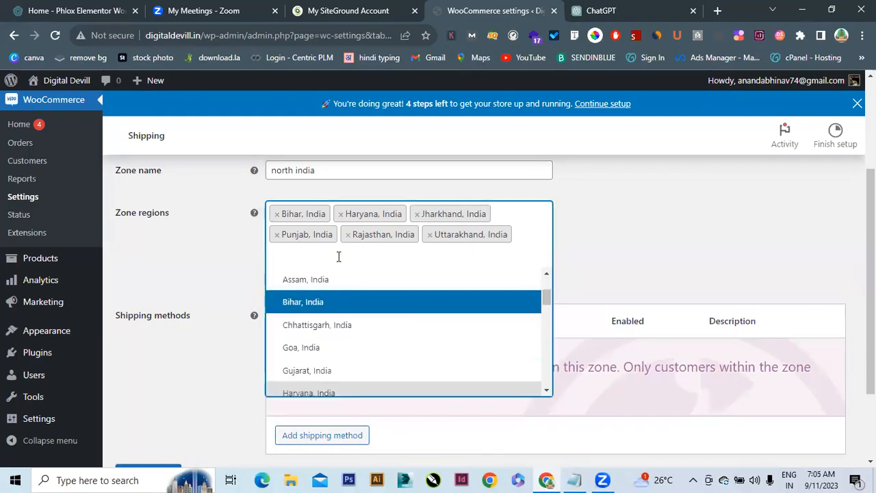
text(delhi)
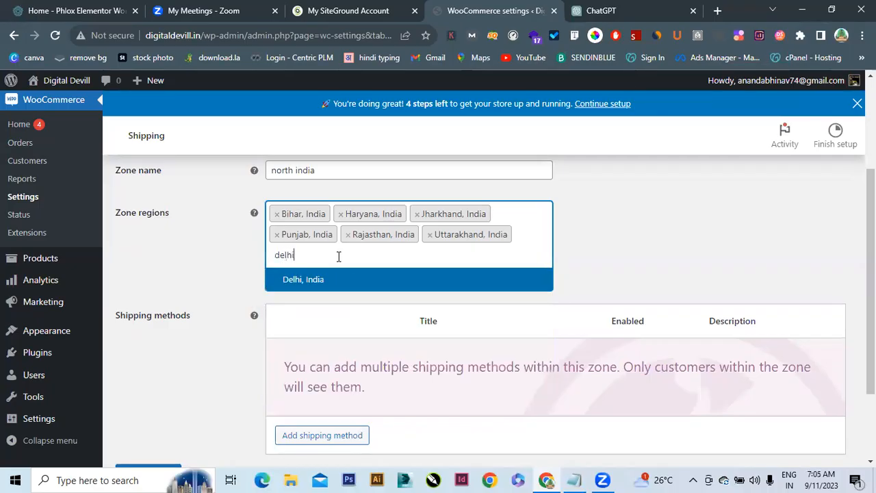
key(Return)
click(349, 256)
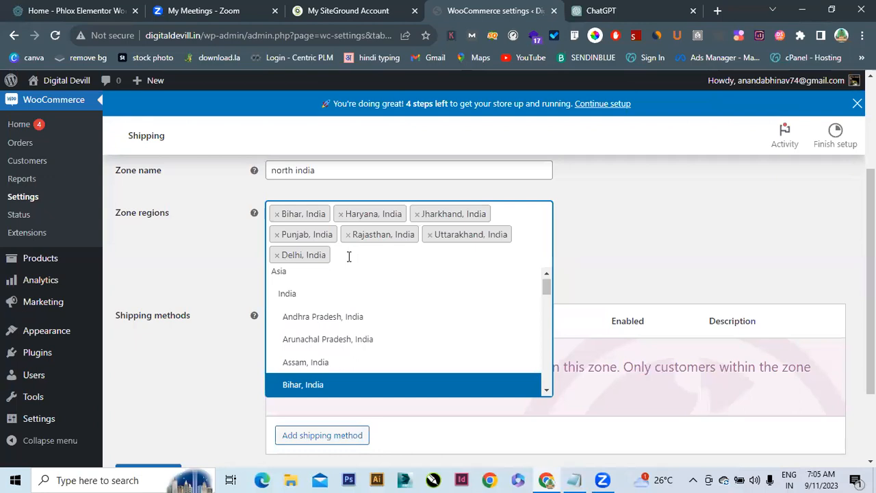
text(UTT)
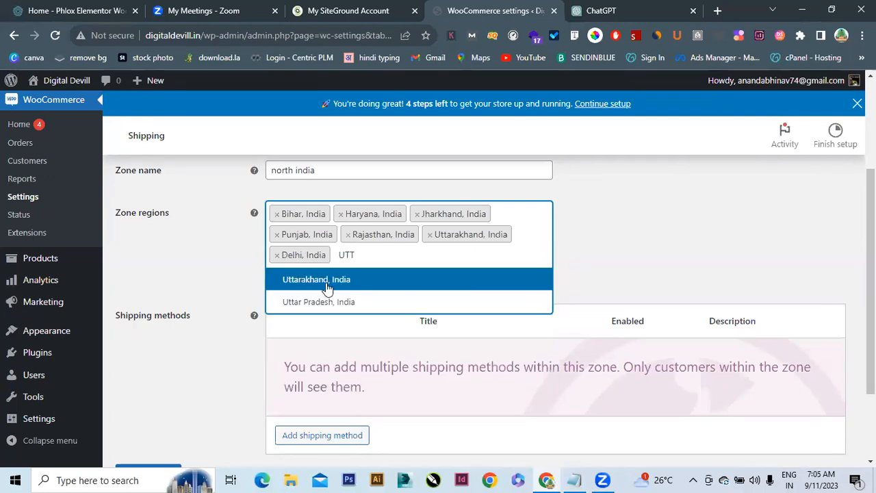
click(315, 301)
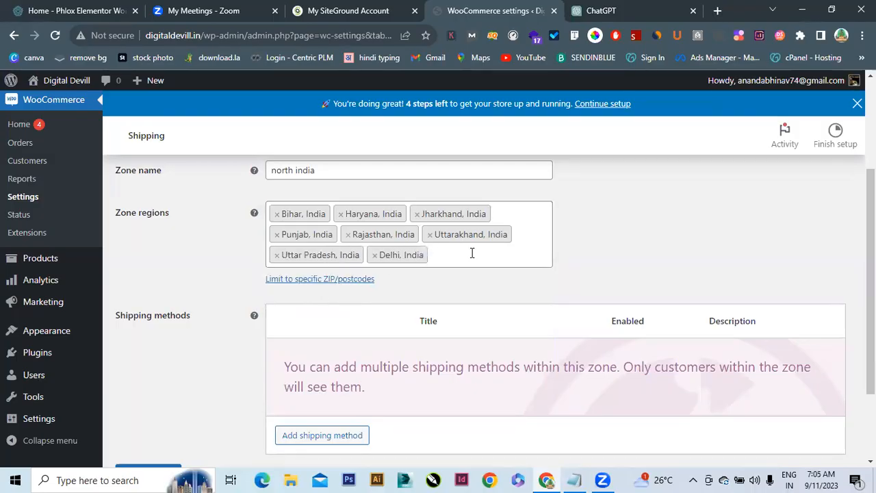
Re-add Uttarakhand after it was accidentally removed from the regions
click(472, 253)
text(UTT)
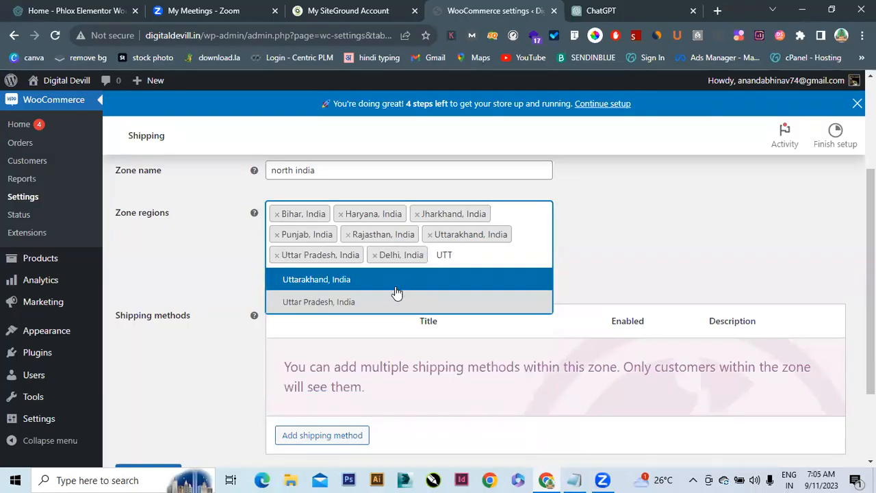
click(319, 280)
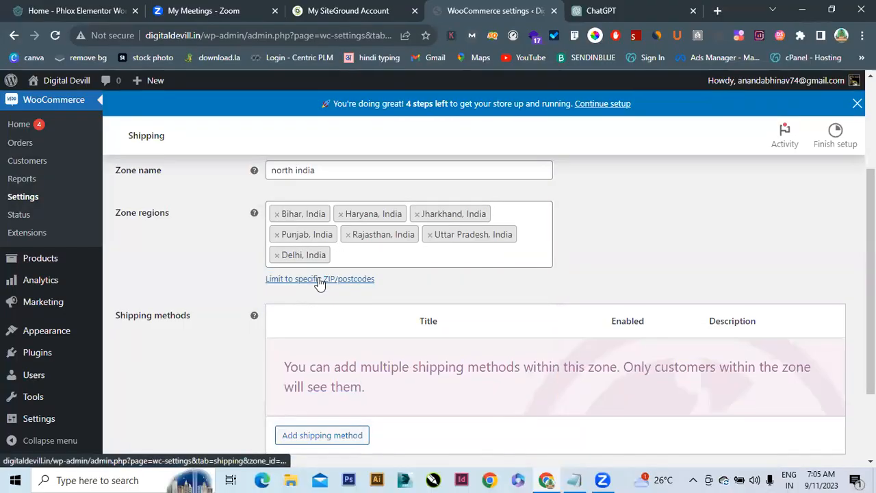
click(376, 254)
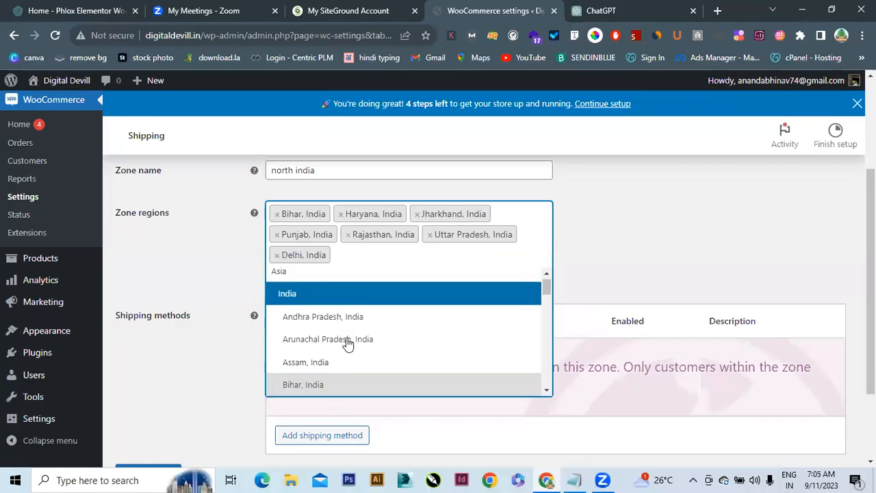
click(360, 260)
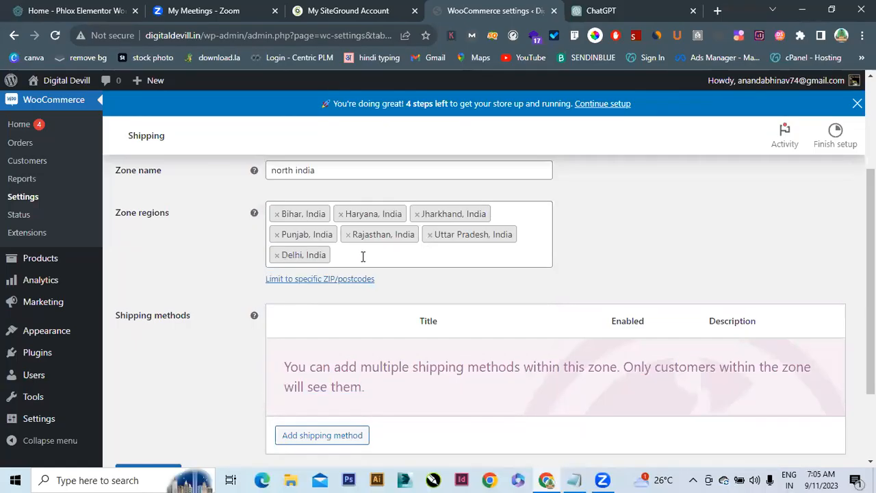
click(361, 256)
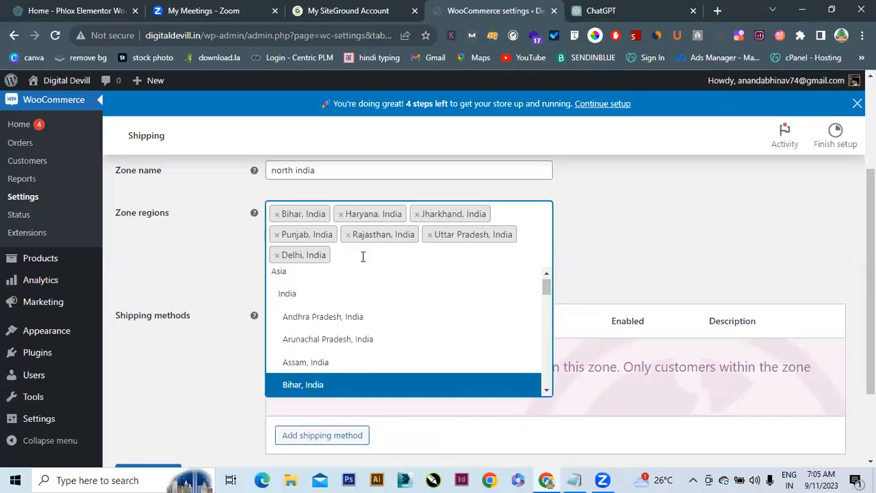
text(UTT)
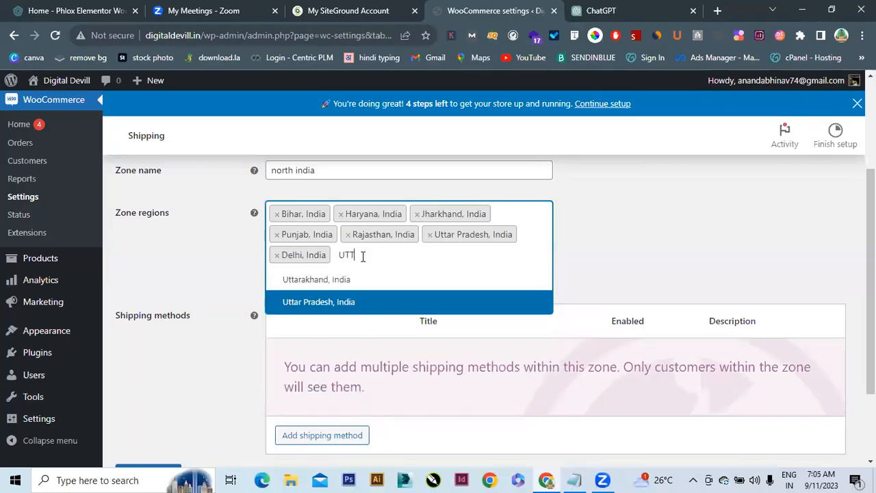
click(313, 290)
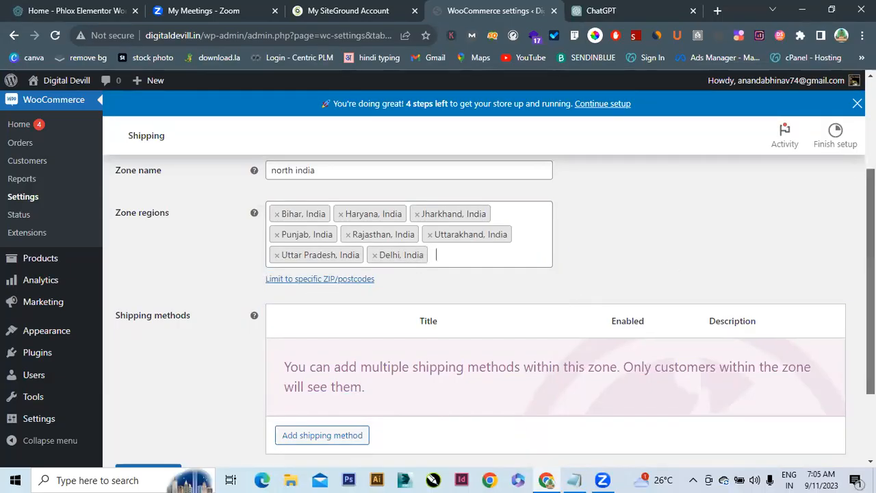
scroll(871, 274, down, 1)
drag(871, 301, 871, 319)
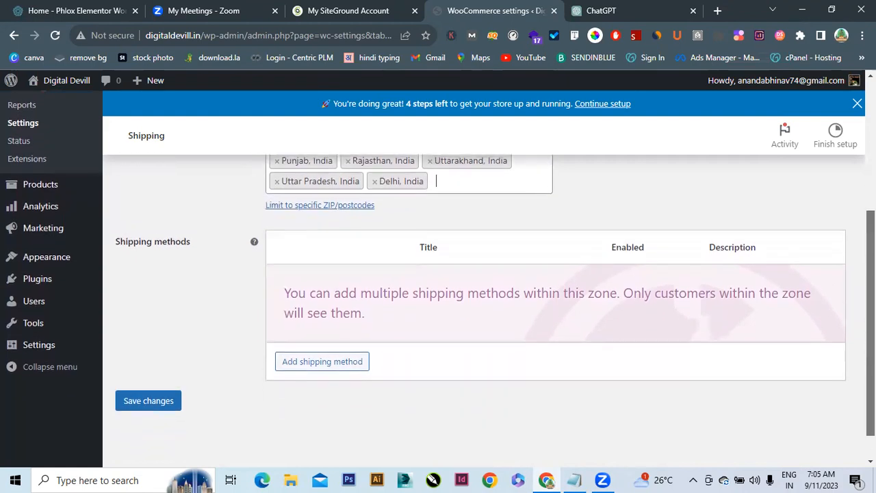
Choose Flat rate in the Add shipping method dialog and add it to the north india zone
click(330, 362)
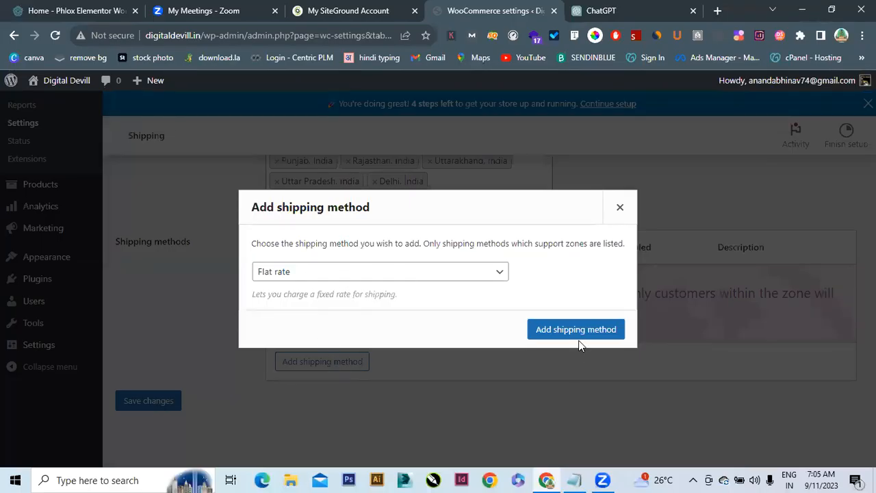
click(460, 269)
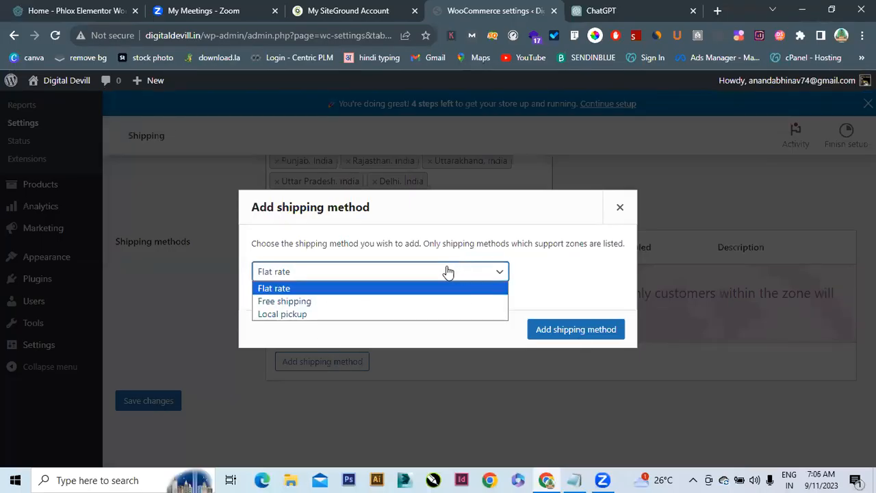
click(280, 290)
click(599, 330)
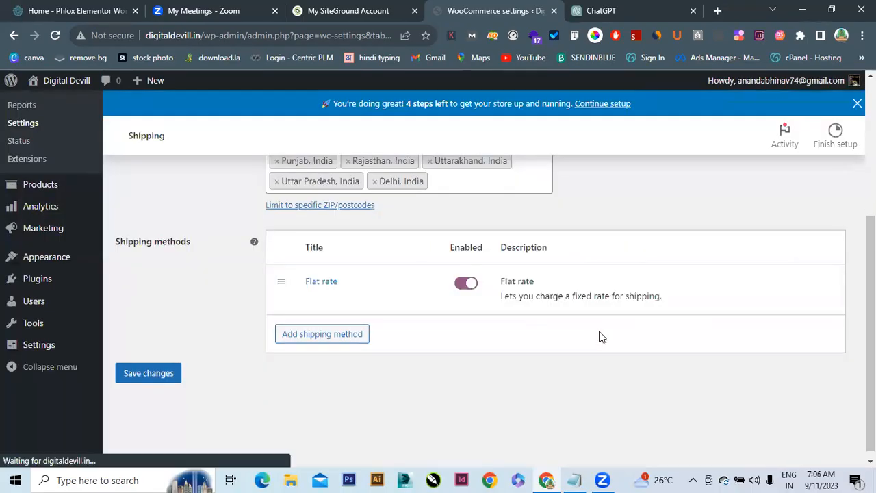
mouse_move(334, 295)
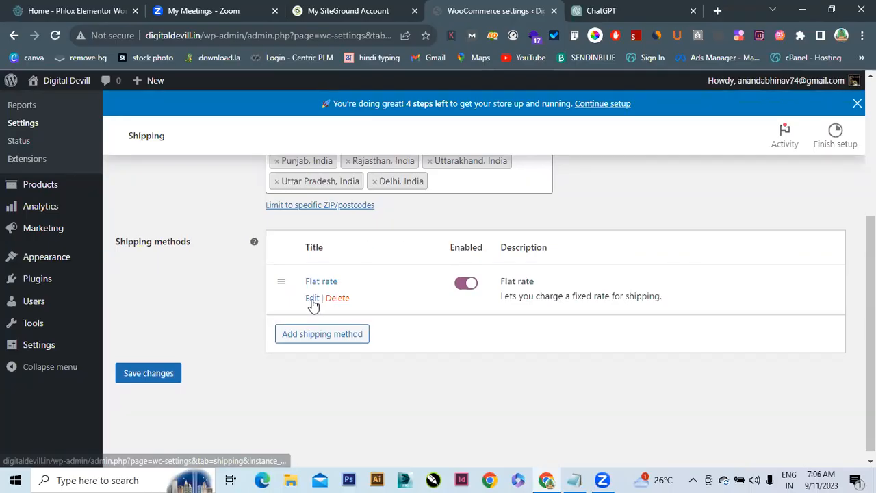
click(313, 298)
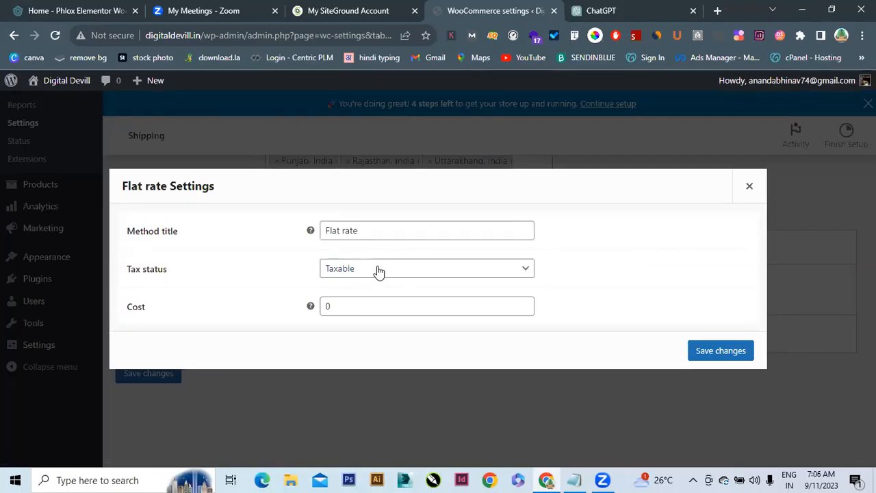
Change the Flat rate cost from 0 to 50, set tax status to None, and save
click(367, 233)
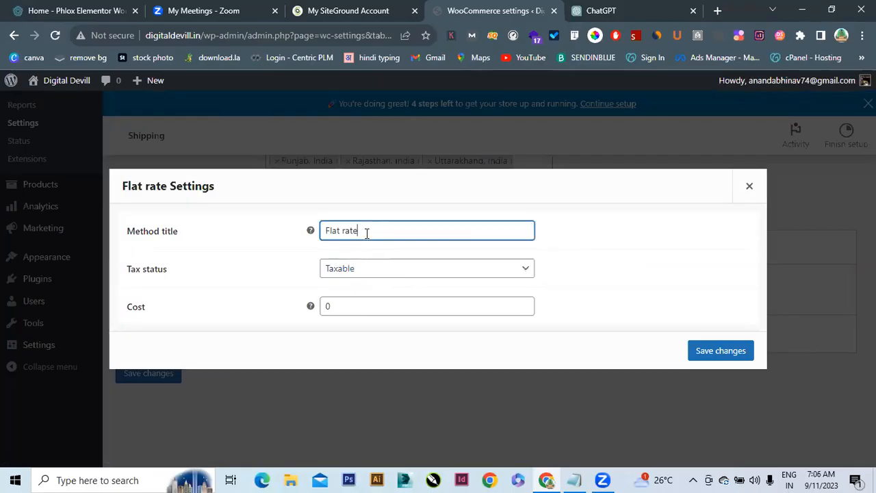
click(343, 303)
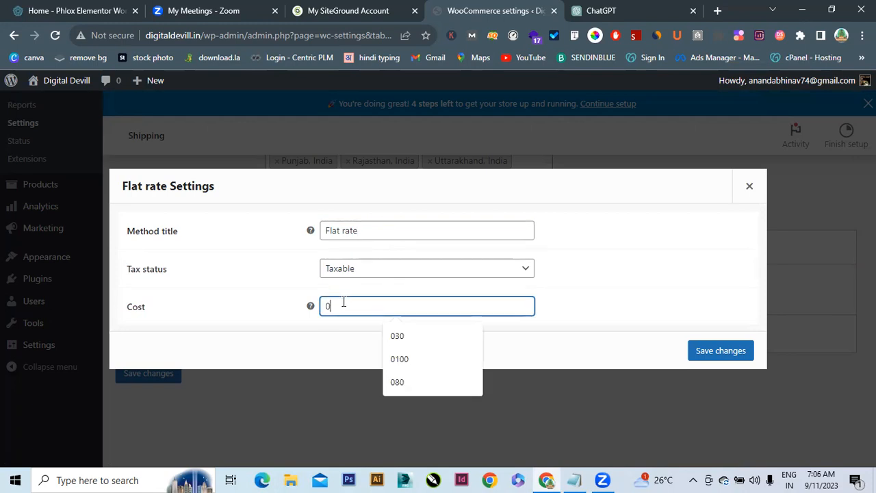
key(BackSpace)
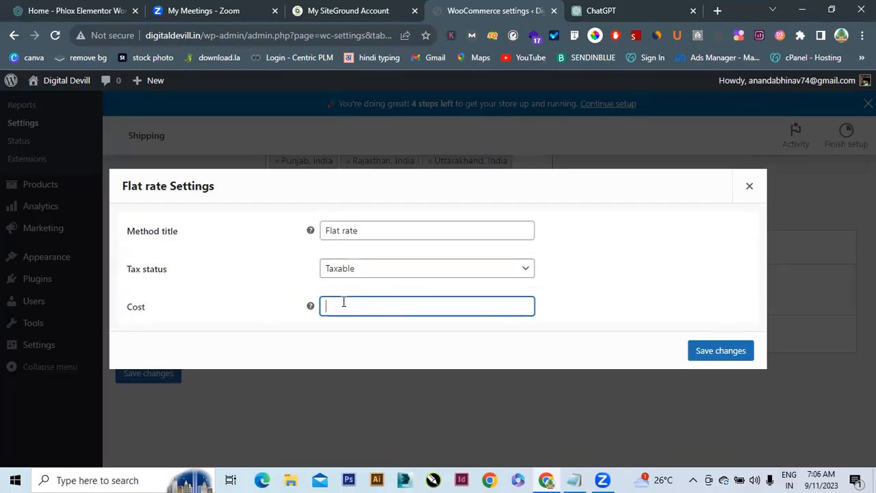
text(5)
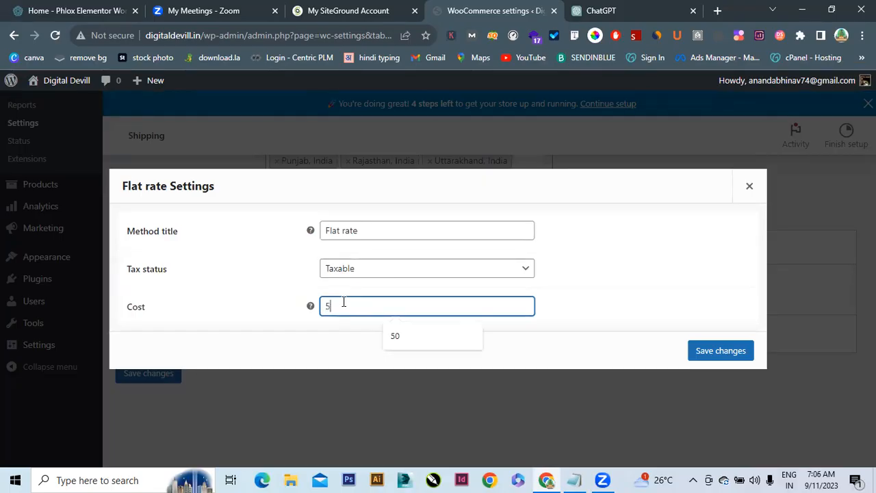
text(0)
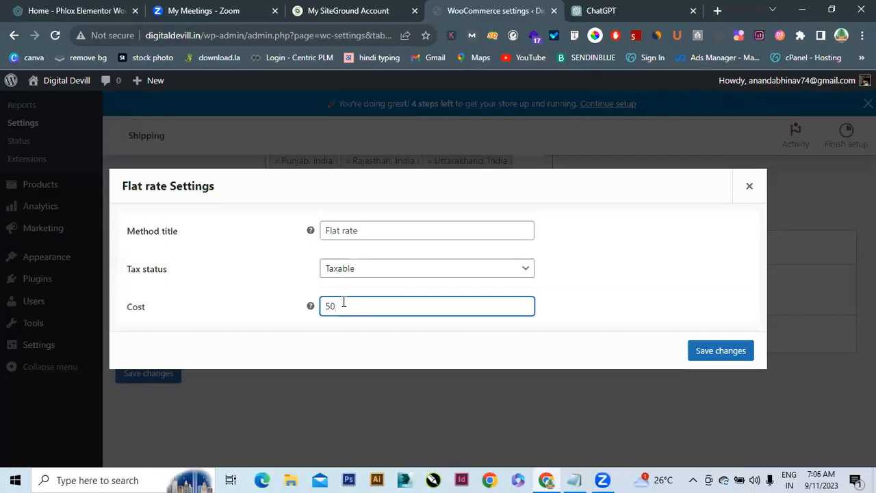
click(378, 273)
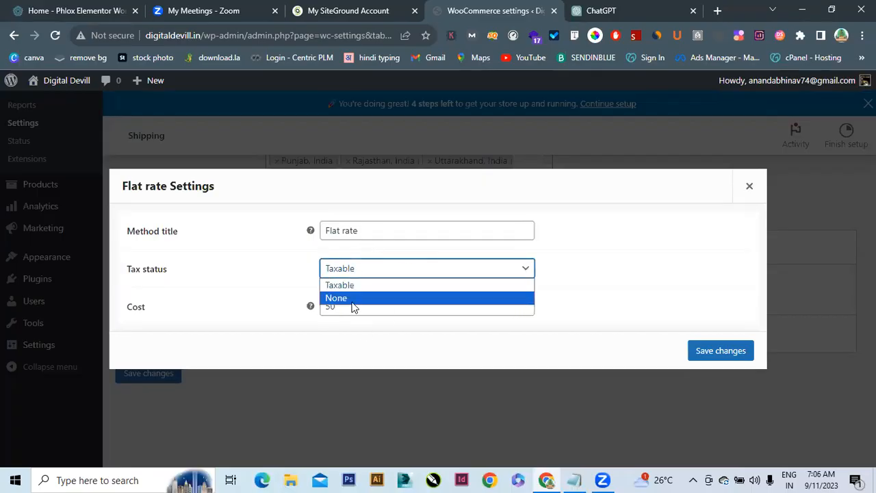
click(350, 298)
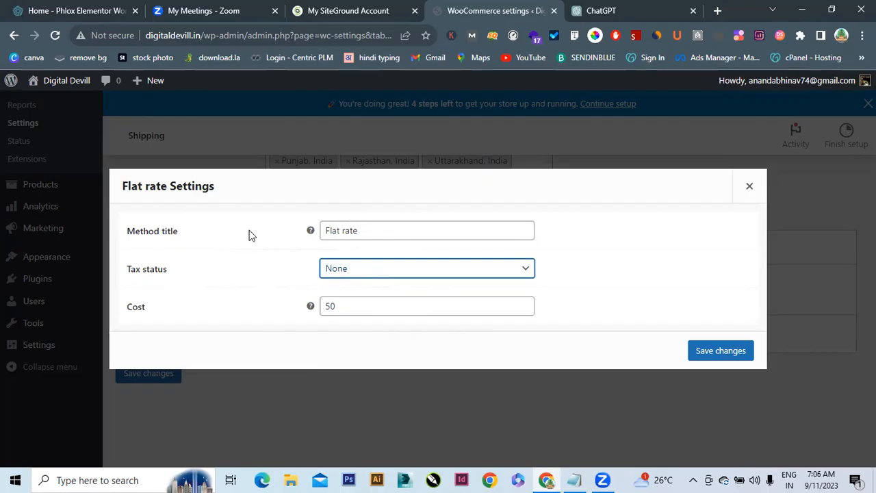
click(726, 350)
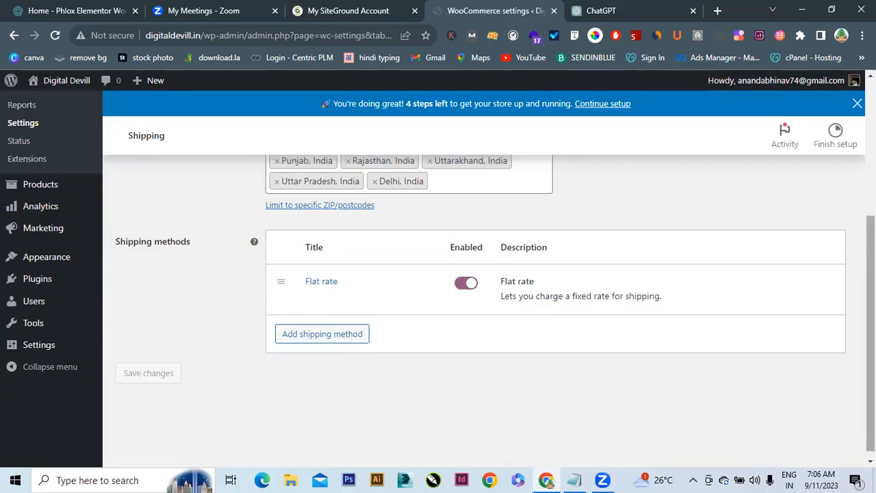
Return to the Shipping zones list and start a new blank shipping zone
scroll(390, 366, up, 2)
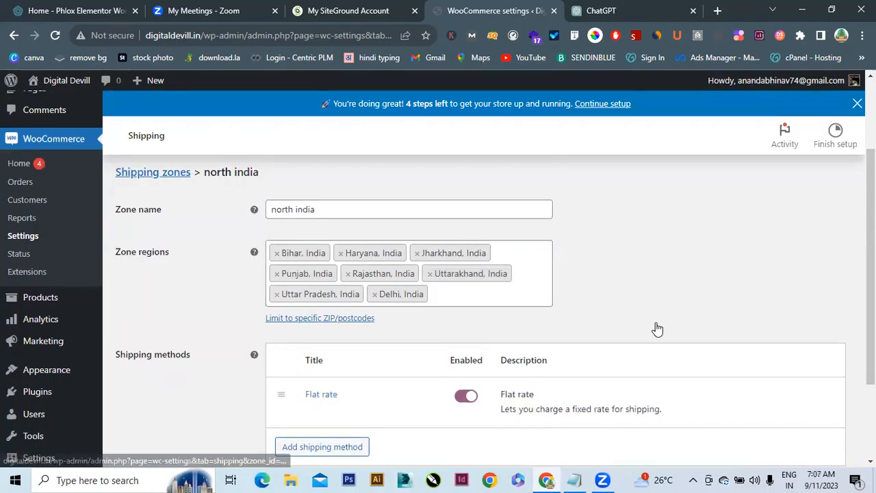
scroll(658, 329, down, 1)
scroll(657, 328, up, 3)
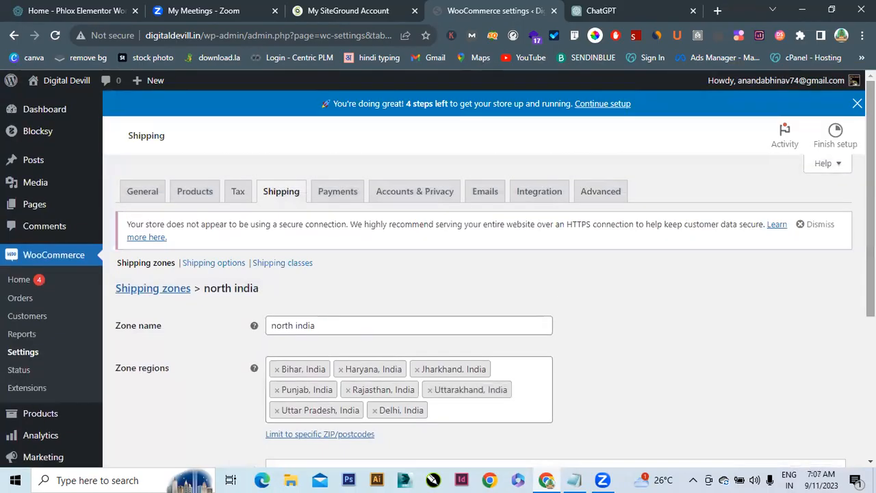
click(169, 291)
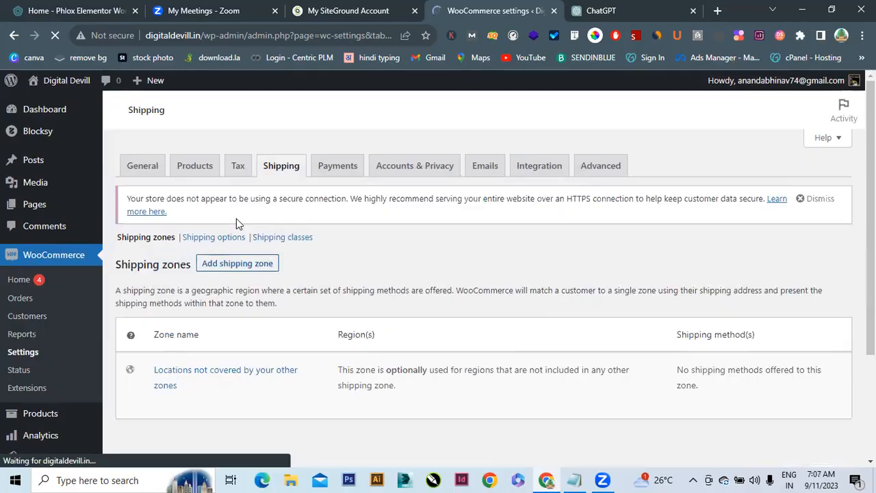
click(222, 267)
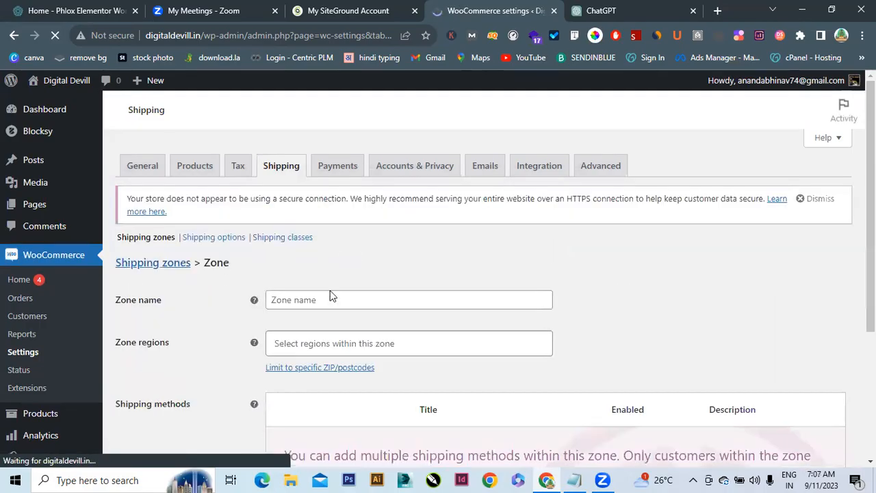
Enter 'south india' as the zone name, replacing the mistyped 'north' text
click(326, 297)
text(NORT)
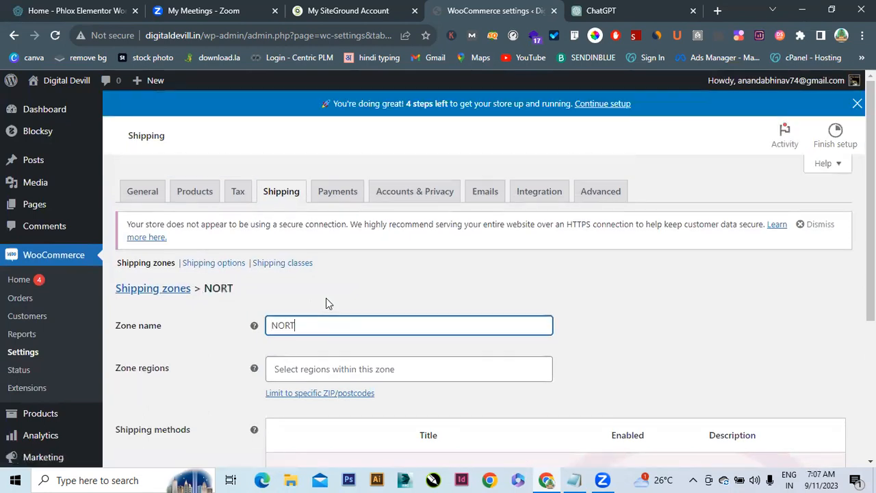
key(BackSpace)
key(BackSpace)
key(BackSpace)
key(BackSpace)
text(n)
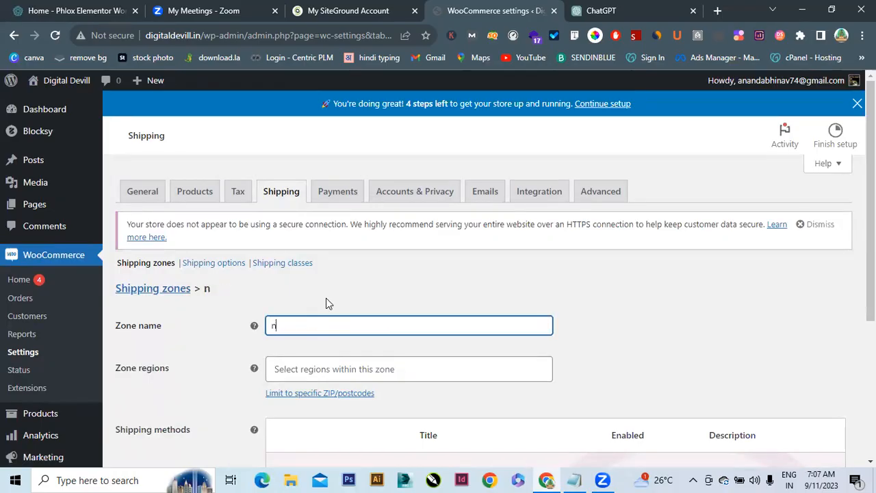
text(orth)
key(BackSpace)
key(BackSpace)
key(BackSpace)
key(BackSpace)
key(BackSpace)
key(BackSpace)
text(south india)
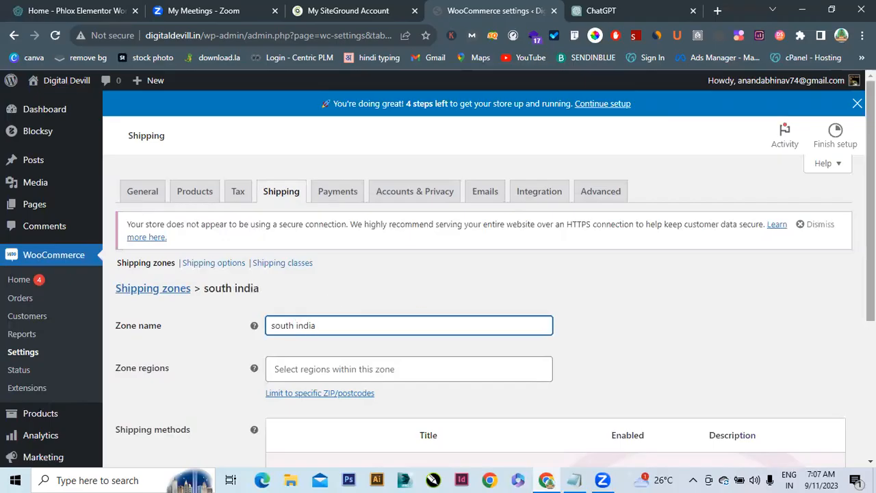
scroll(326, 303, down, 3)
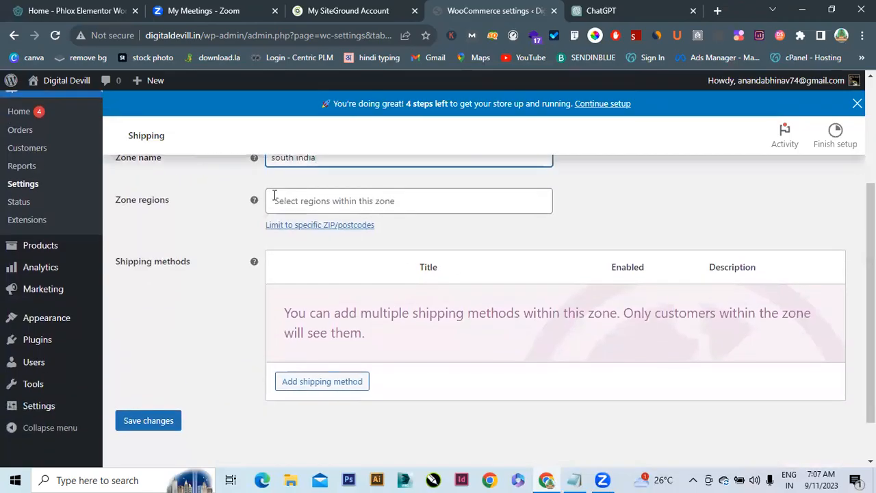
Add Tamil Nadu, Karnataka and Kerala to the south india zone regions
click(292, 202)
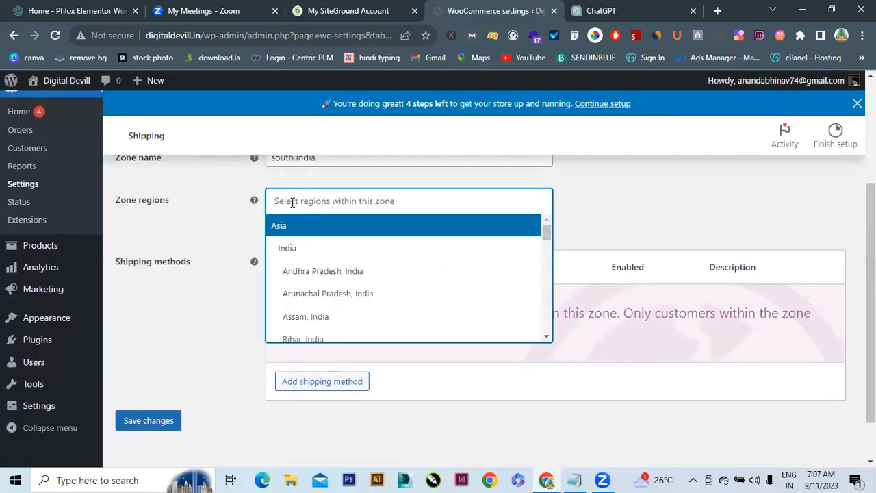
text(tam)
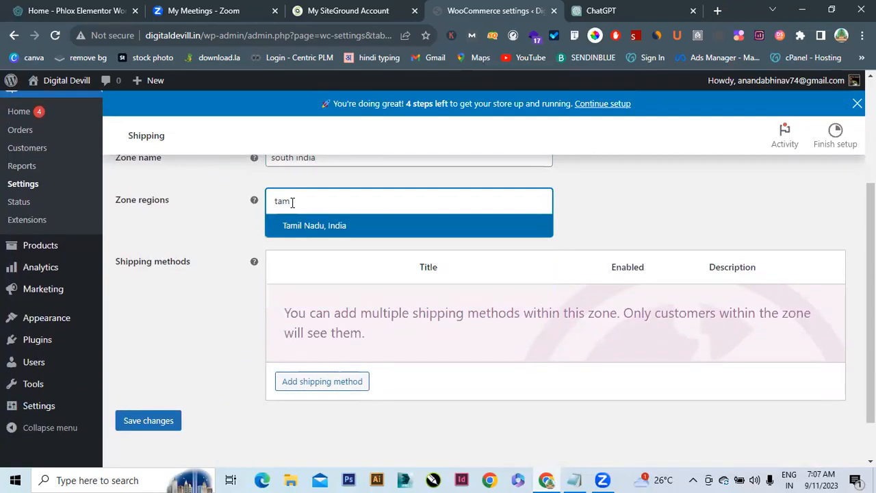
click(293, 225)
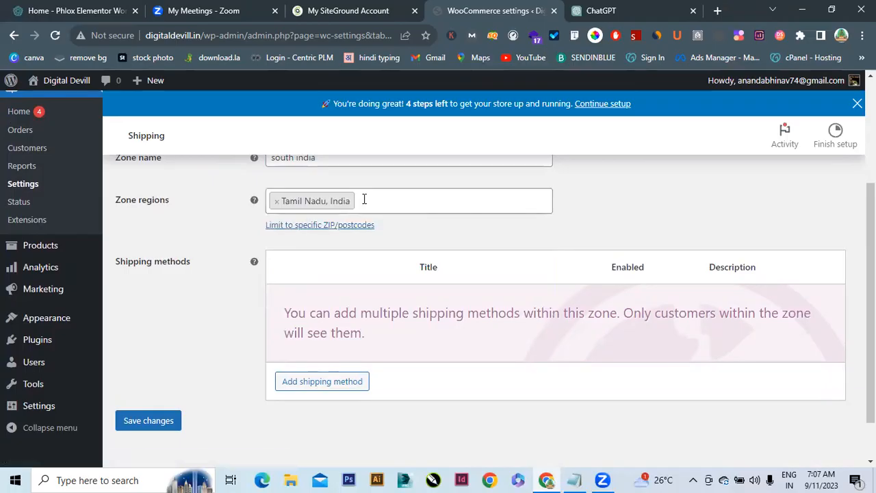
click(364, 199)
text(kal)
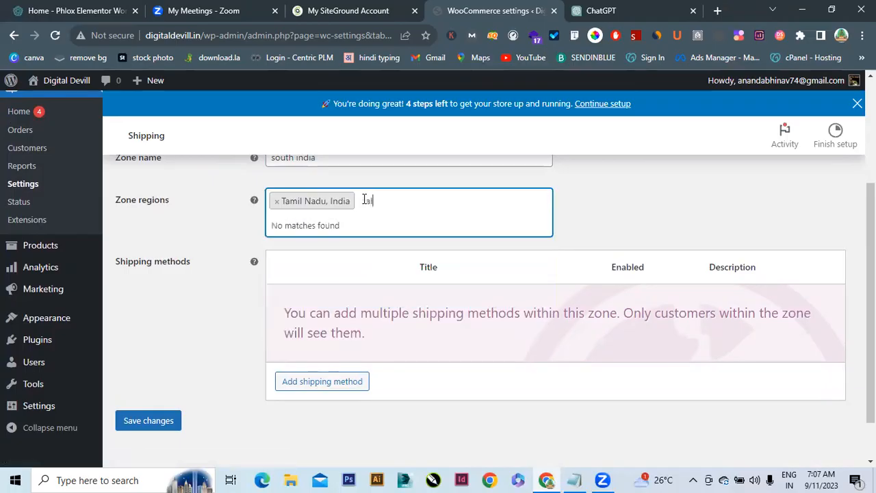
key(BackSpace)
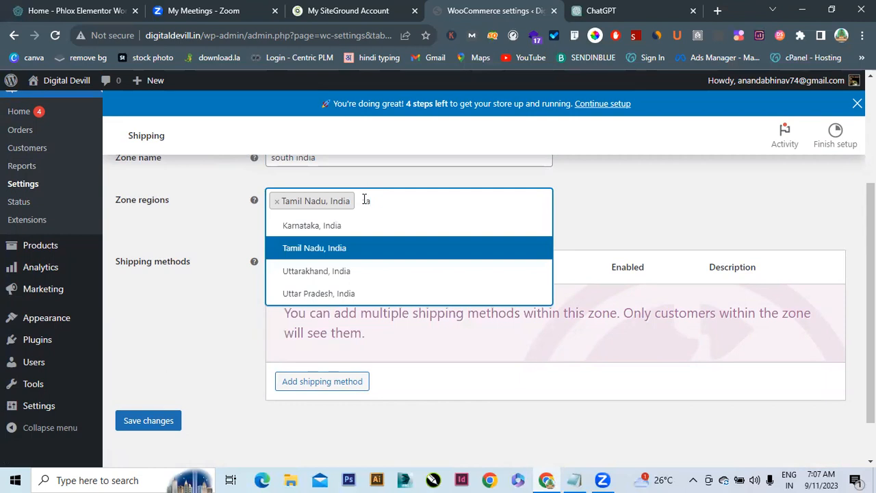
click(326, 227)
click(480, 198)
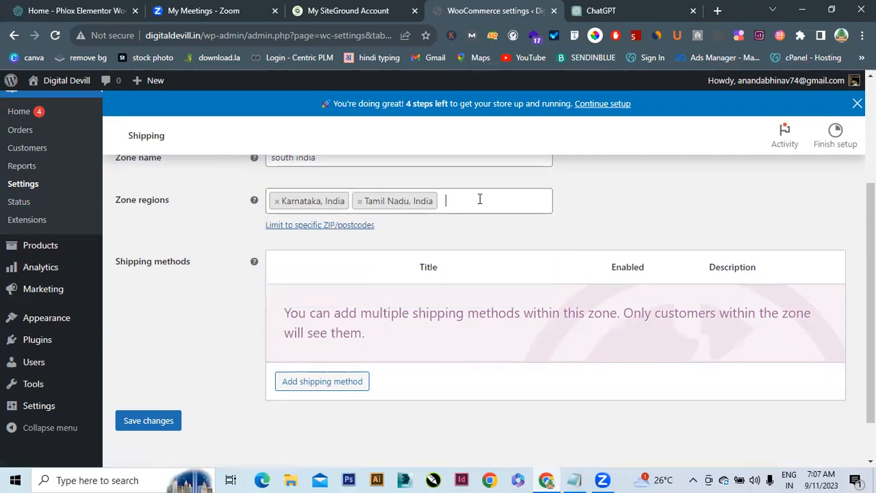
text(k)
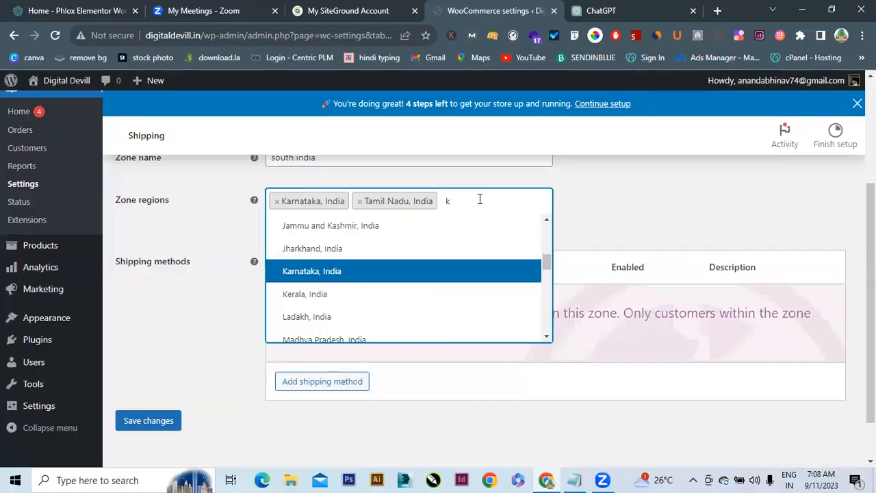
click(296, 303)
Add Andhra Pradesh and Telangana to the south india zone regions
click(448, 213)
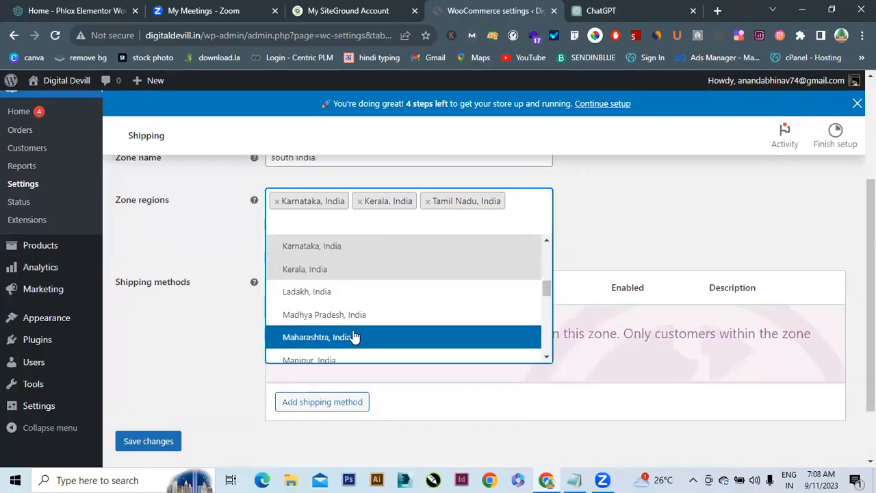
click(370, 226)
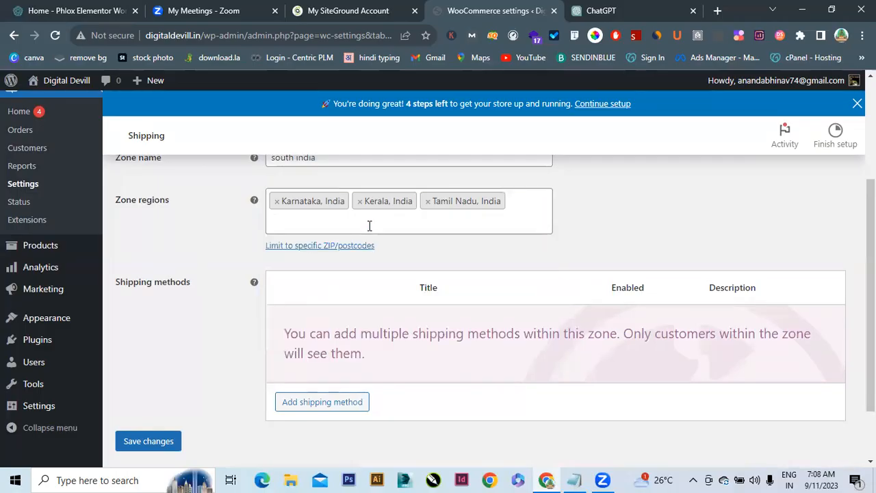
click(370, 226)
text(an)
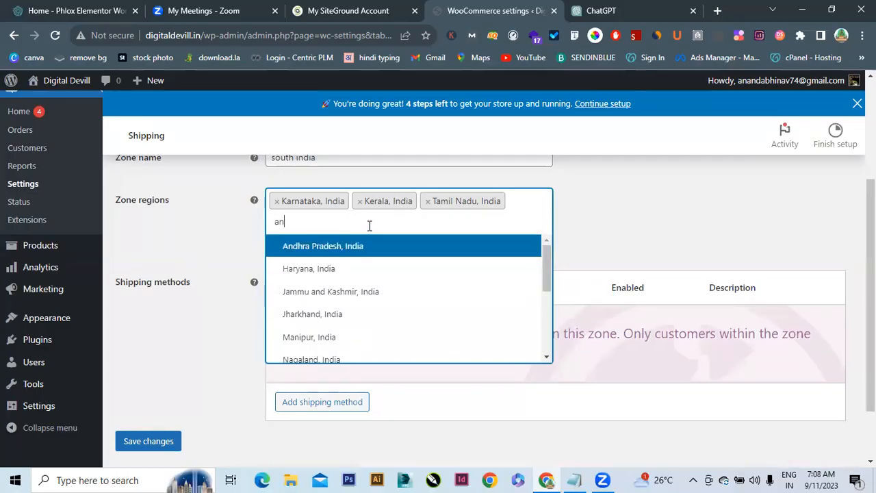
click(328, 248)
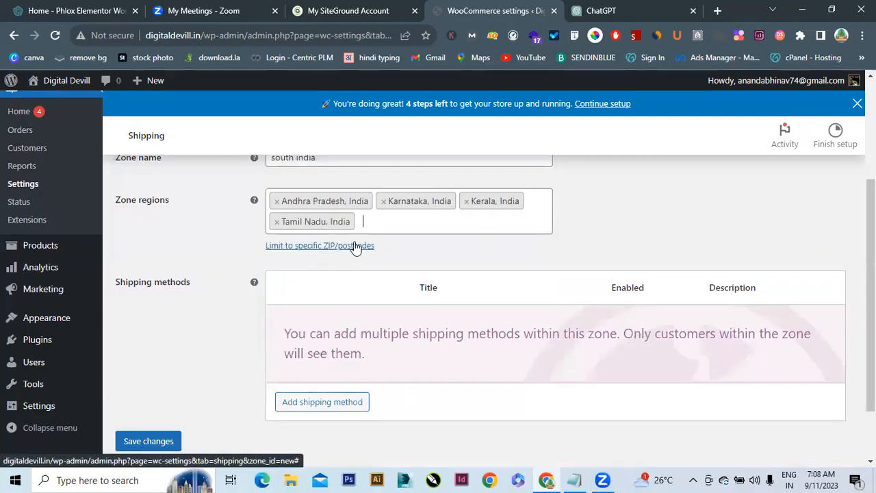
text(talen)
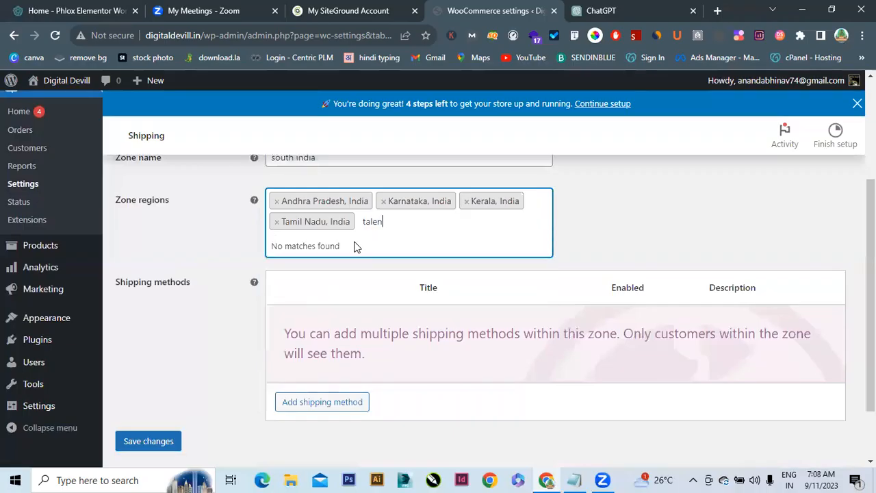
key(BackSpace)
key(BackSpace)
key(BackSpace)
text(el)
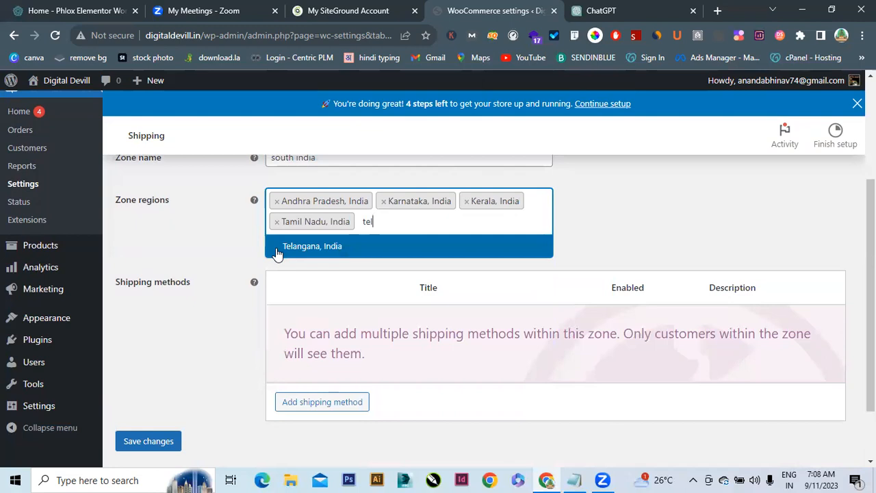
click(278, 246)
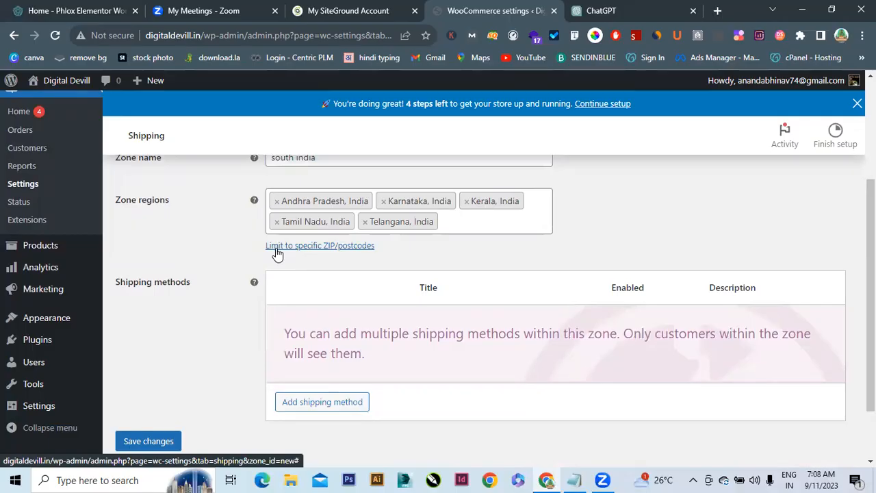
click(307, 407)
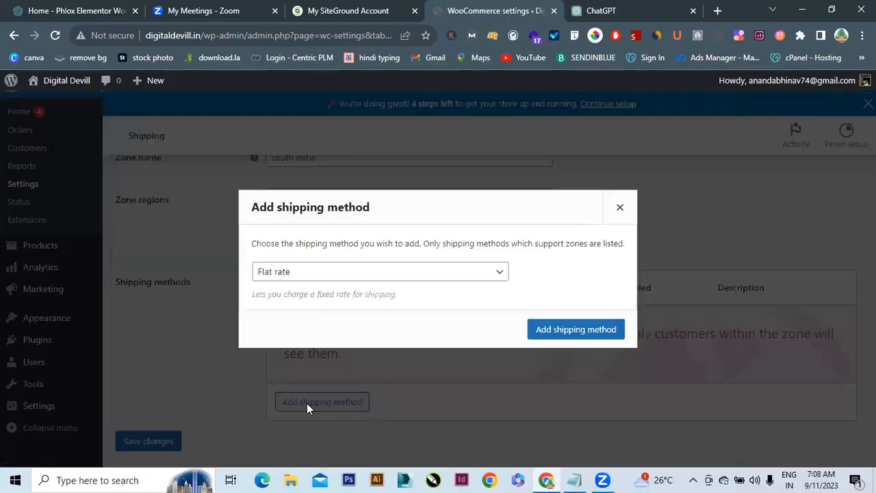
Add a Flat rate method costing 90 to south india, save, and return to the zones list
click(568, 331)
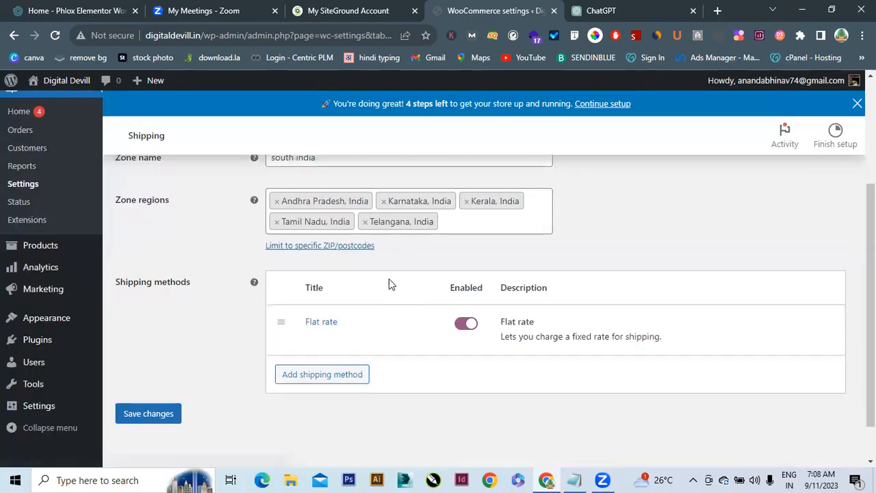
mouse_move(338, 340)
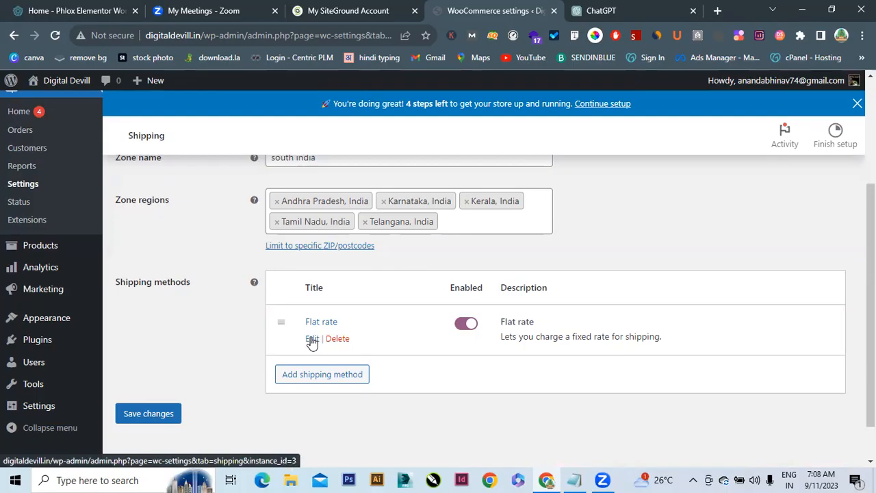
click(312, 340)
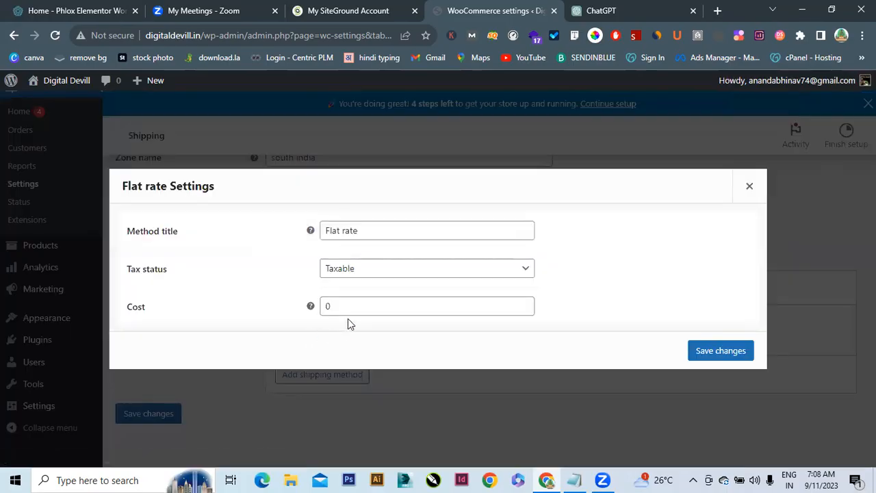
double_click(350, 308)
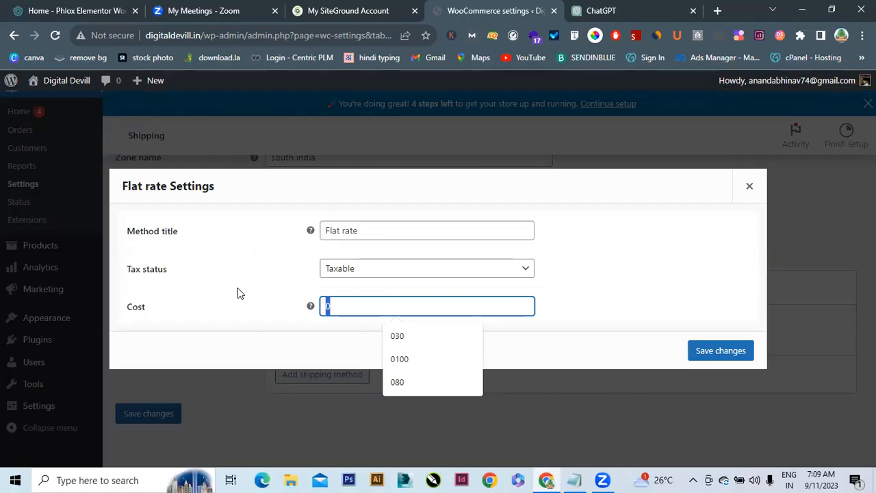
text(90)
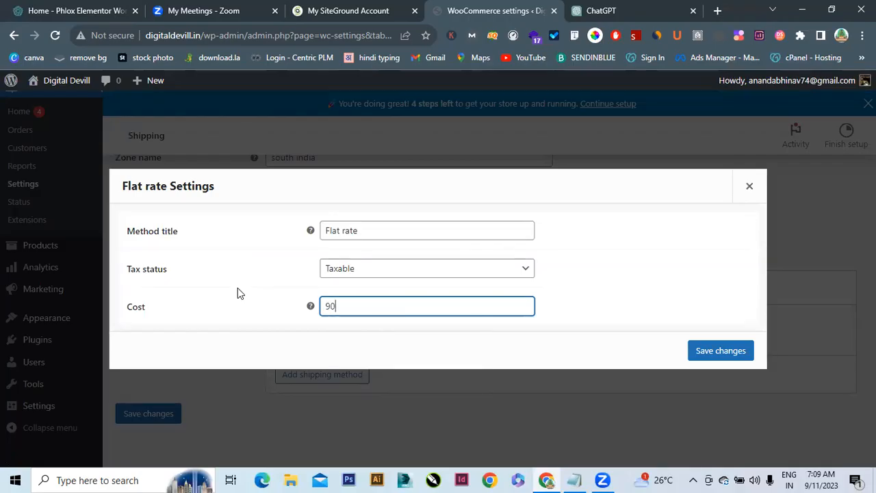
click(707, 350)
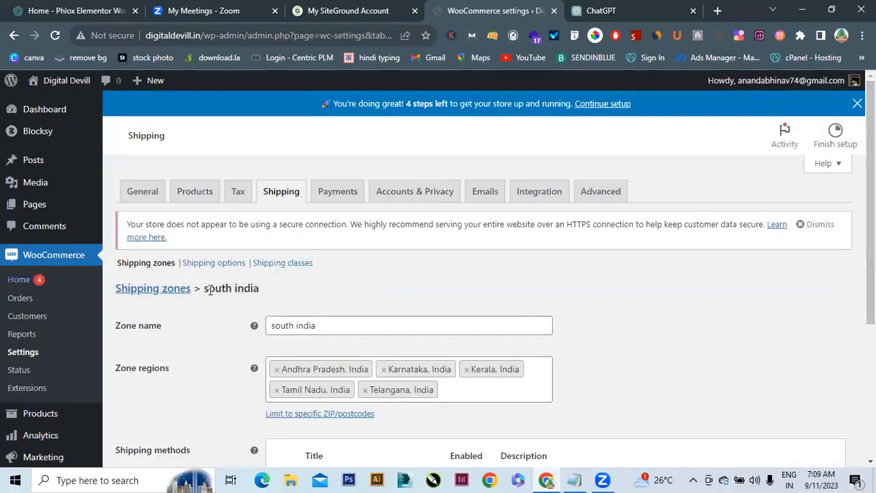
click(172, 289)
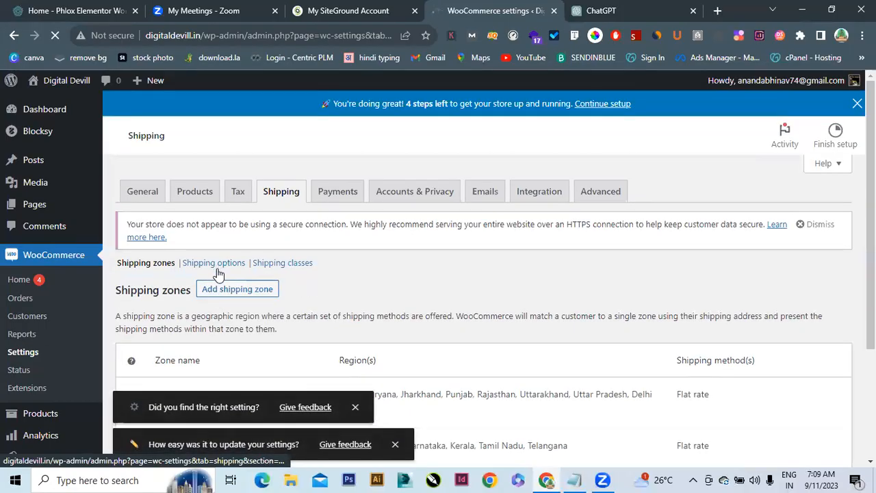
Create a zone named 'North East India' and add Arunachal Pradesh and Assam as regions
click(218, 288)
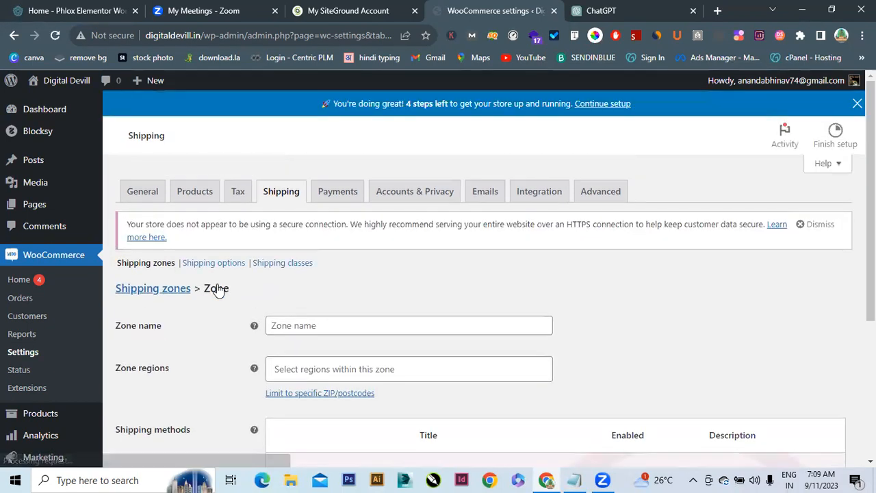
click(301, 329)
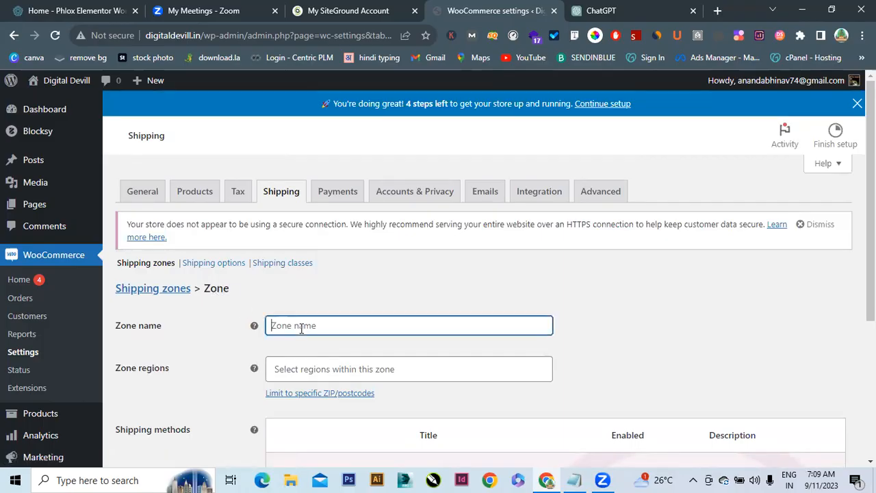
text(North East India)
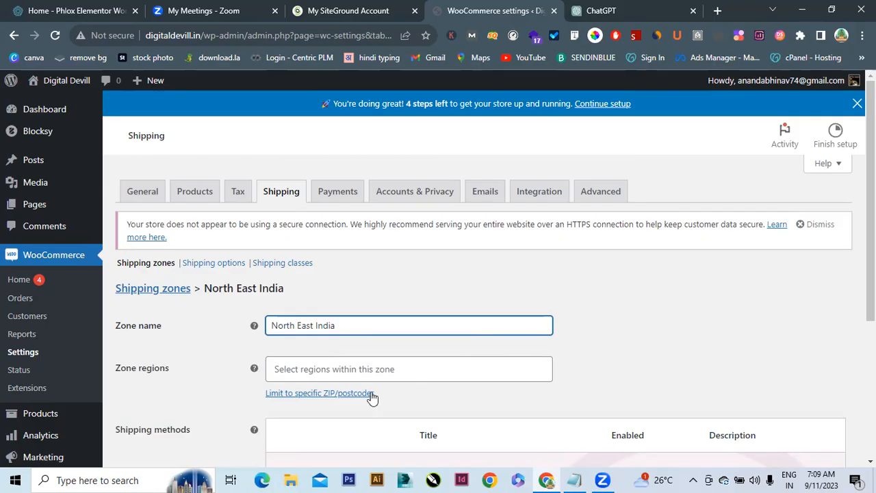
click(349, 368)
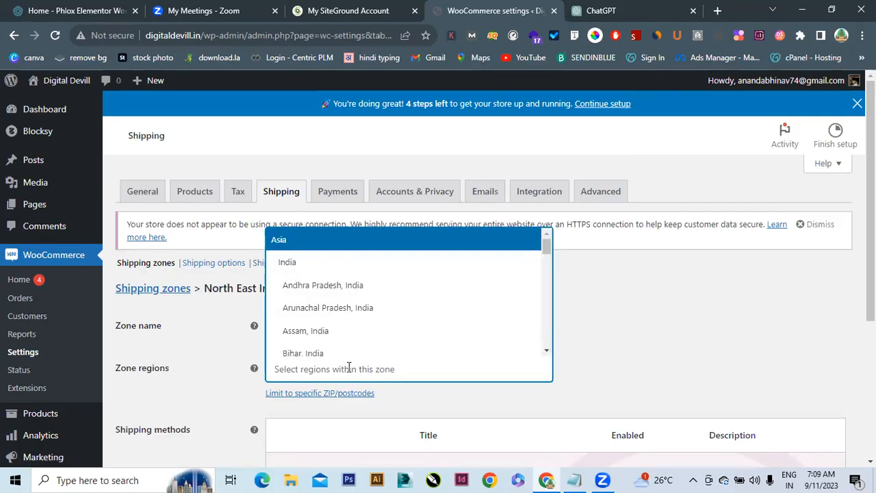
click(319, 308)
text(ass)
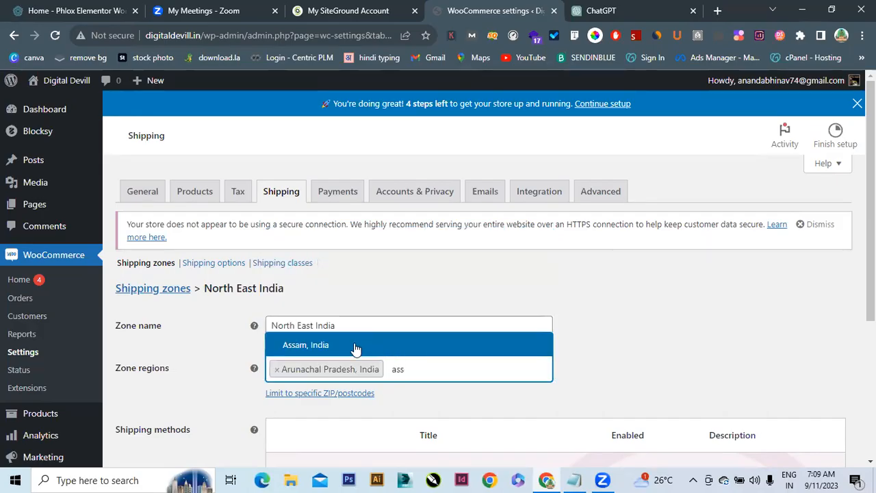
click(356, 349)
Add Meghalaya, Mizoram and Tripura to the North East India zone regions
text(magh)
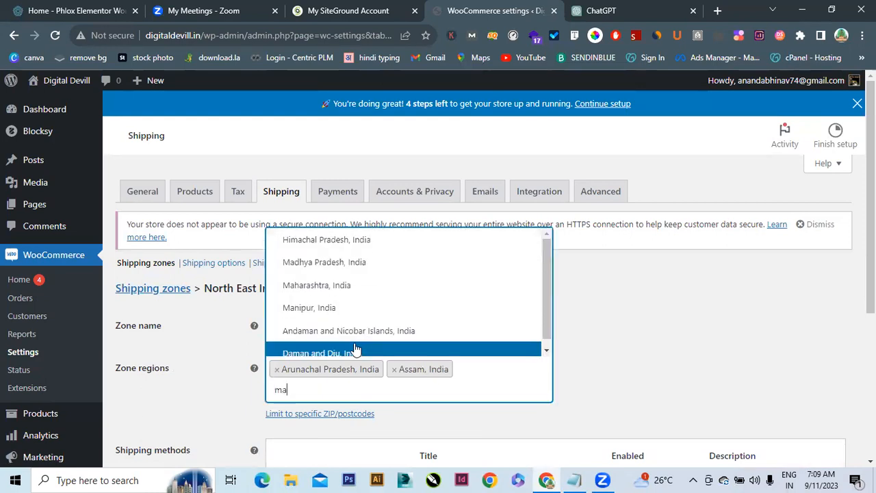
key(BackSpace)
key(BackSpace)
key(BackSpace)
text(e)
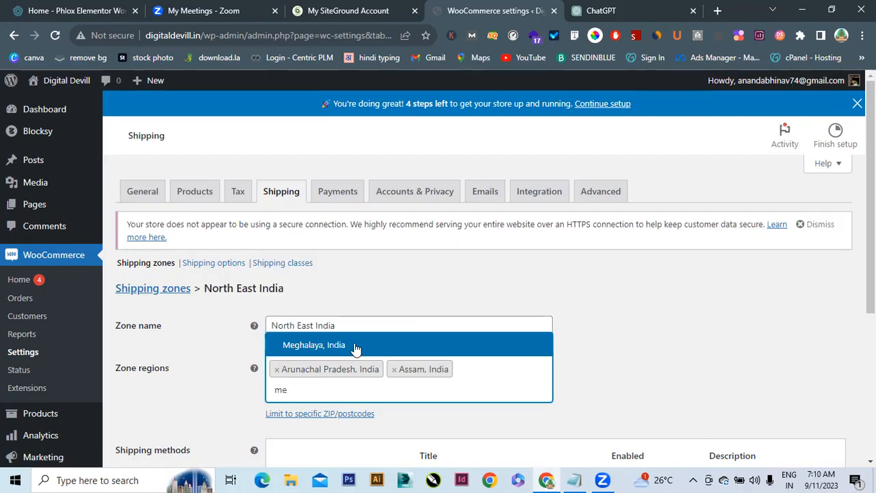
click(356, 349)
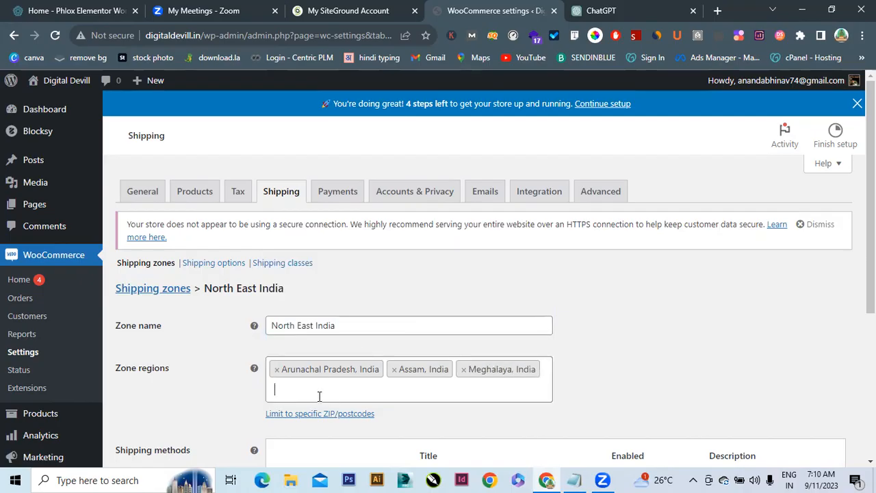
click(320, 395)
text(mez)
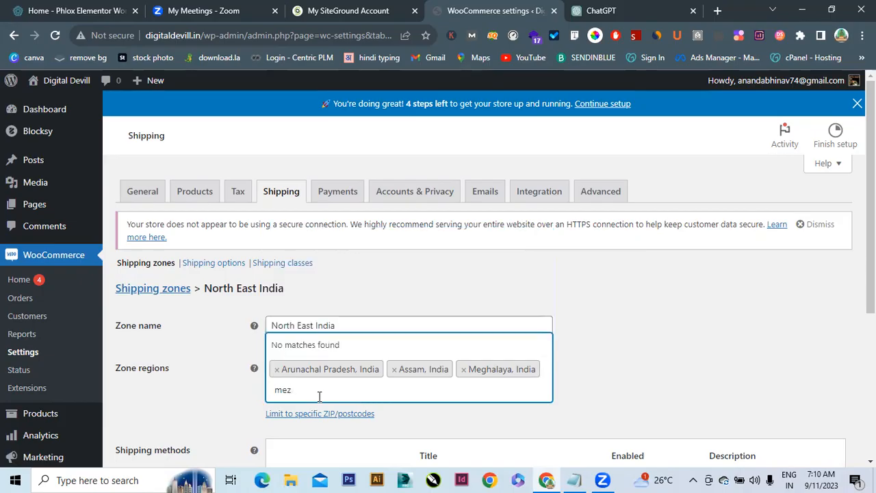
key(BackSpace)
key(BackSpace)
text(i)
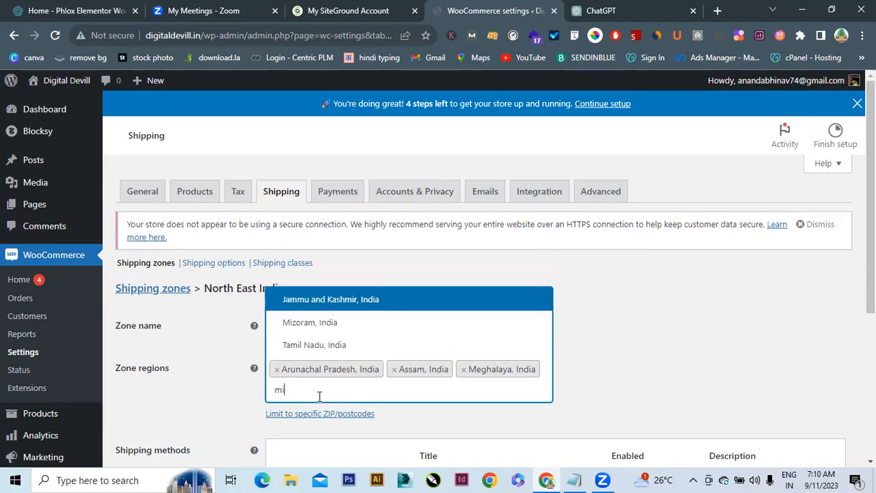
key(Down)
key(Return)
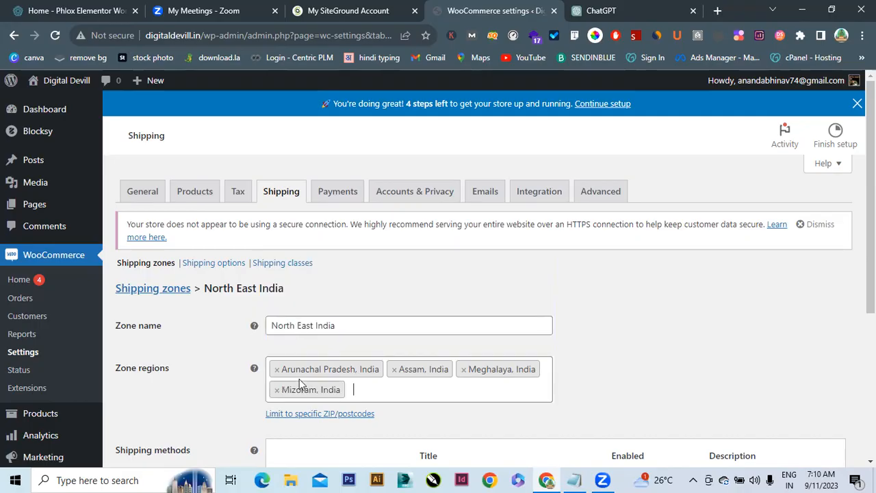
click(368, 390)
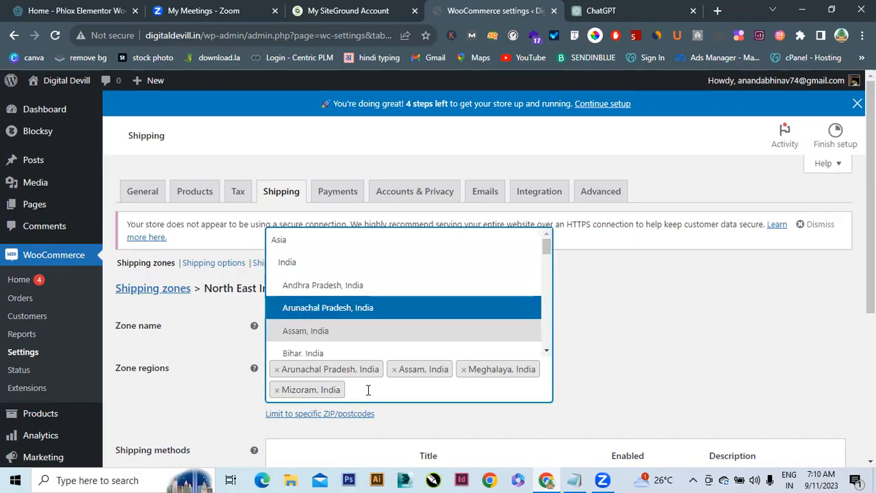
text(tri)
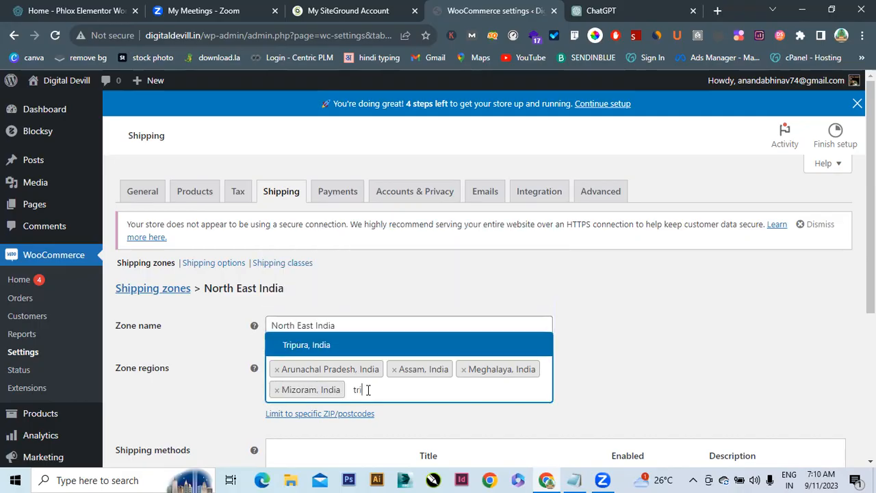
click(308, 345)
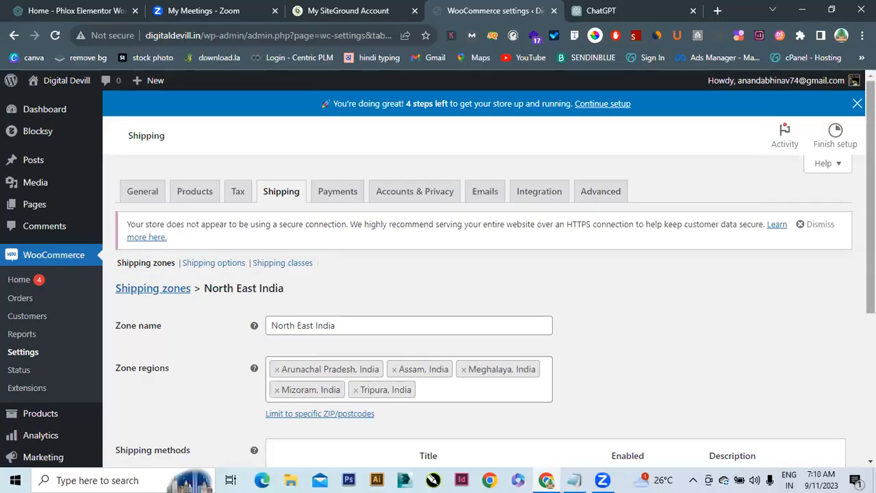
scroll(871, 205, down, 4)
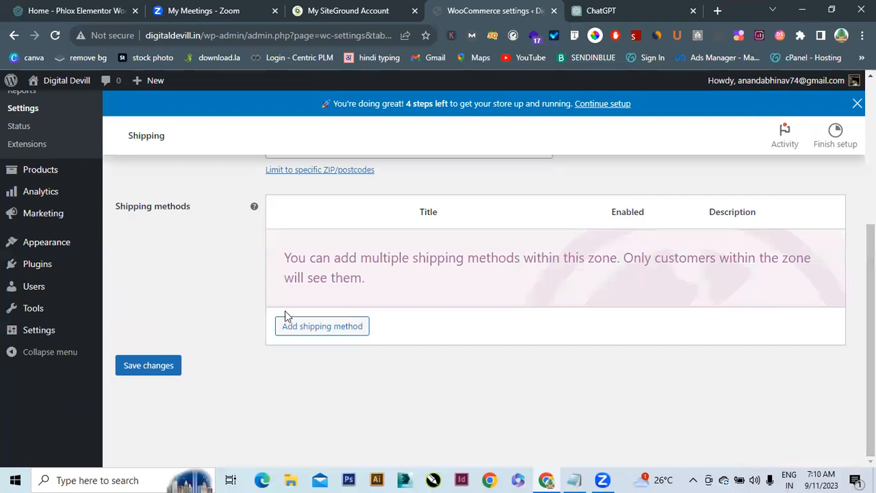
Add a Flat rate method to the North East India zone with cost 120
click(305, 327)
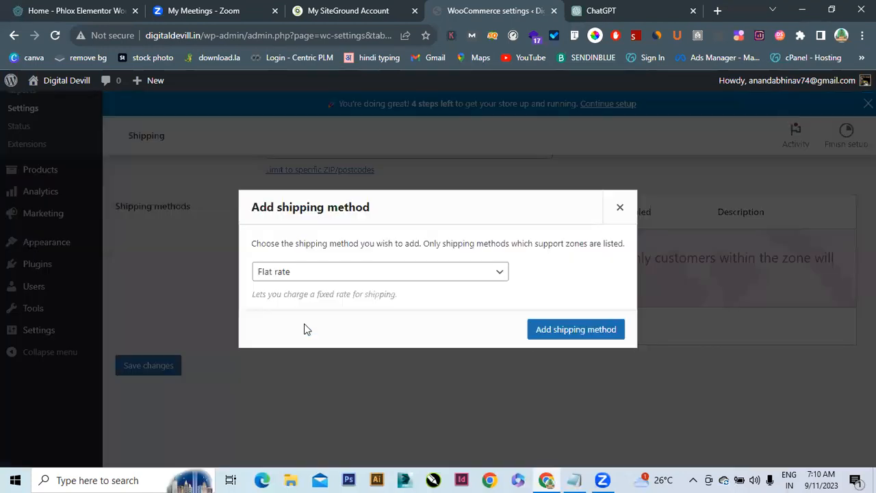
click(607, 330)
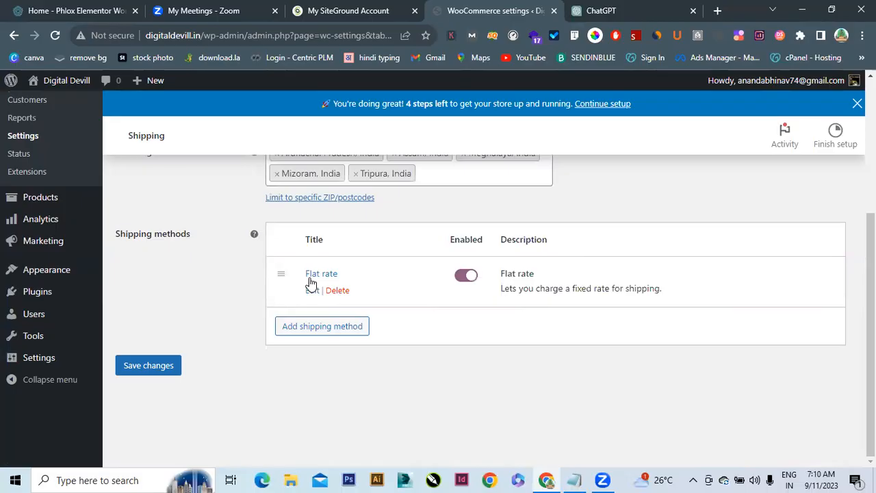
click(308, 290)
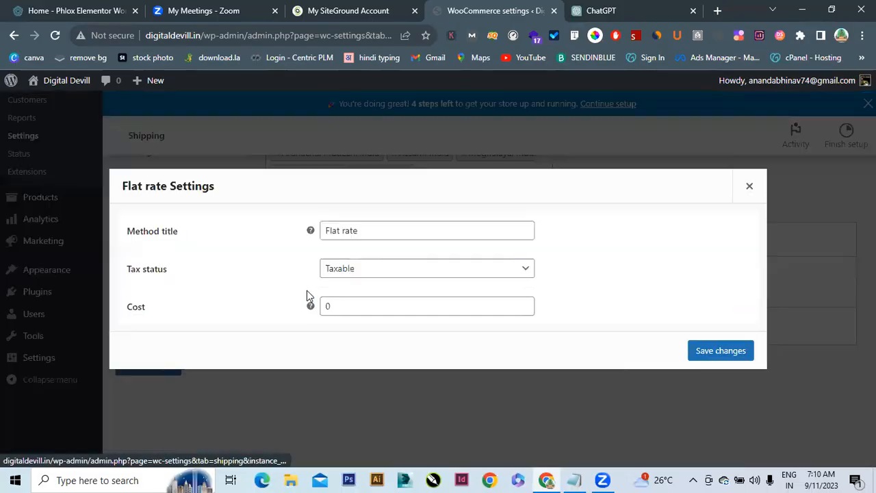
click(353, 301)
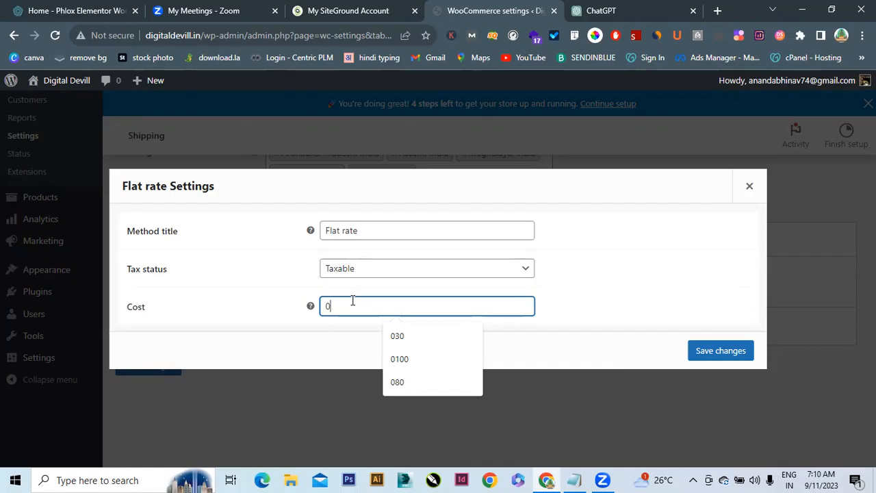
text(120)
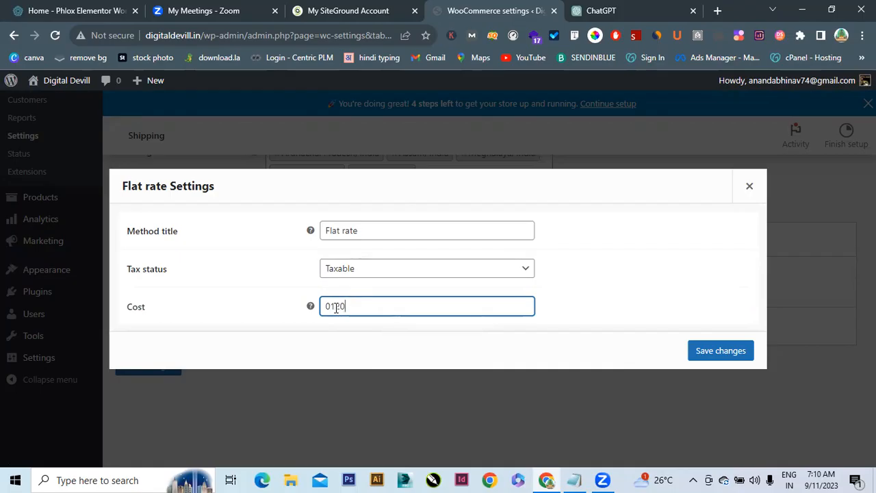
click(335, 307)
key(BackSpace)
Set the flat rate's tax status to None and save the changes
click(338, 268)
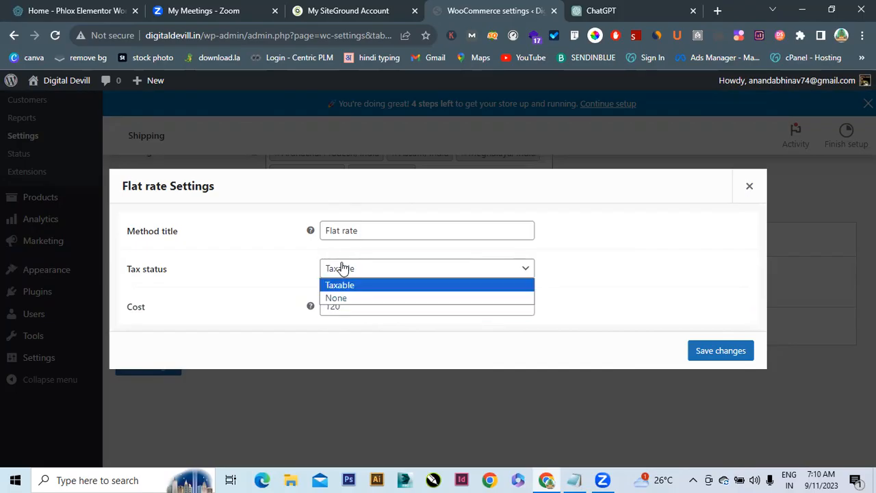
click(352, 297)
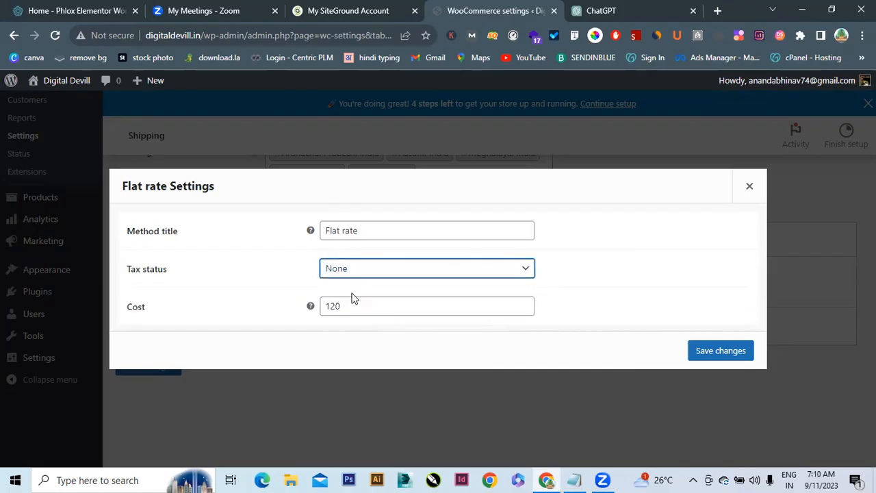
click(742, 353)
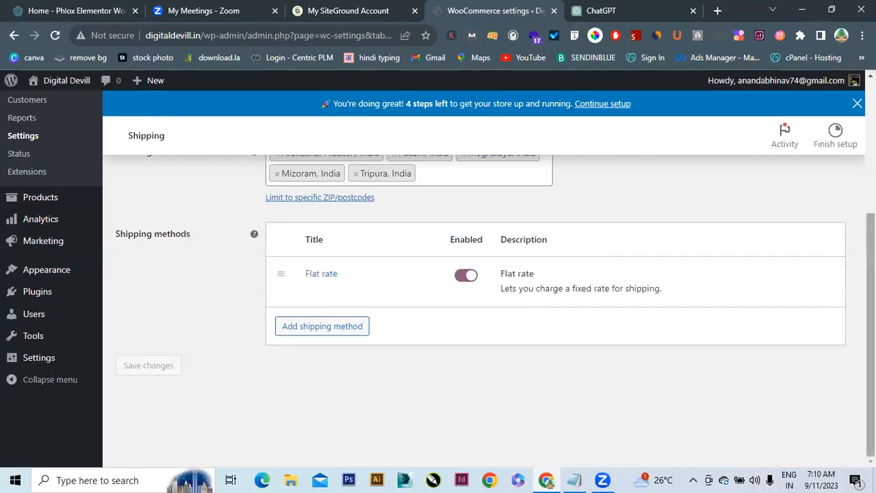
scroll(438, 274, up, 3)
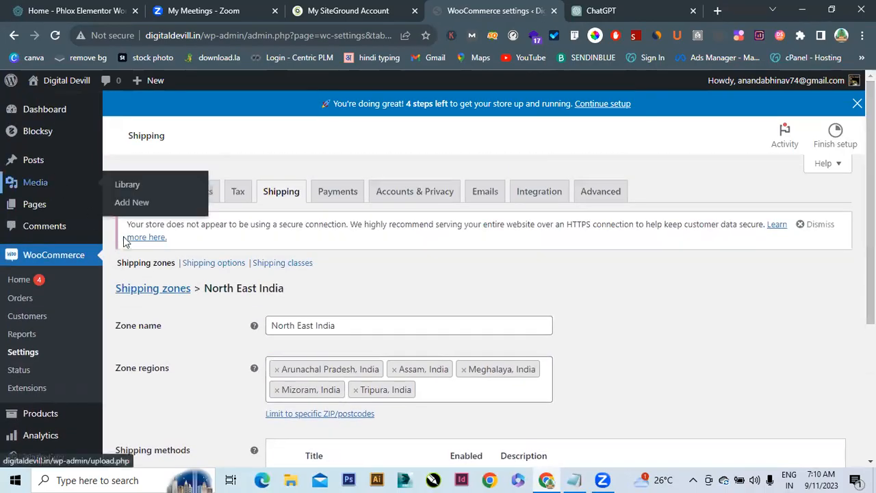
Go back to the shipping zones list and open the south india zone
click(137, 288)
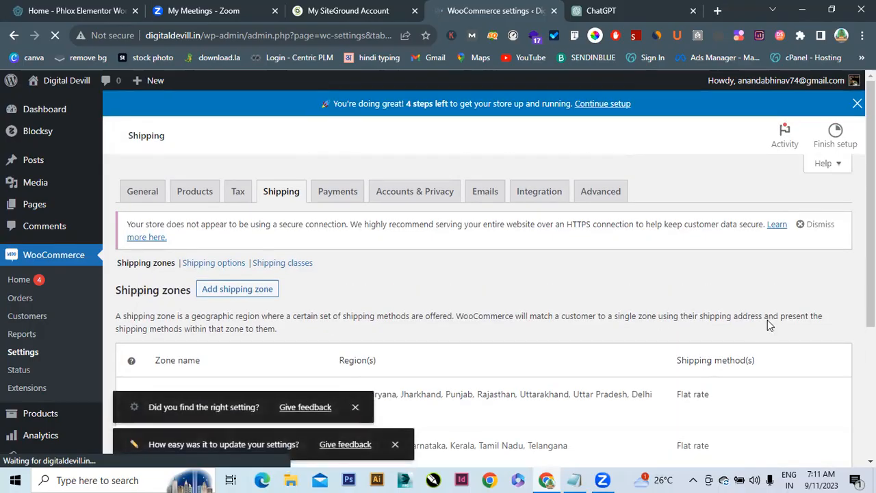
scroll(768, 325, down, 3)
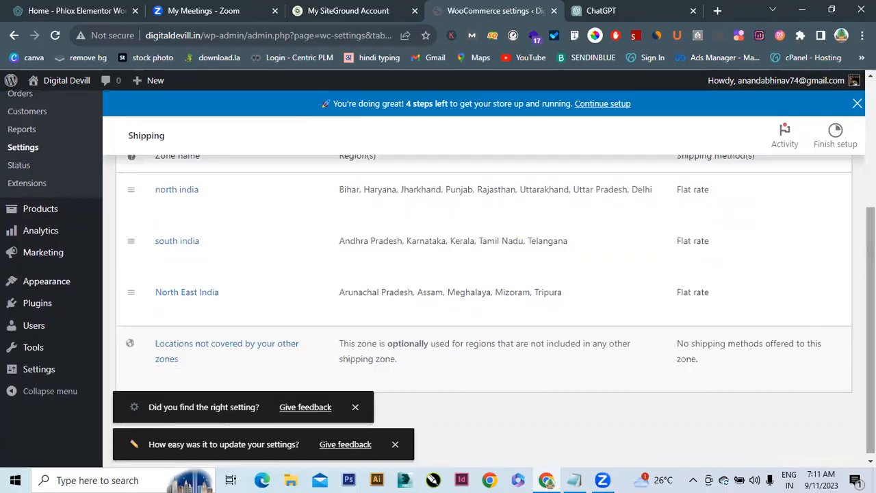
mouse_move(182, 240)
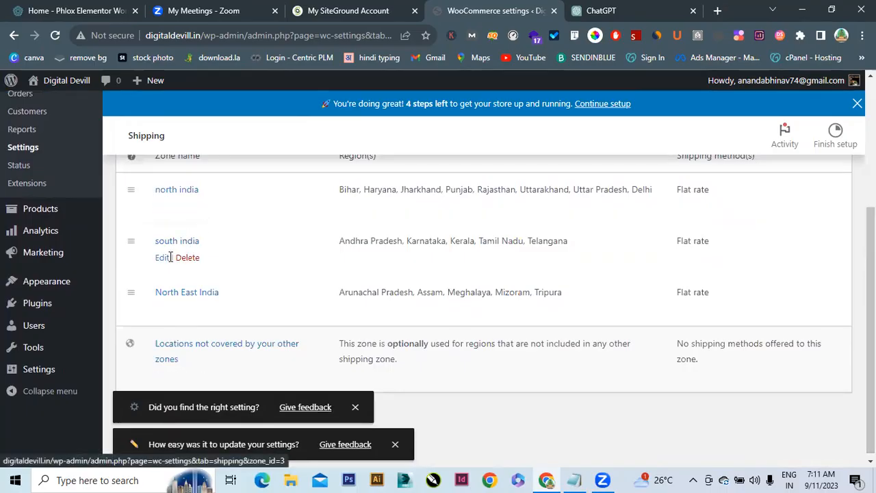
click(163, 258)
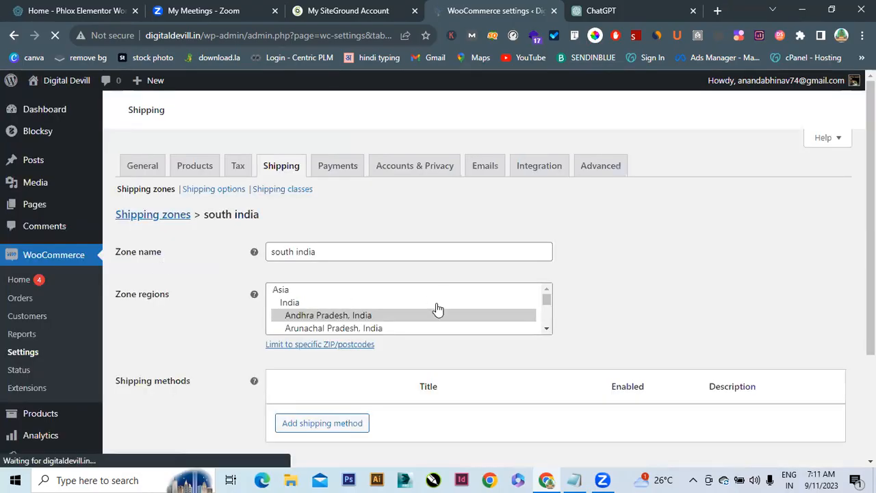
Change the south india Flat rate's tax status to None and save it
drag(871, 233, 870, 370)
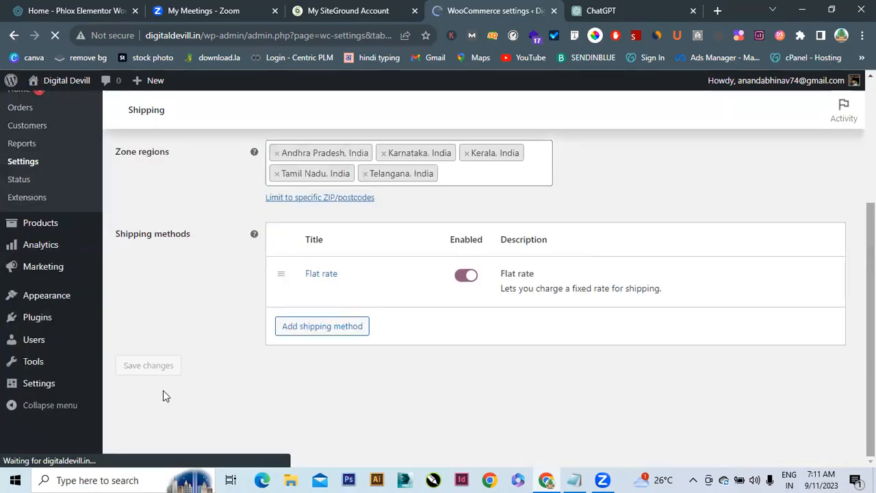
mouse_move(309, 291)
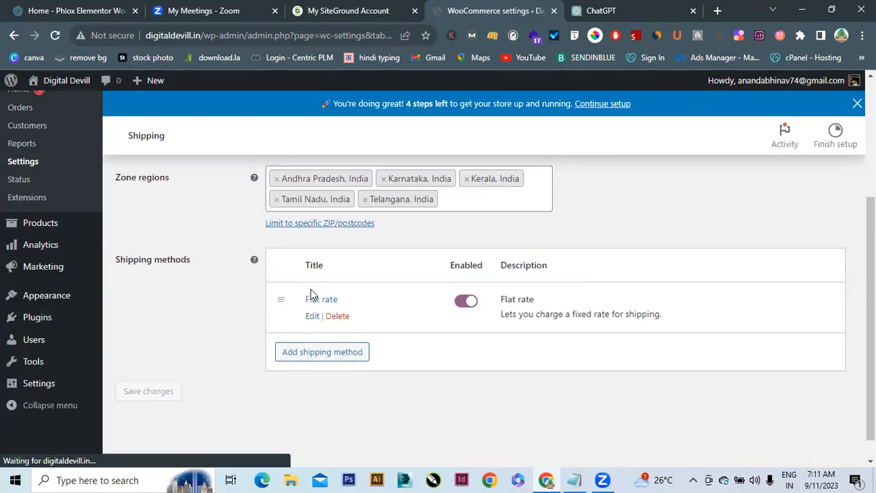
click(311, 317)
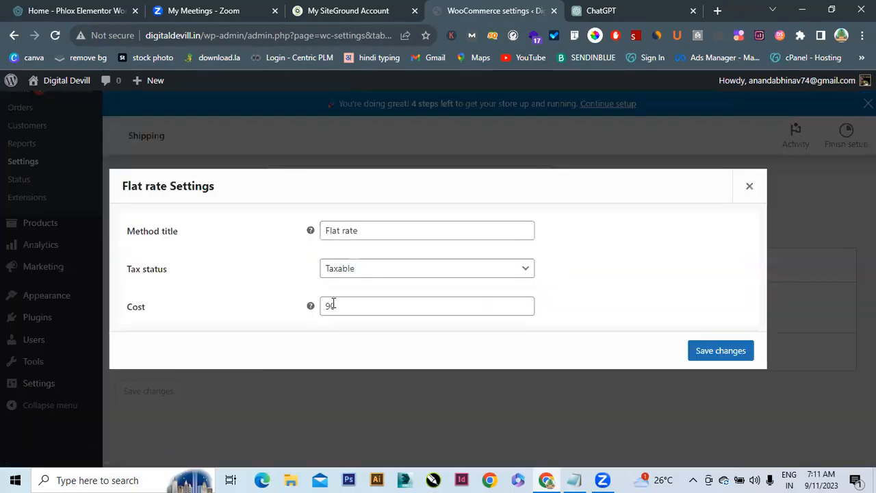
click(371, 273)
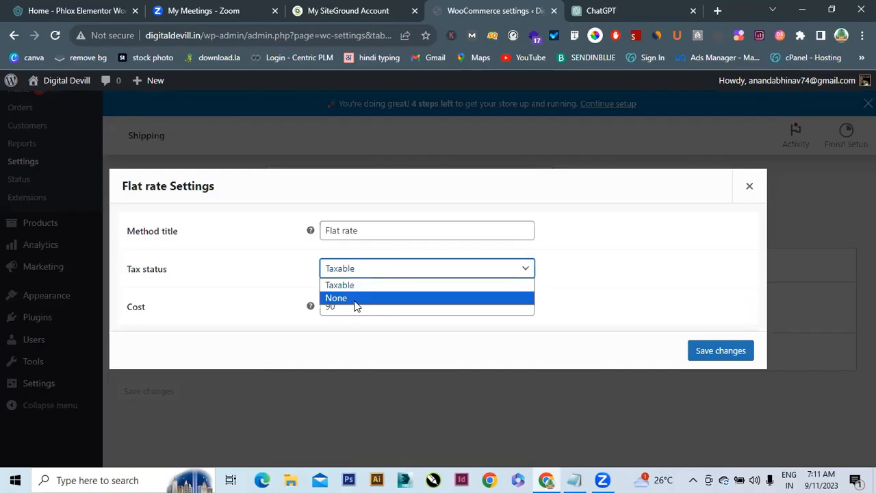
click(355, 298)
click(719, 350)
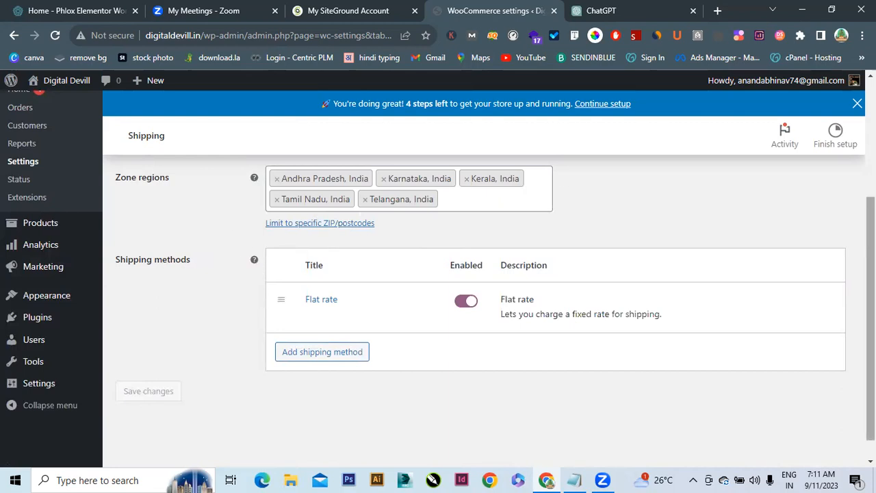
scroll(254, 260, up, 3)
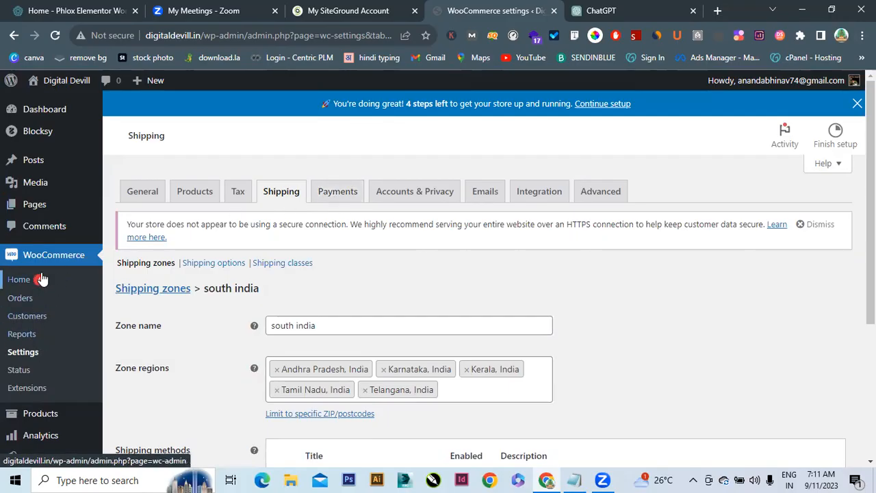
mouse_move(37, 415)
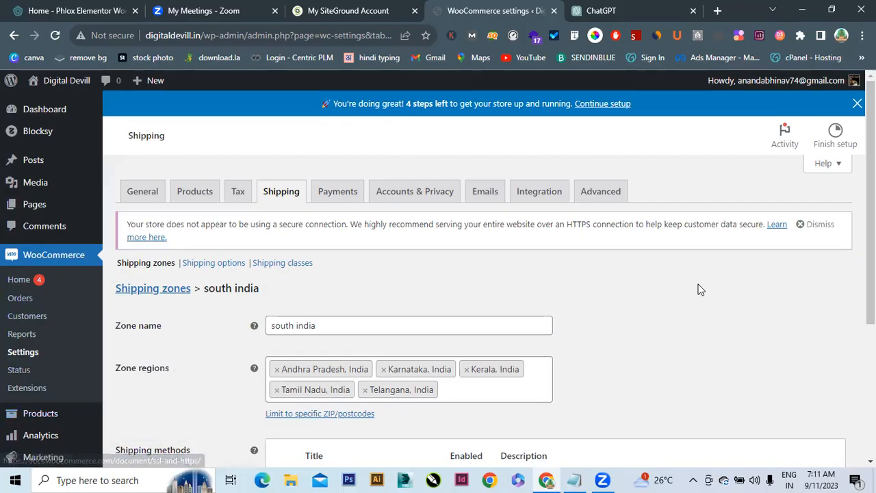
scroll(5, 260, down, 1)
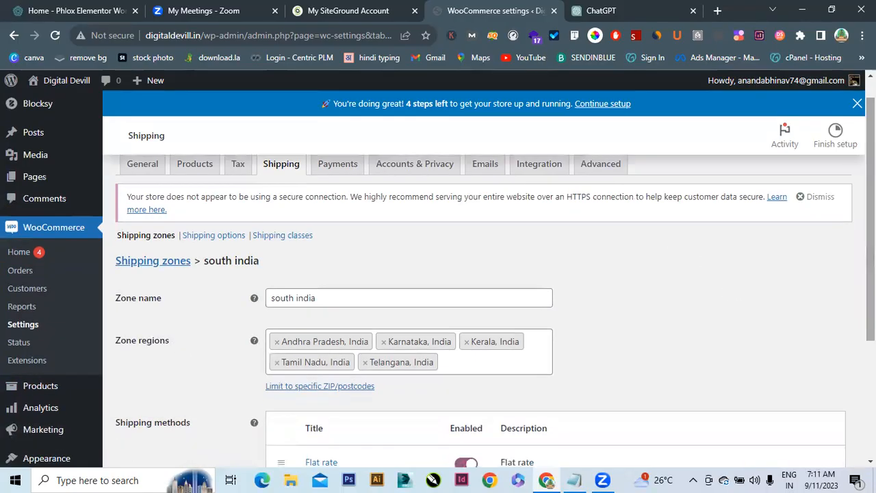
Open the WooCommerce Home page and review its setup checklist
click(17, 255)
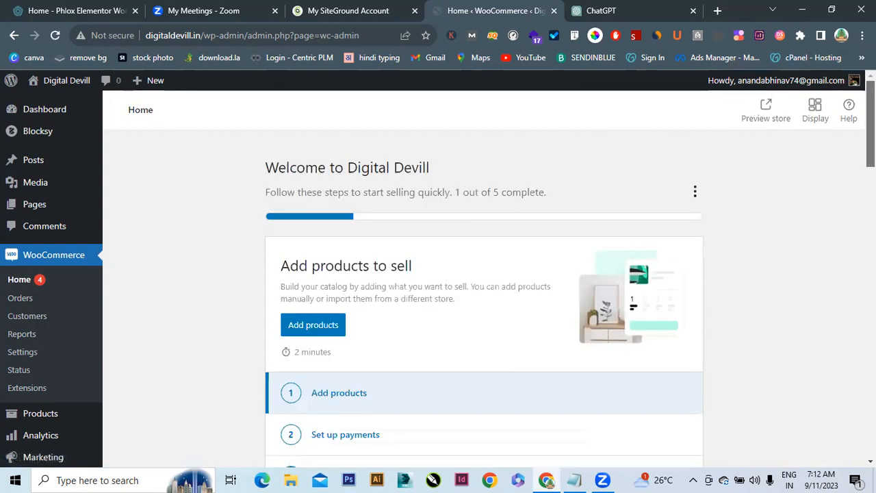
scroll(194, 366, down, 2)
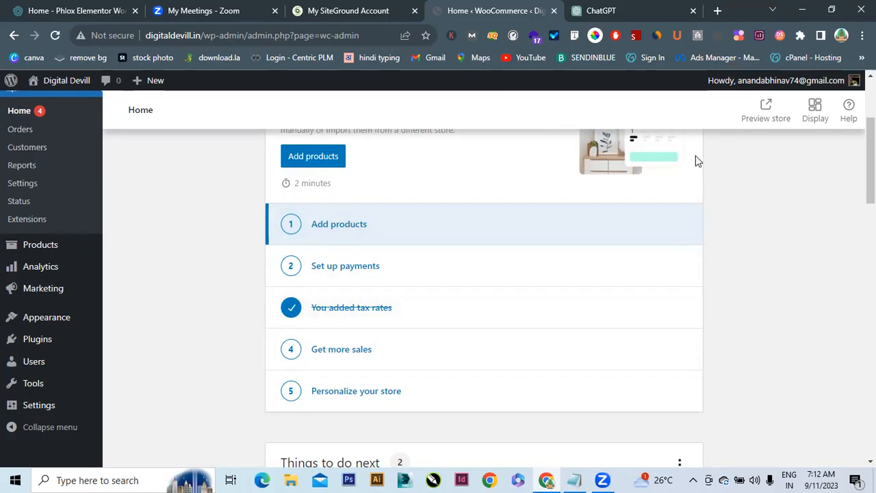
mouse_move(871, 144)
mouse_down()
mouse_move(870, 125)
mouse_move(871, 137)
mouse_up()
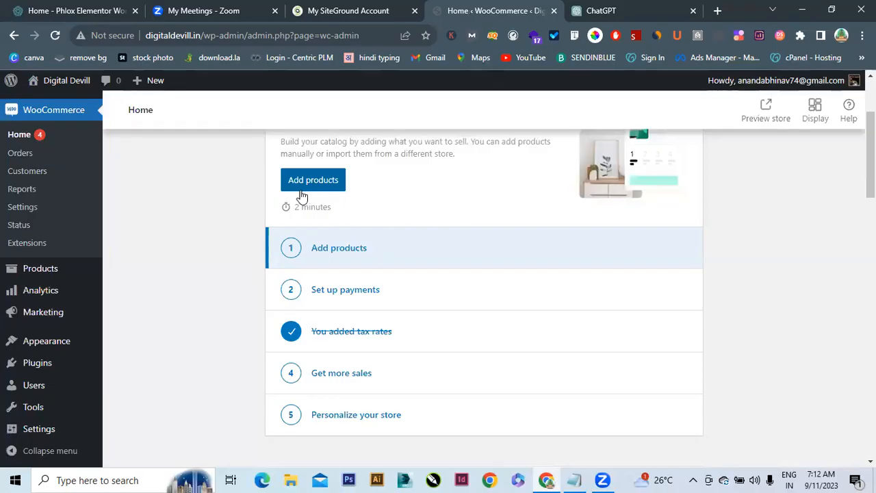
Open the store's All Products list from the sidebar
mouse_move(52, 280)
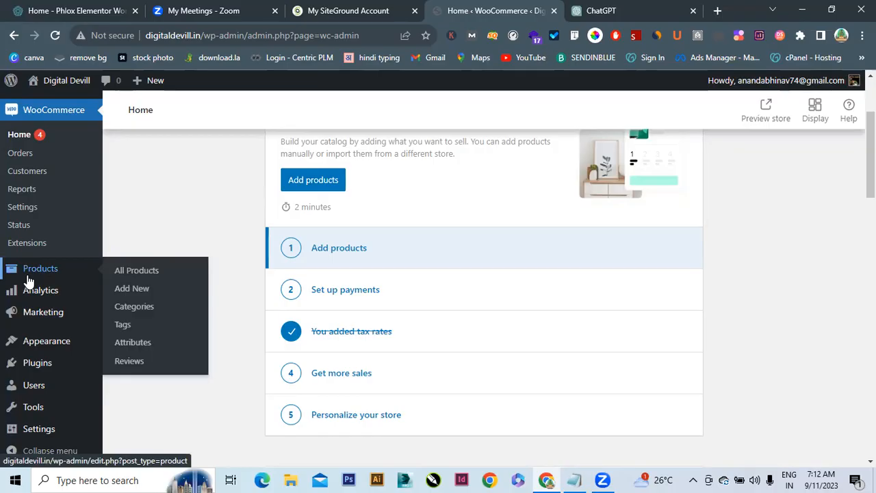
click(27, 274)
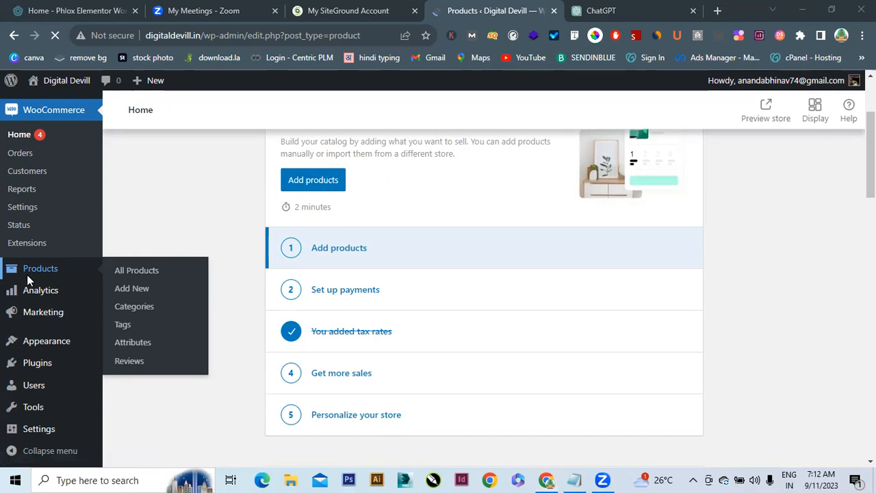
key(super)
click(502, 341)
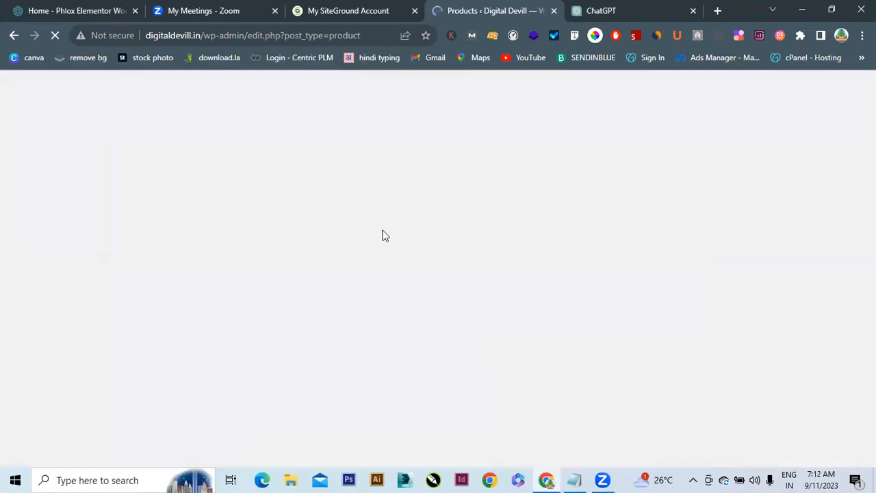
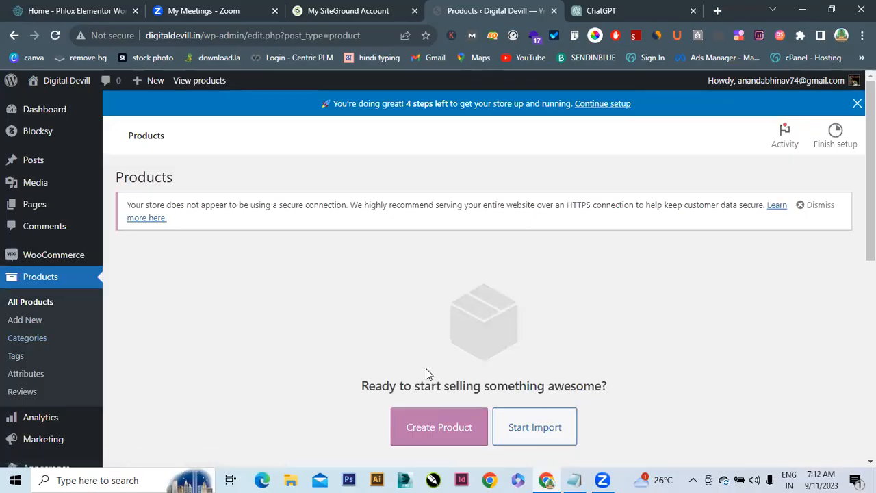
Start a new WooCommerce product and open a blank browser tab
click(435, 435)
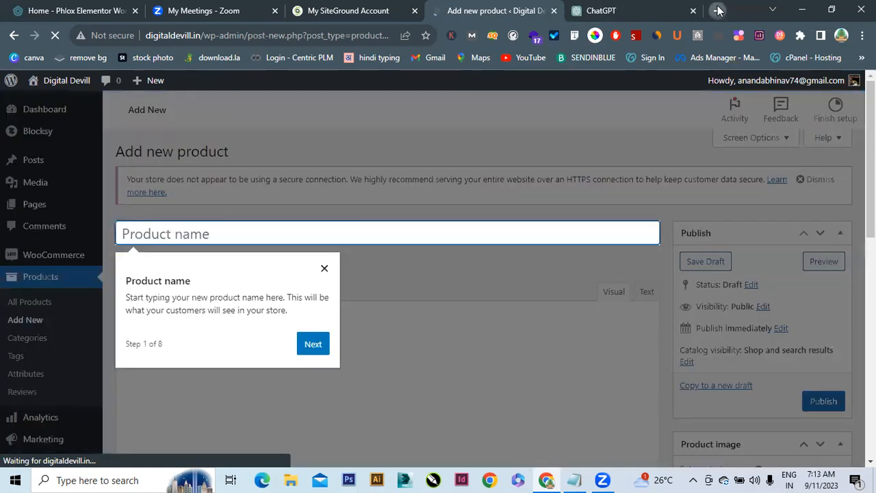
click(714, 9)
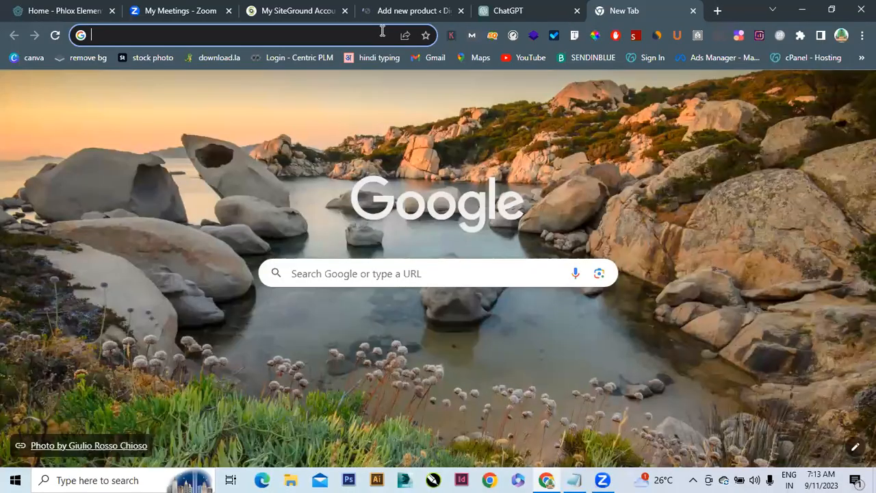
Load flipkart.in in the new tab from the 'fl' address suggestion
click(382, 31)
text(f)
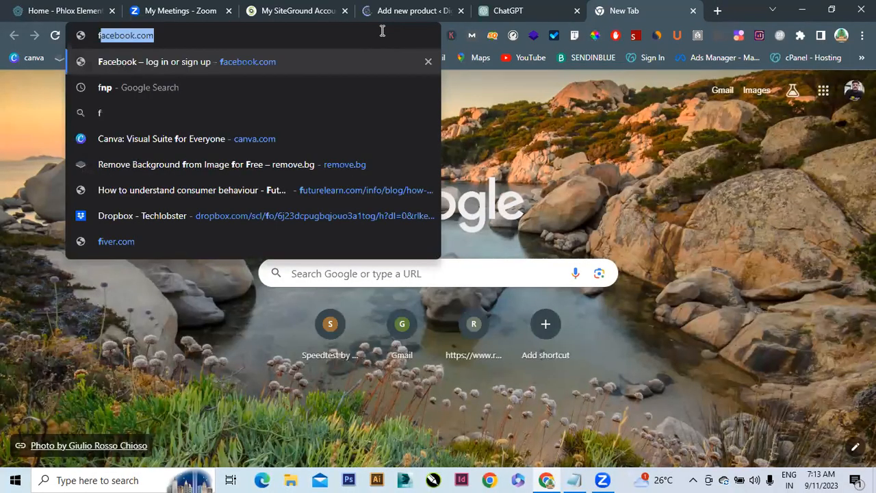
text(i\l)
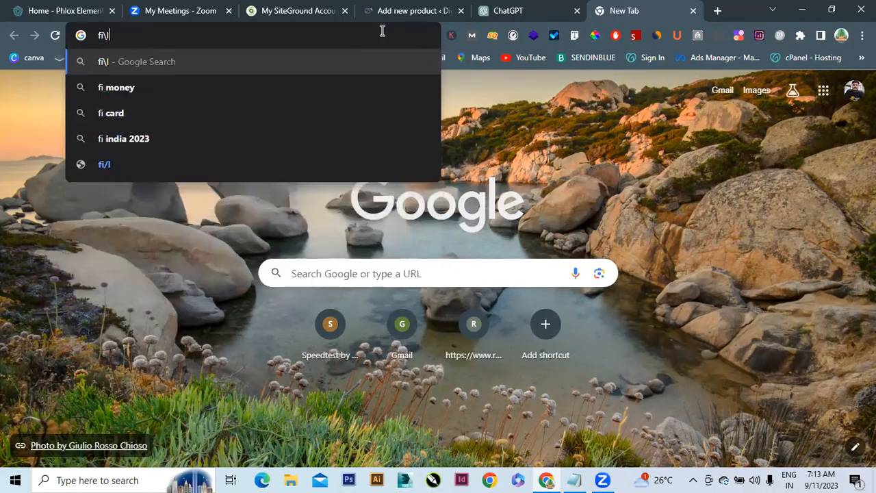
key(BackSpace)
key(BackSpace)
key(BackSpace)
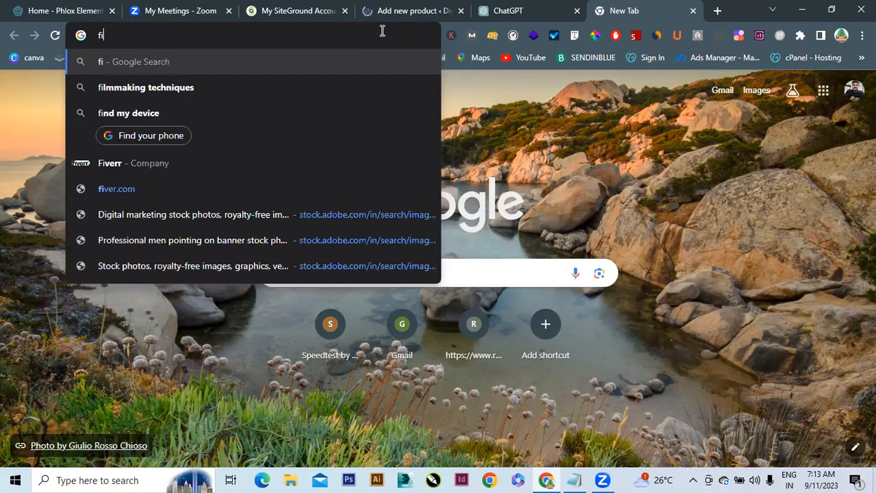
text(lipkart.in)
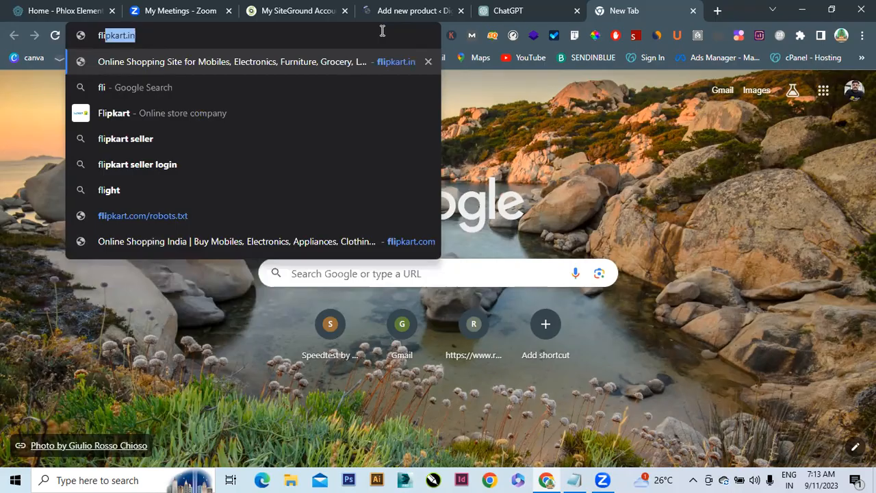
key(Return)
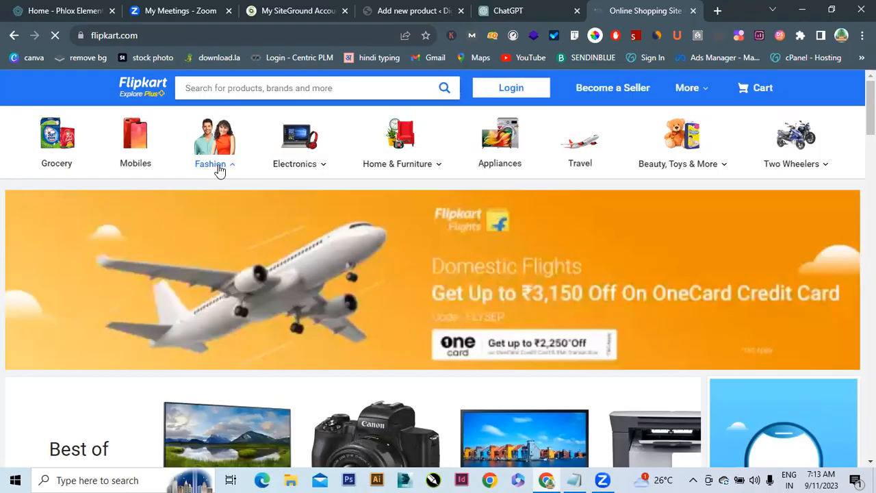
Dismiss the saved-password prompt and the Flipkart login popup
mouse_move(219, 170)
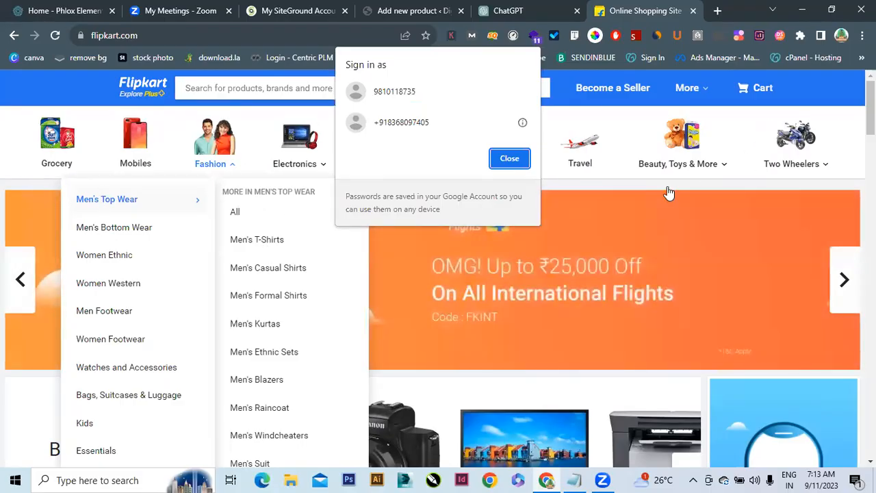
click(525, 161)
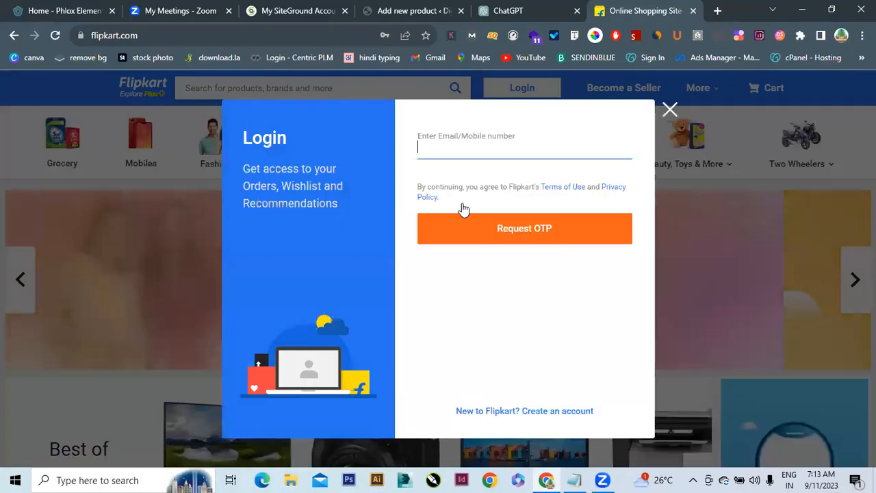
click(668, 111)
Browse Flipkart's Men's T-Shirts listing from the Fashion menu
mouse_move(209, 156)
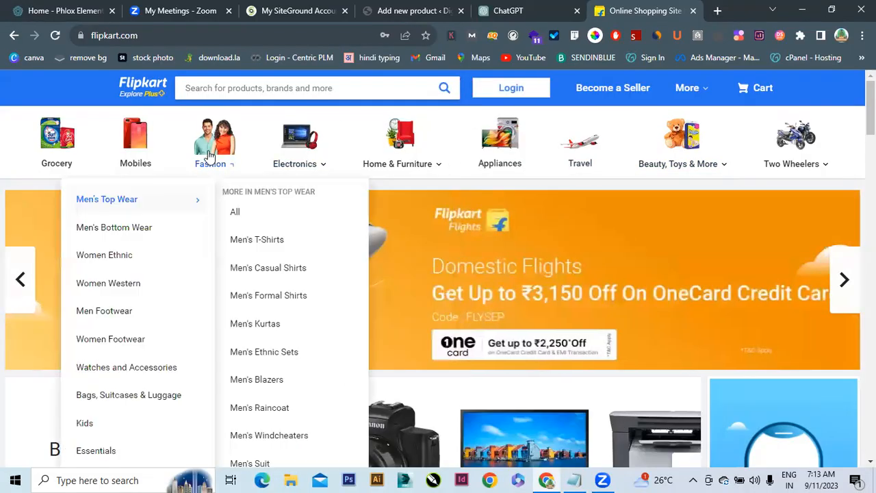
click(247, 239)
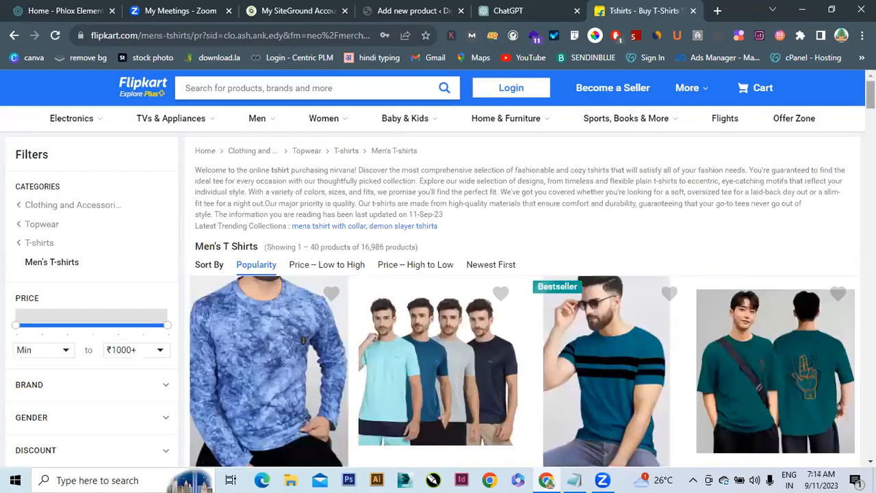
scroll(438, 287, down, 5)
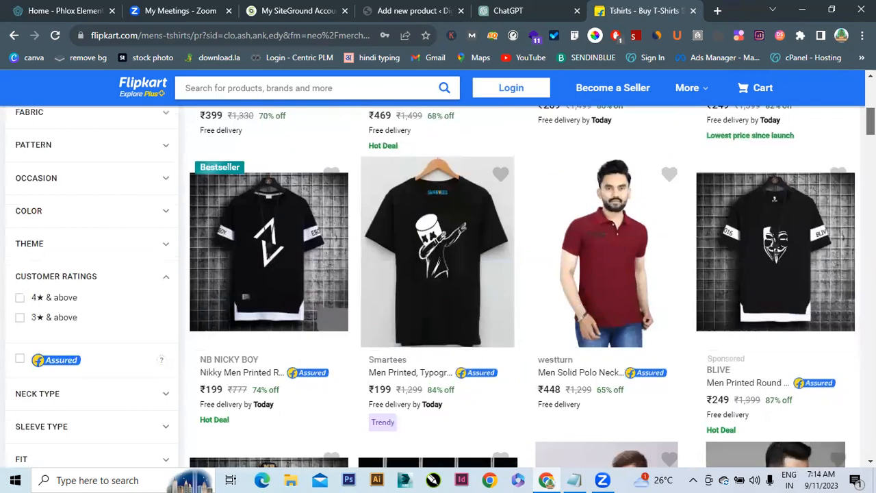
scroll(438, 288, down, 3)
scroll(438, 288, up, 1)
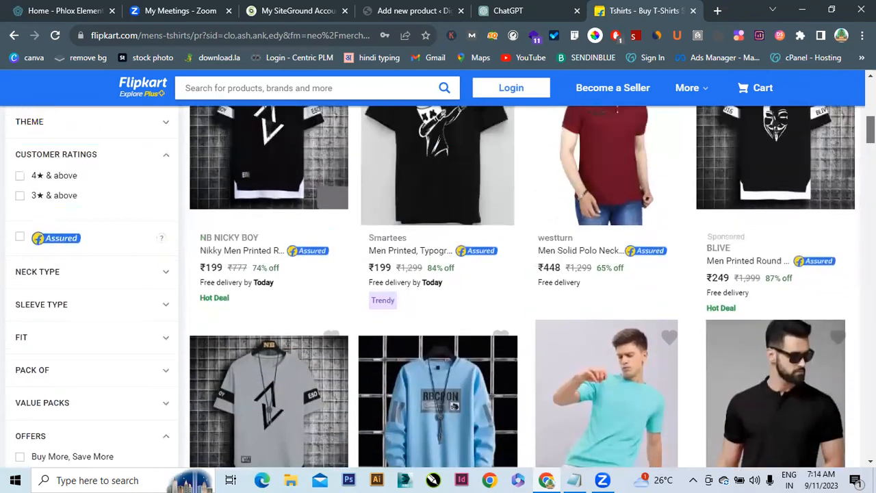
scroll(438, 288, up, 1)
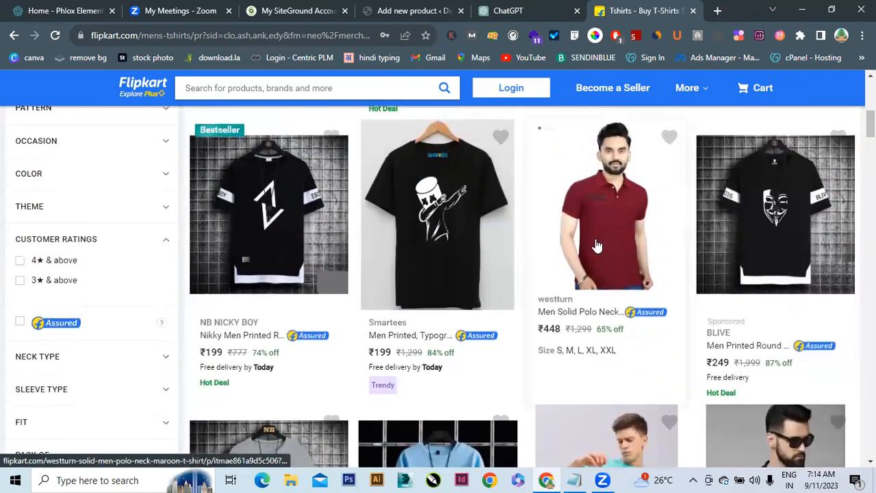
scroll(438, 287, up, 2)
scroll(207, 333, up, 1)
scroll(207, 333, down, 2)
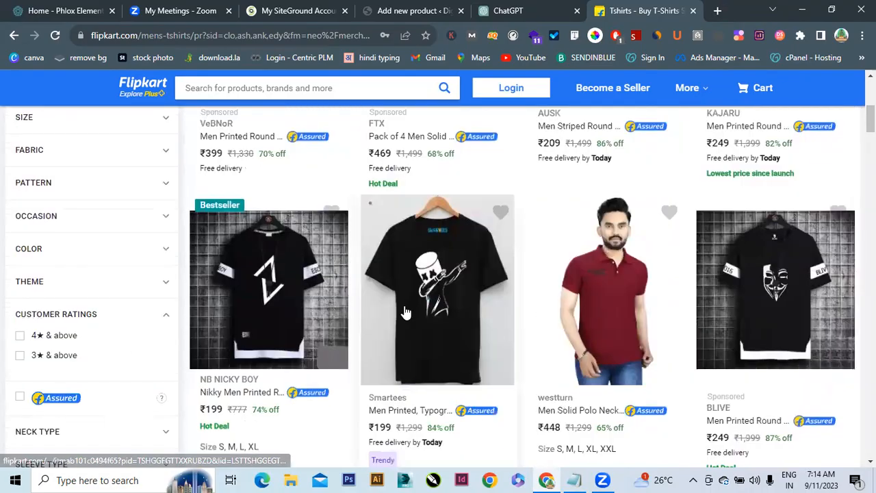
Open the Smartees black dab T-shirt's product page
click(405, 311)
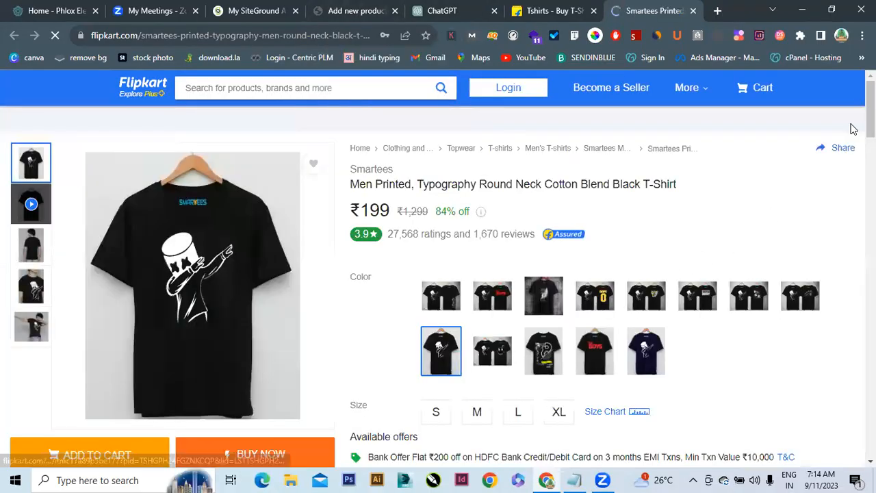
scroll(520, 287, down, 6)
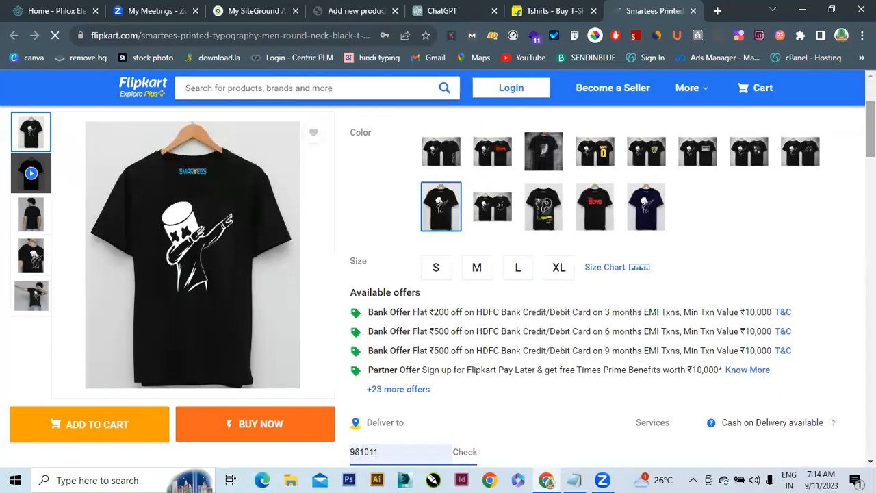
scroll(520, 287, up, 5)
scroll(513, 137, up, 1)
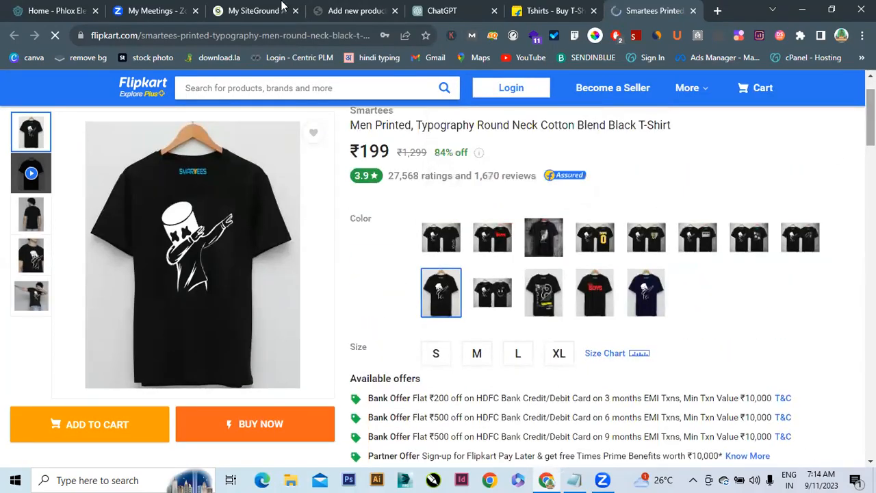
Dismiss the WordPress product name tour and focus the product name field
click(356, 11)
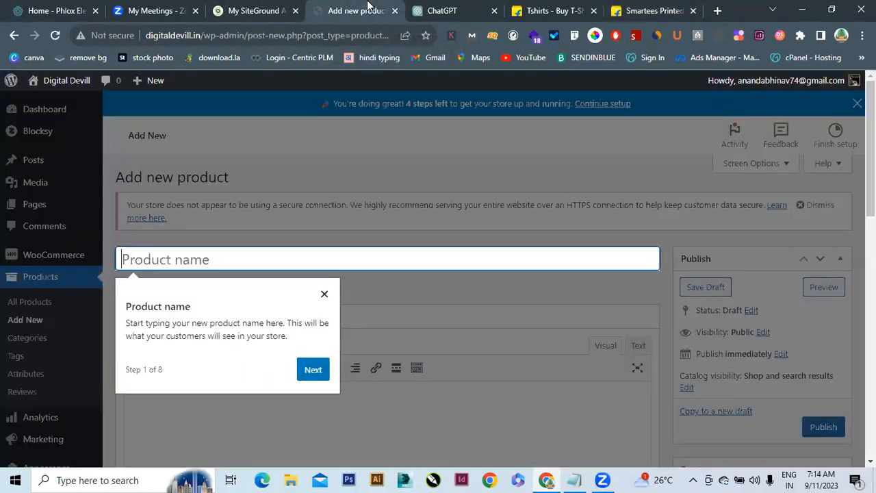
click(323, 296)
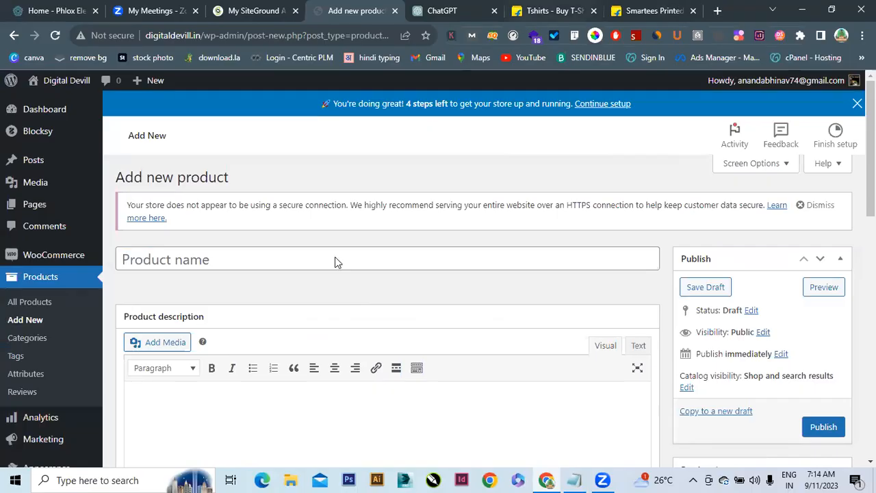
click(182, 263)
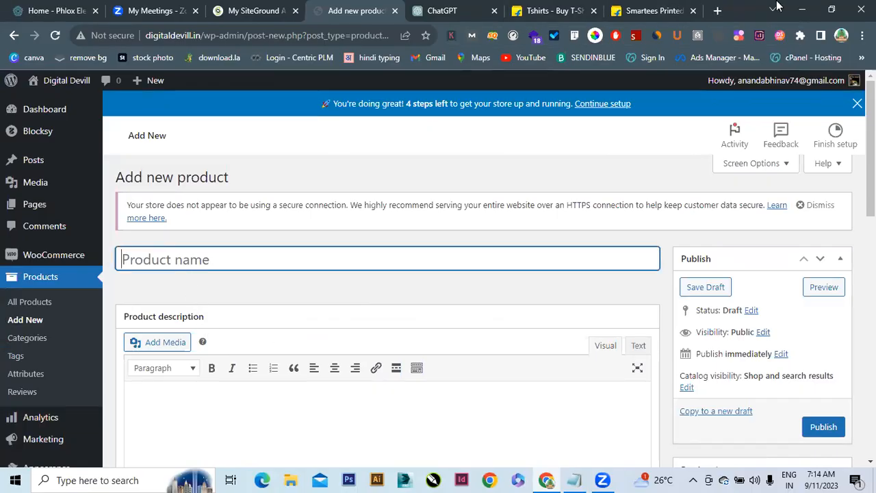
Select the T-shirt's full product title on the Flipkart page
click(652, 10)
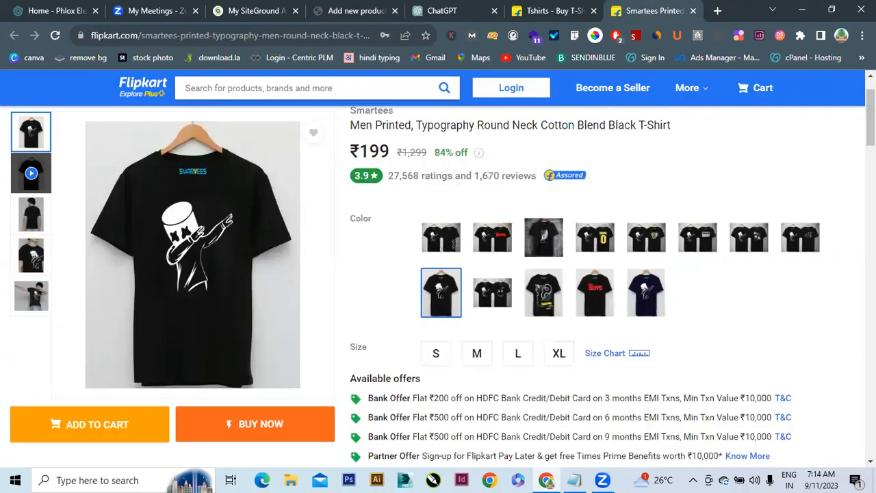
scroll(274, 201, up, 1)
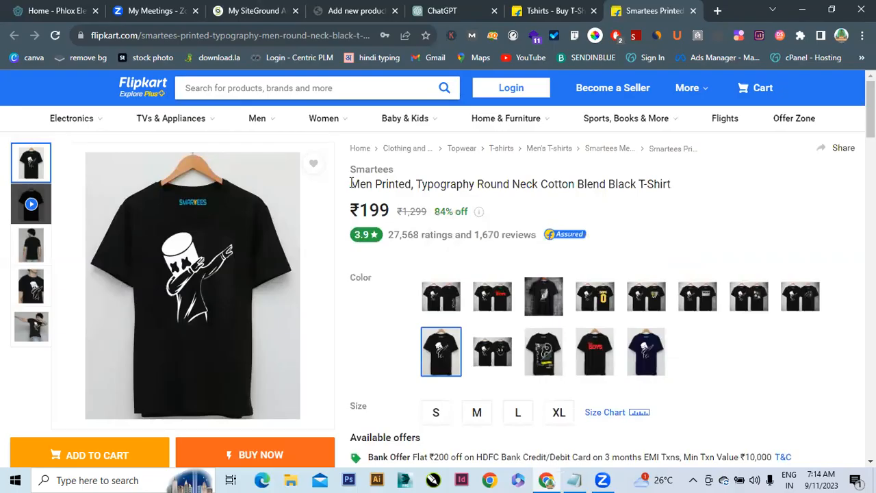
drag(351, 183, 660, 184)
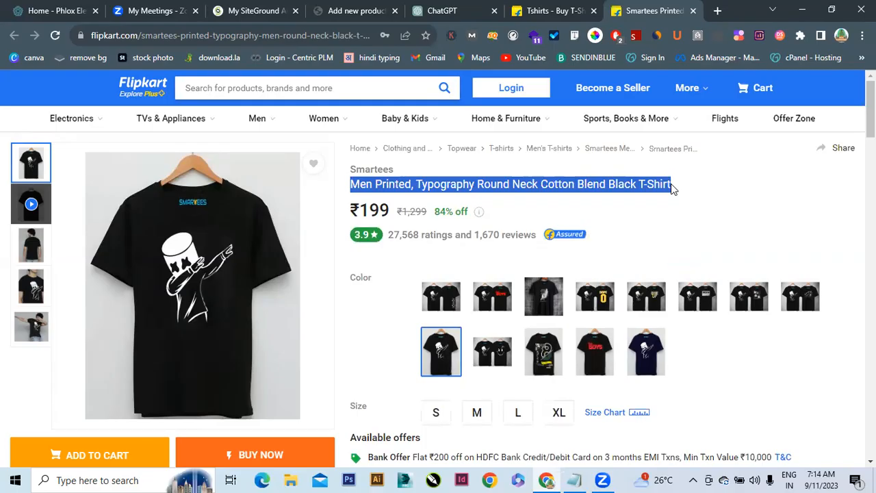
Paste 'Men Printed, Typography Round Neck Cotton Blend Black T-Shirt' as the product name
click(330, 10)
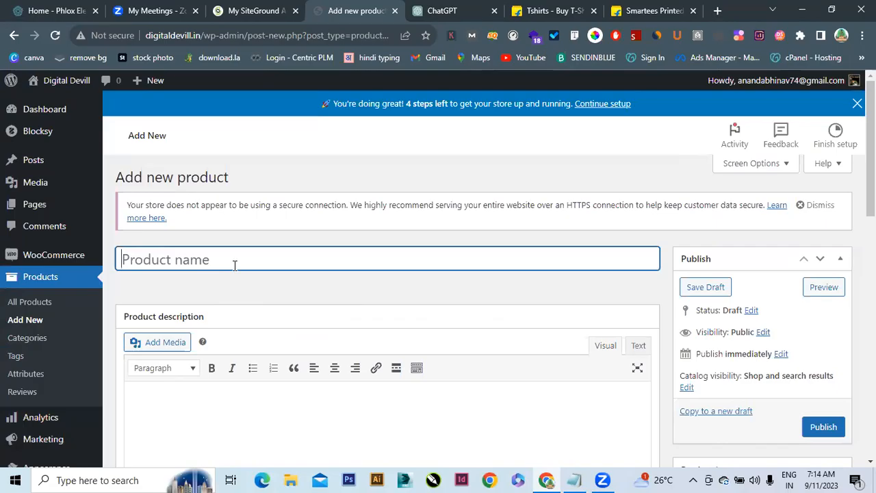
text(Men Printed, Typography Round Neck Cotton Blend Black T-Shirt)
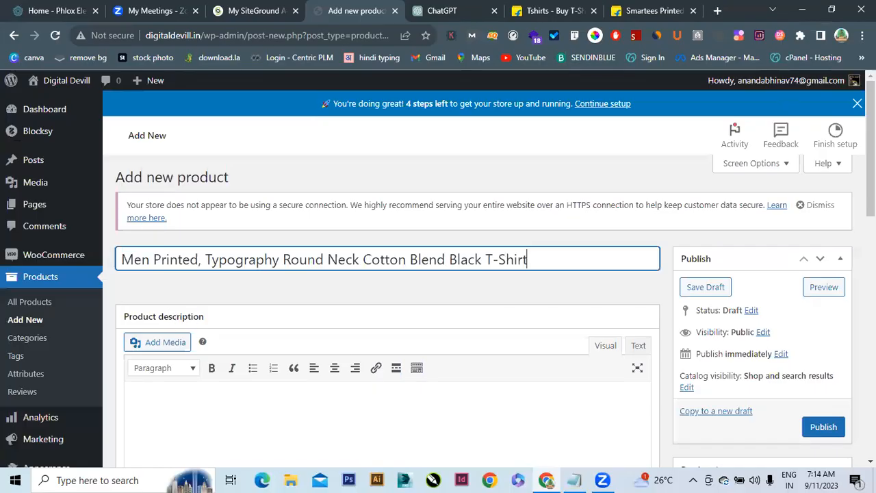
click(647, 10)
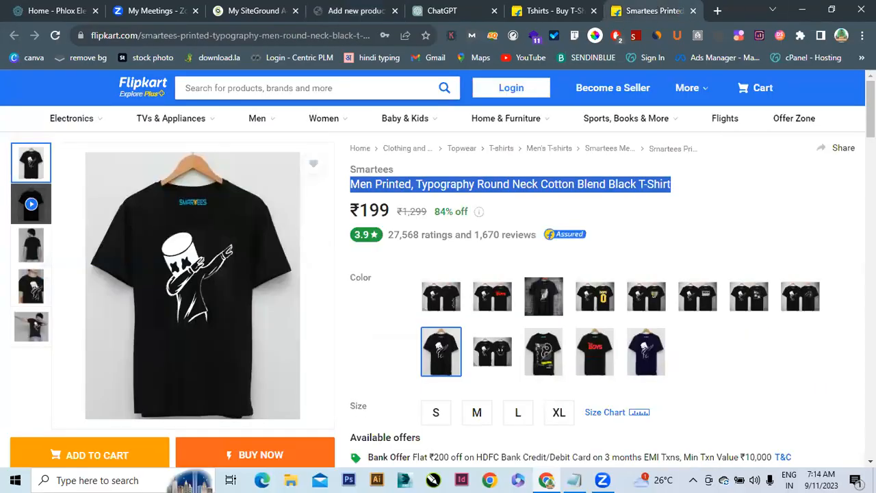
Find and expand the Product Details spec table on the Flipkart page
scroll(438, 274, down, 8)
scroll(602, 288, down, 7)
scroll(602, 287, down, 10)
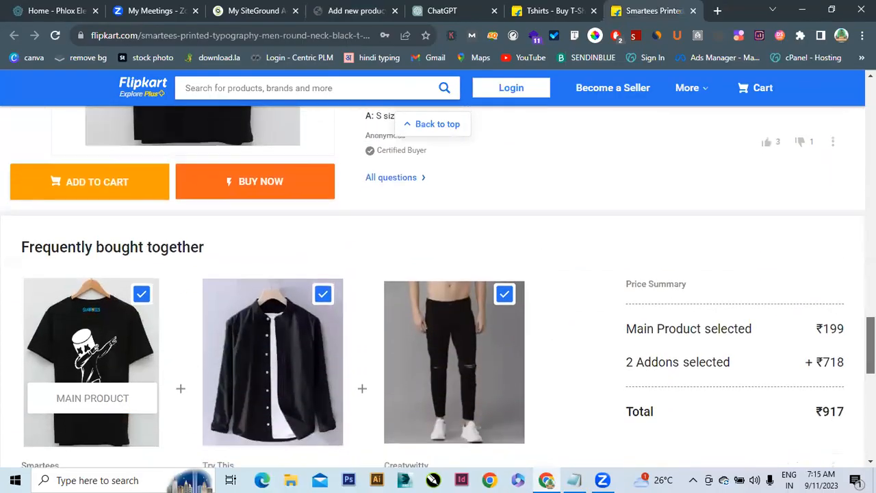
scroll(438, 287, down, 7)
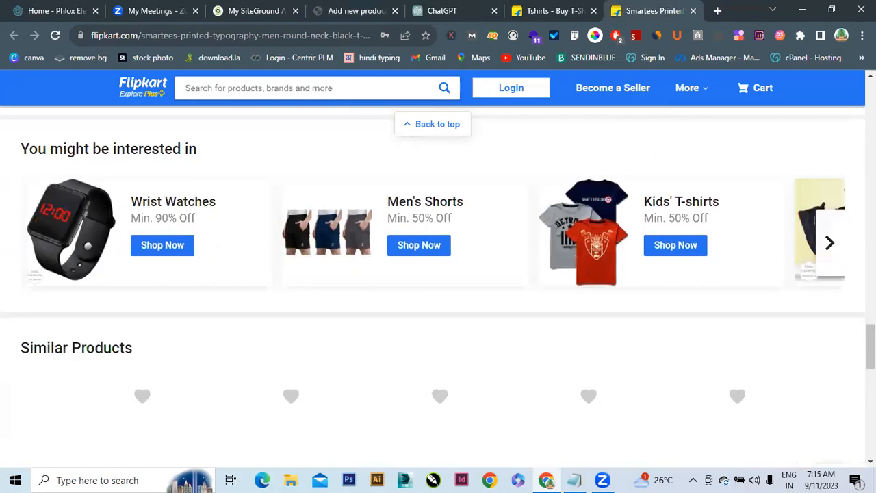
scroll(438, 288, down, 6)
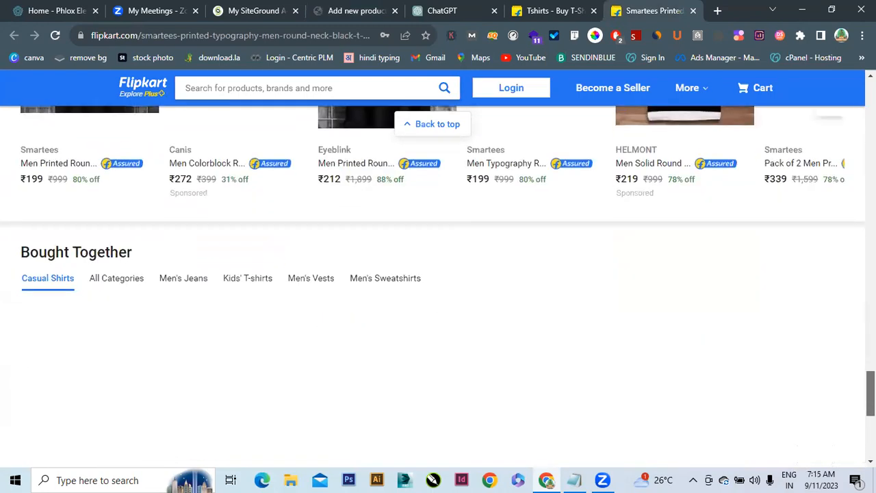
scroll(438, 287, down, 3)
scroll(438, 287, up, 15)
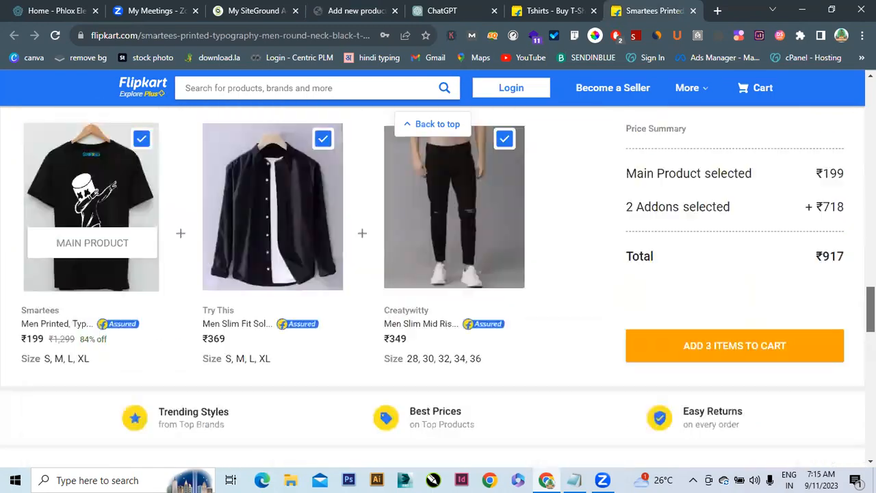
scroll(438, 288, up, 1)
scroll(438, 287, down, 3)
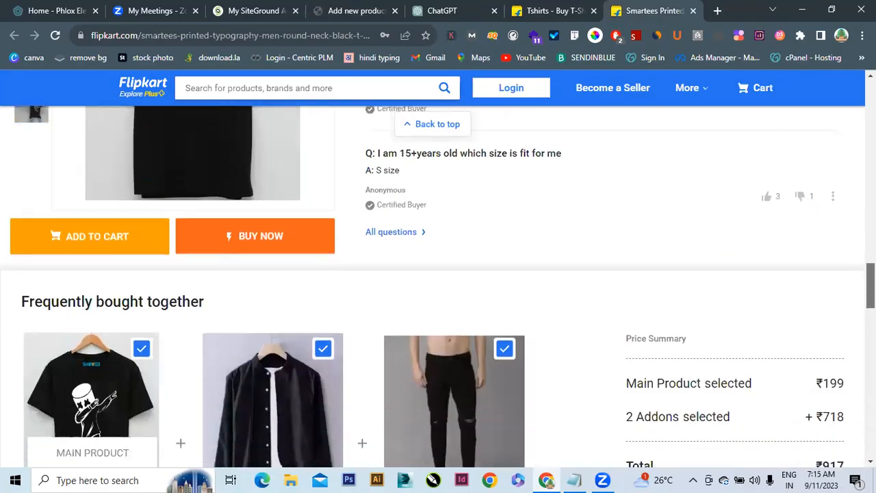
scroll(438, 288, up, 4)
scroll(438, 288, up, 3)
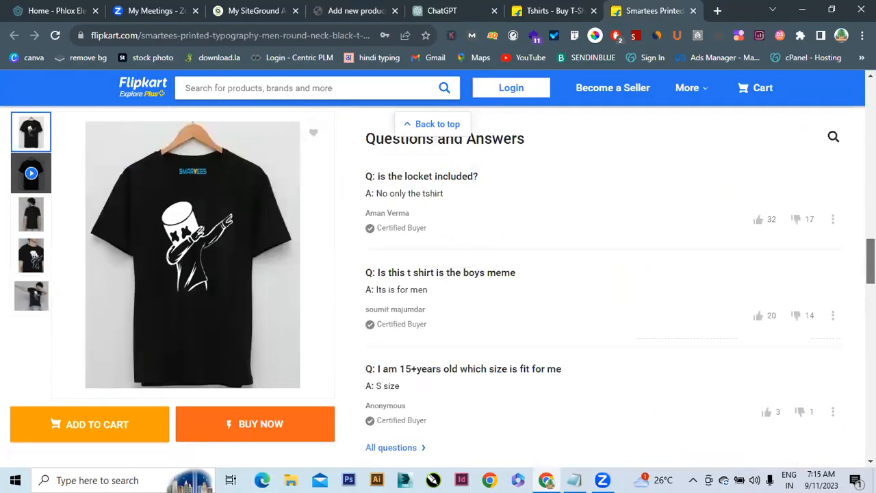
scroll(438, 288, up, 7)
scroll(438, 287, up, 4)
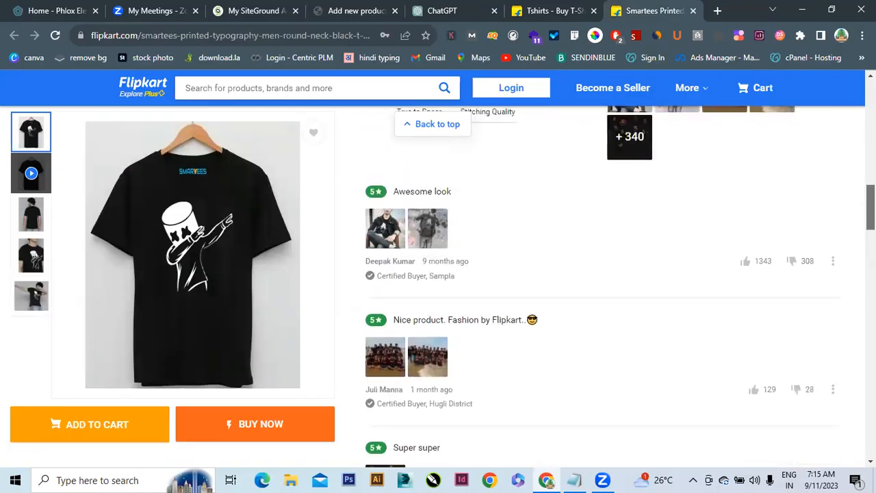
scroll(438, 287, up, 3)
scroll(439, 287, up, 3)
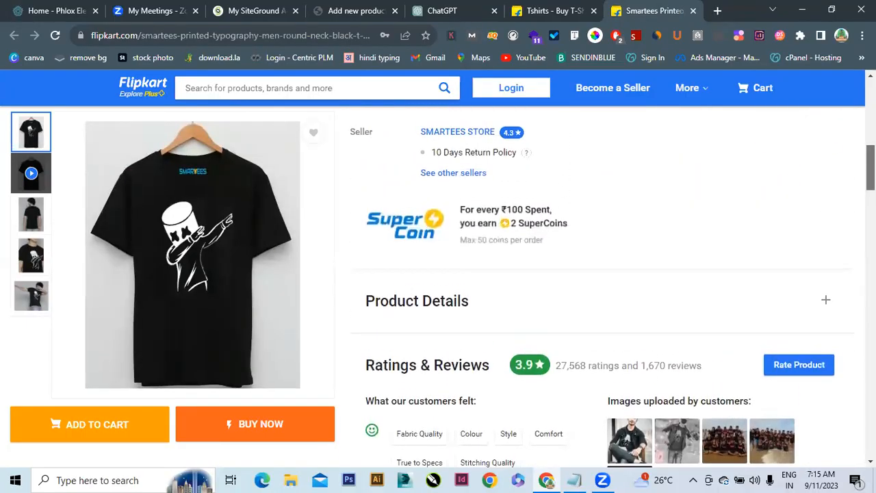
scroll(810, 218, down, 3)
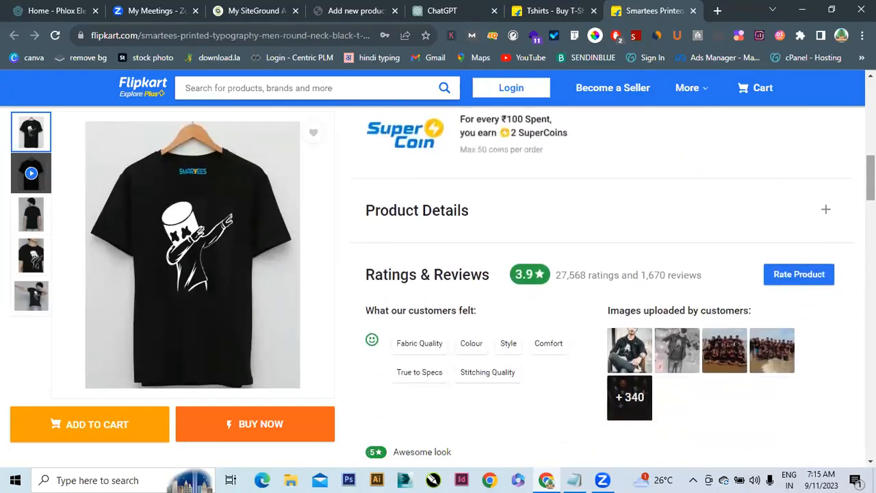
click(820, 216)
Reveal the remaining product detail rows with Read More
scroll(819, 217, up, 4)
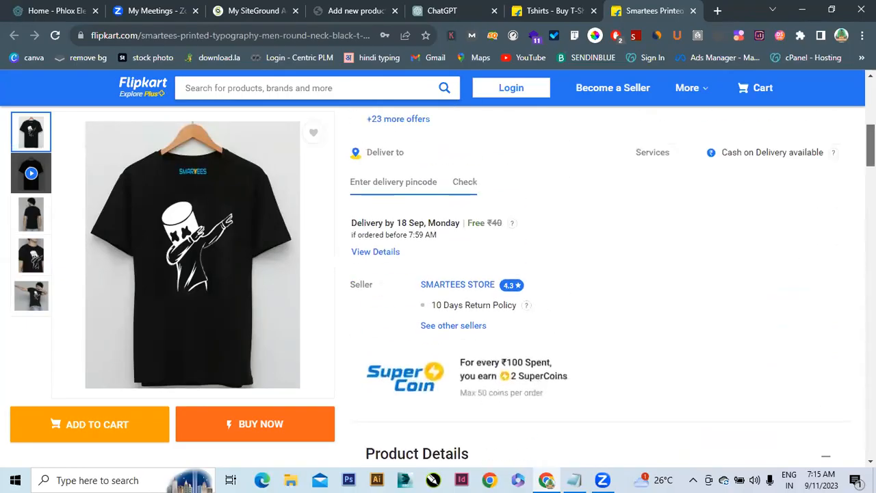
scroll(612, 281, up, 5)
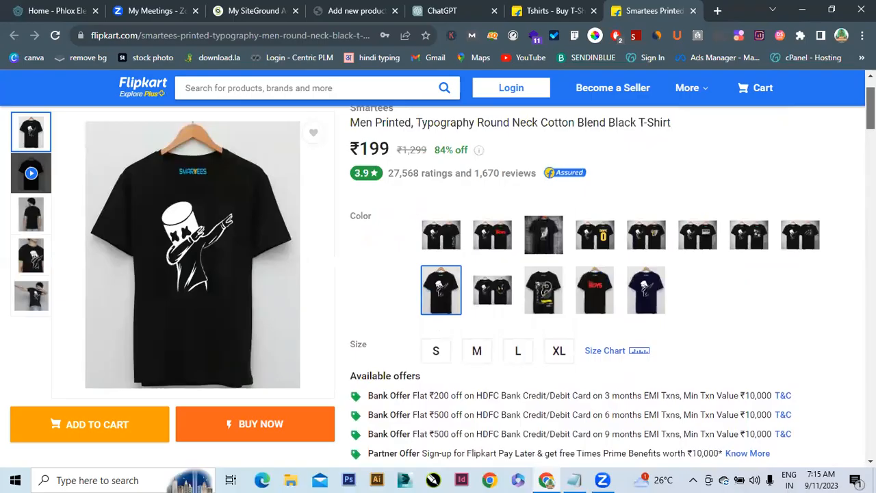
scroll(612, 281, up, 1)
scroll(612, 282, down, 2)
scroll(612, 281, down, 5)
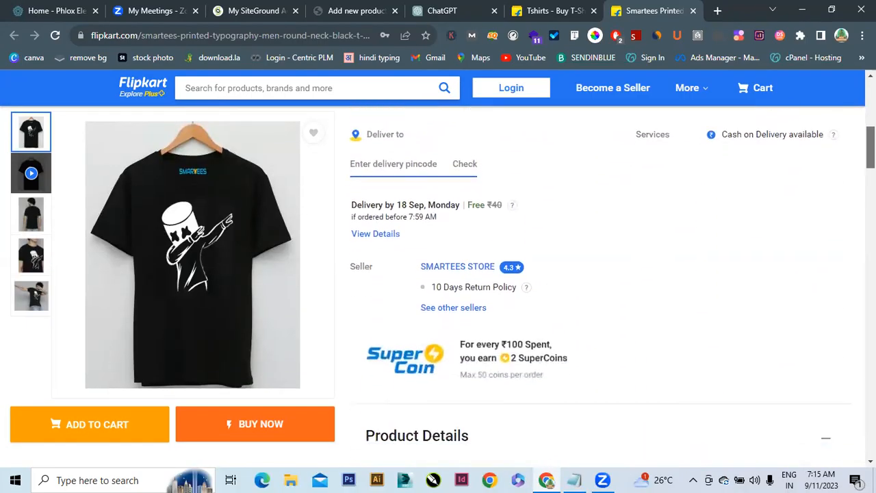
scroll(612, 282, down, 1)
scroll(395, 202, down, 4)
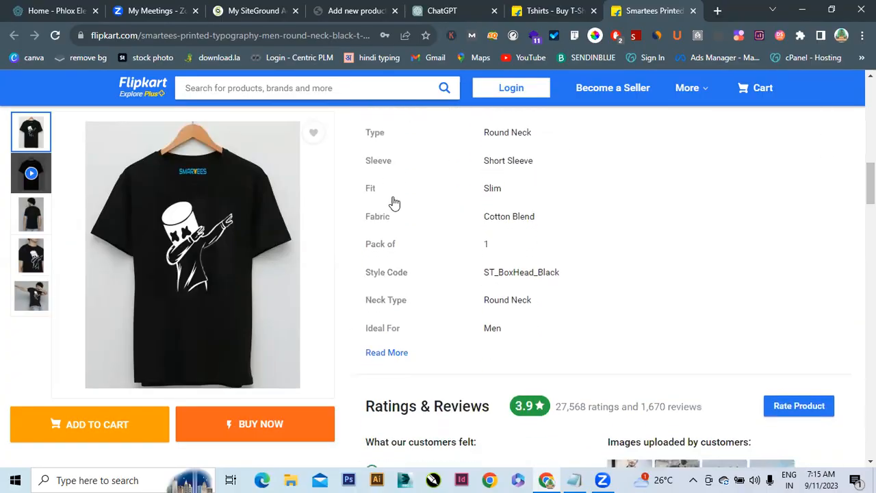
click(396, 357)
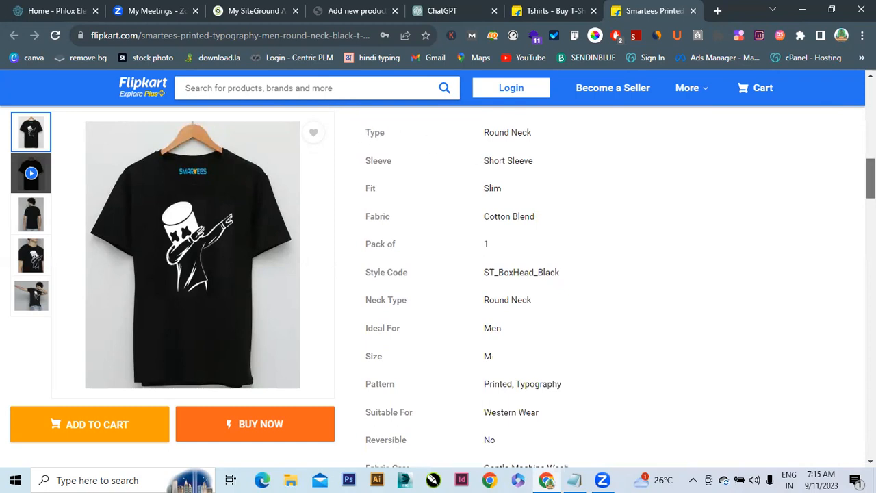
Select the spec list down to Net Quantity 1 and copy it
scroll(871, 176, up, 1)
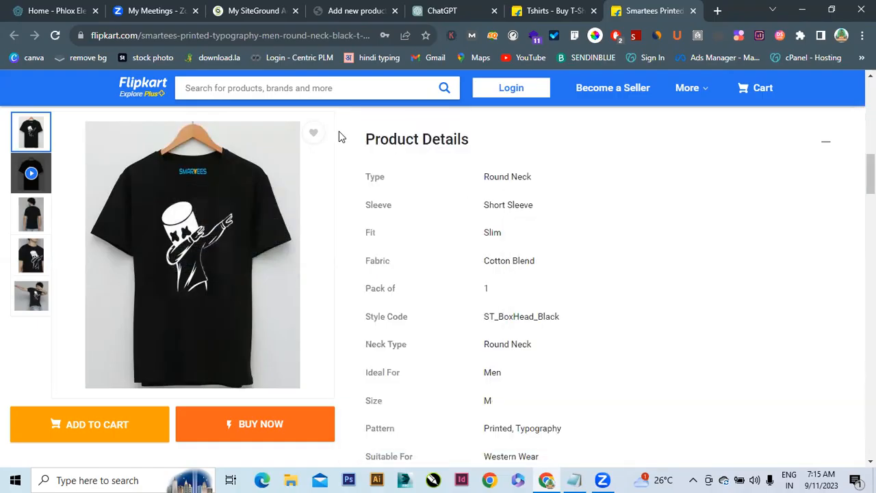
drag(417, 203, 550, 381)
scroll(548, 382, down, 2)
scroll(550, 381, down, 2)
key(shift+Up)
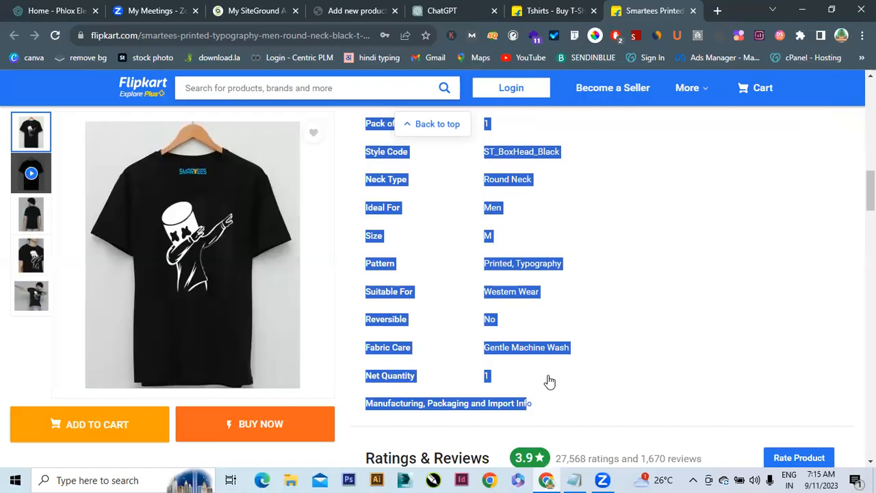
key(shift+Up)
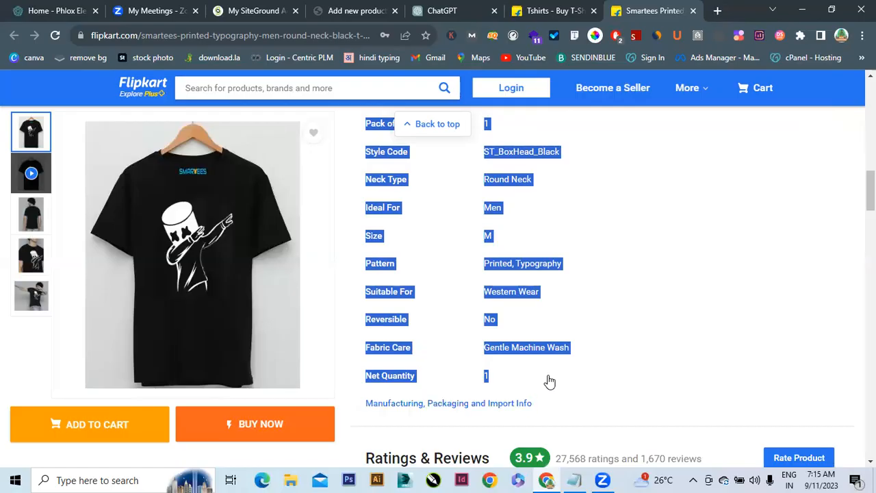
key(super+space)
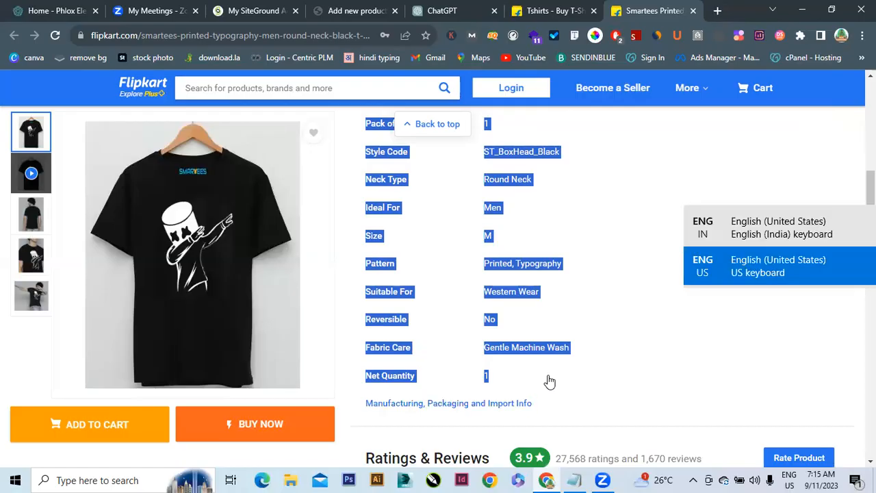
Paste the copied specs into the product description and close the Smartees product tab
click(344, 10)
click(183, 408)
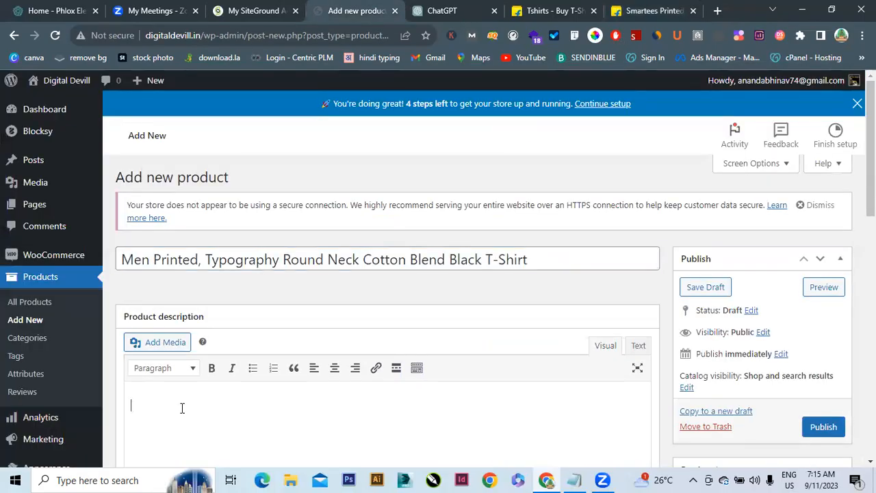
key(ctrl+v)
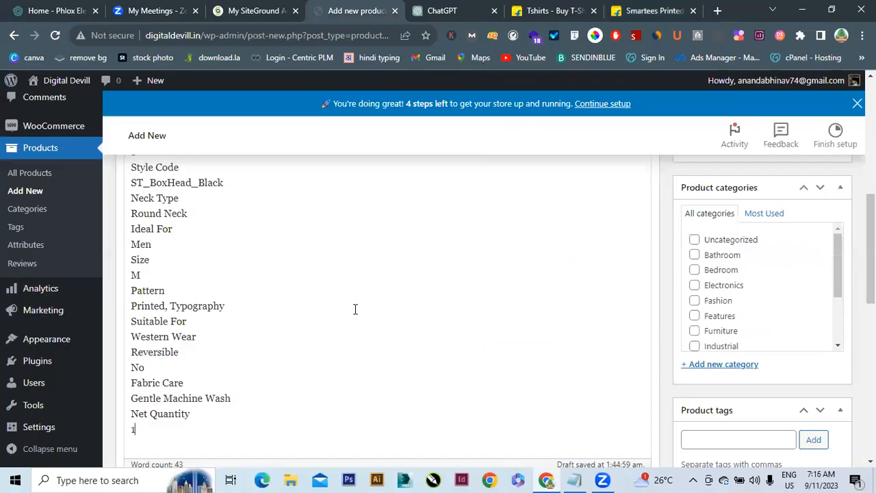
scroll(766, 325, up, 4)
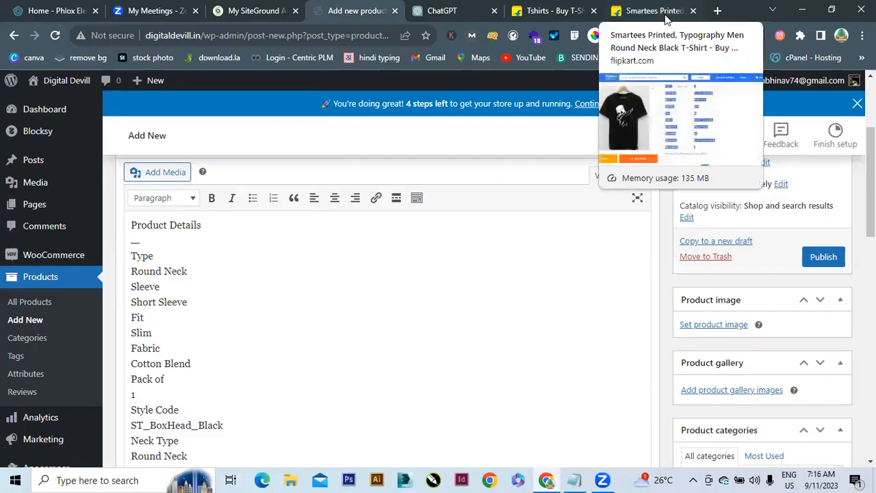
click(693, 11)
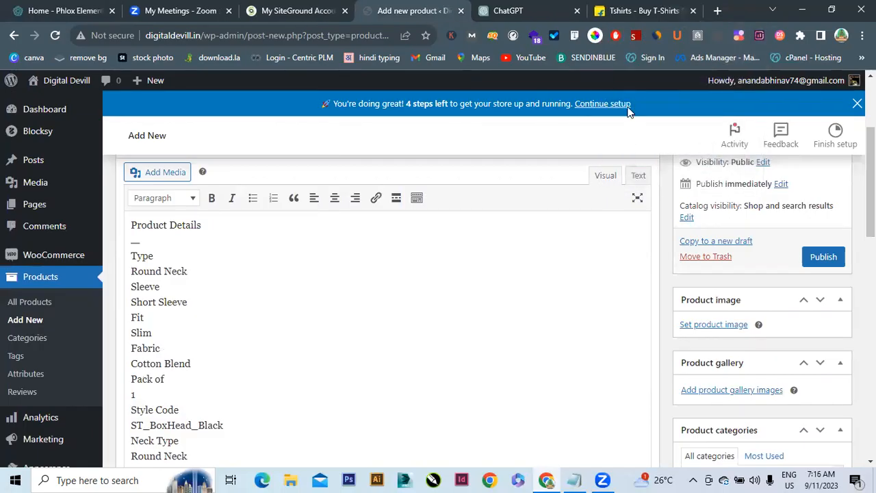
click(667, 8)
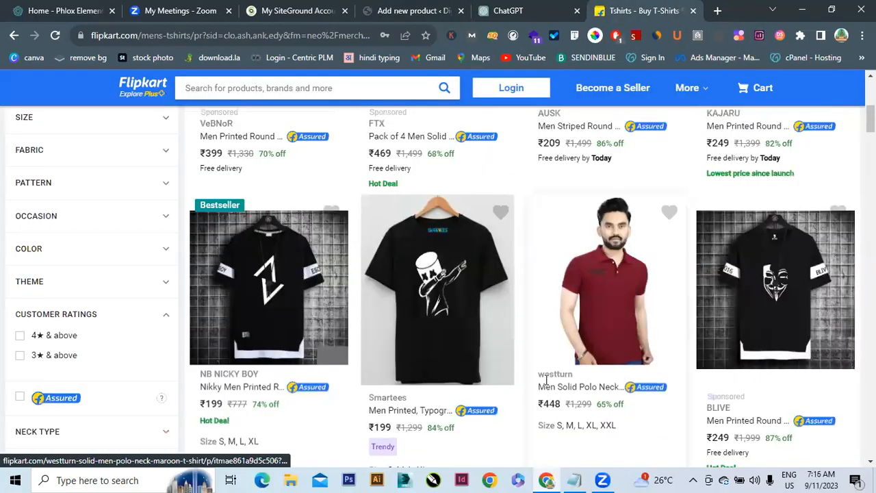
click(648, 303)
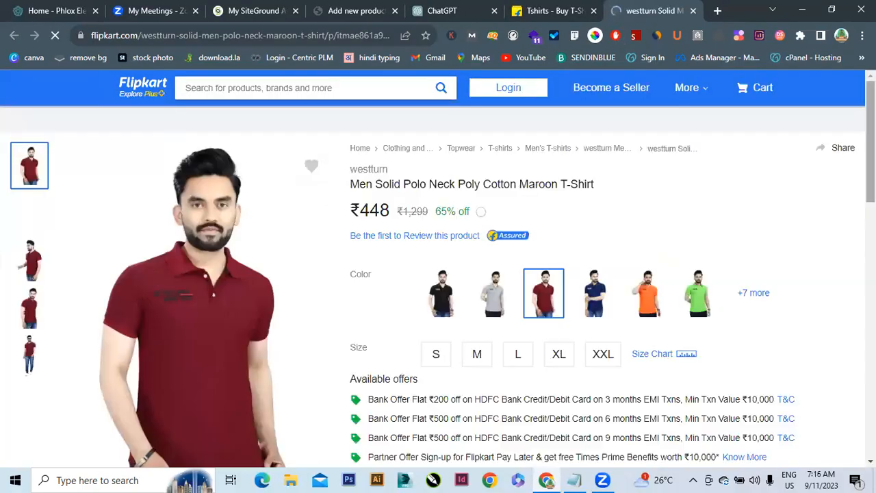
scroll(438, 288, down, 5)
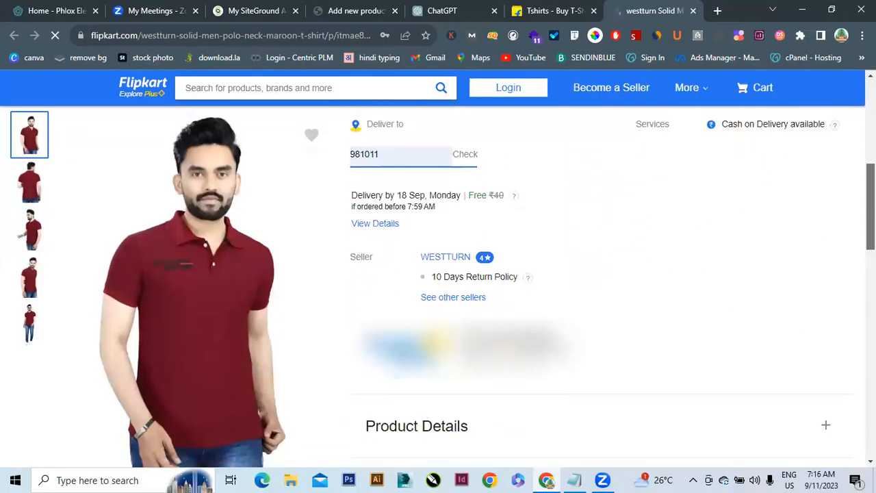
scroll(715, 164, down, 4)
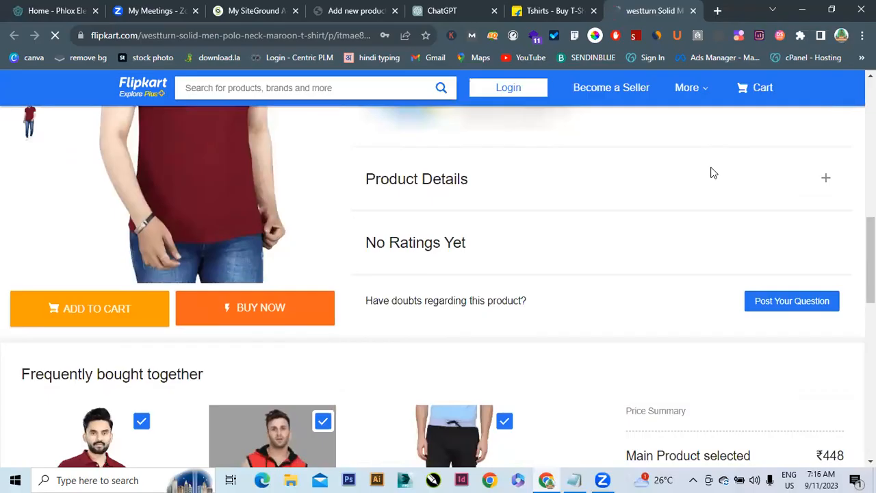
drag(872, 154, 872, 253)
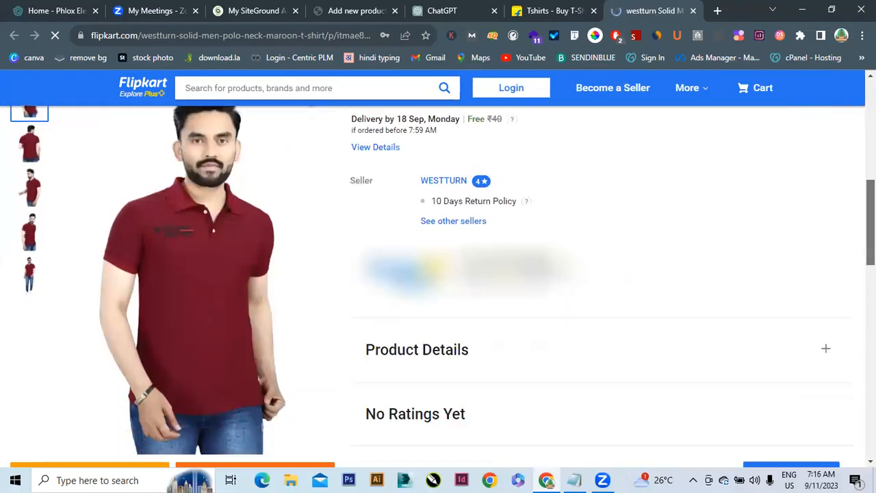
click(807, 298)
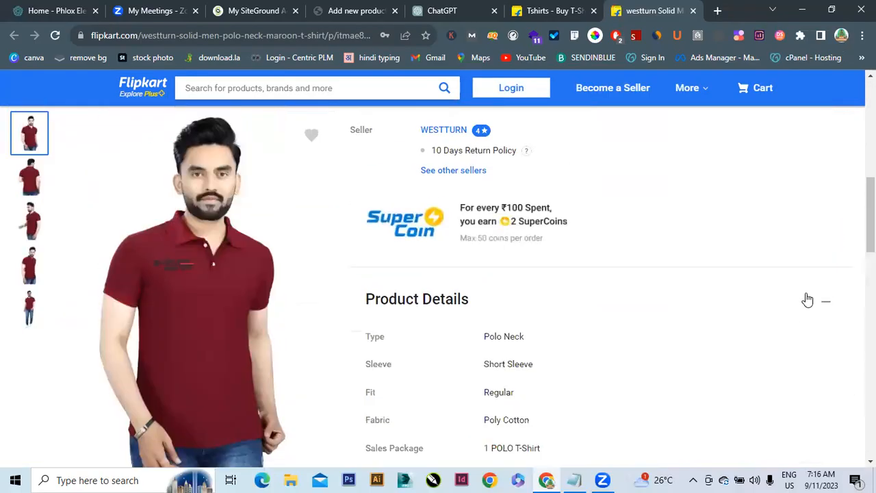
scroll(491, 263, down, 1)
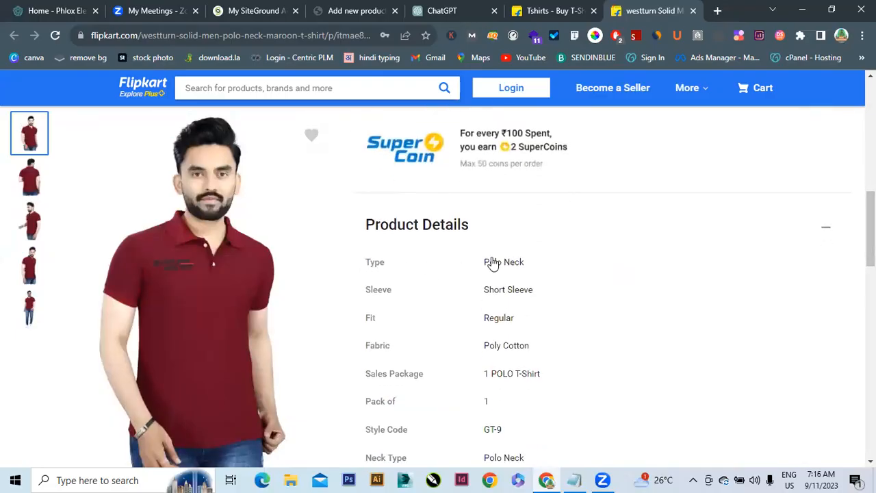
drag(871, 229, 871, 118)
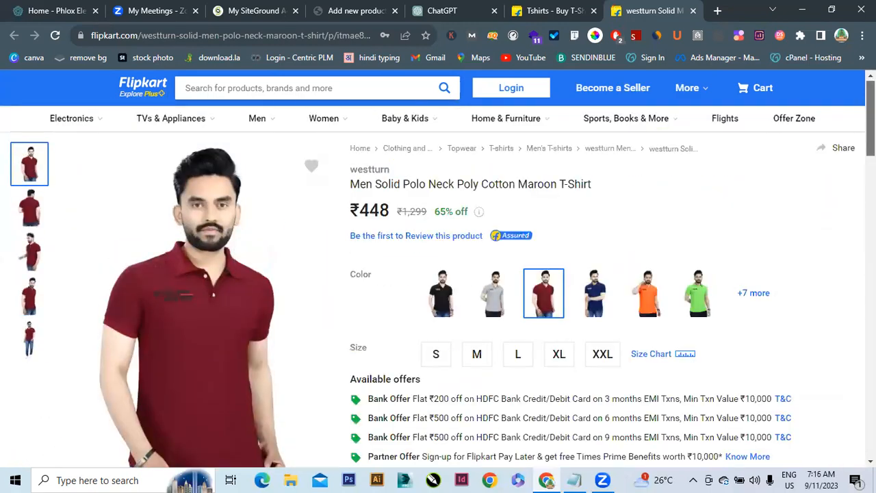
click(693, 11)
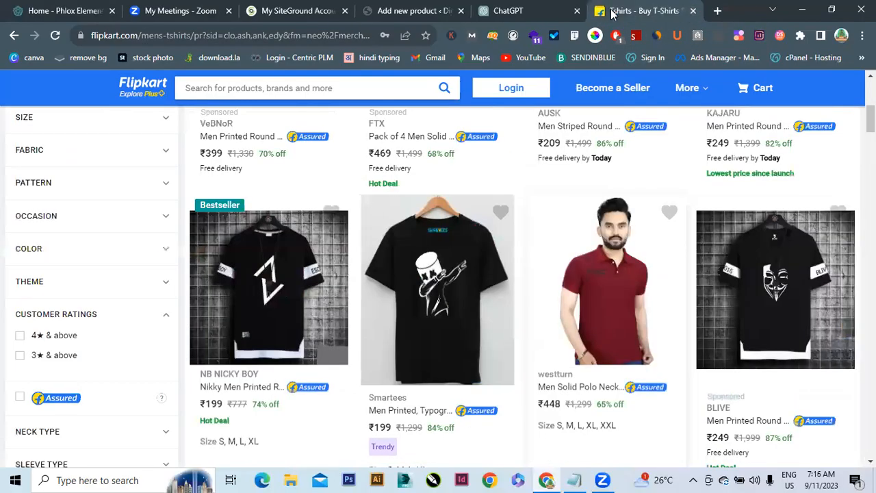
Load amazon.com in the current tab from the 'am' address suggestion
key(ctrl+l)
text(am)
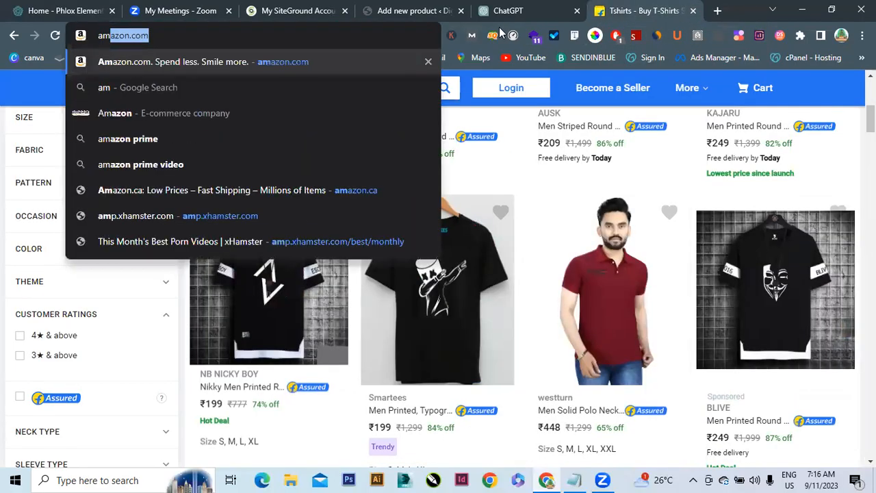
key(Return)
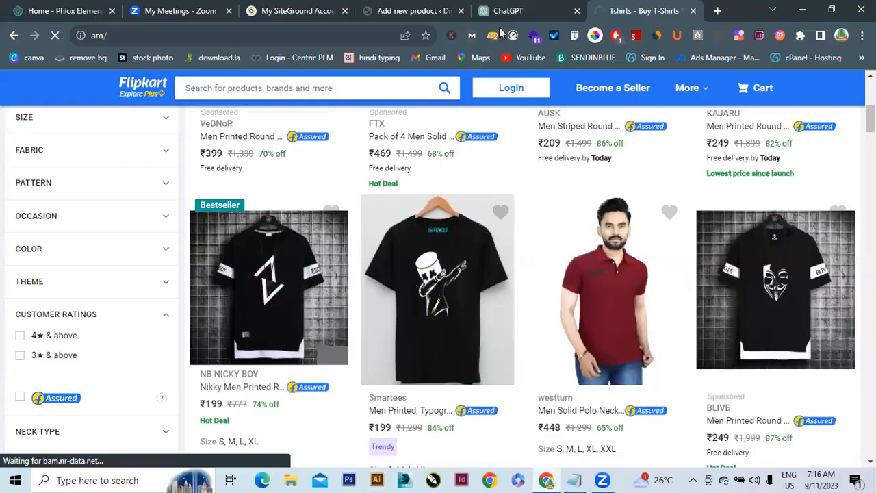
key(ctrl+l)
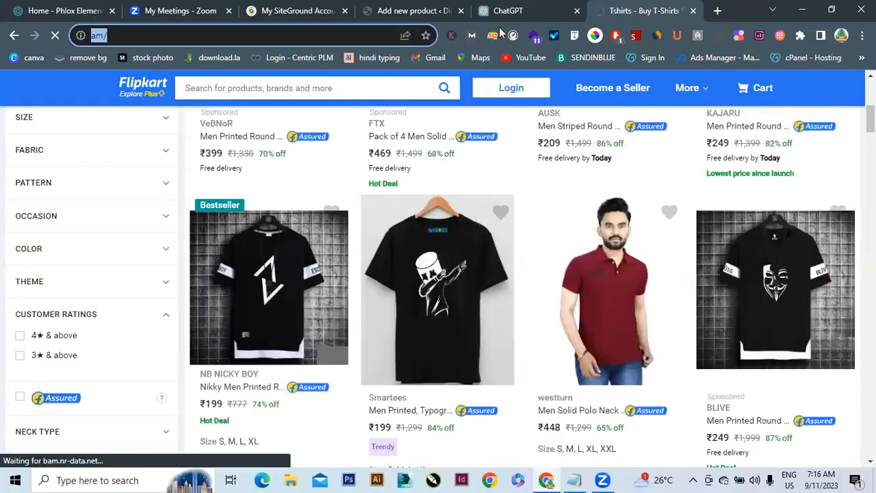
text(am)
key(Return)
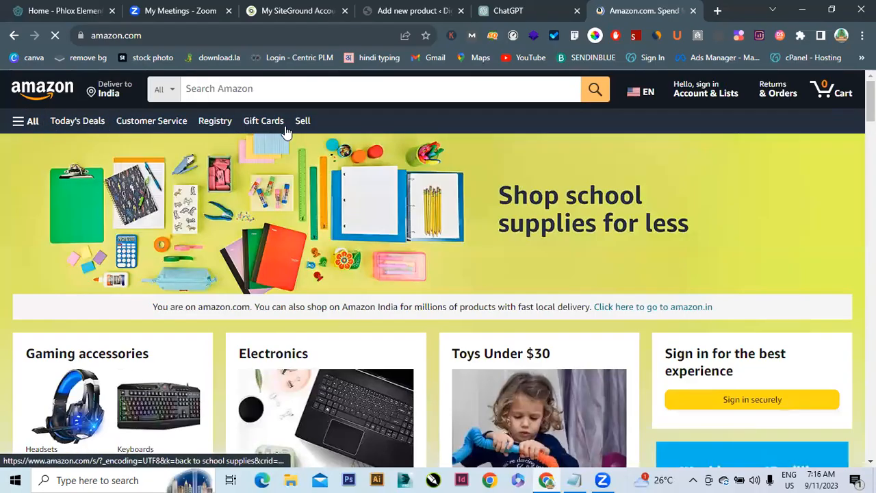
Search Amazon for 'mens t shirts' and browse the results
click(276, 91)
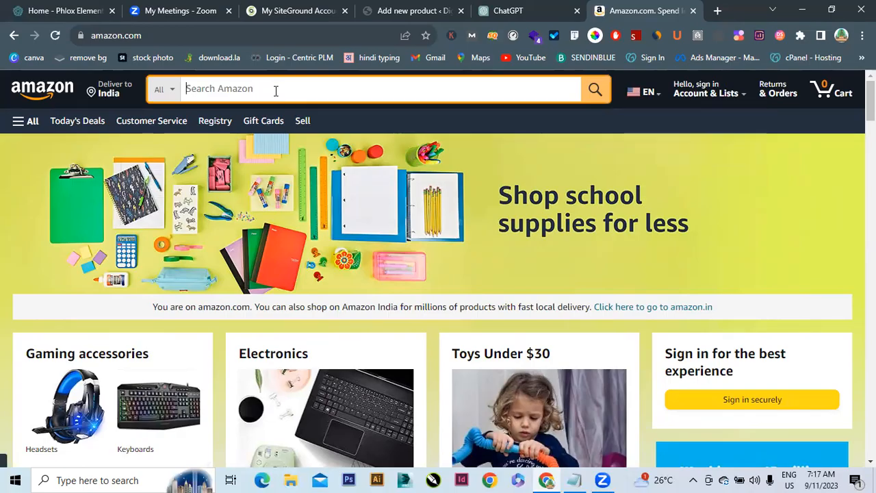
text(mens tsh)
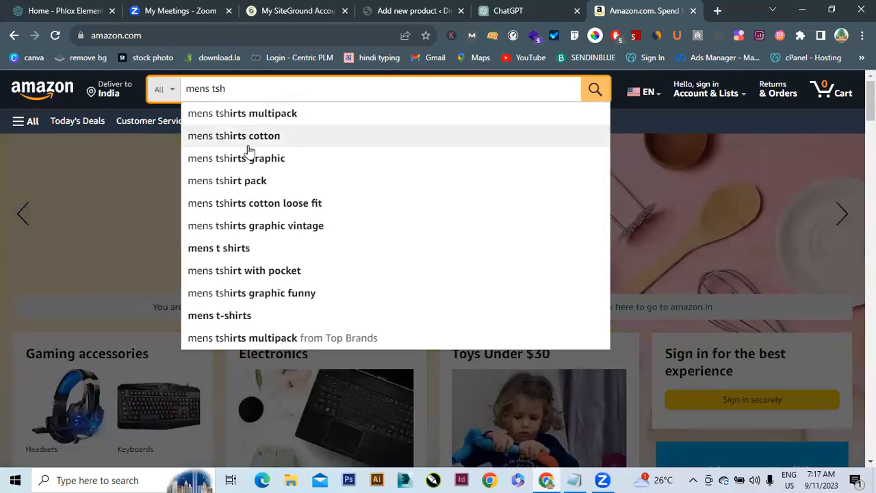
click(224, 250)
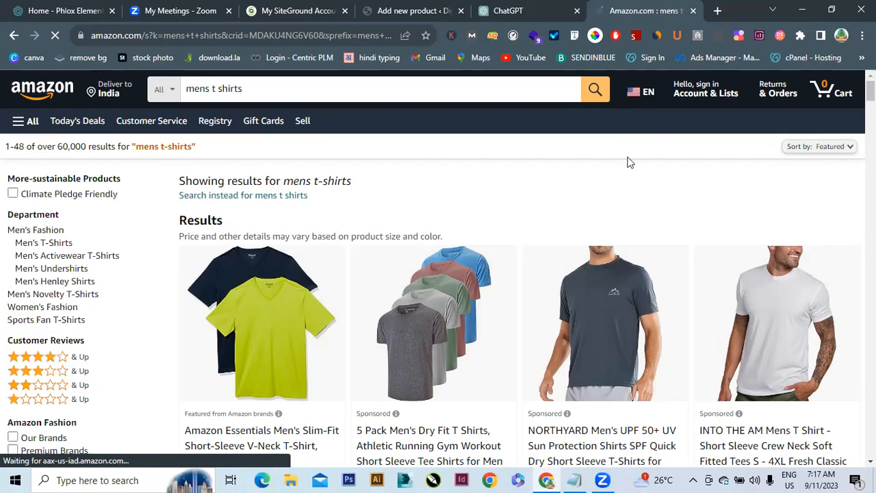
scroll(438, 274, down, 10)
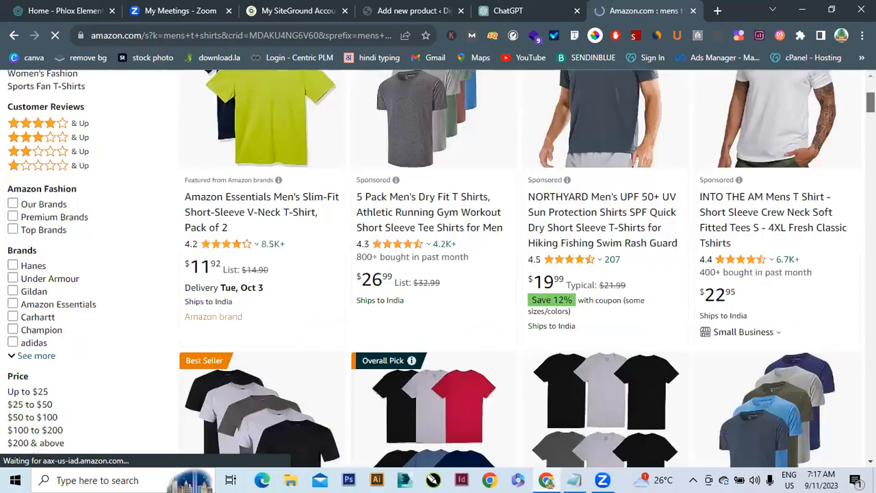
scroll(611, 219, down, 2)
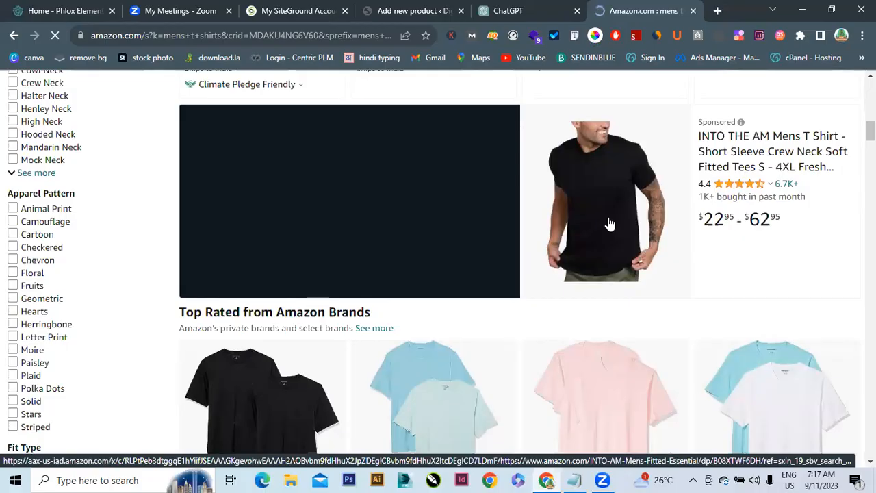
Open the sponsored black INTO THE AM men's T-shirt product page
click(610, 224)
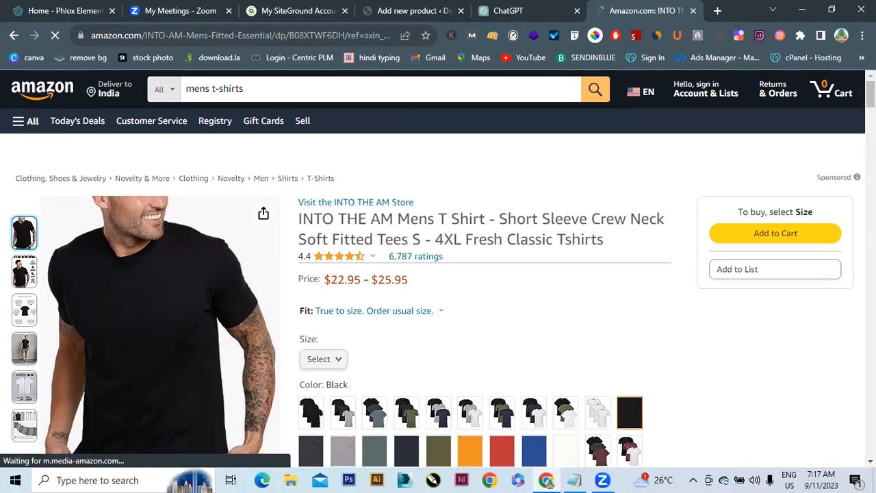
scroll(438, 260, down, 5)
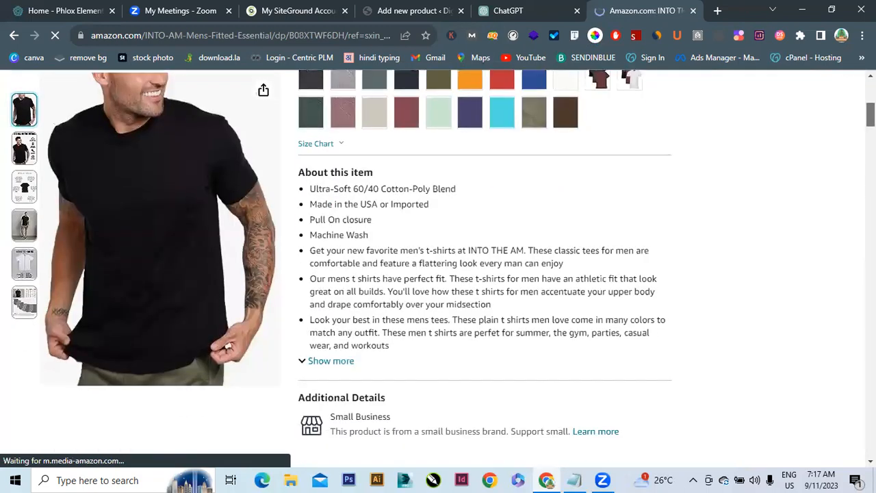
scroll(438, 260, down, 2)
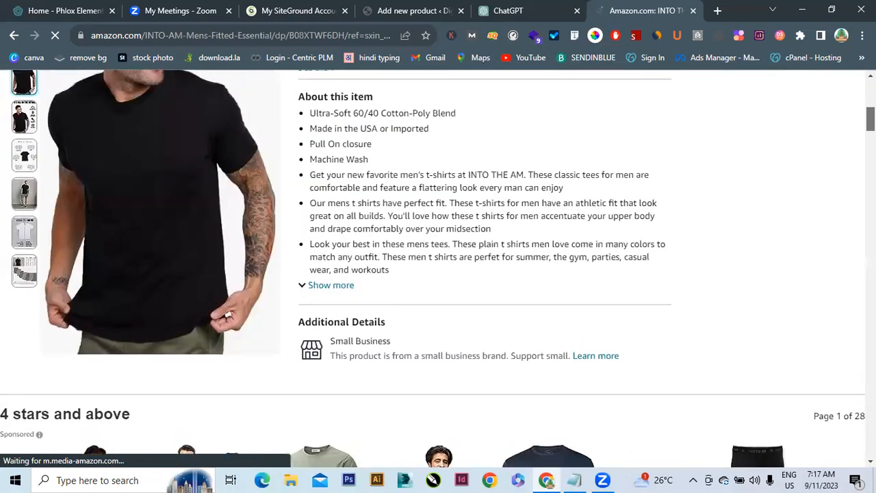
Expand the full About this item list
click(340, 286)
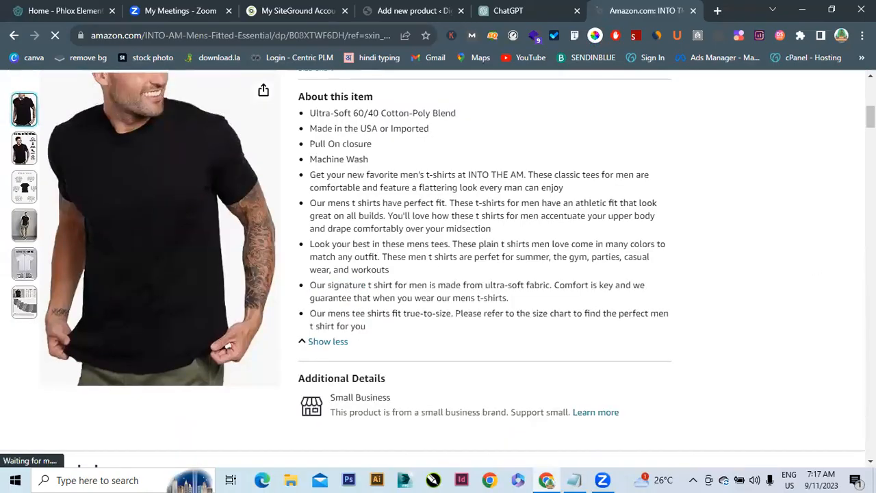
scroll(438, 267, down, 6)
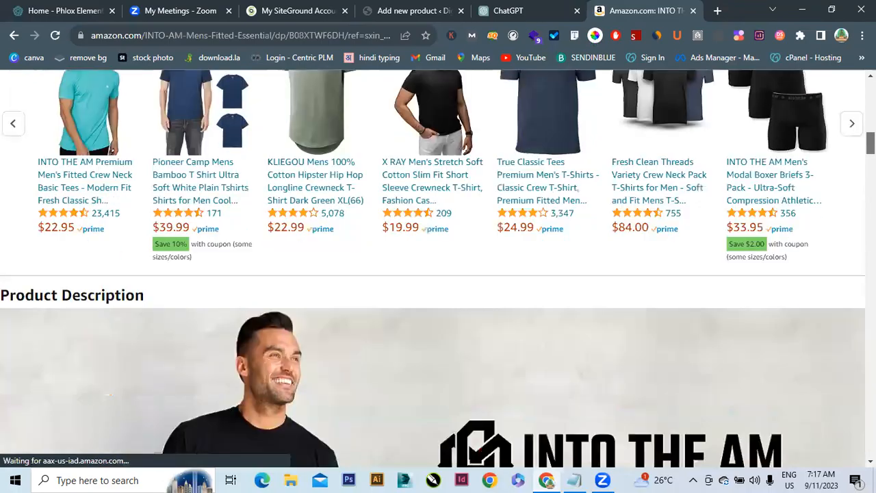
scroll(438, 267, down, 8)
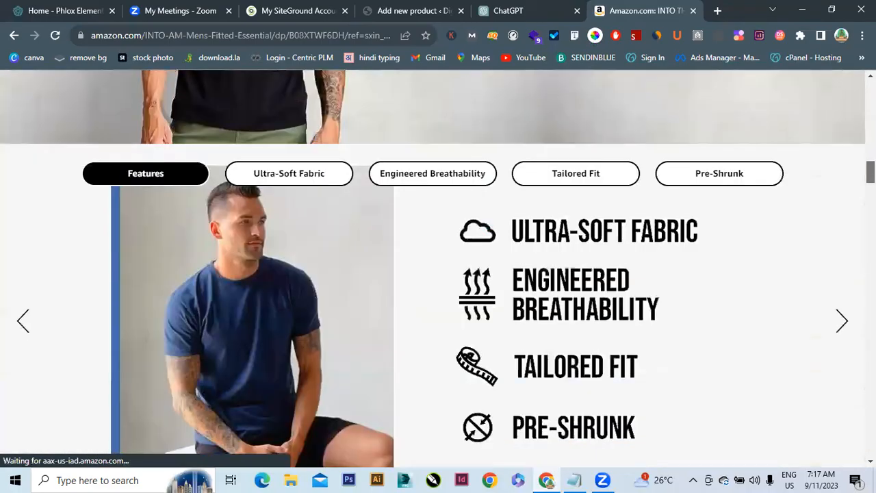
scroll(438, 267, down, 3)
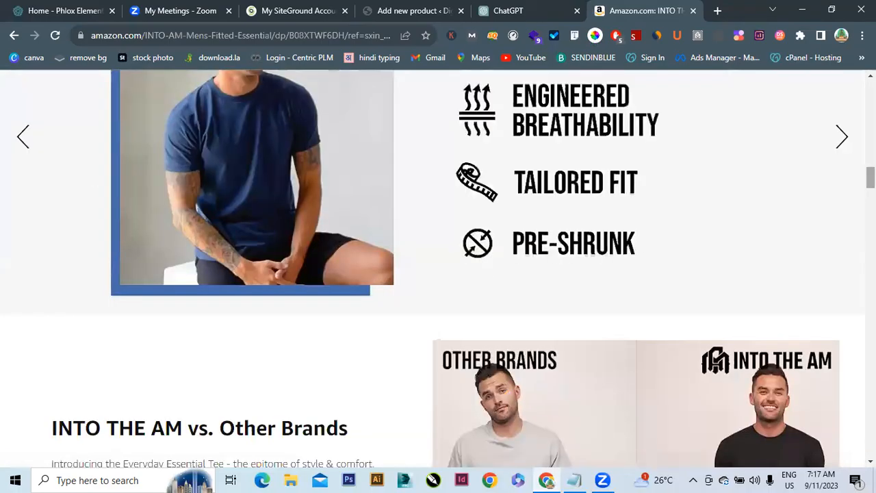
scroll(438, 267, down, 5)
scroll(438, 267, down, 4)
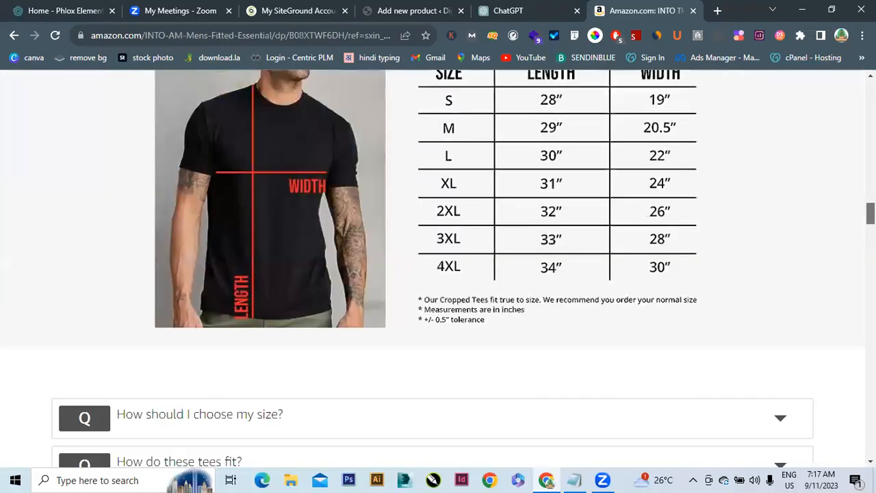
scroll(438, 267, down, 5)
scroll(438, 267, down, 2)
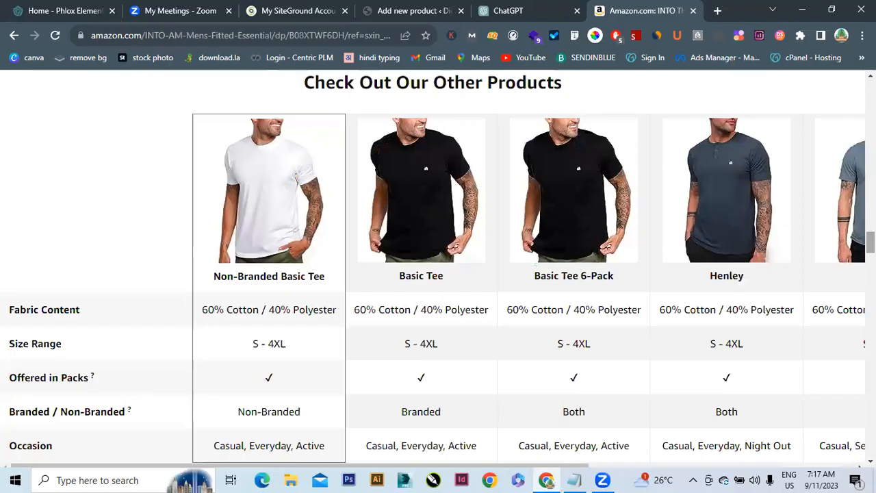
scroll(438, 267, down, 4)
scroll(438, 267, down, 2)
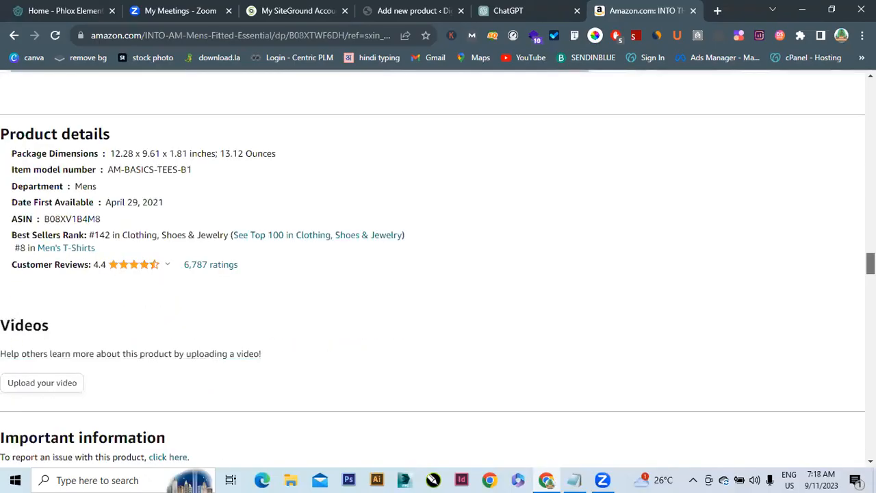
Select the About this item section for copying
drag(871, 264, 871, 264)
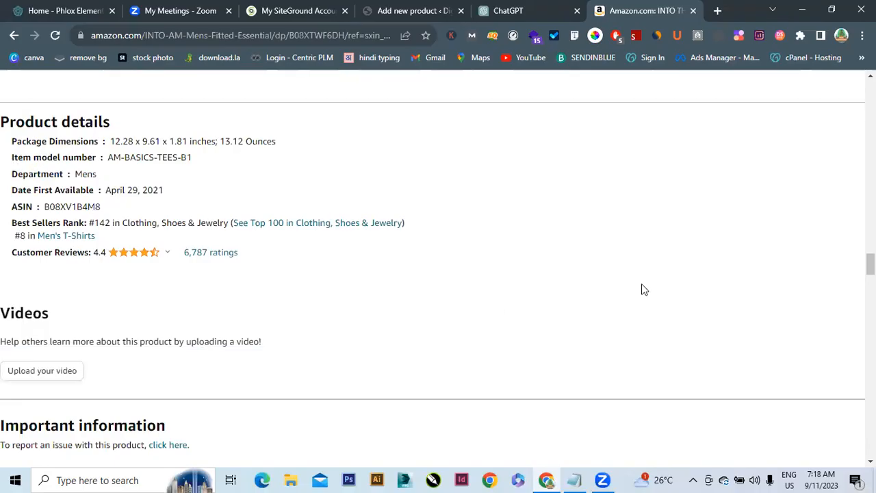
drag(871, 264, 871, 109)
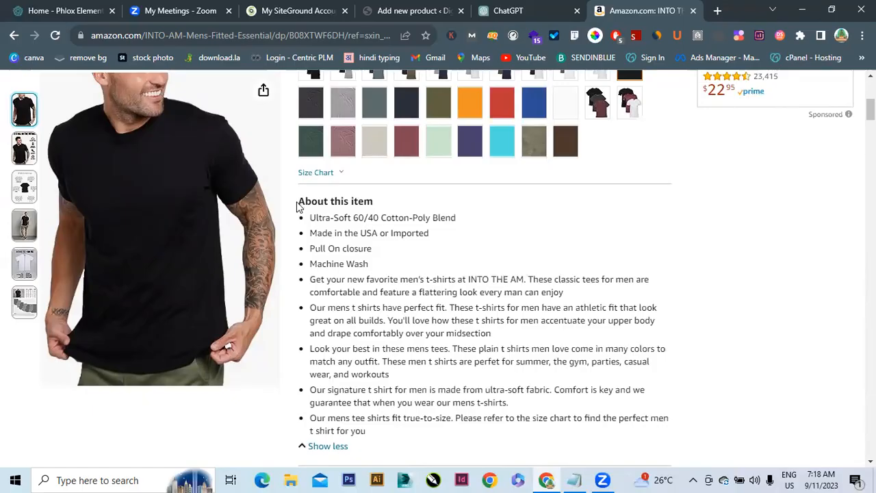
drag(299, 203, 376, 380)
key(ctrl+c)
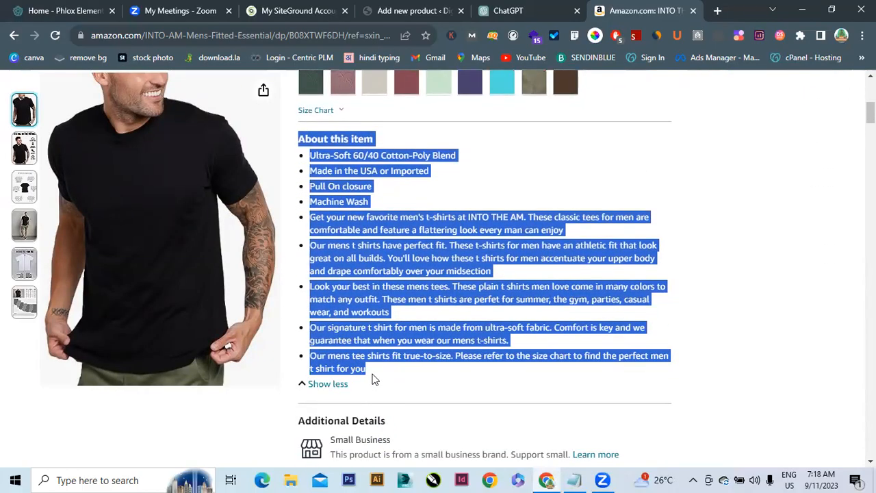
Replace the product description with the pasted Amazon About this item list
click(393, 8)
key(ctrl+a)
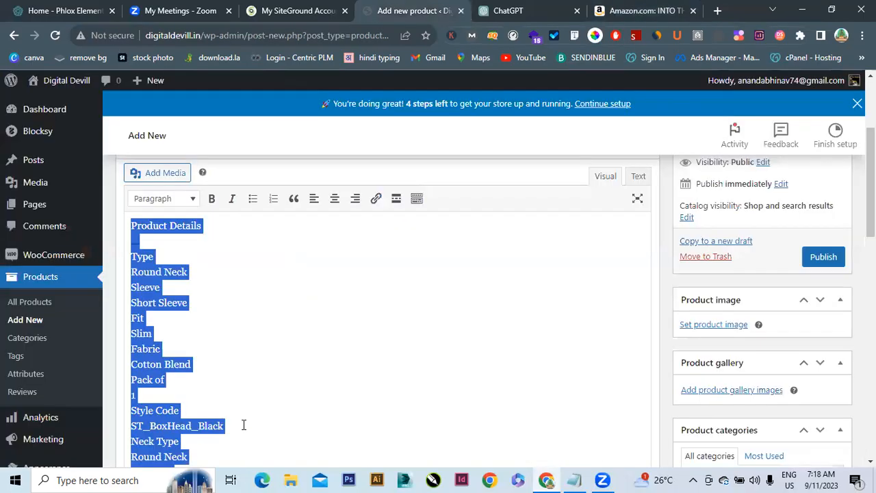
key(ctrl+v)
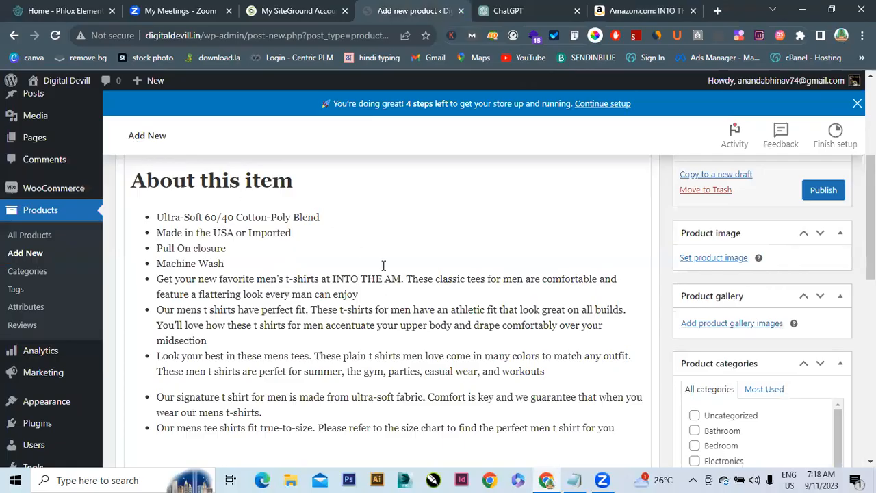
scroll(384, 308, down, 4)
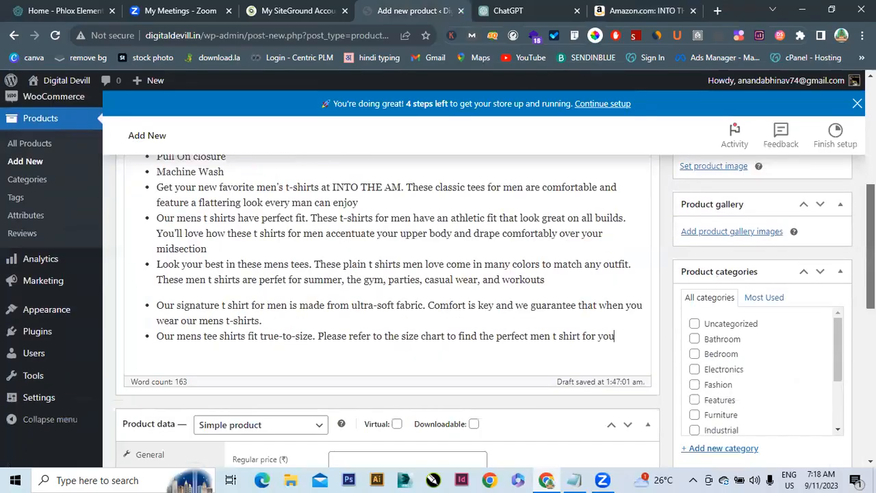
scroll(384, 269, down, 4)
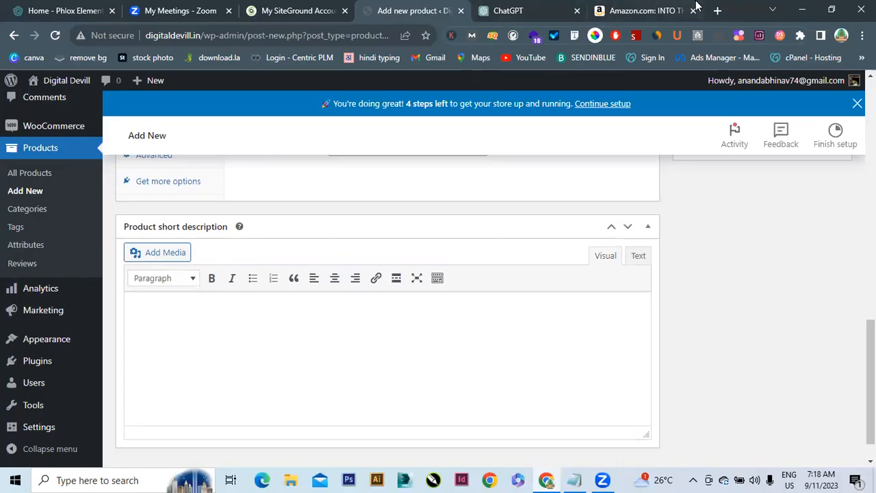
click(657, 14)
Clear the selection and scroll down through the INTO THE AM T-shirt product page
click(757, 258)
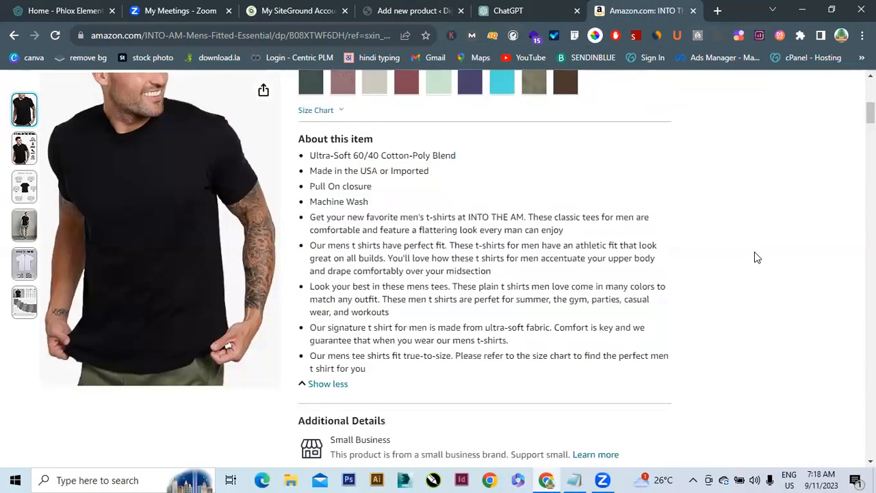
scroll(438, 266, down, 6)
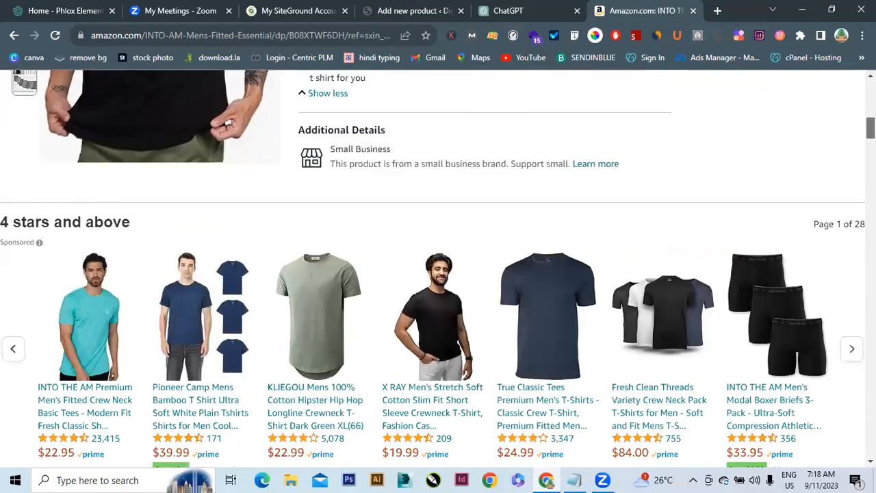
scroll(438, 267, down, 5)
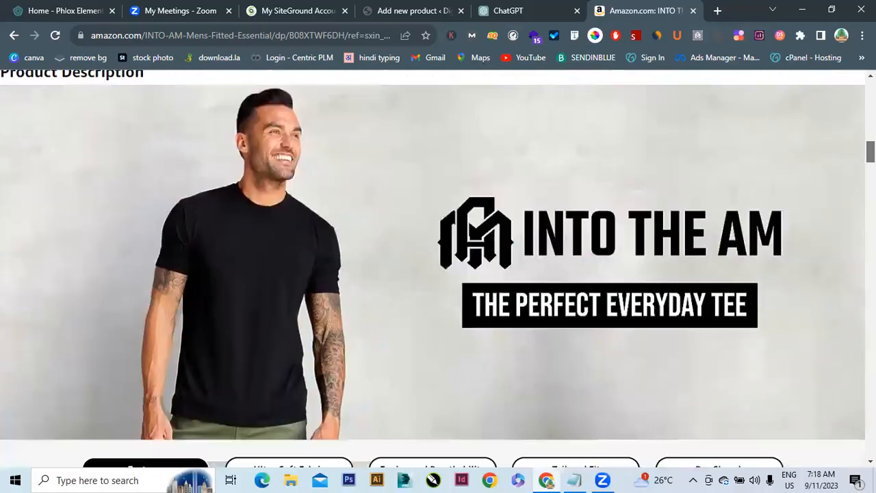
scroll(438, 267, down, 6)
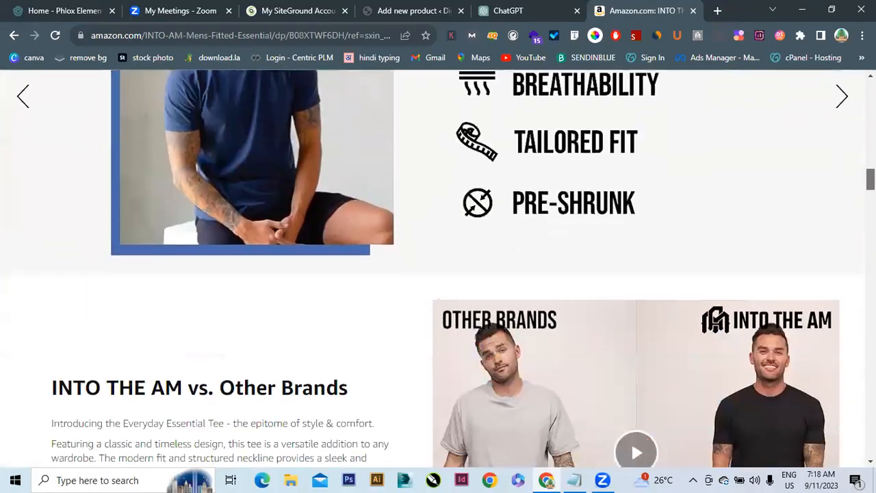
scroll(438, 267, down, 7)
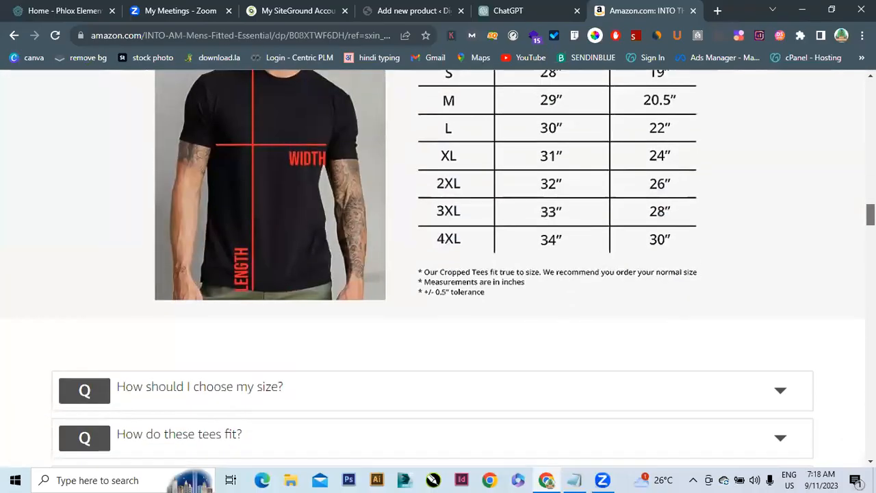
scroll(438, 267, down, 7)
scroll(439, 267, down, 2)
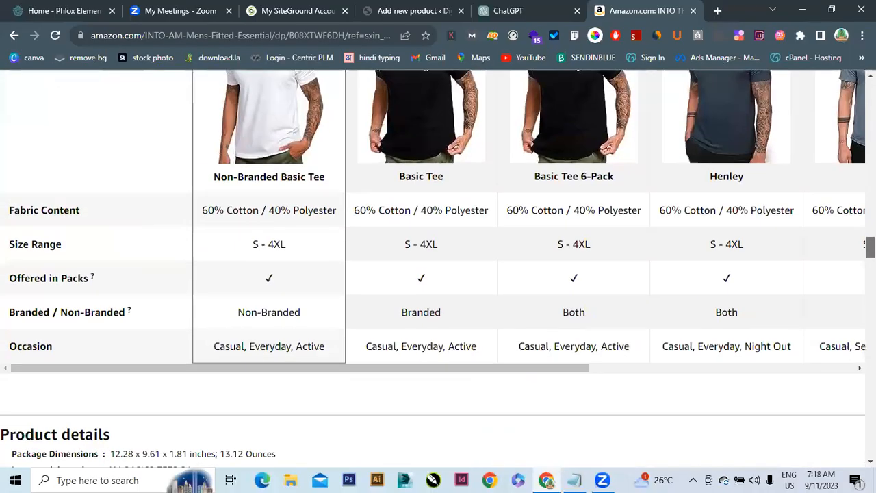
scroll(438, 267, down, 1)
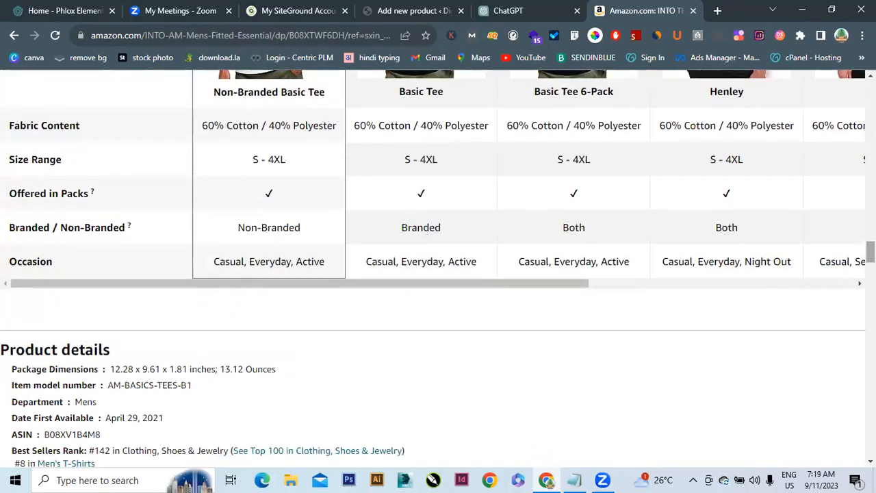
scroll(60, 370, down, 1)
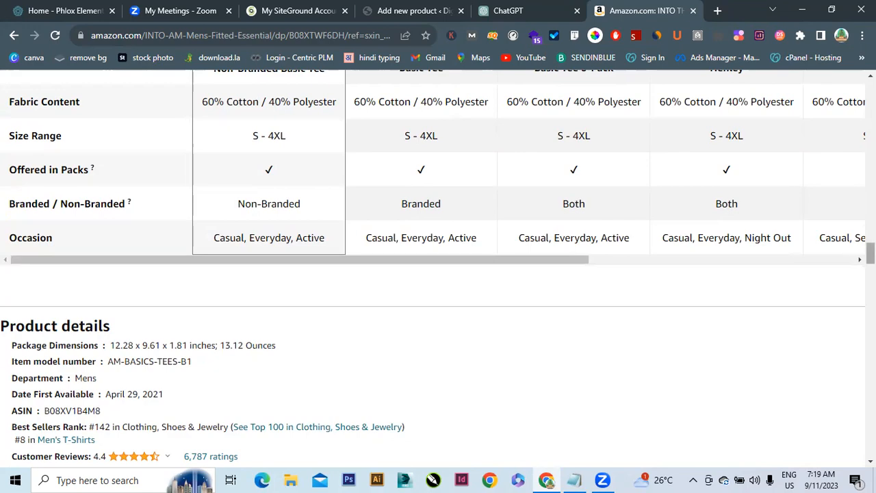
scroll(438, 265, down, 1)
Scroll back up, then go back past the mens t-shirts search to the Amazon home page
scroll(438, 265, up, 5)
scroll(438, 265, up, 20)
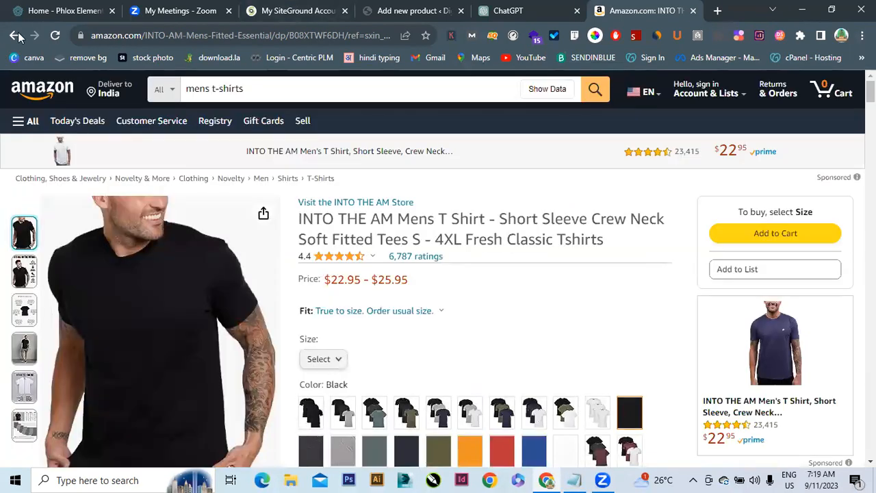
click(15, 33)
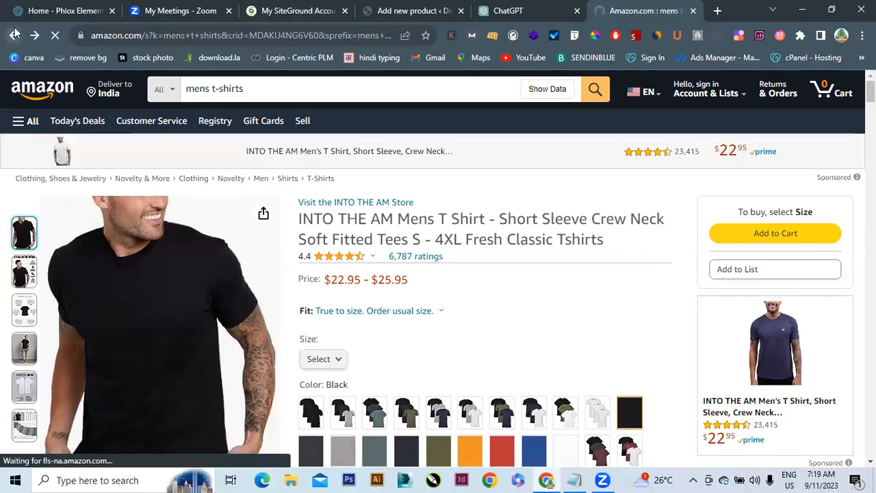
click(15, 34)
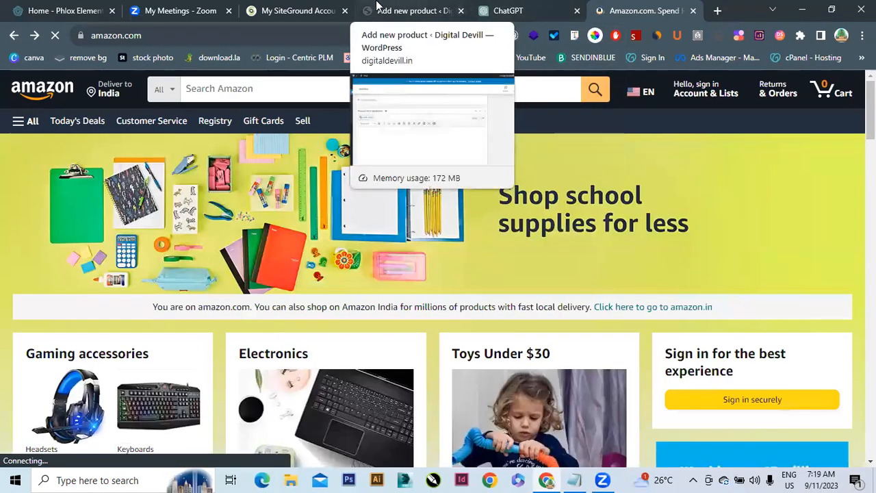
click(449, 7)
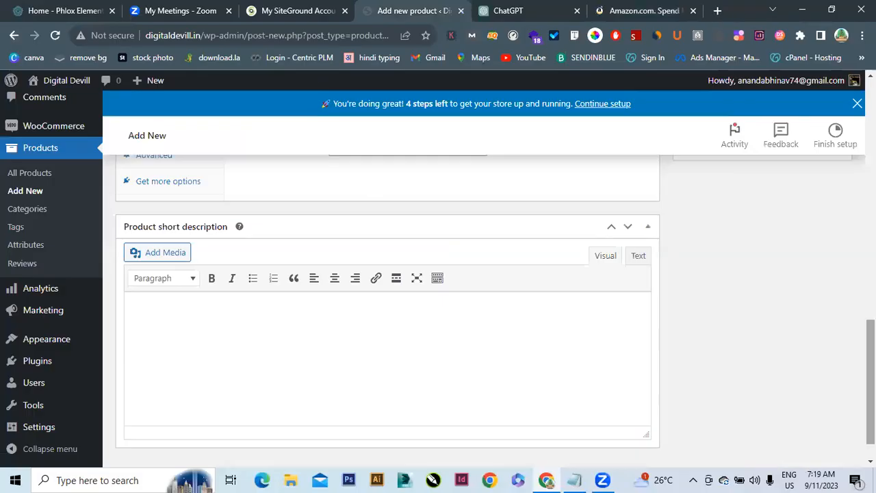
scroll(388, 308, up, 6)
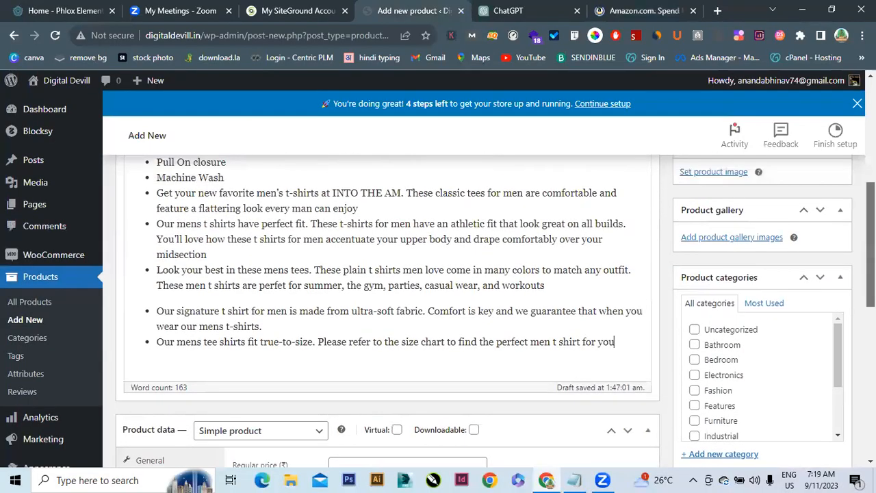
scroll(388, 308, up, 1)
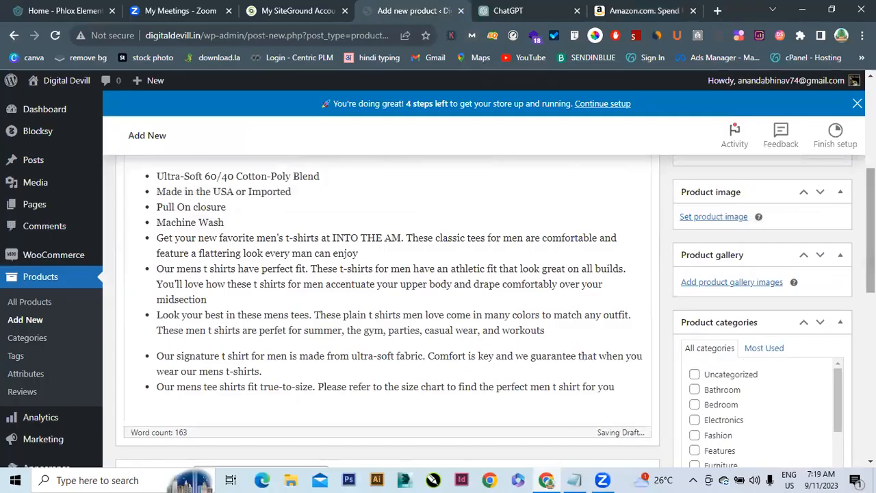
scroll(547, 299, down, 8)
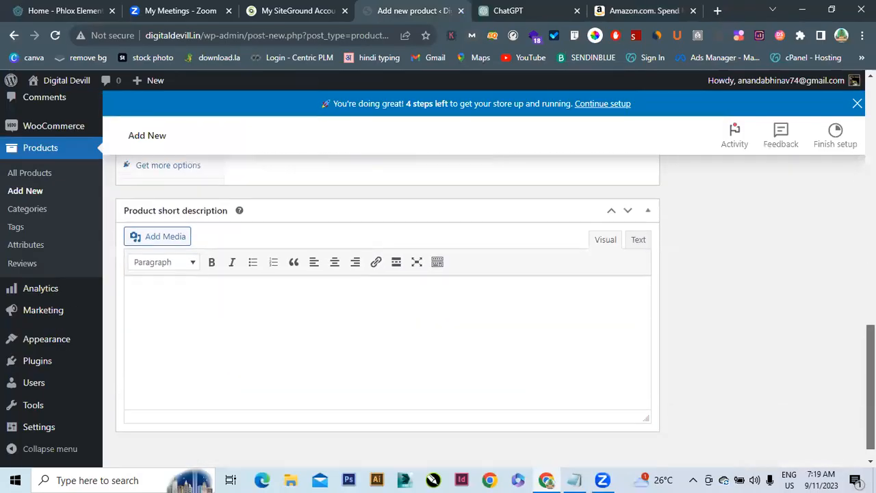
click(454, 352)
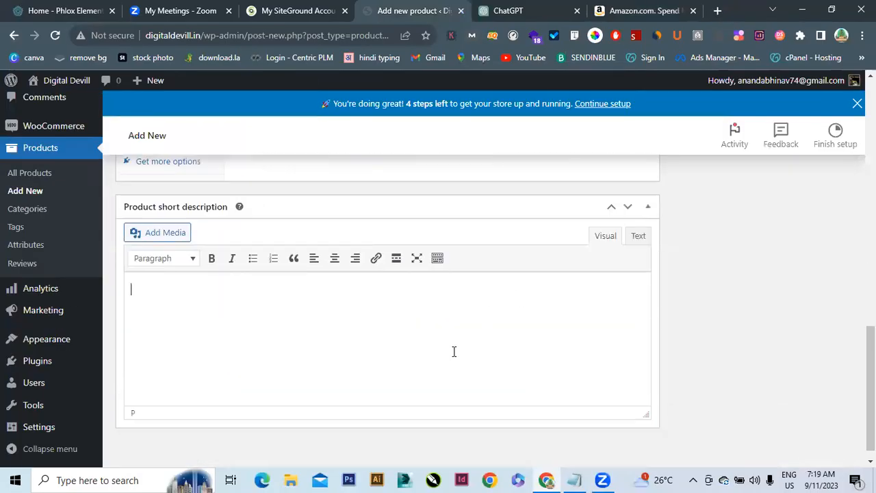
click(636, 8)
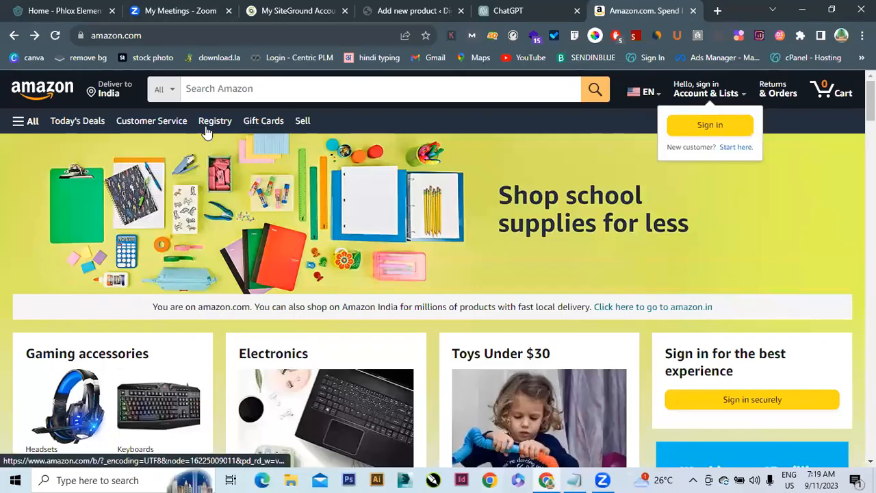
Reopen the INTO THE AM T-shirt page, copy its first five bullets, and click into the WordPress short description
click(32, 38)
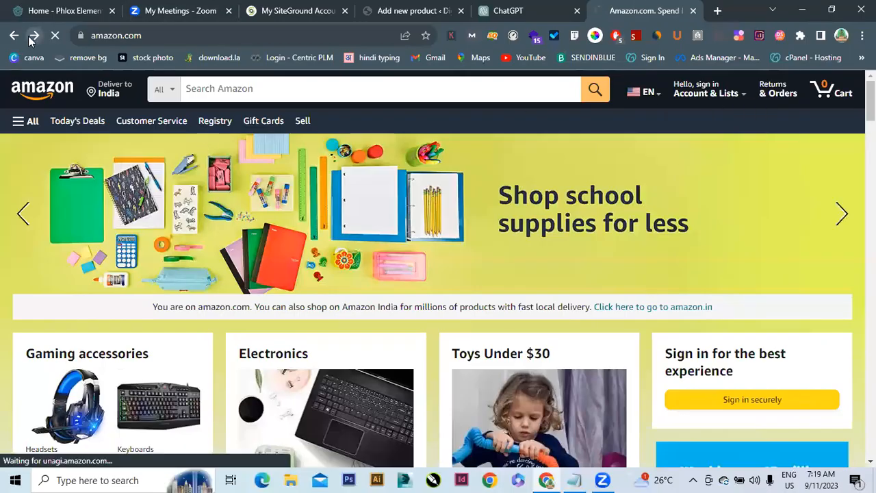
click(32, 37)
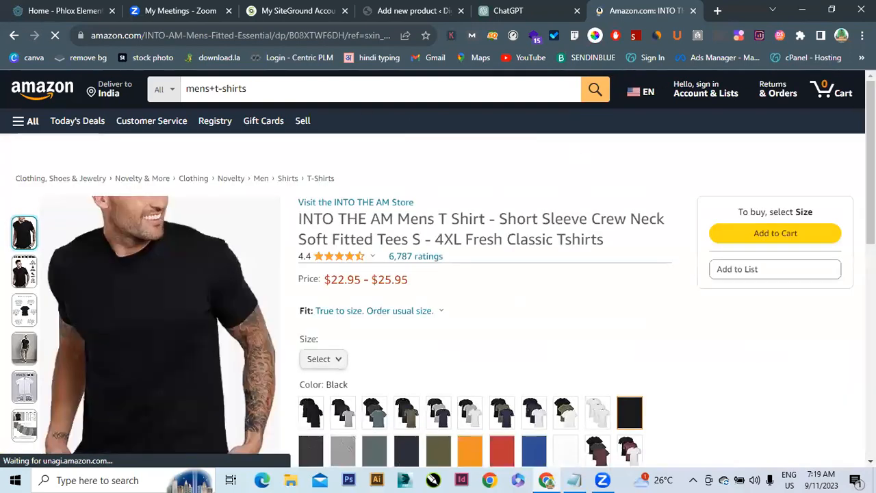
scroll(871, 223, down, 5)
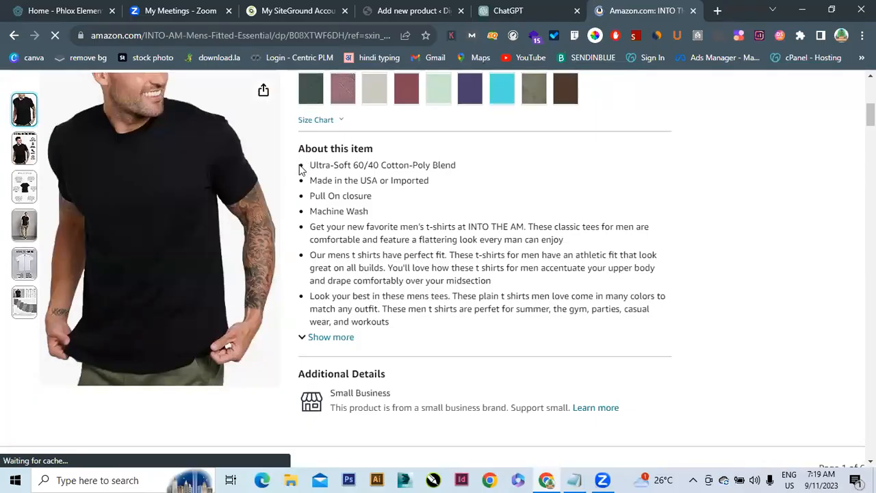
mouse_move(309, 165)
mouse_down()
mouse_move(375, 217)
mouse_move(477, 223)
mouse_move(479, 239)
mouse_move(548, 240)
mouse_move(321, 255)
mouse_move(566, 240)
mouse_up()
key(ctrl+c)
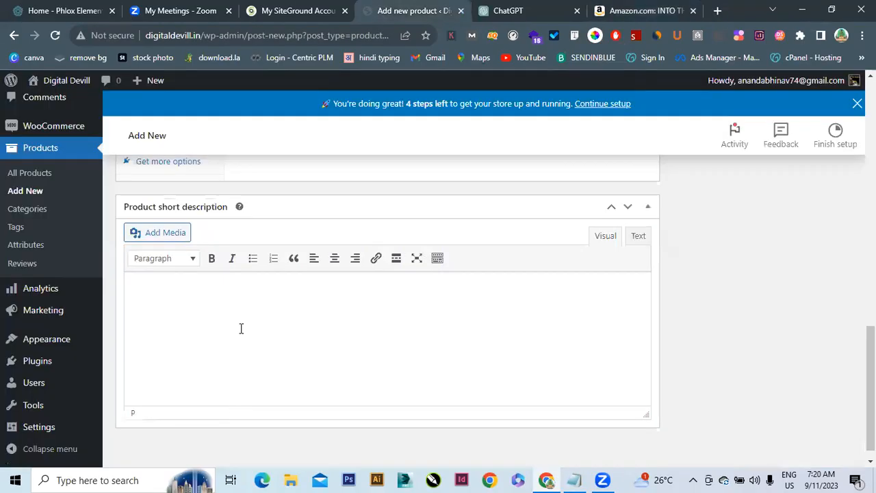
click(241, 329)
Paste the five feature bullets into the Product short description, then scroll up to Product data
key(ctrl+v)
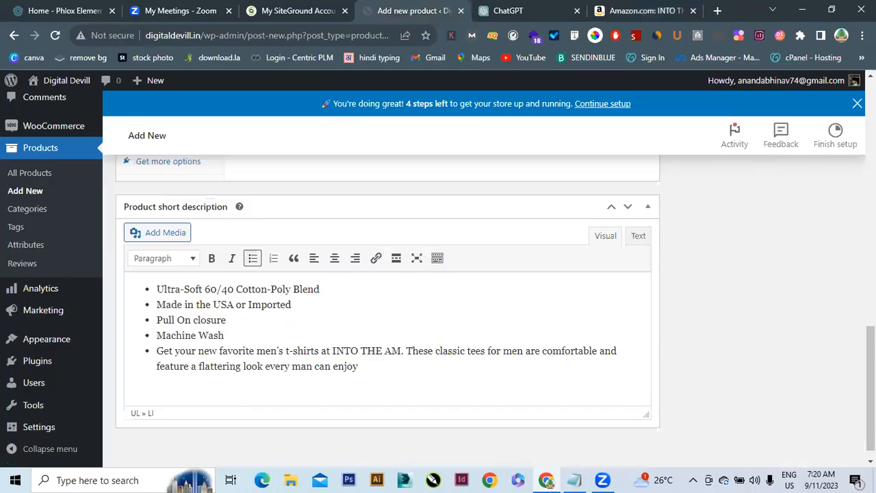
scroll(870, 383, up, 1)
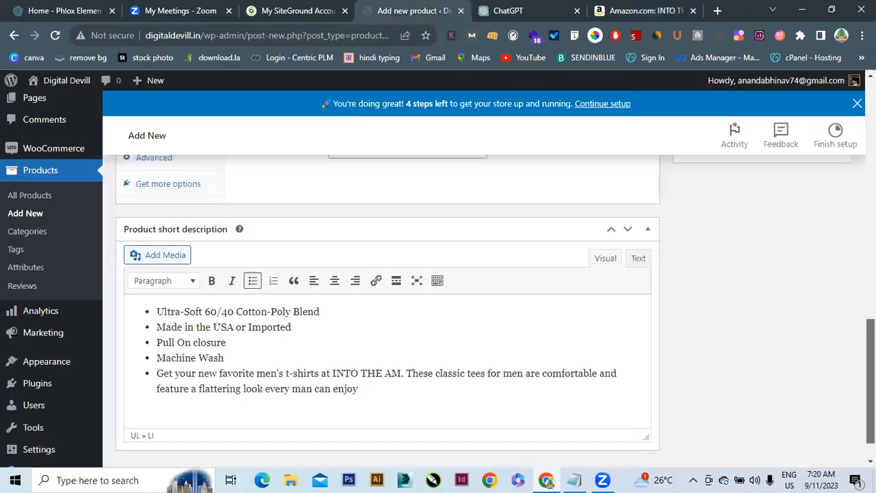
scroll(871, 384, up, 4)
drag(871, 306, 871, 293)
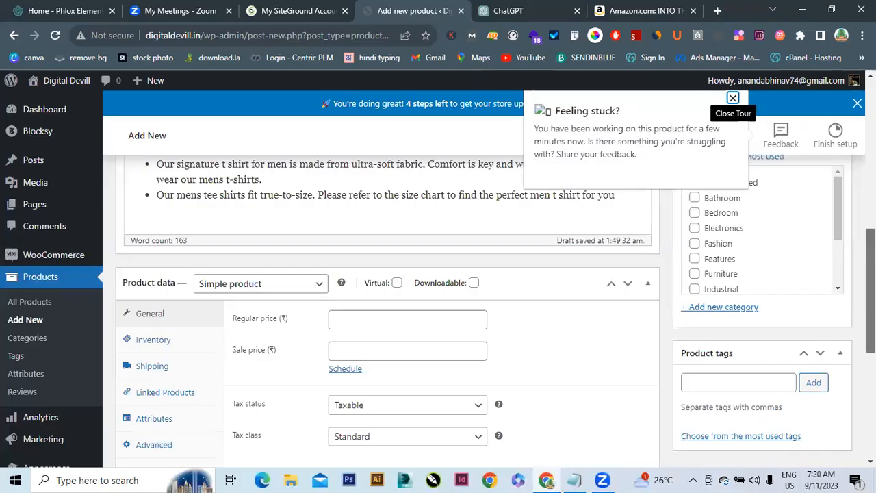
Focus the Regular price field, then switch to the Amazon tab to check the T-shirt's price
scroll(346, 296, down, 1)
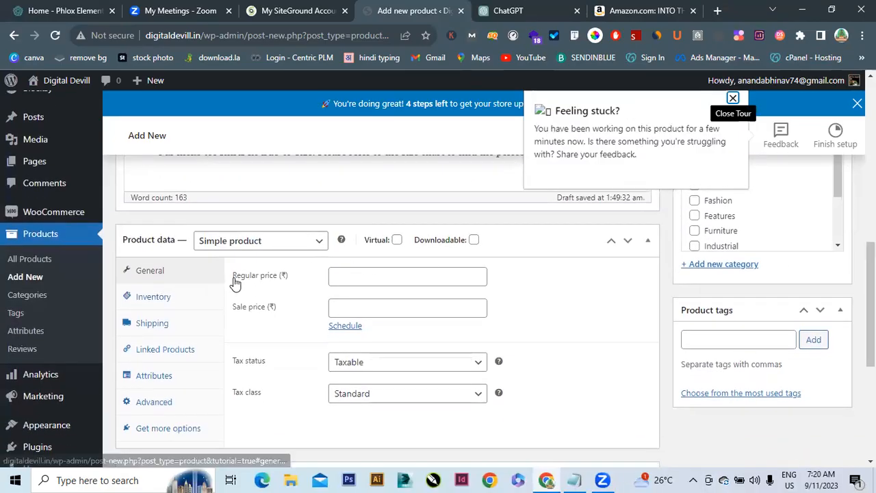
click(404, 275)
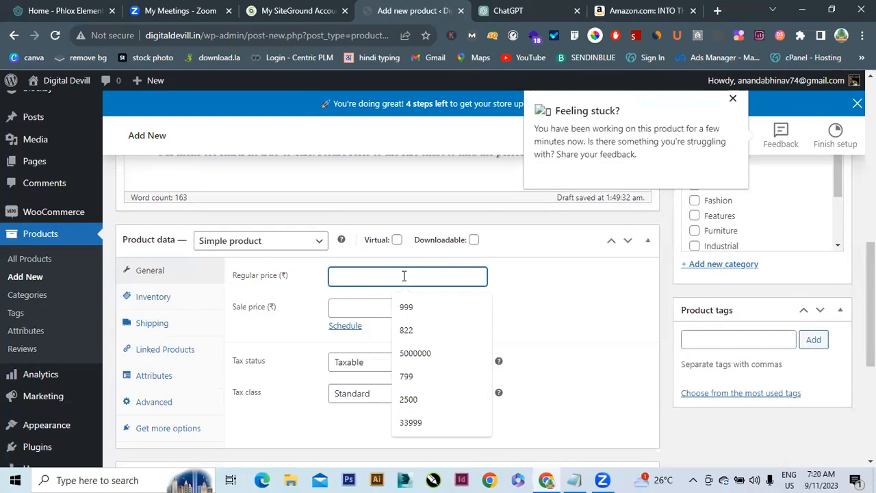
click(630, 8)
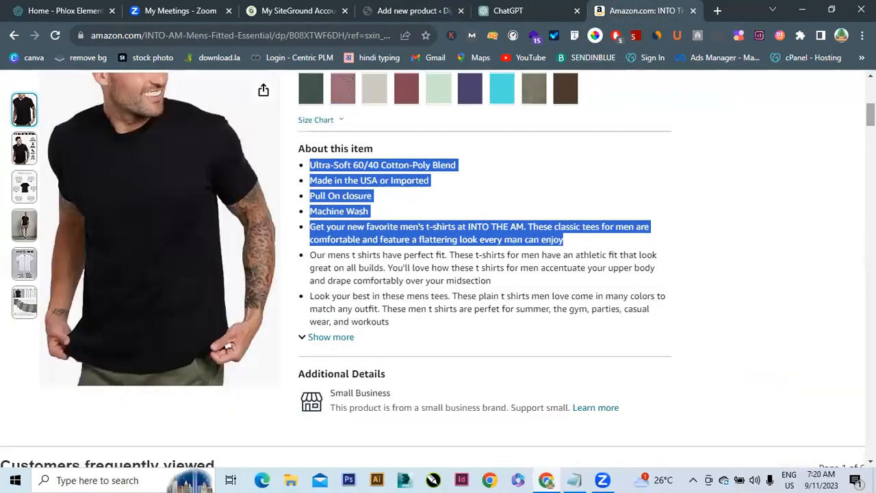
scroll(438, 267, up, 5)
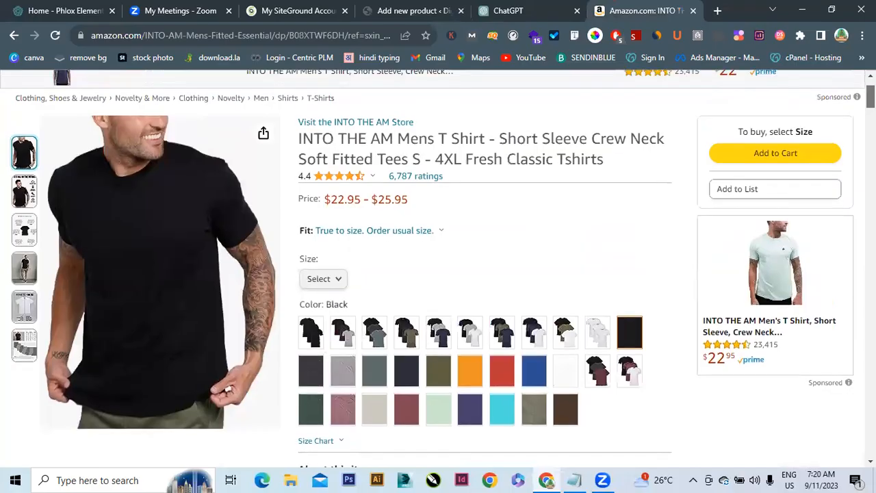
scroll(438, 267, up, 2)
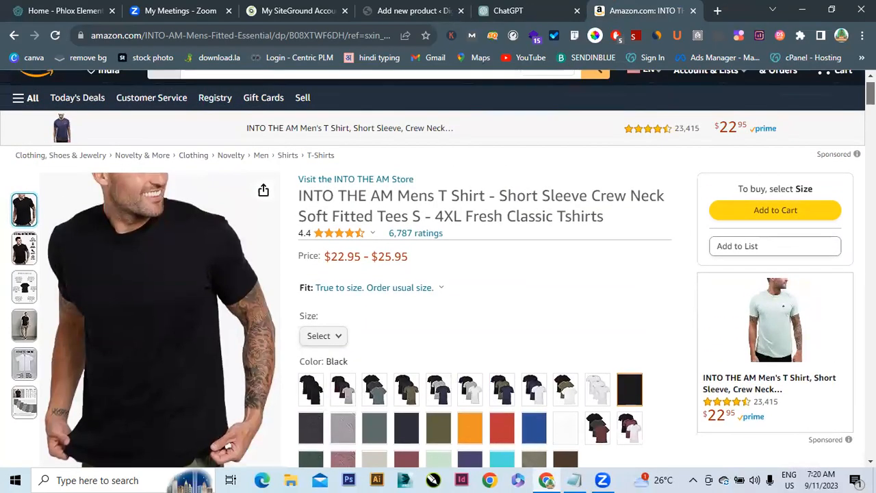
scroll(438, 267, down, 1)
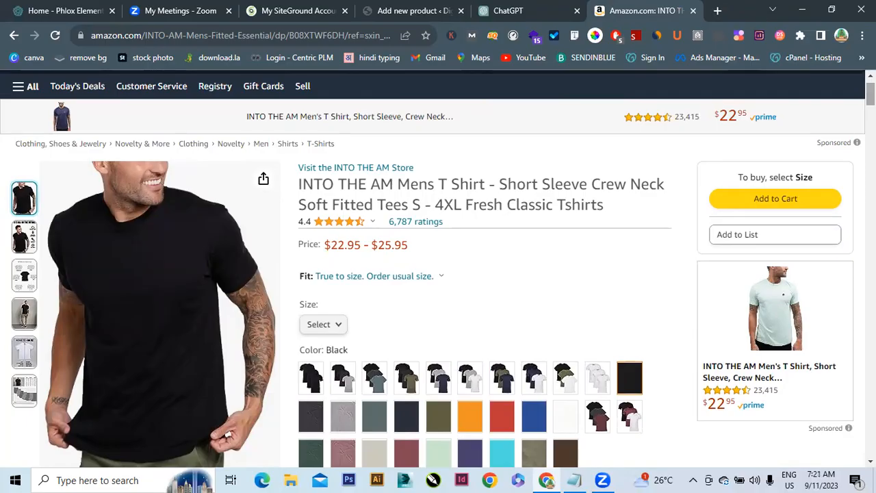
scroll(438, 267, down, 15)
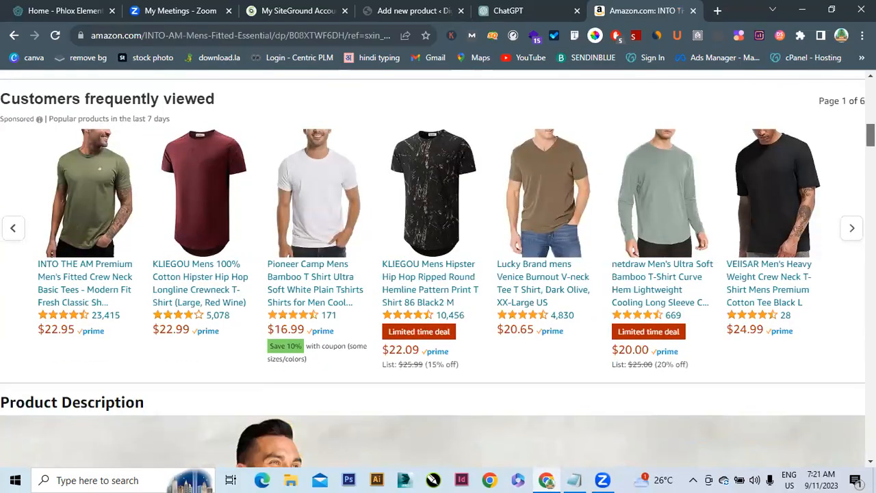
scroll(707, 301, down, 1)
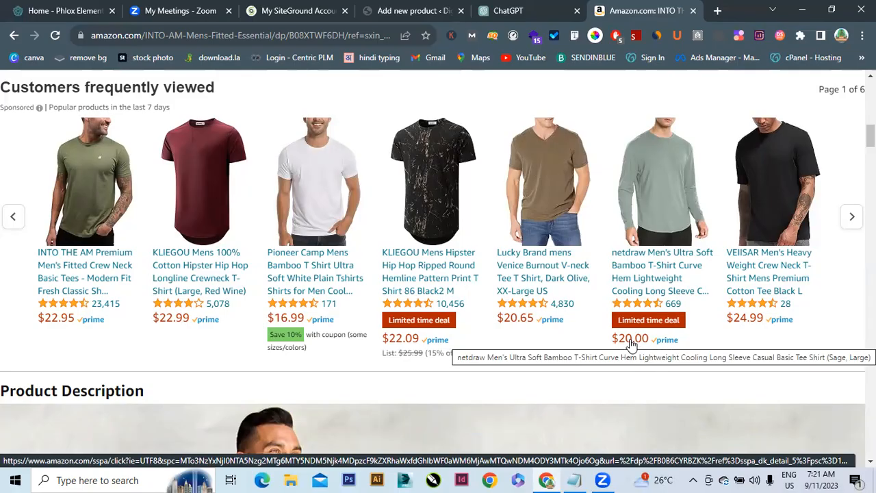
Back in WordPress, enter a regular price of 999 and a sale price of 799
click(420, 8)
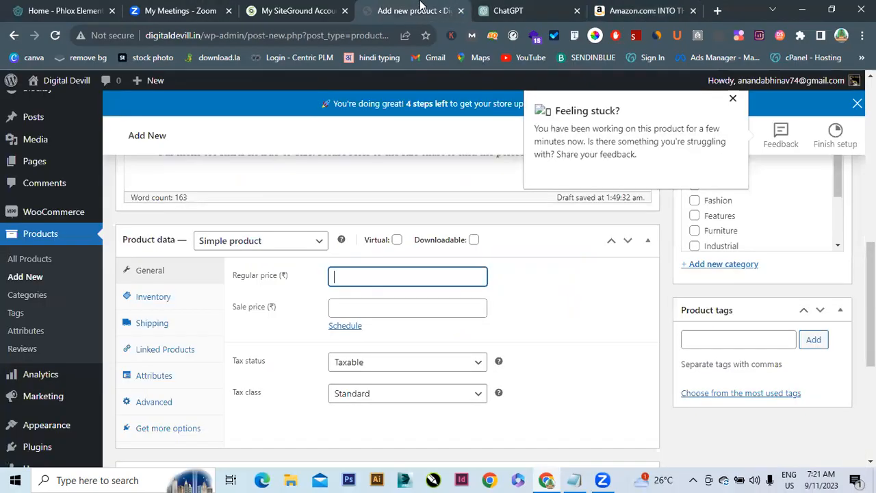
click(372, 275)
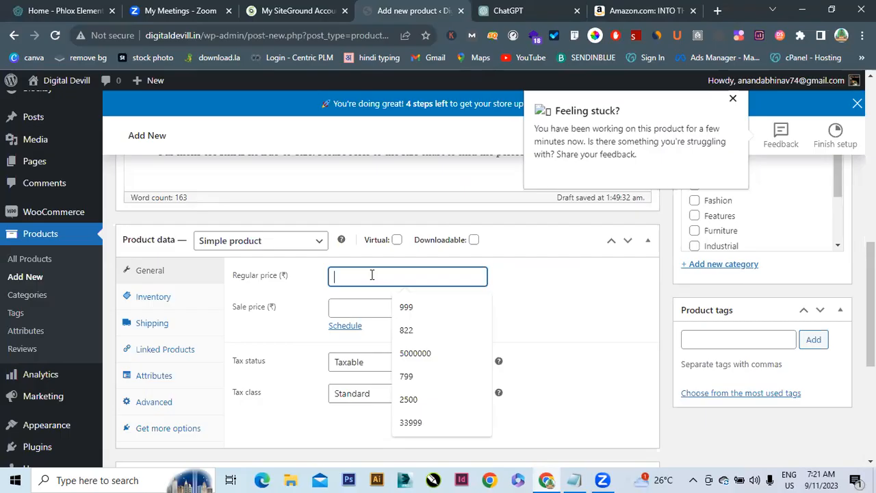
text(999)
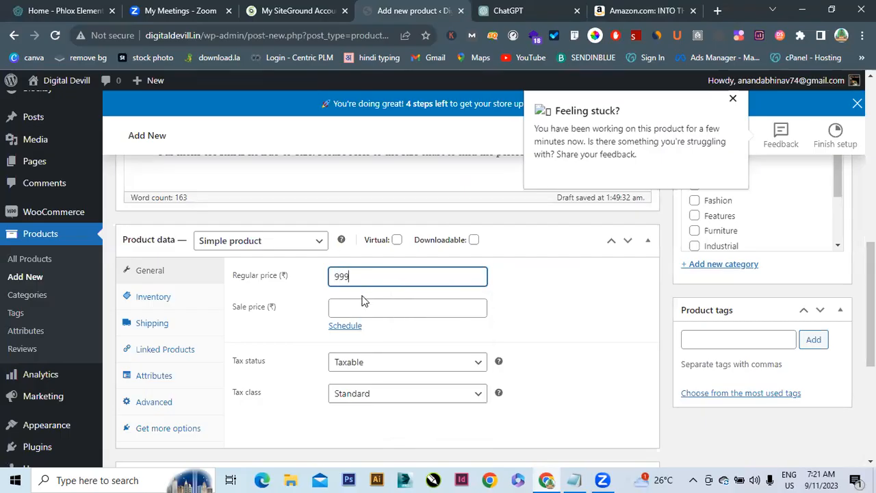
click(363, 308)
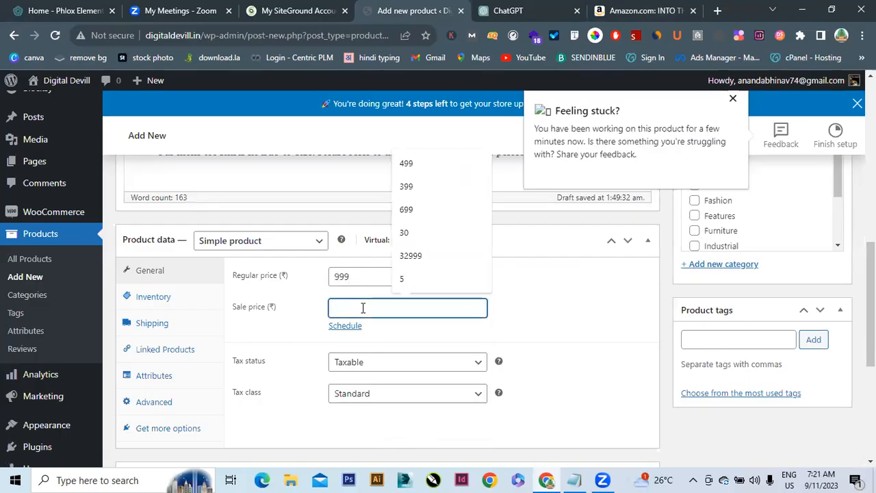
text(799)
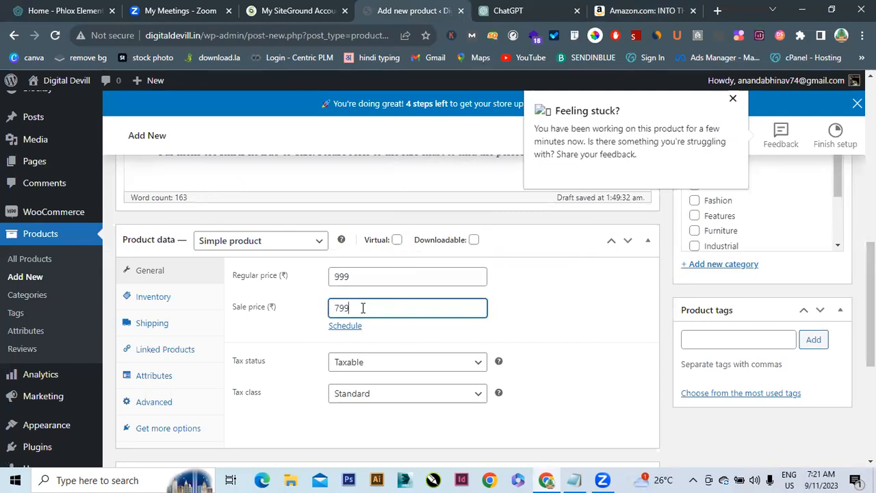
Keep Tax status as Taxable and choose the GST 10 tax class
click(385, 364)
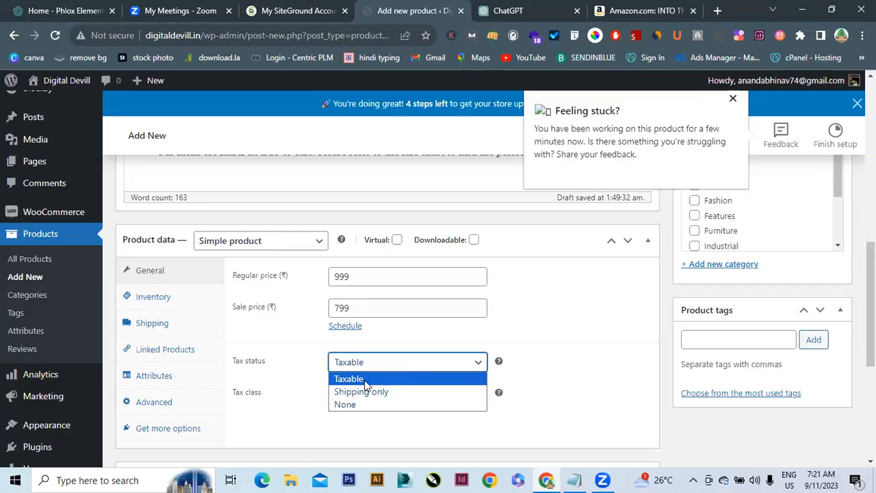
click(365, 381)
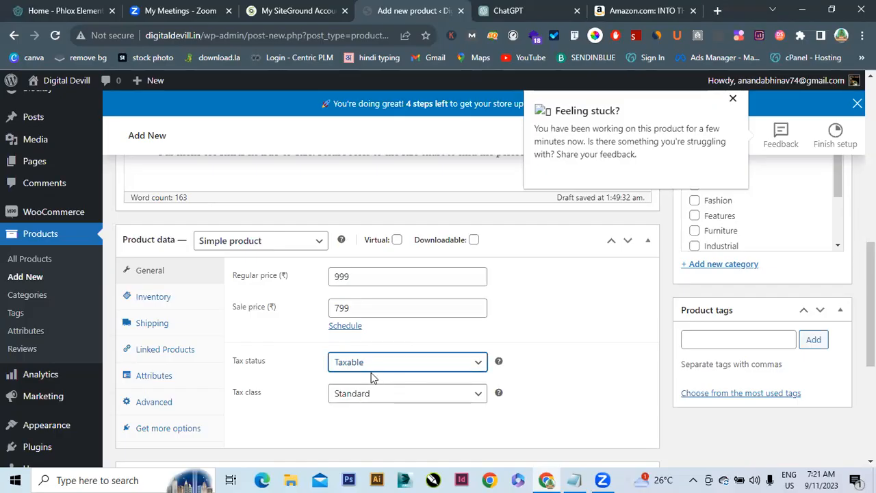
click(401, 399)
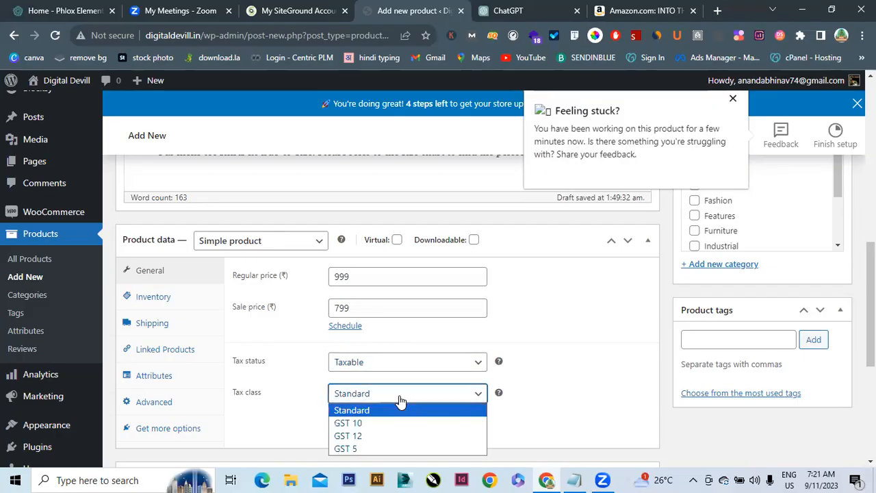
click(352, 423)
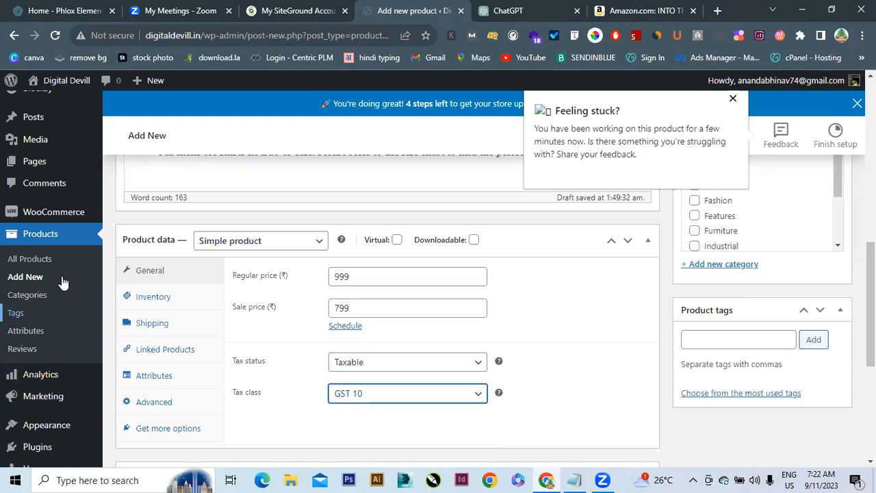
In Inventory, set the SKU to SAM-T345 and turn on stock quantity tracking
click(157, 302)
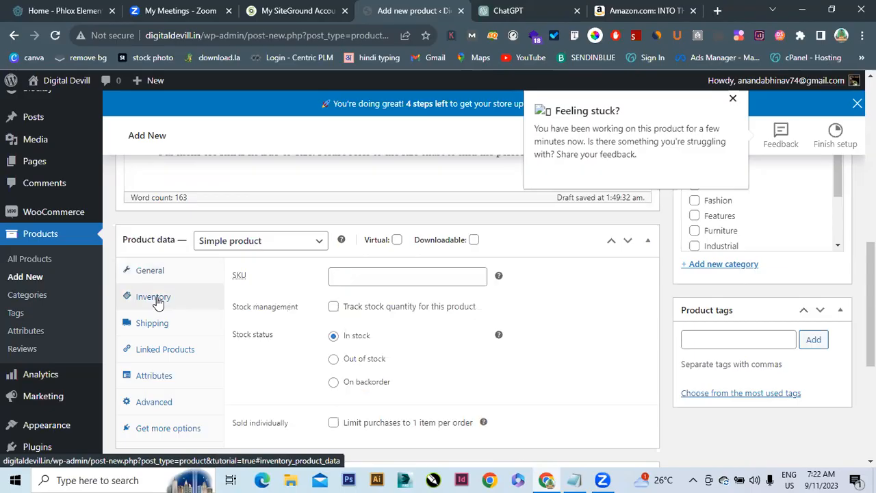
click(444, 276)
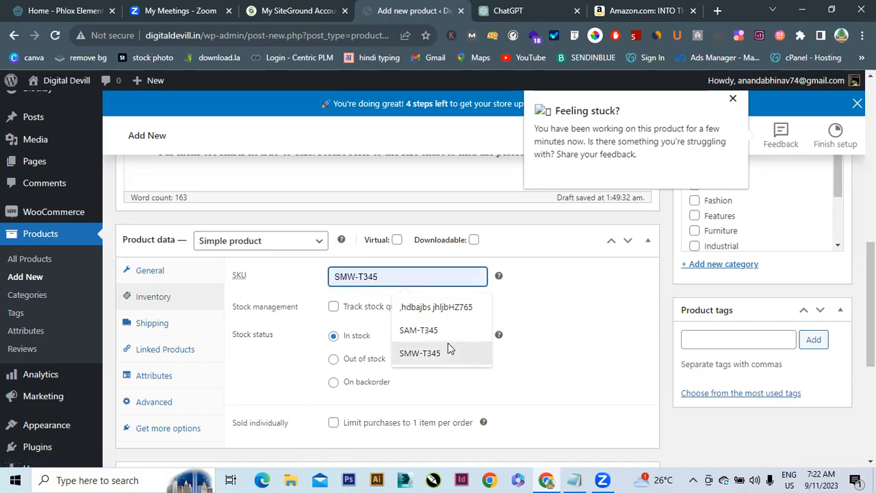
click(419, 330)
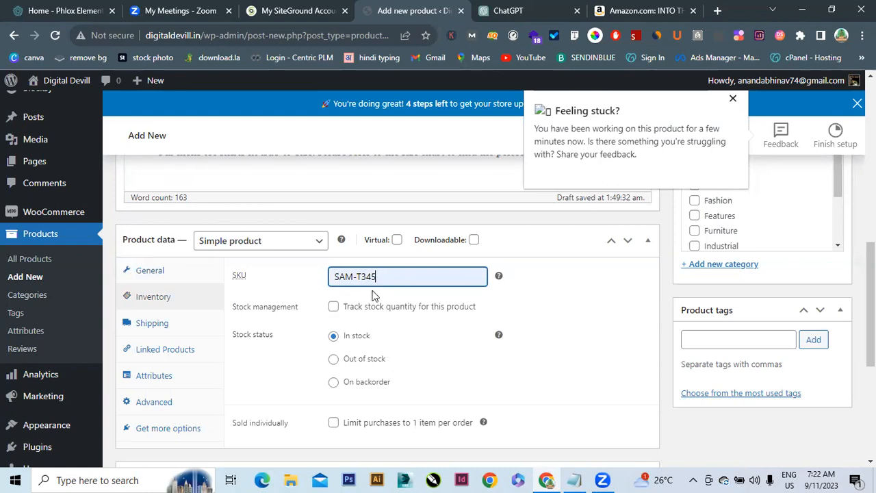
click(334, 307)
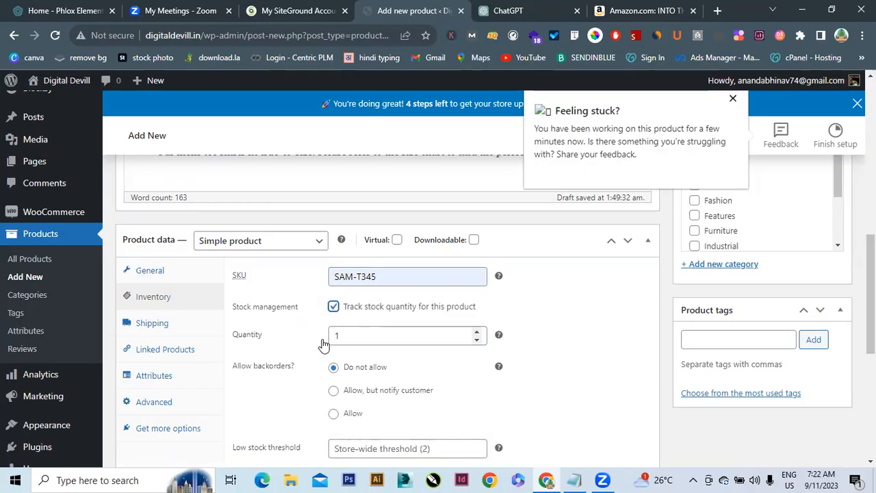
Change the stock quantity from 1 to 20, leaving backorders at Do not allow
click(350, 337)
key(BackSpace)
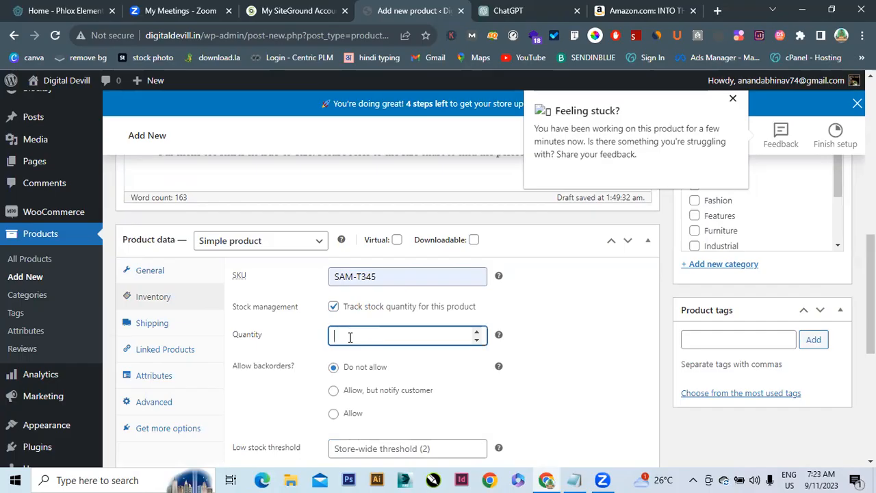
text(20)
drag(253, 365, 301, 369)
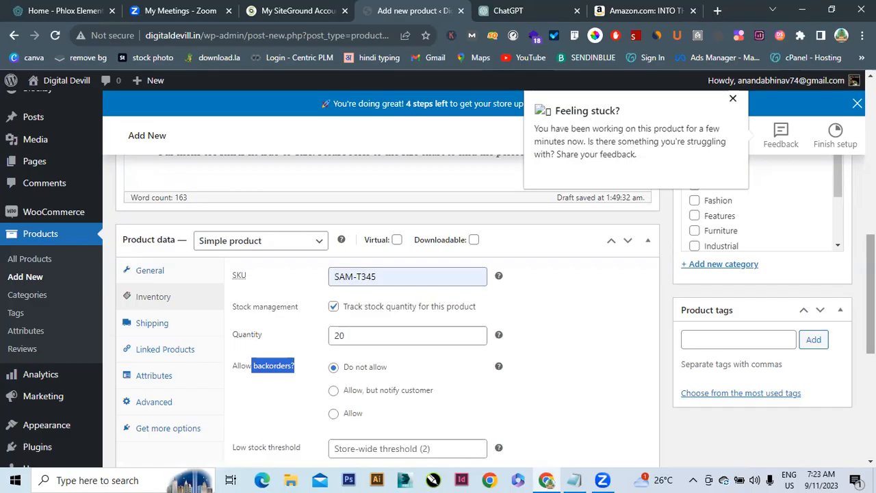
Enter 7 as the product's low stock threshold, replacing an initial 5
scroll(237, 336, down, 2)
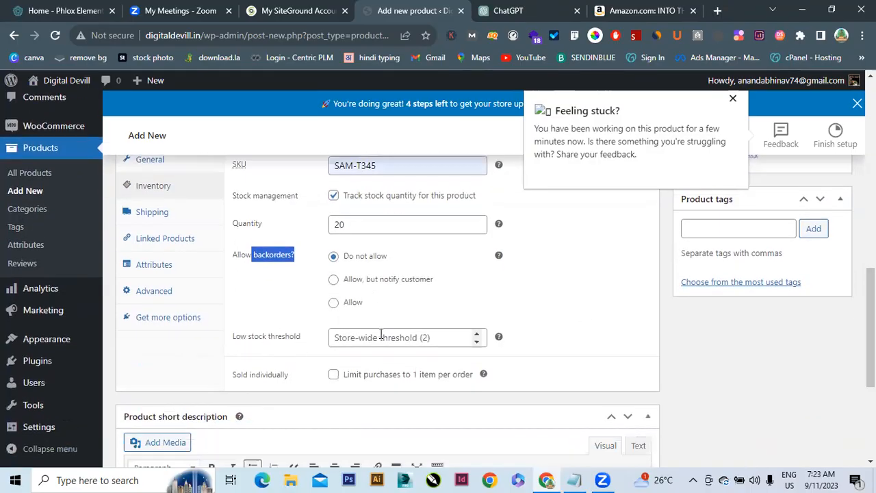
click(383, 336)
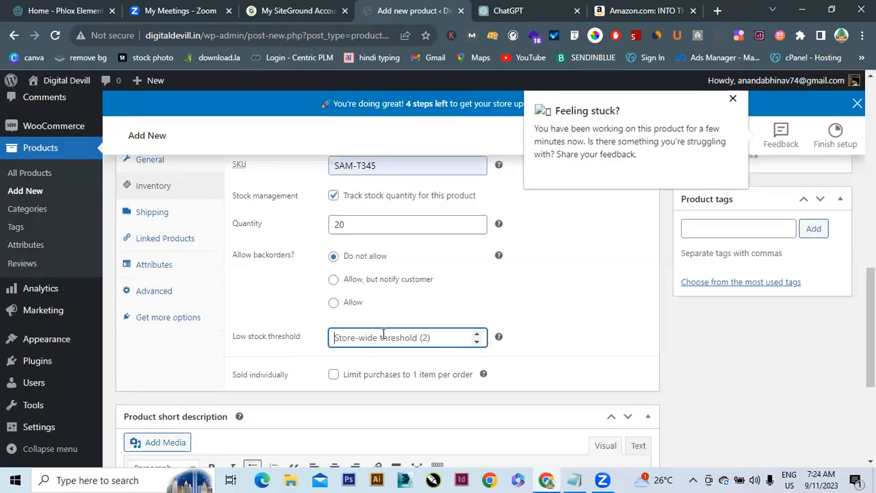
text(5)
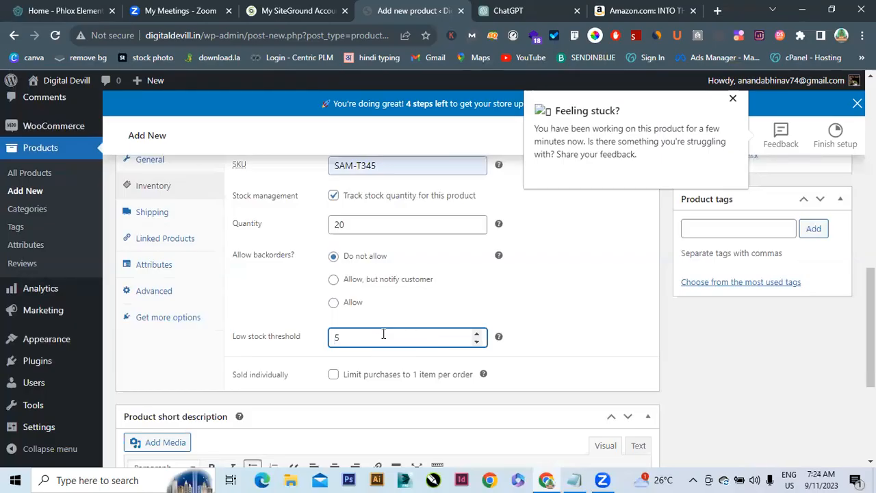
key(BackSpace)
text(7)
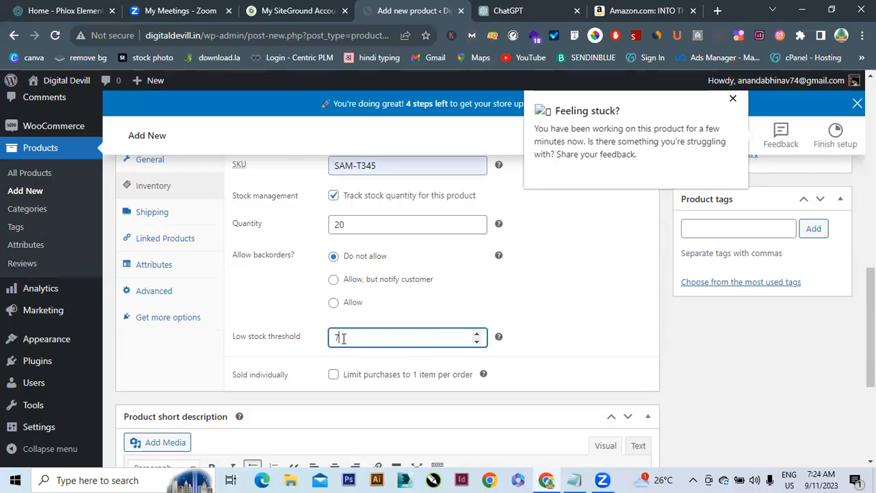
In Shipping, set the product weight to 0.3 kg
click(174, 223)
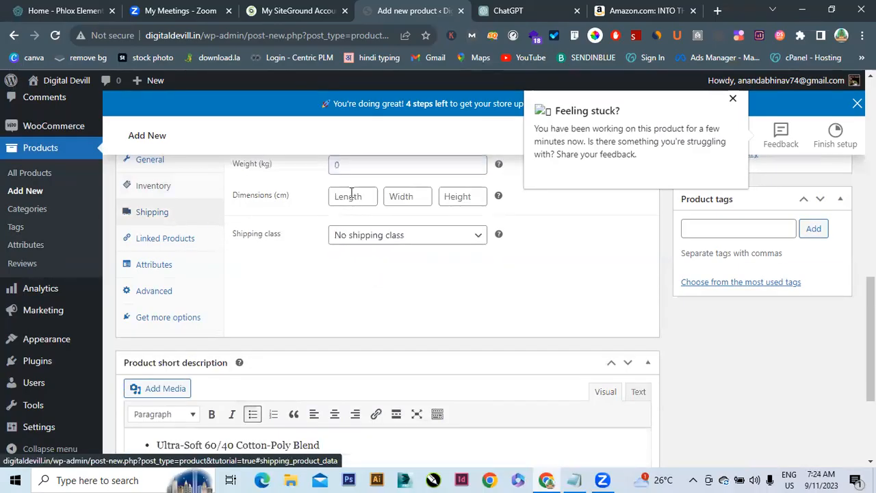
scroll(499, 169, up, 1)
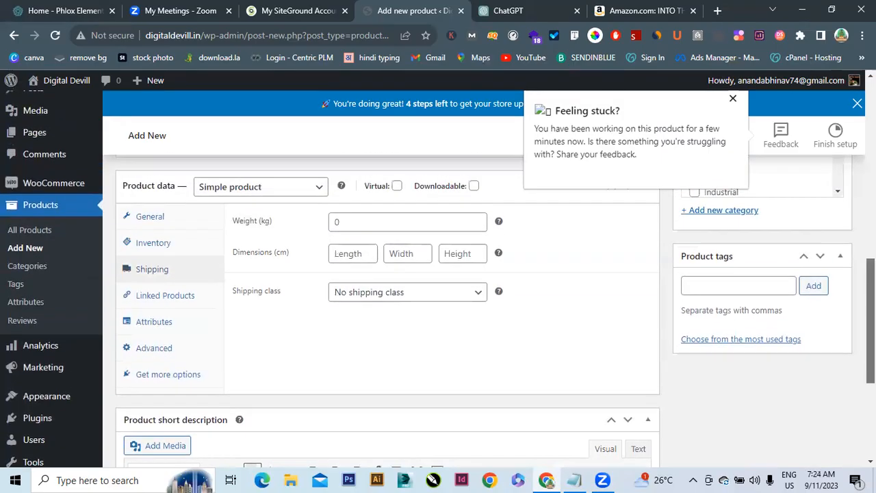
click(393, 226)
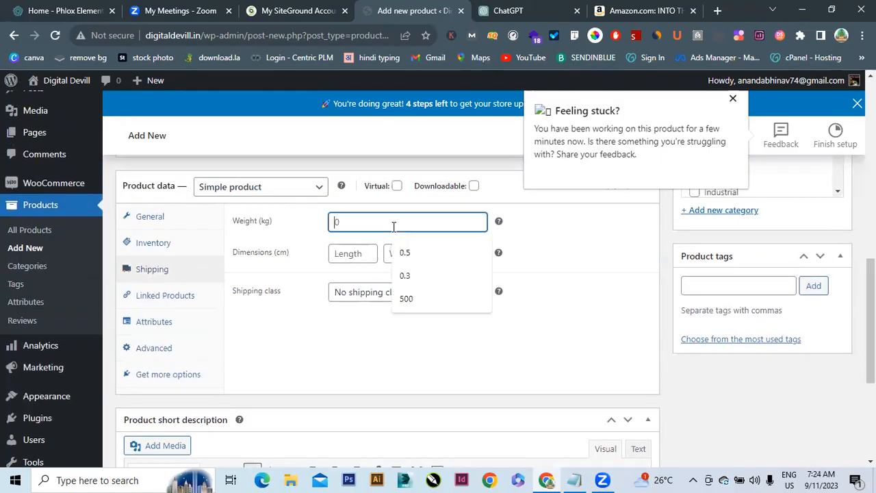
click(411, 277)
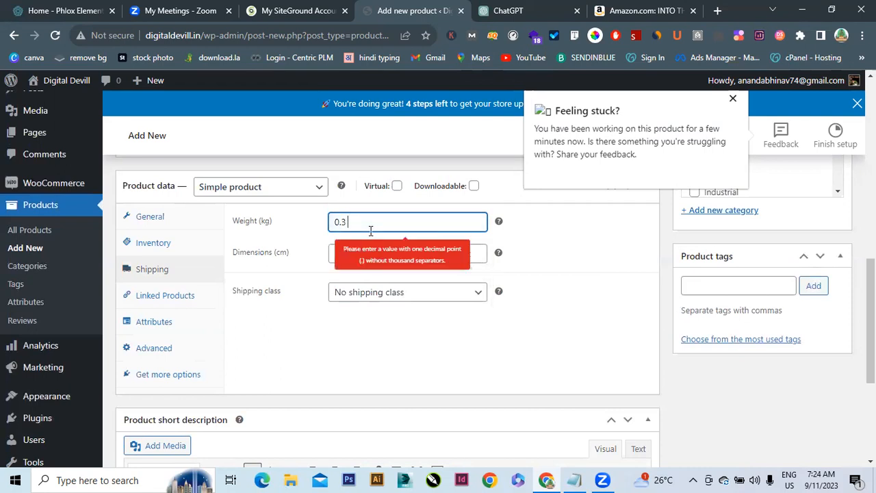
click(512, 250)
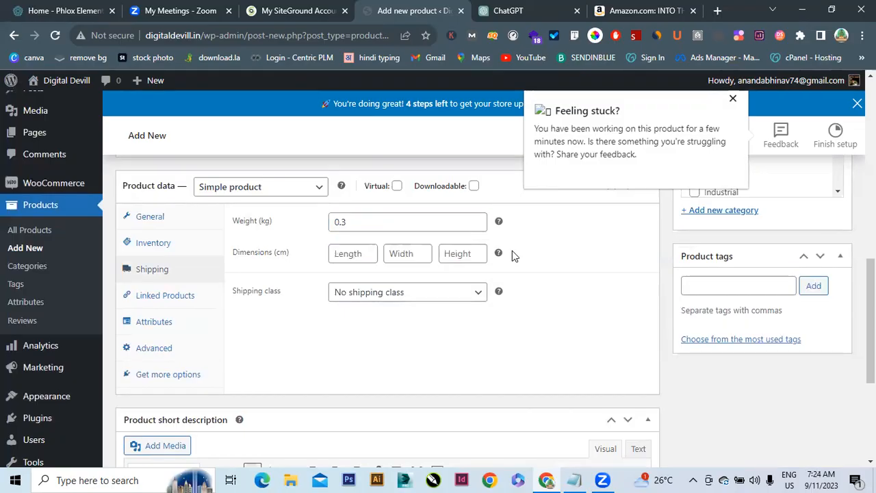
Set package dimensions to 60 × 65 × 15 cm and keep no shipping class
click(352, 255)
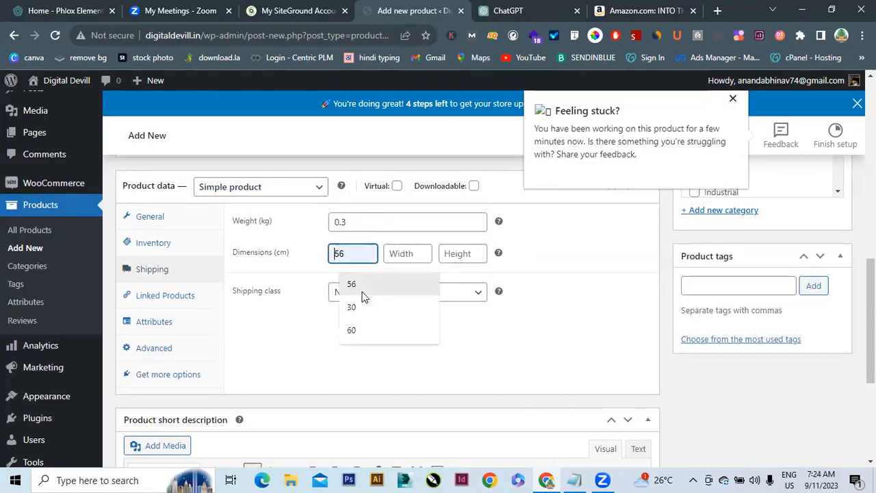
click(362, 331)
click(418, 256)
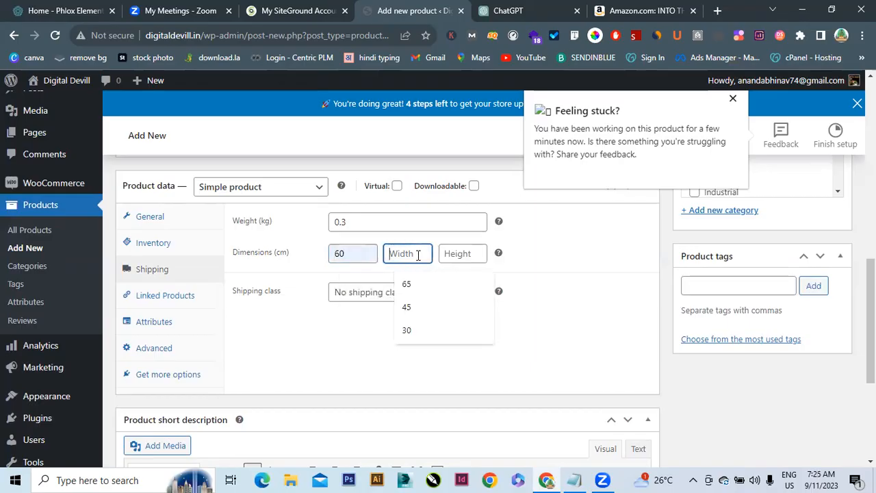
click(418, 294)
click(457, 254)
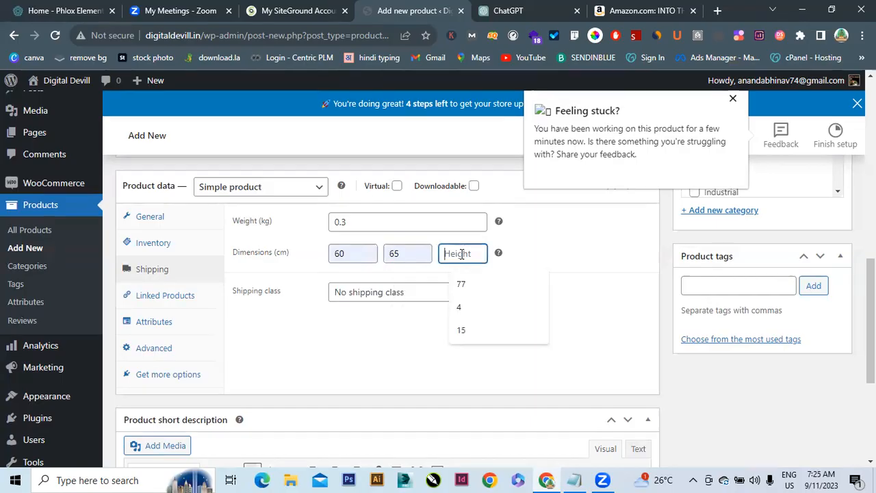
click(464, 330)
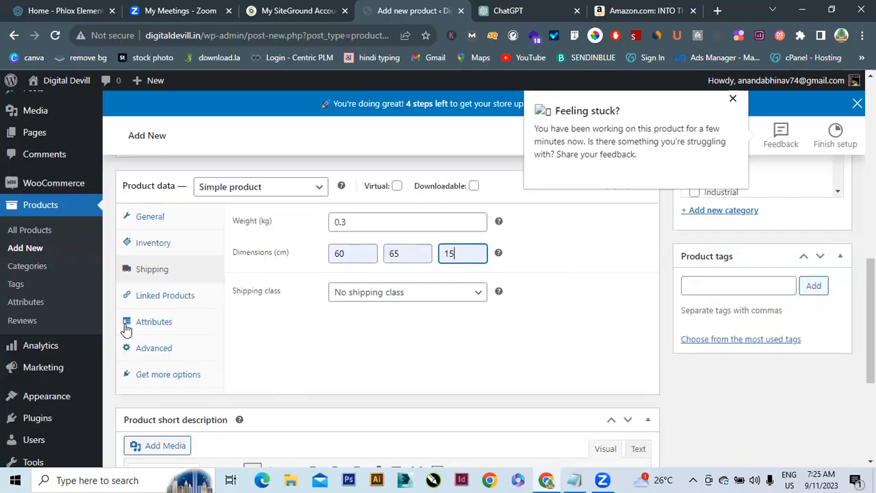
click(452, 299)
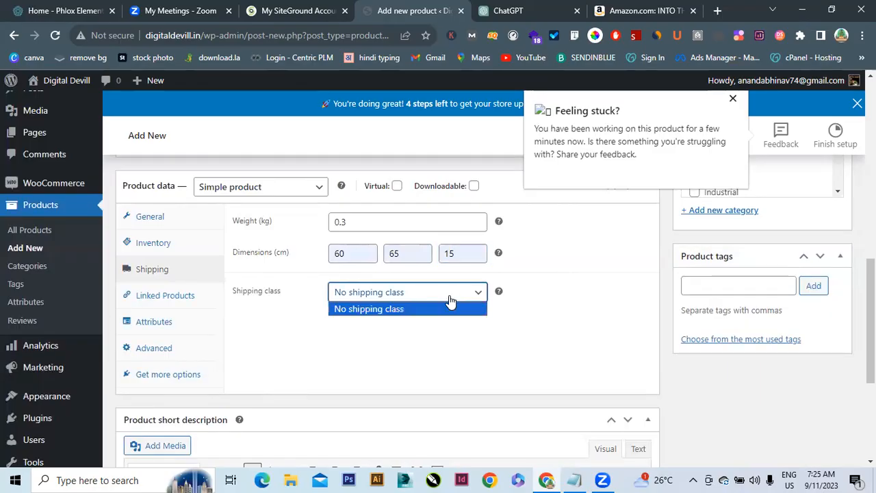
click(405, 334)
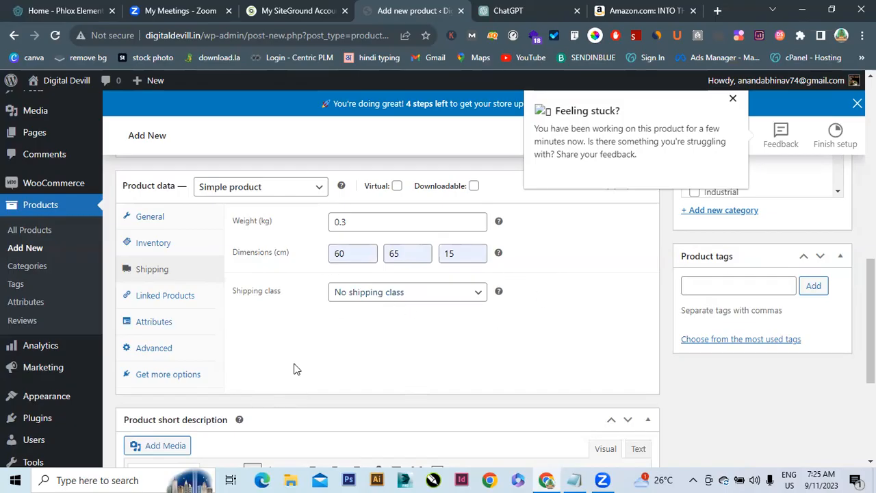
Scroll back up the Add New product page to the Product image box
scroll(871, 321, up, 3)
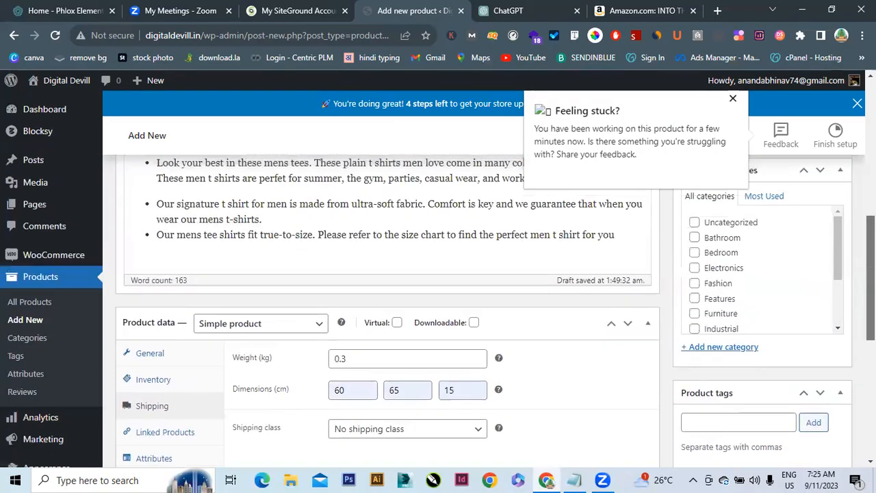
scroll(871, 288, down, 1)
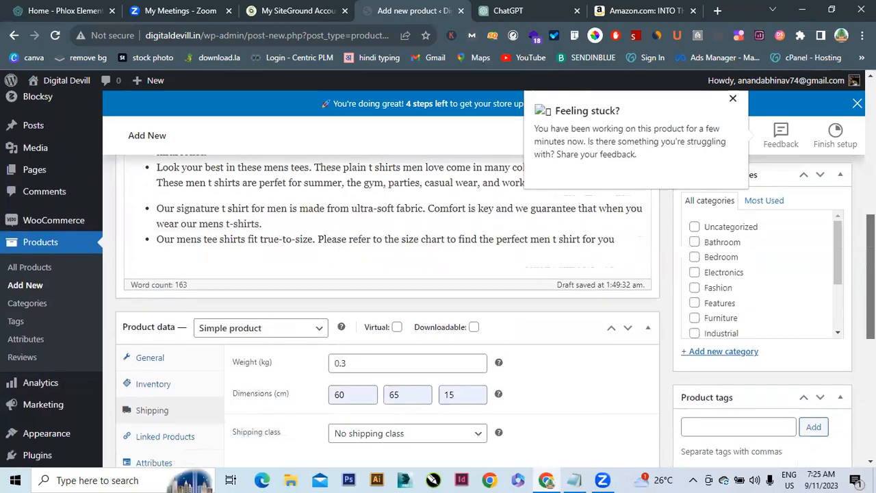
scroll(871, 288, up, 1)
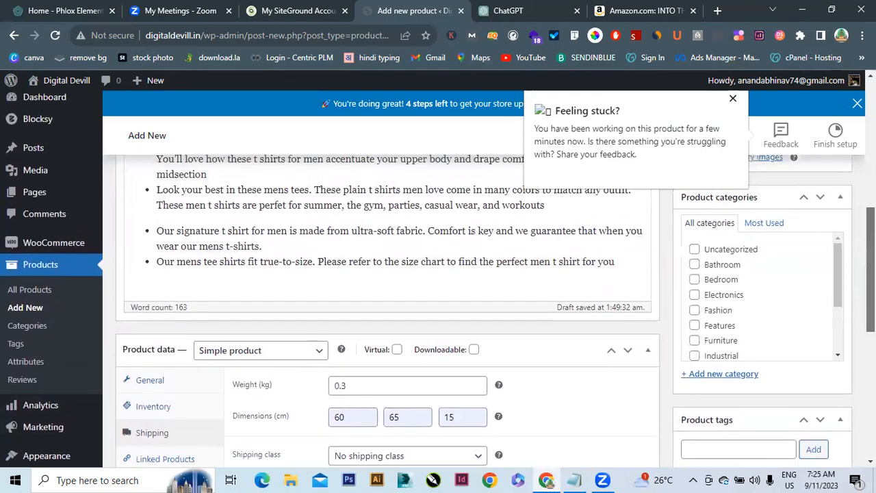
drag(871, 273, 871, 275)
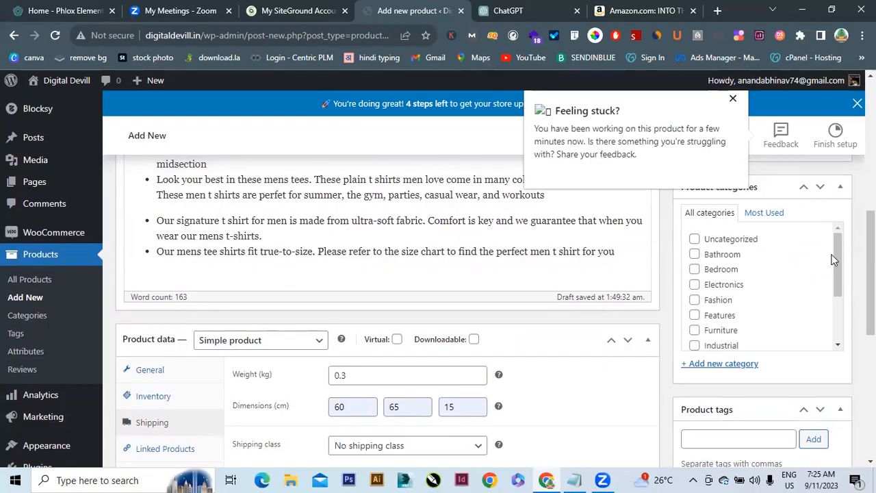
drag(837, 253, 871, 187)
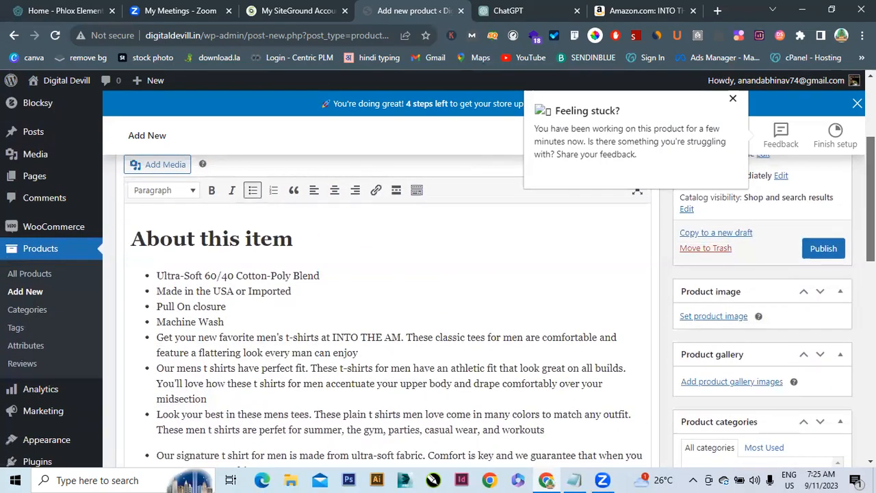
Set the red t-shirt photo Group-8021.jpg from the Media Library as the product image
click(712, 317)
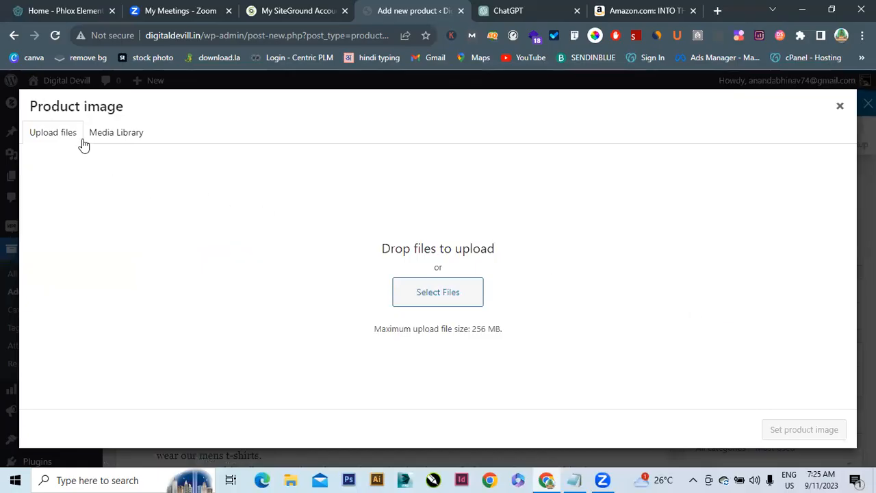
click(115, 137)
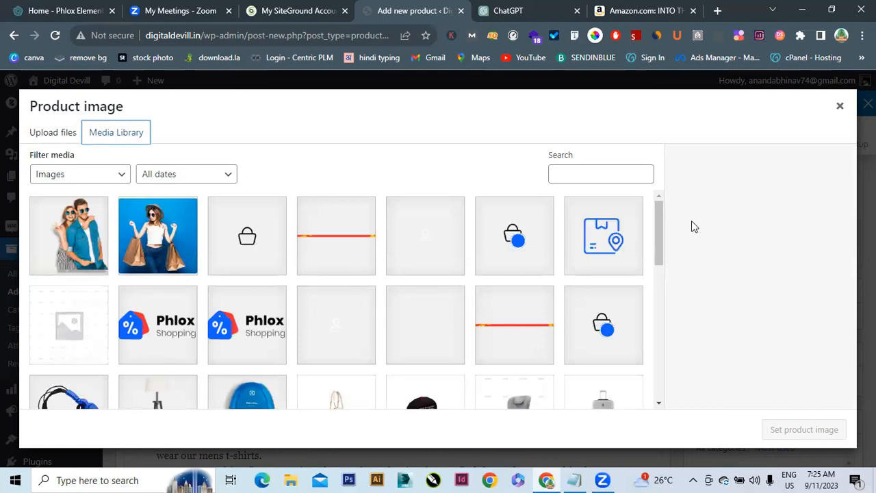
drag(660, 217, 666, 280)
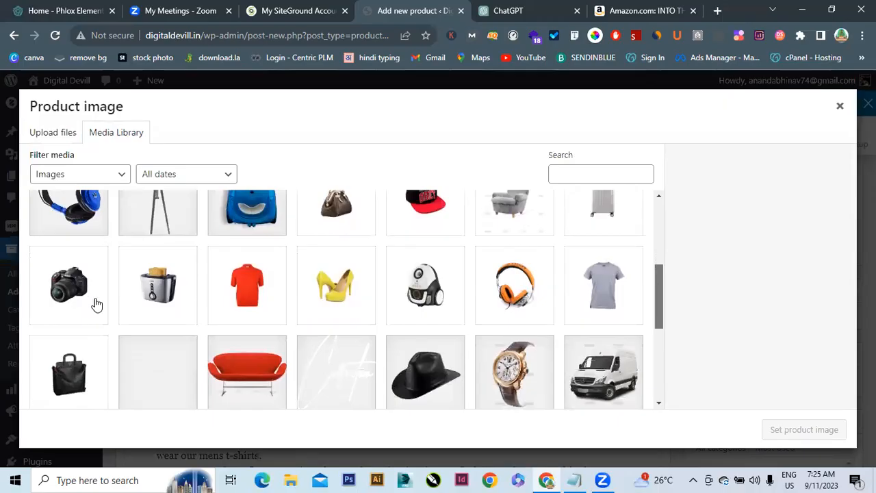
click(259, 285)
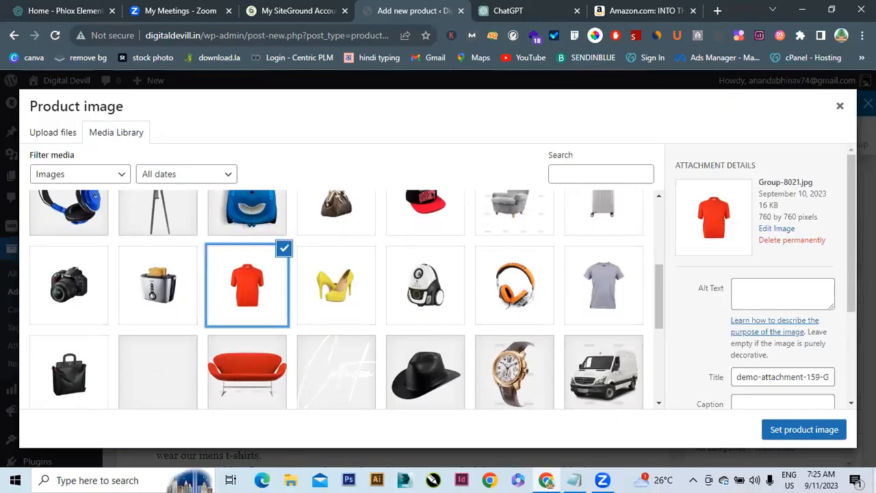
click(790, 433)
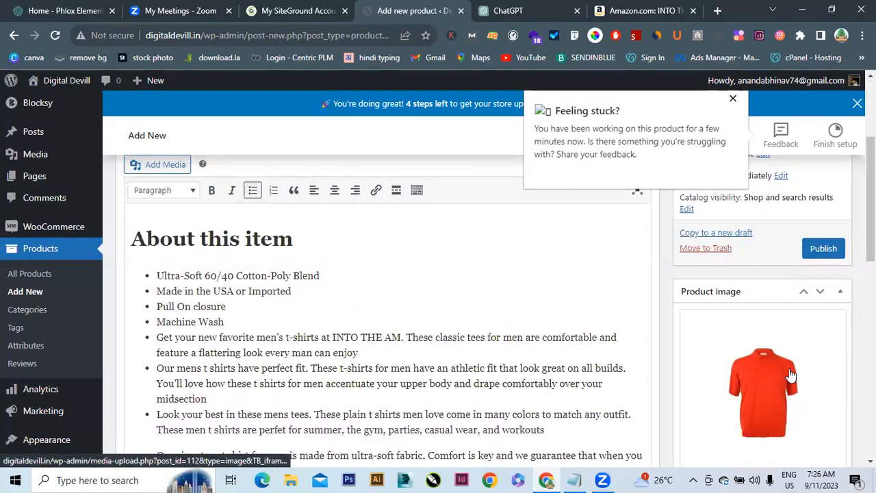
scroll(383, 309, down, 3)
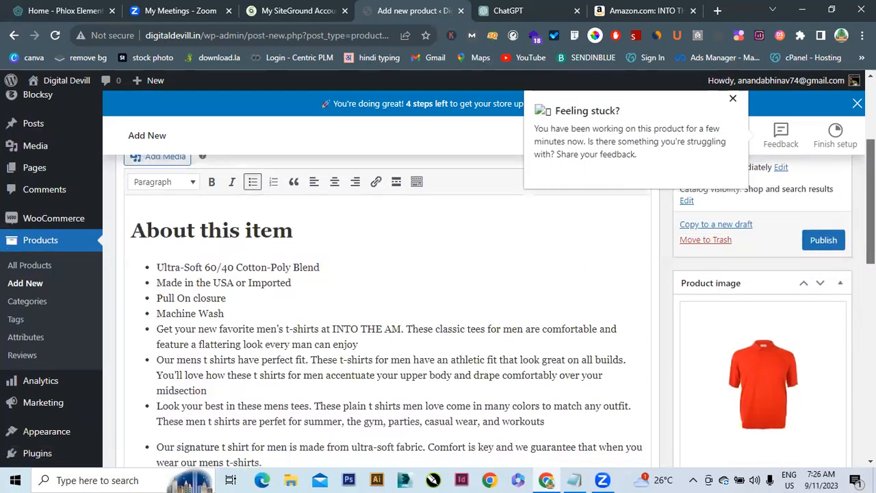
scroll(384, 308, down, 2)
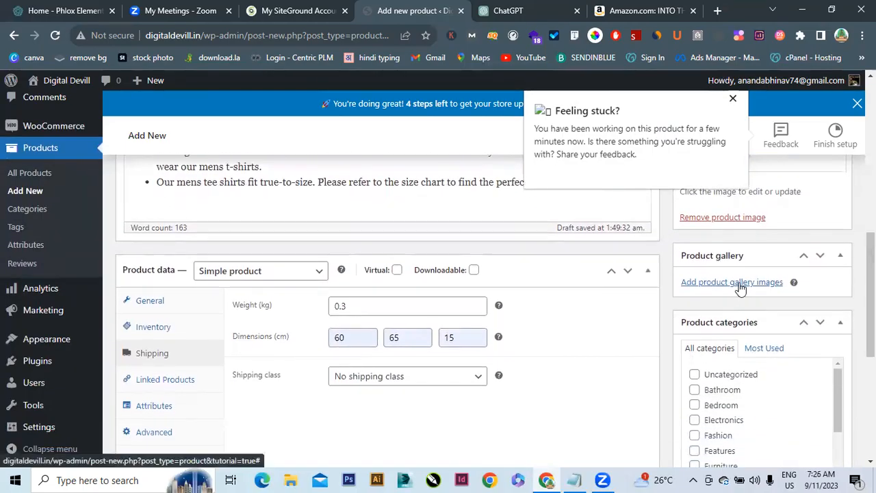
Add the red t-shirt photo to the product gallery
click(740, 287)
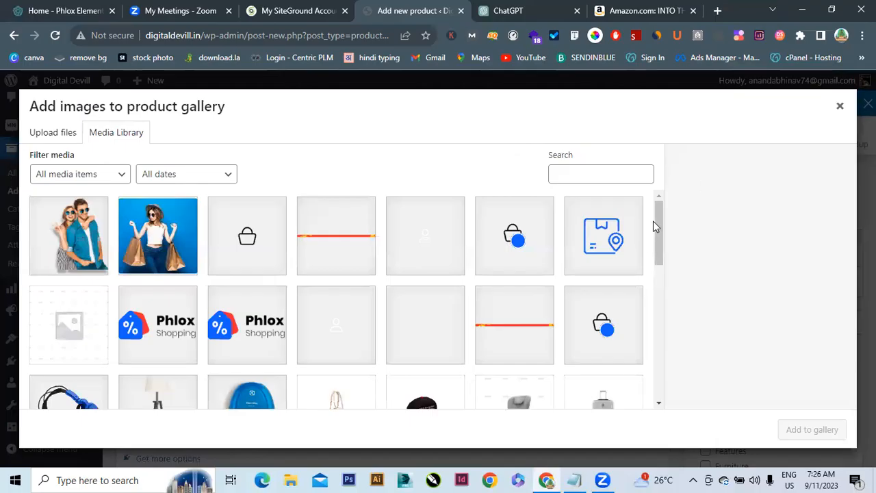
drag(662, 224, 664, 302)
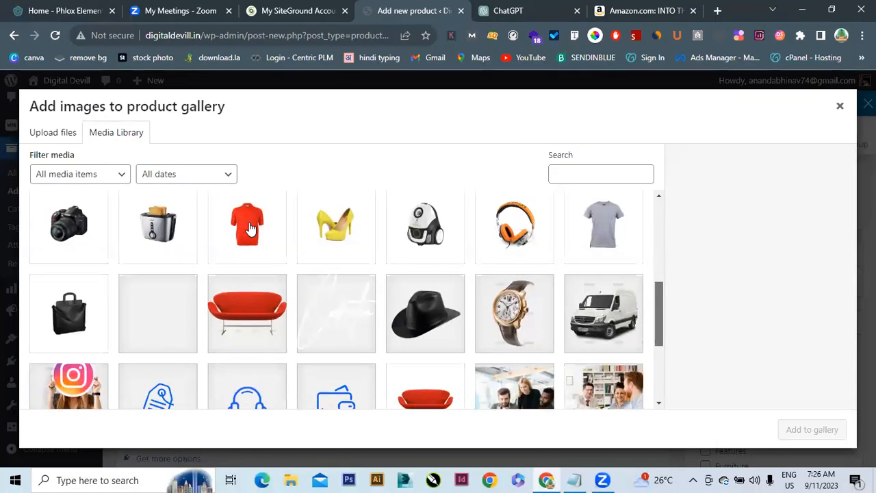
click(248, 226)
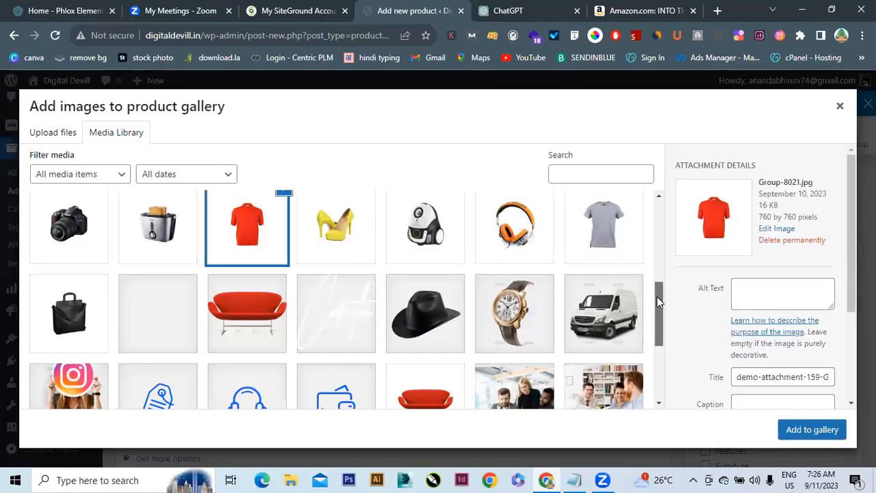
scroll(657, 301, down, 2)
drag(663, 320, 662, 212)
drag(665, 245, 681, 308)
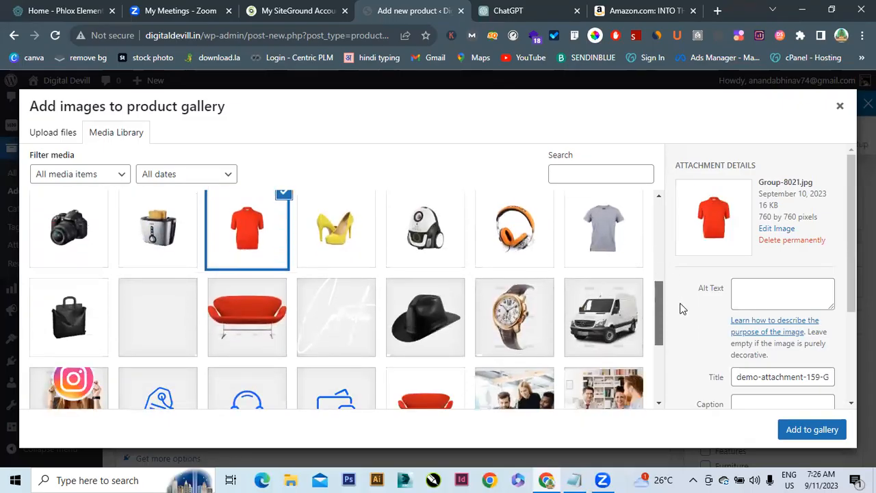
click(811, 429)
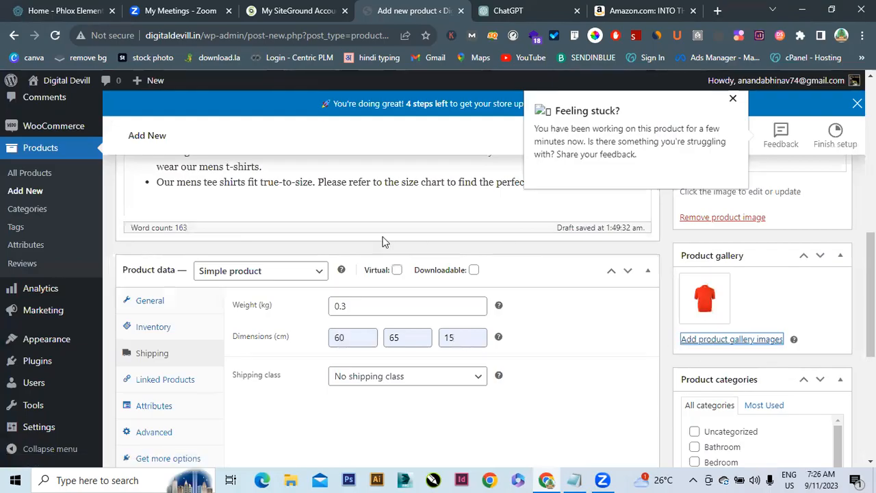
Publish the T-shirt product
scroll(386, 308, down, 2)
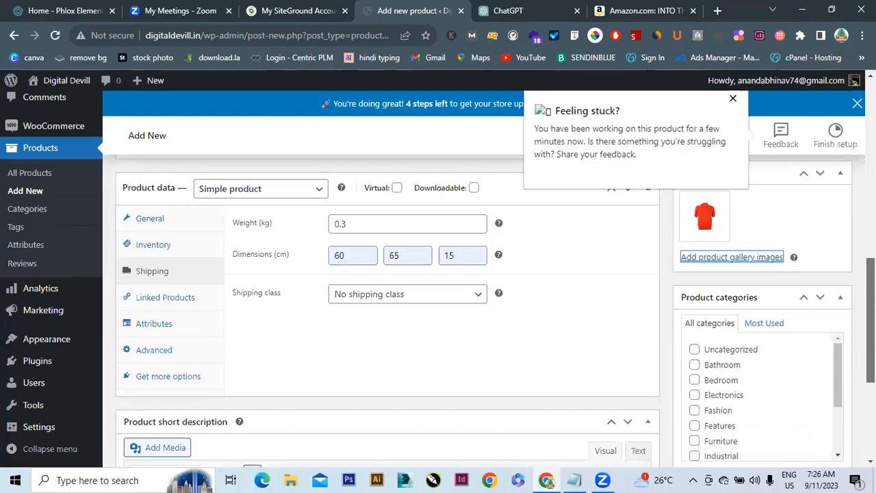
scroll(387, 308, up, 5)
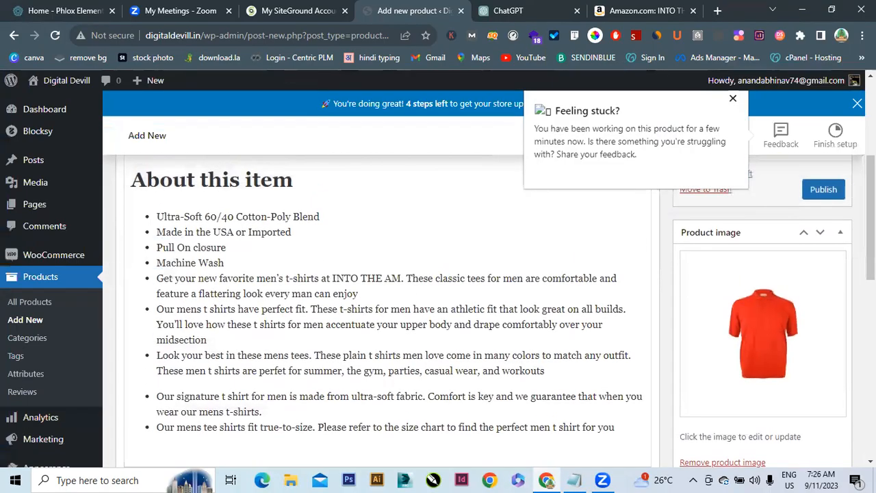
scroll(832, 329, up, 3)
click(835, 348)
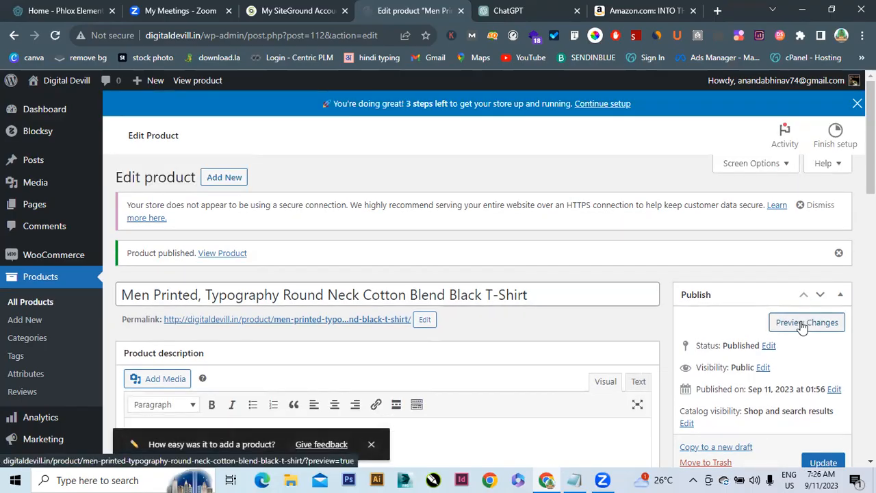
Open the published T-shirt's storefront page in a new tab via Preview Changes
click(802, 326)
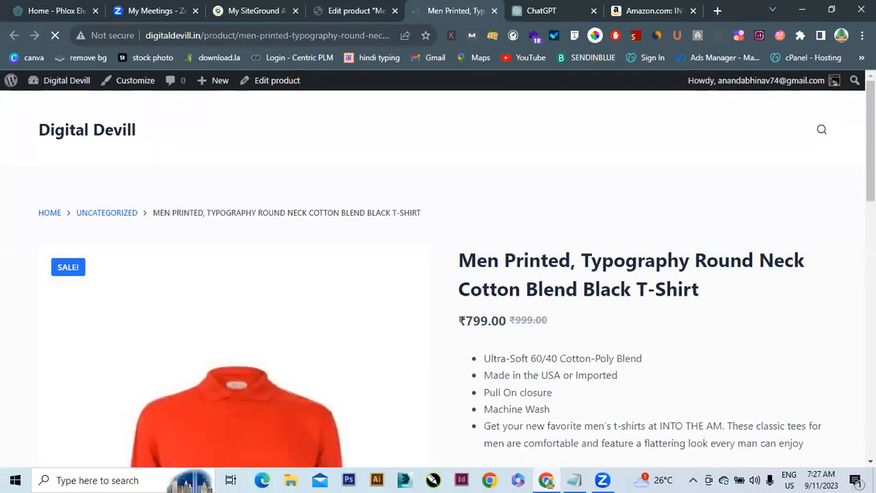
Check the live T-shirt page's stock of 20 and description, then return to the editor
scroll(438, 274, down, 3)
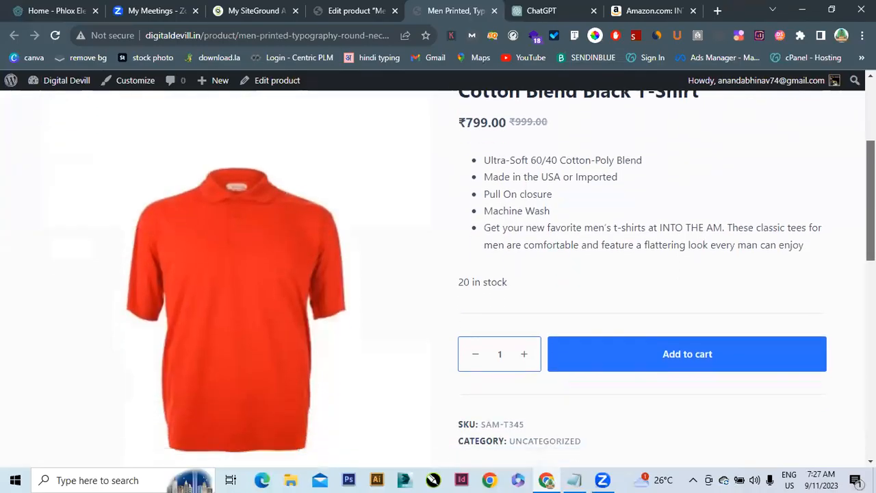
scroll(438, 274, down, 2)
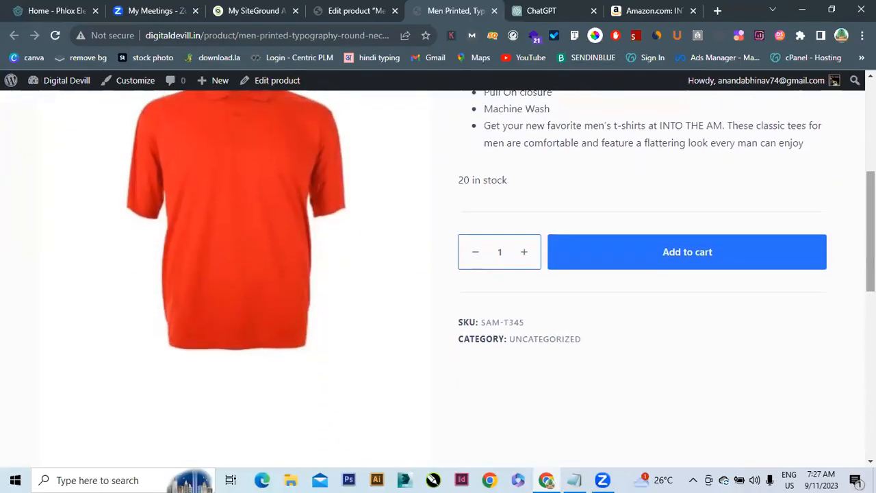
scroll(438, 274, up, 4)
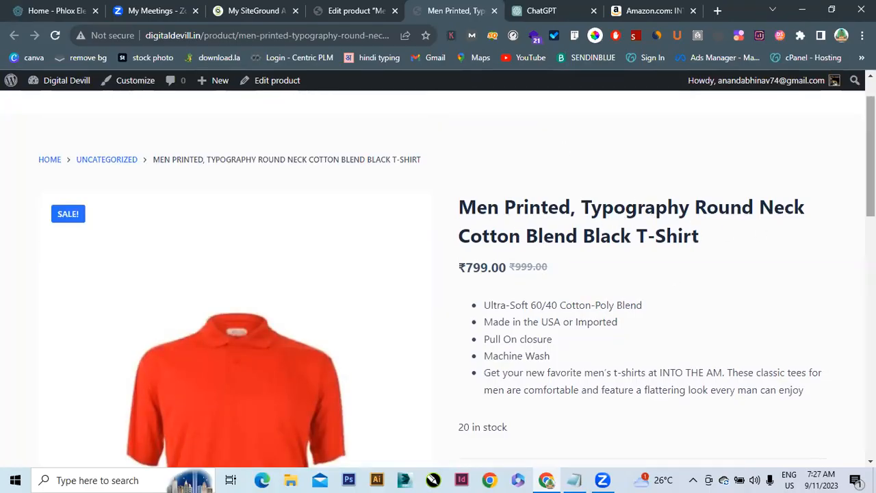
scroll(438, 274, down, 4)
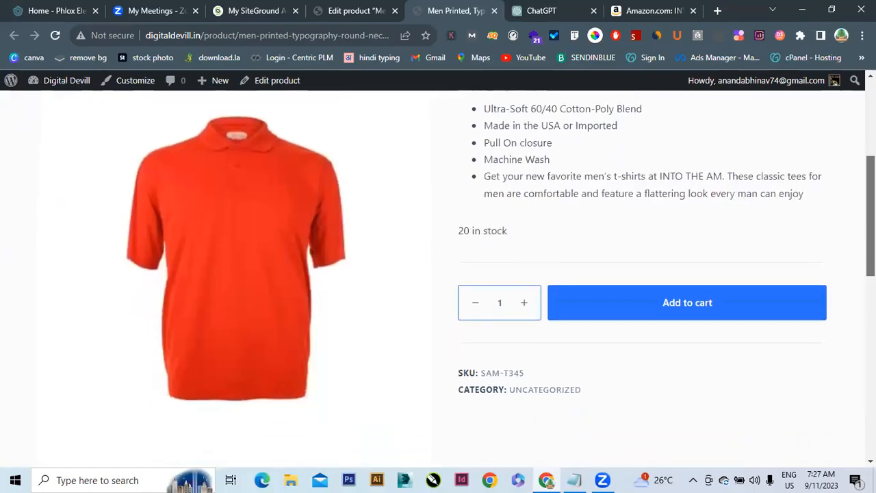
scroll(849, 219, up, 4)
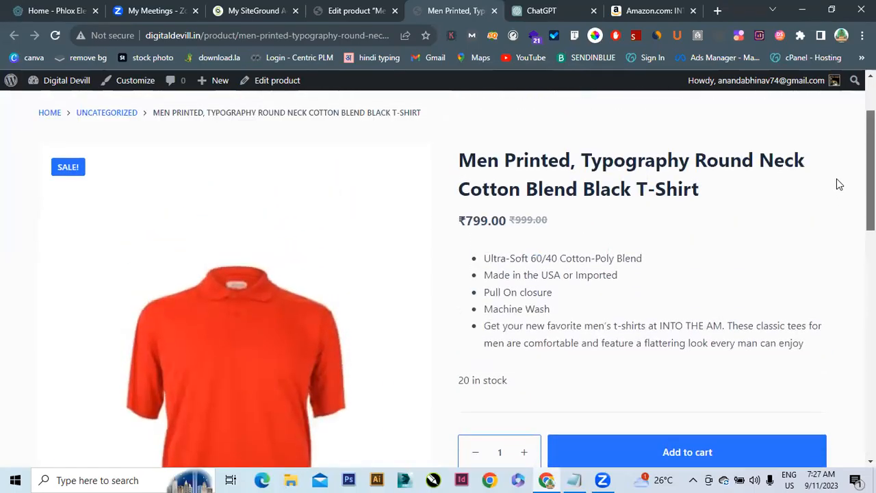
scroll(847, 194, down, 1)
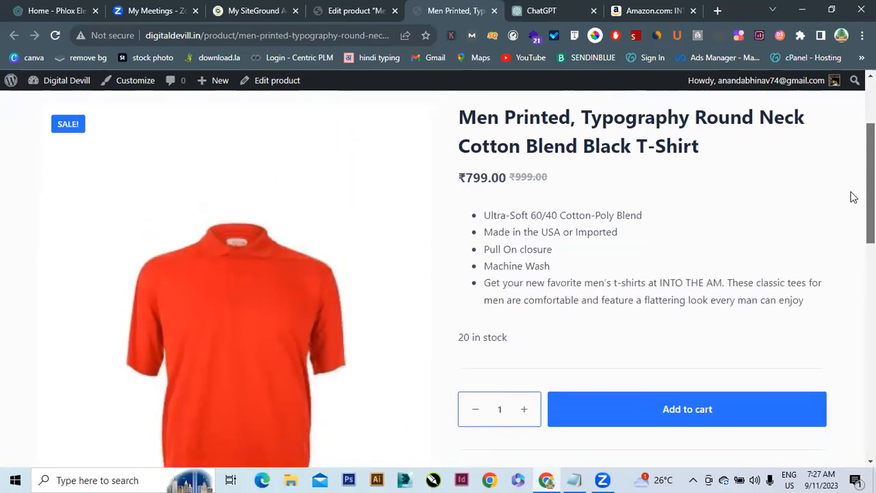
scroll(835, 192, up, 1)
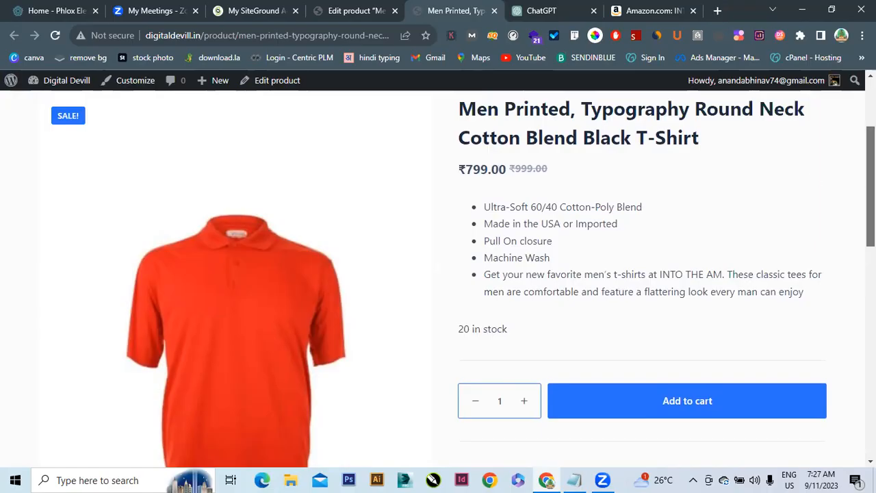
scroll(871, 178, down, 2)
scroll(456, 279, down, 7)
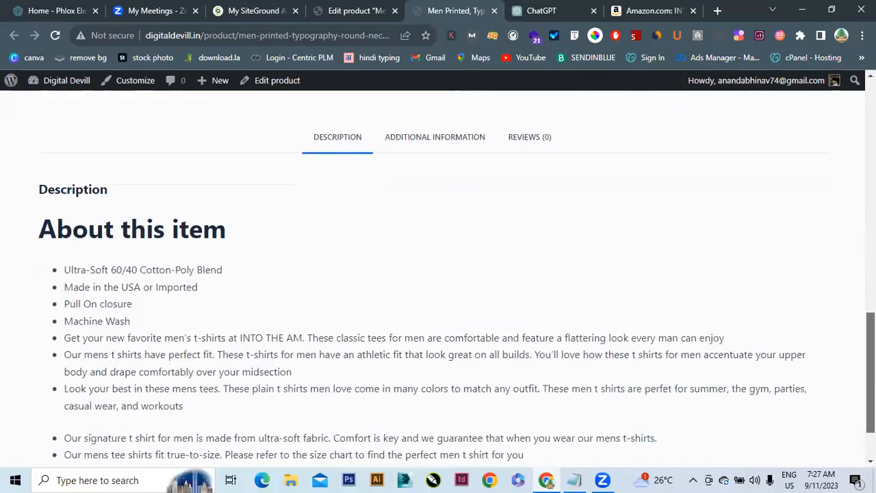
drag(871, 397, 871, 137)
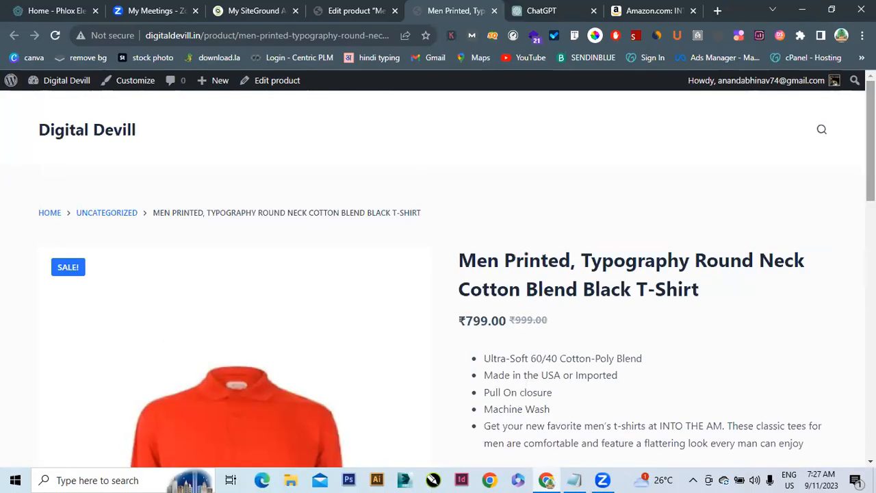
click(361, 9)
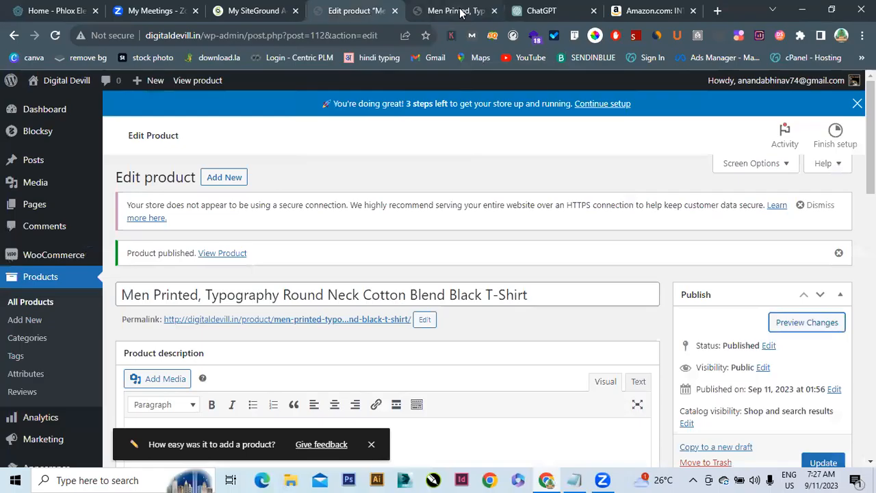
Close the preview tab and go from All Products to the Product categories page
click(494, 11)
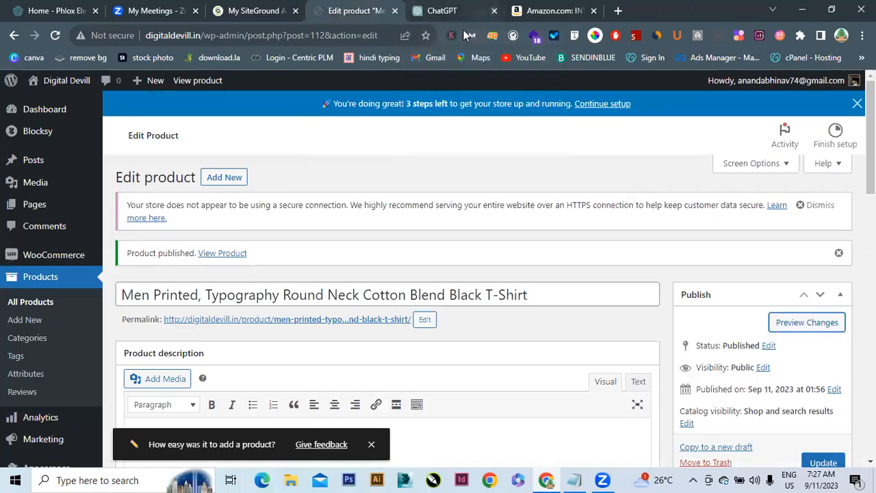
click(36, 303)
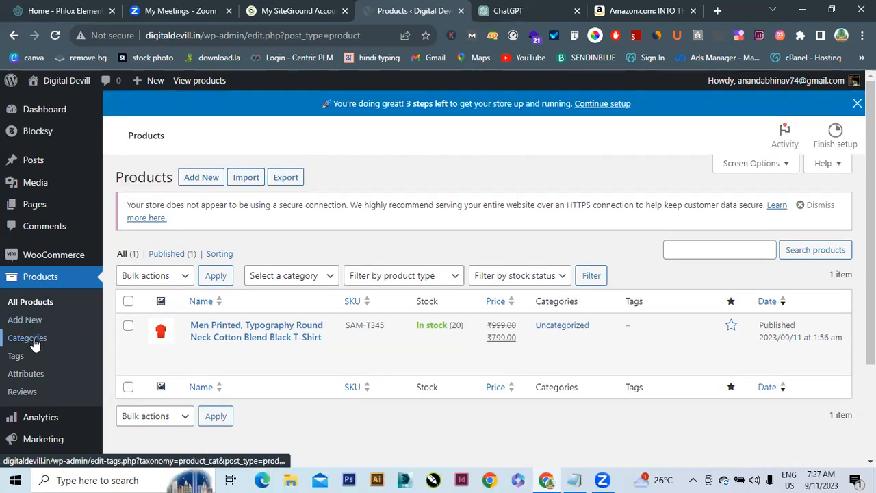
click(33, 337)
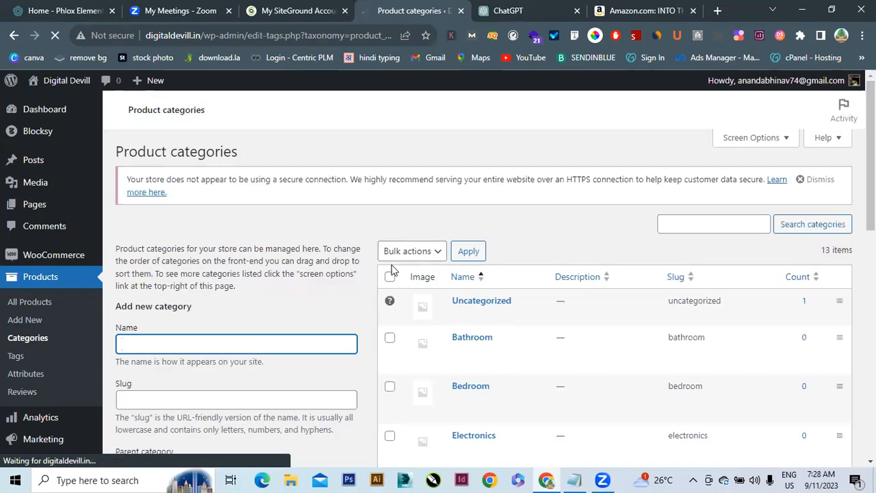
Bulk-delete all product categories so only Uncategorized remains
click(391, 285)
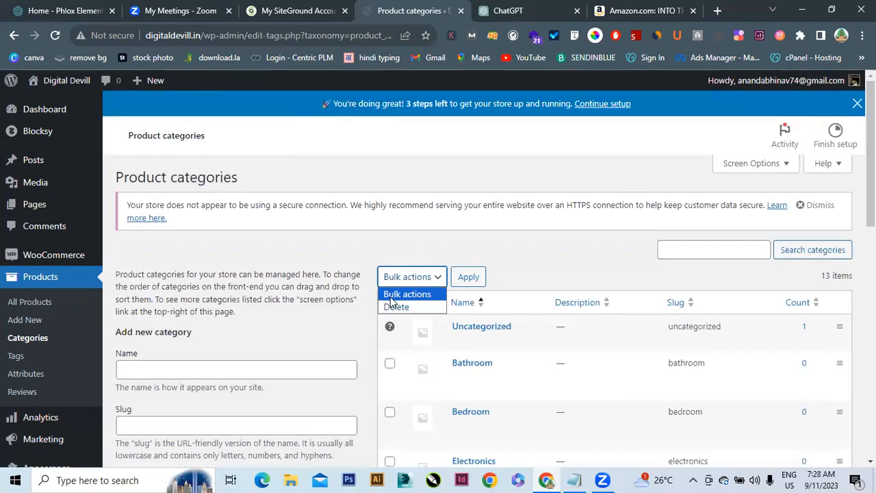
click(427, 308)
click(389, 304)
click(465, 277)
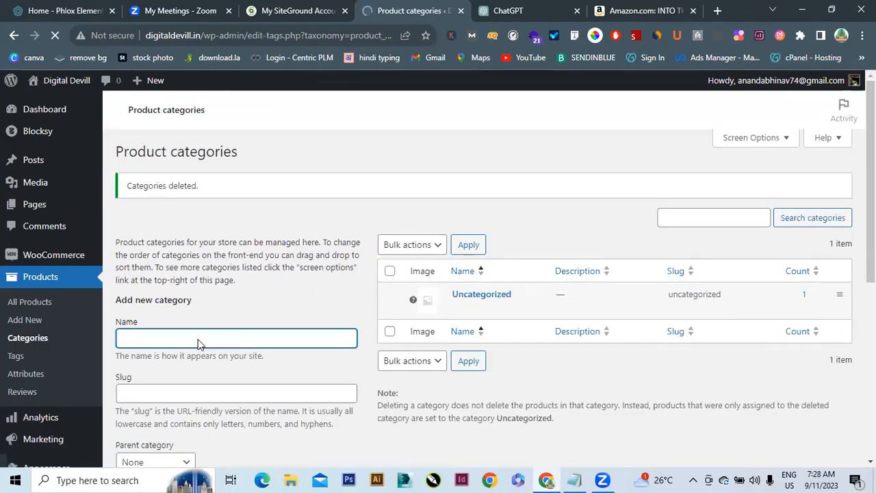
Create a top-level product category named Mens with slug mens
click(190, 377)
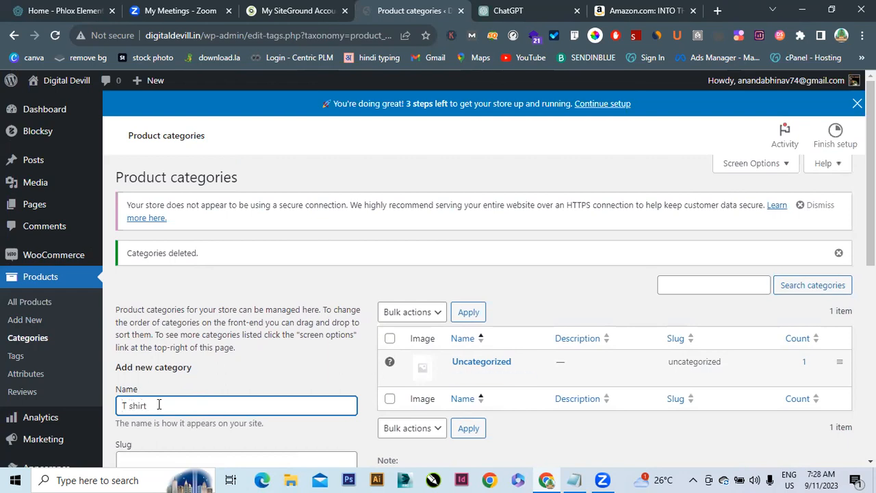
mouse_move(55, 416)
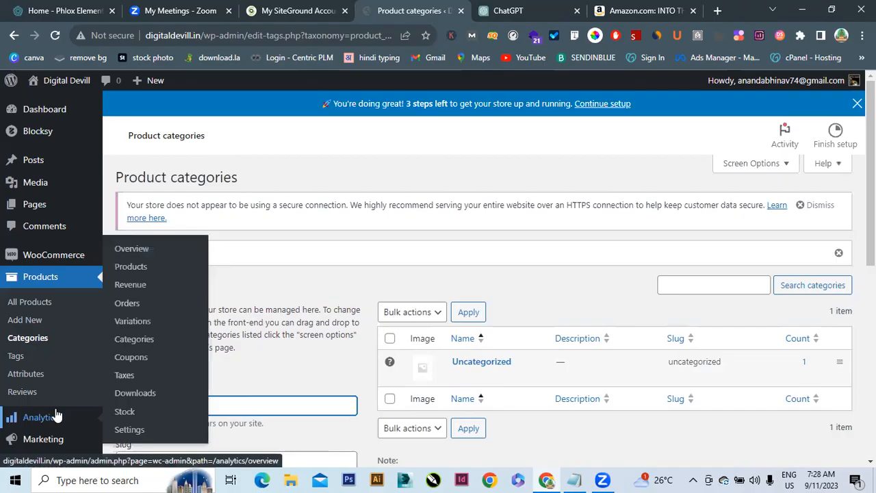
key(BackSpace)
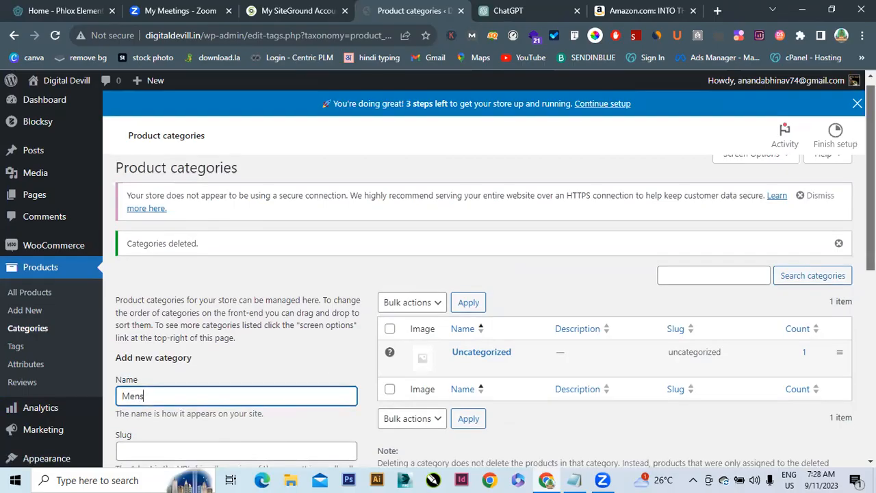
scroll(869, 205, down, 5)
drag(872, 308, 872, 315)
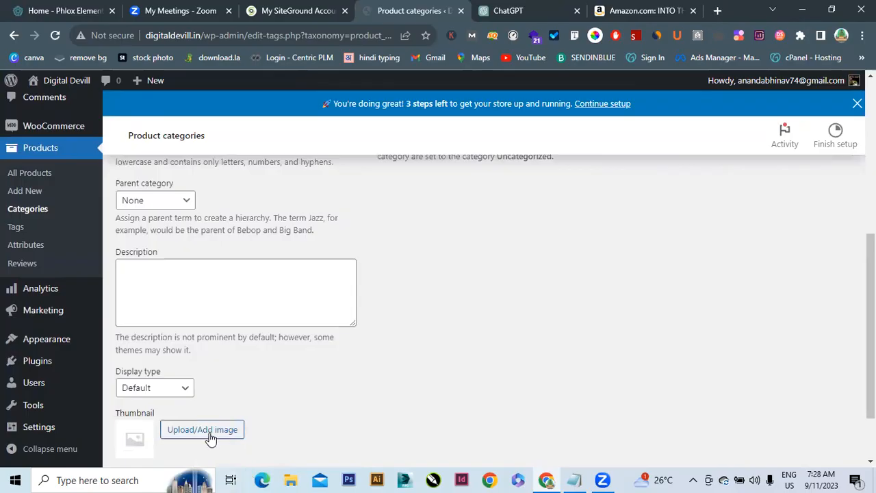
scroll(69, 368, down, 1)
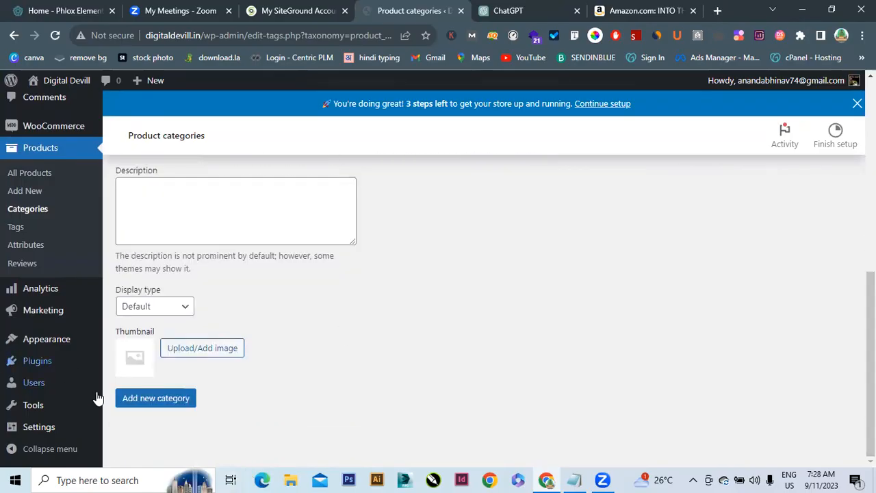
click(165, 402)
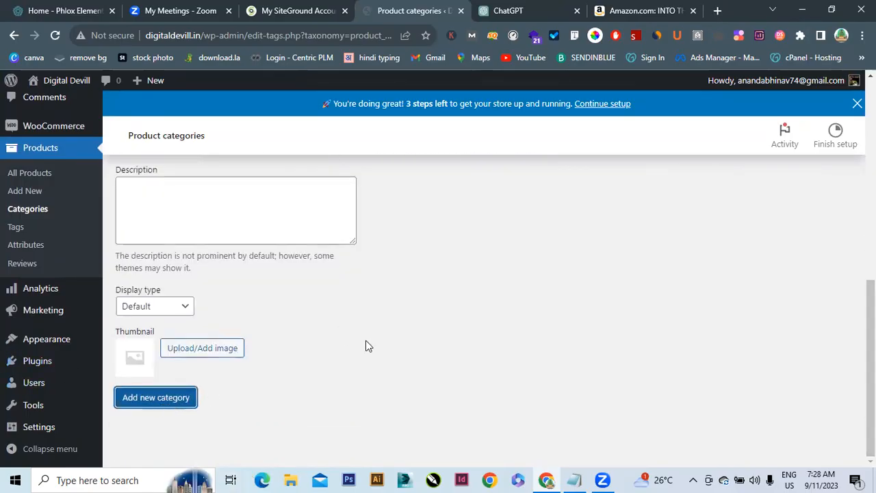
drag(872, 316, 871, 191)
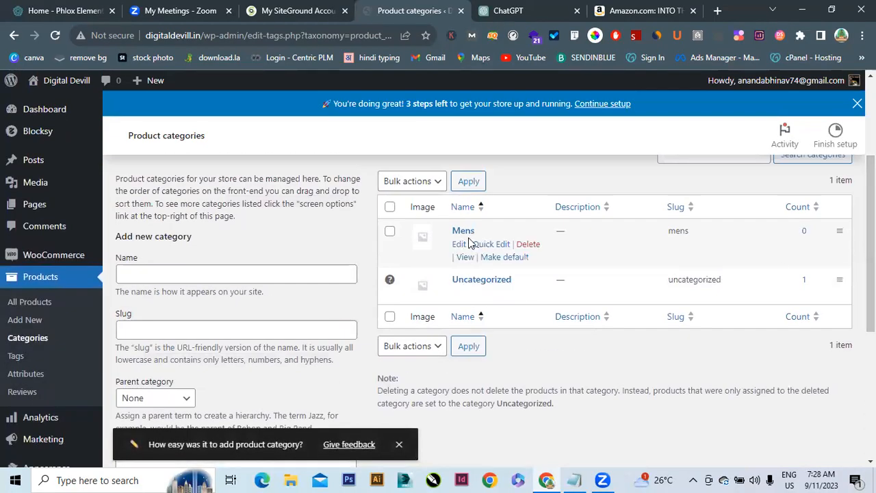
click(296, 273)
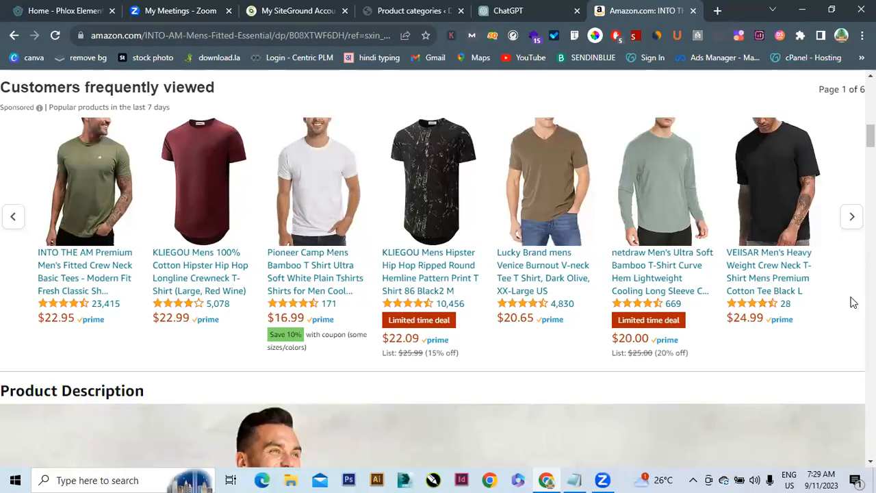
Add a Tsirt category with Mens as its parent
click(389, 8)
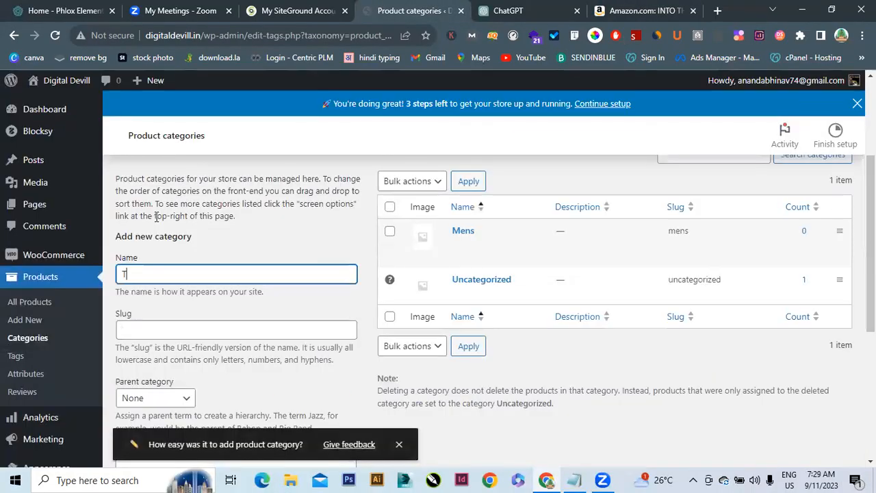
text(Tsirt)
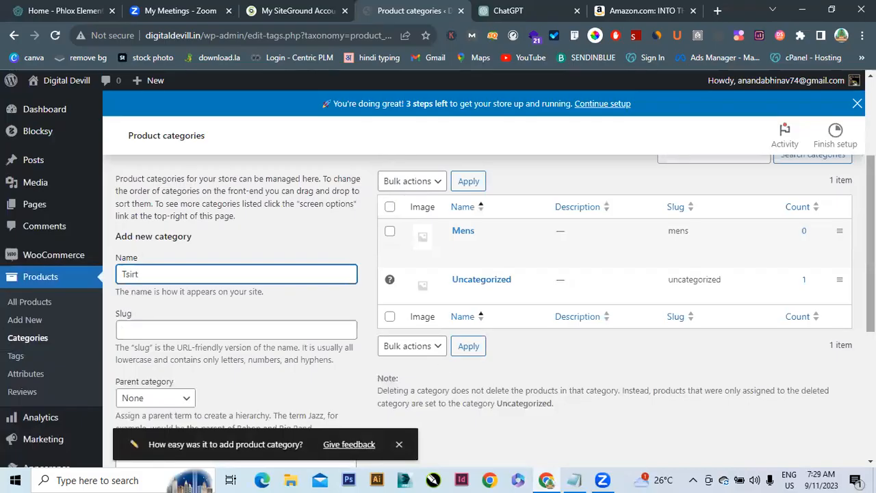
scroll(579, 376, down, 3)
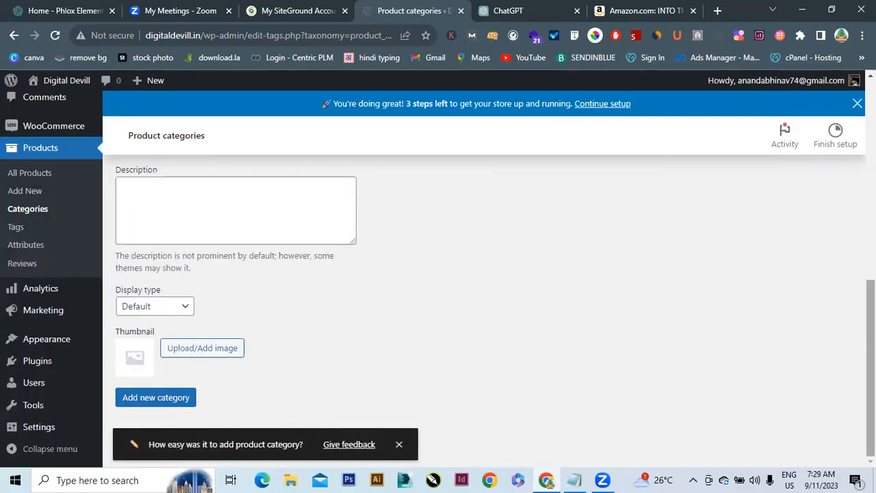
scroll(601, 441, up, 2)
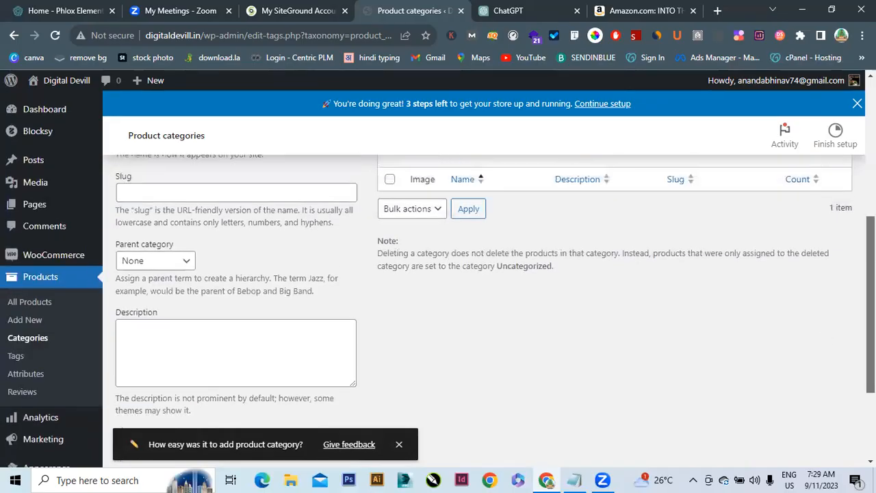
click(182, 261)
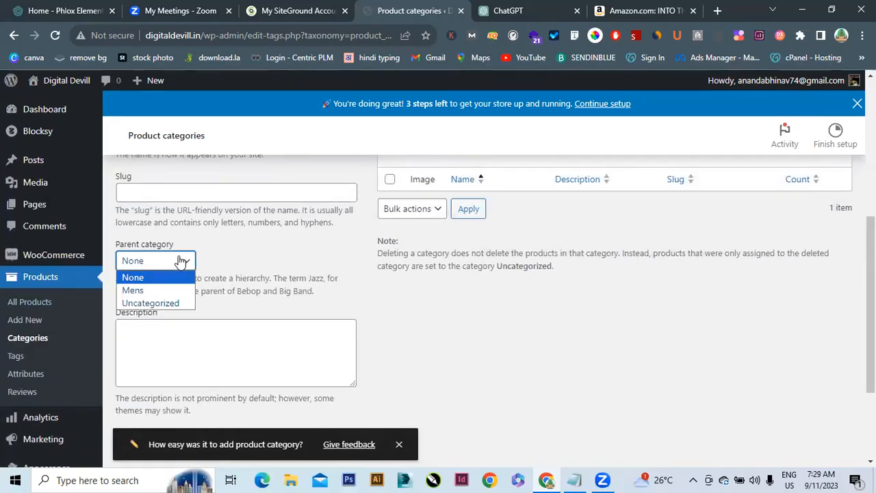
click(153, 292)
drag(870, 301, 870, 367)
click(187, 397)
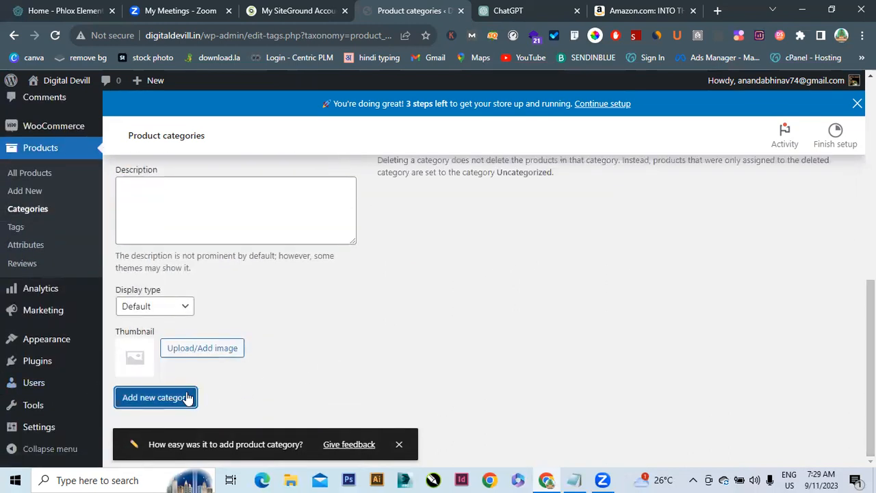
Add a Caps category, also nested under Mens
drag(870, 366, 870, 232)
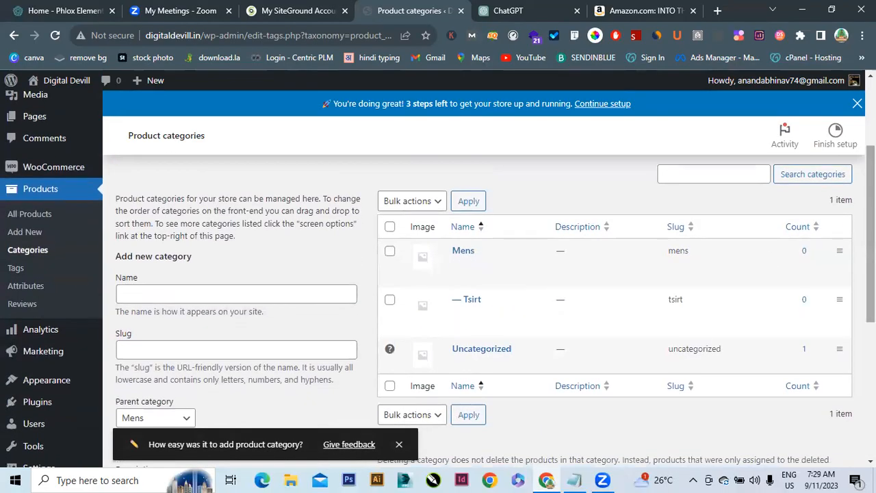
drag(871, 264, 870, 317)
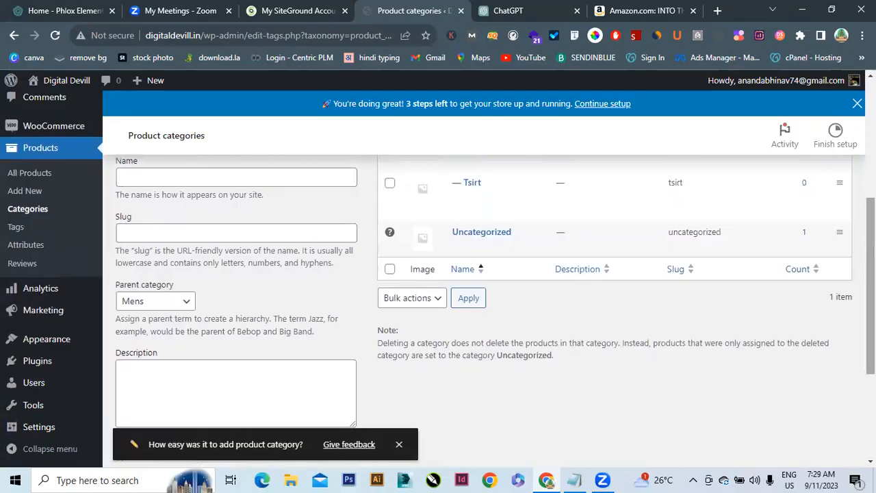
click(208, 184)
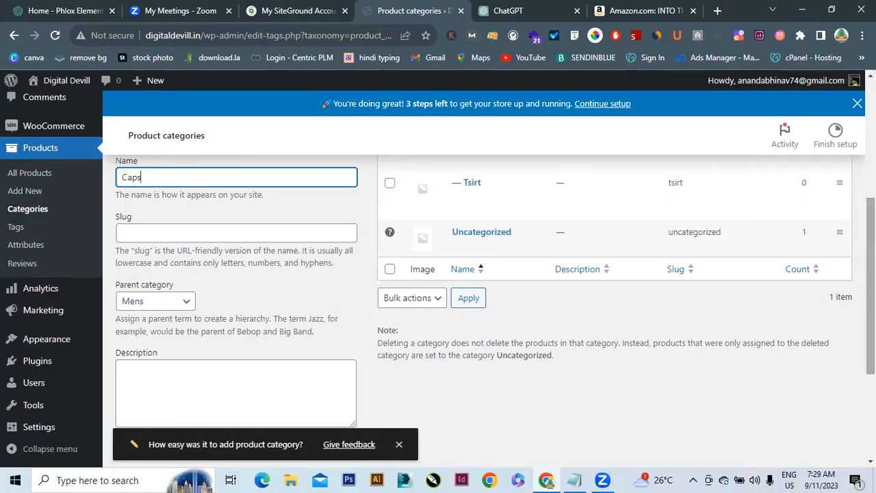
scroll(139, 271, down, 3)
click(170, 418)
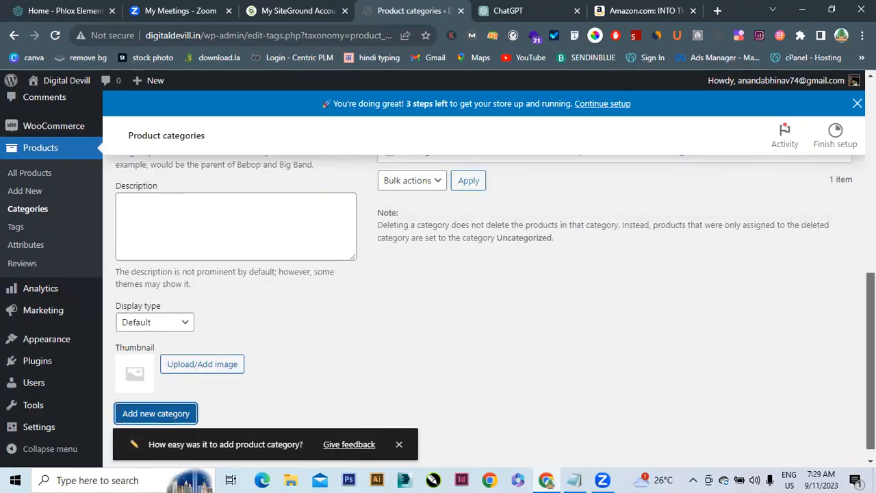
scroll(690, 329, up, 2)
scroll(479, 308, up, 1)
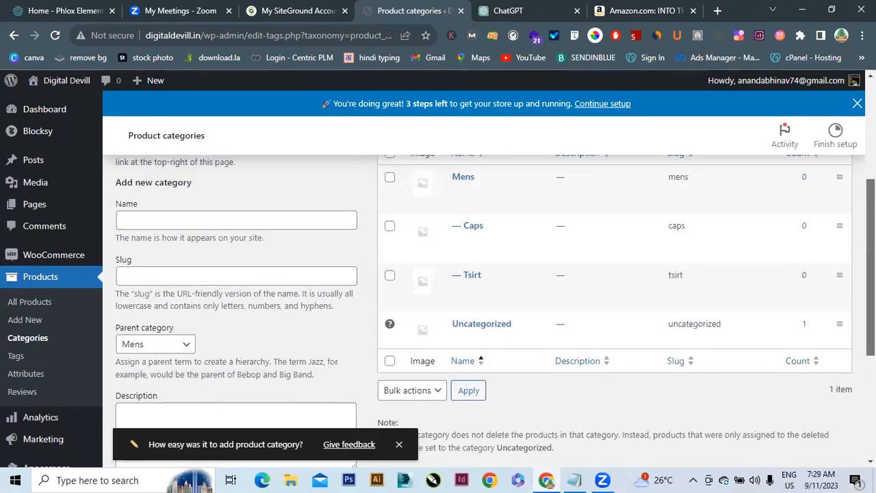
Add Womens as a top-level category with no parent
click(195, 216)
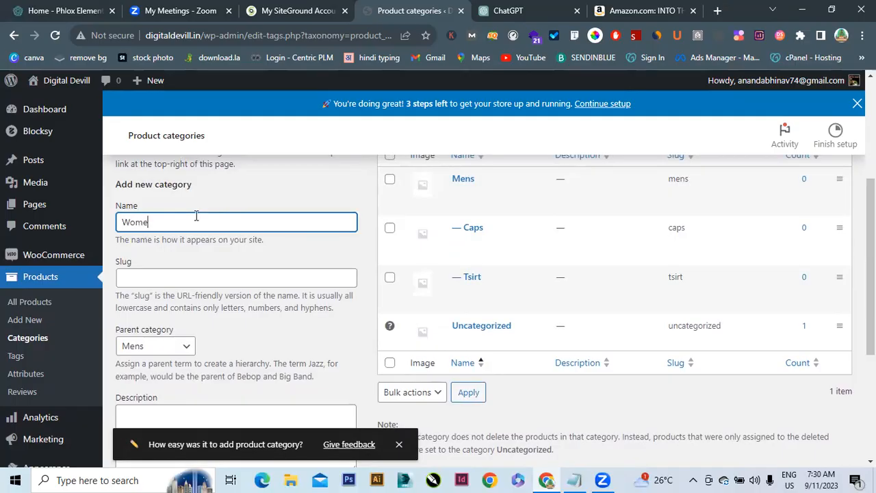
click(152, 352)
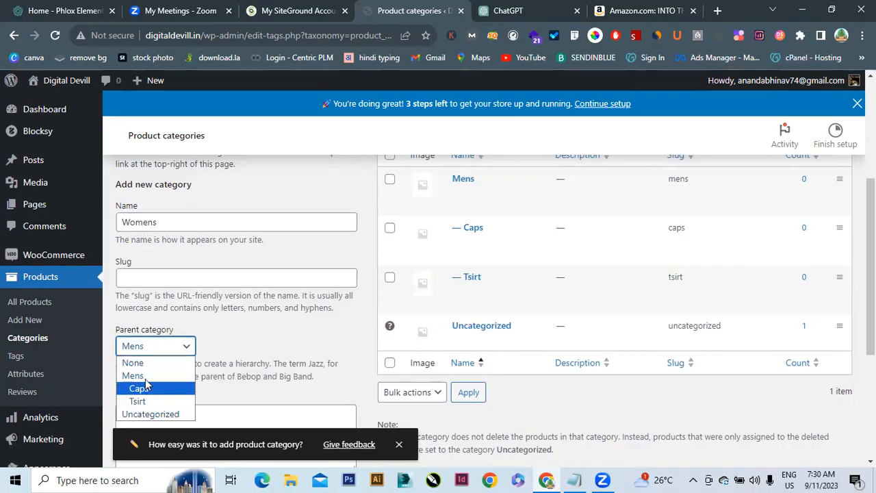
click(137, 363)
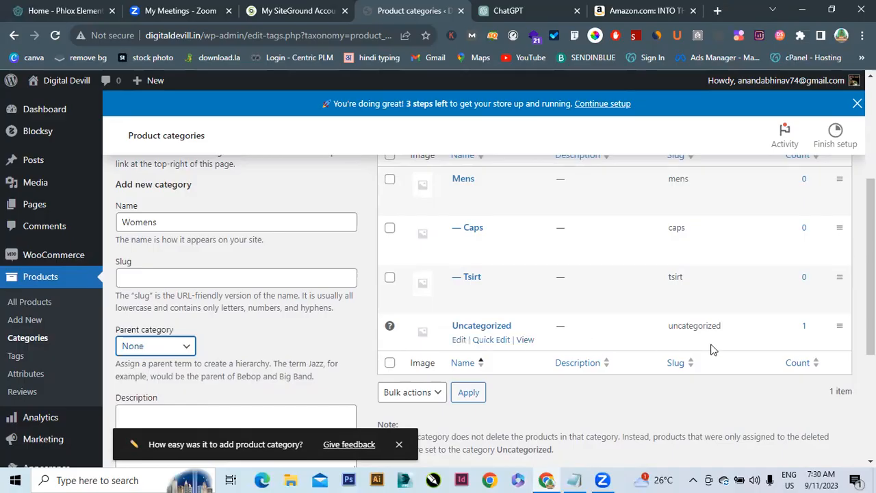
scroll(871, 274, down, 3)
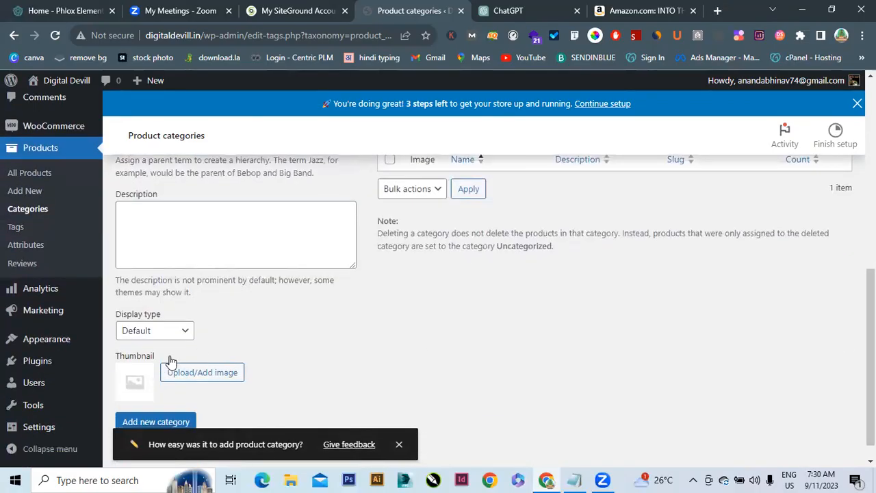
click(163, 422)
Go to the Media Library
drag(871, 315, 871, 216)
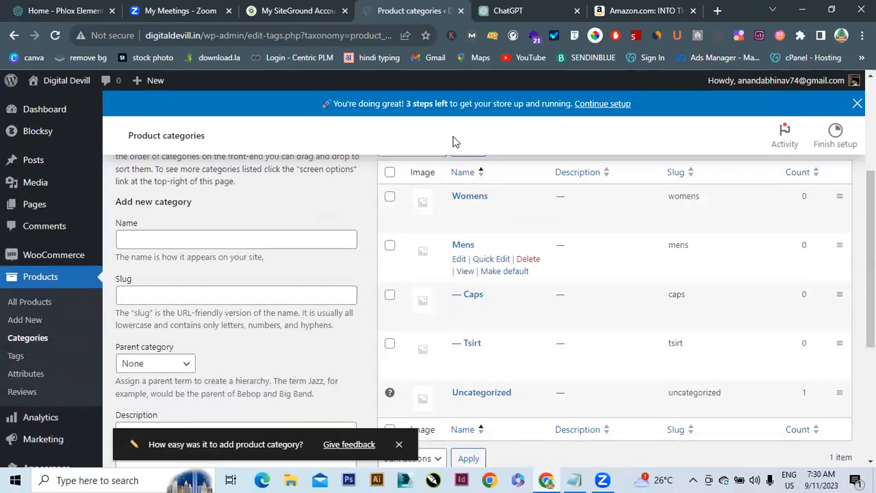
click(195, 240)
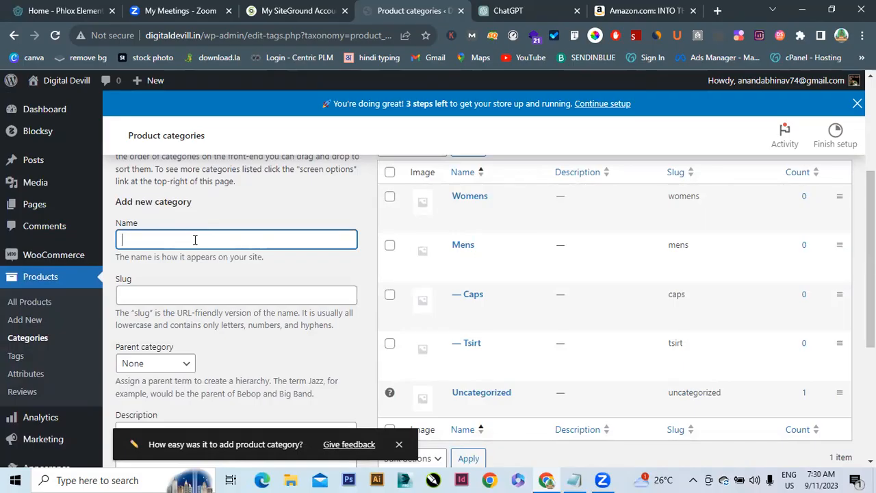
click(43, 183)
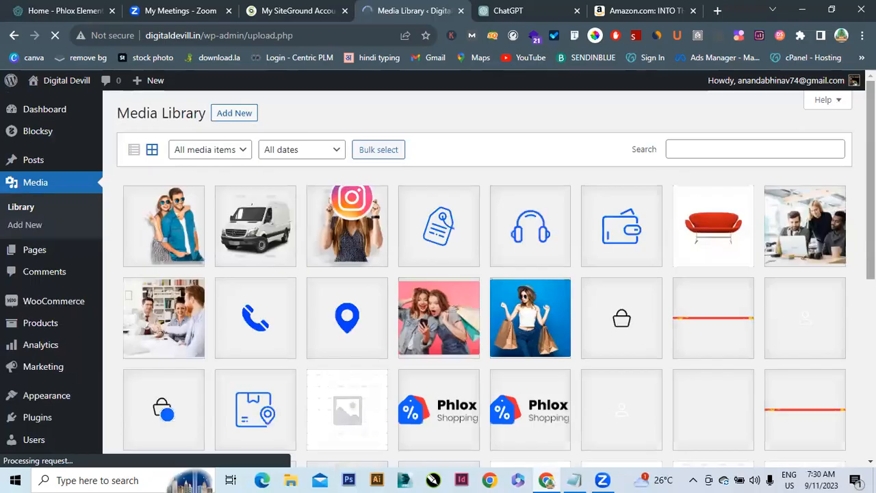
Scan the uploaded images, then return to the Product categories page via Products > Categories
scroll(485, 274, down, 2)
scroll(281, 312, down, 3)
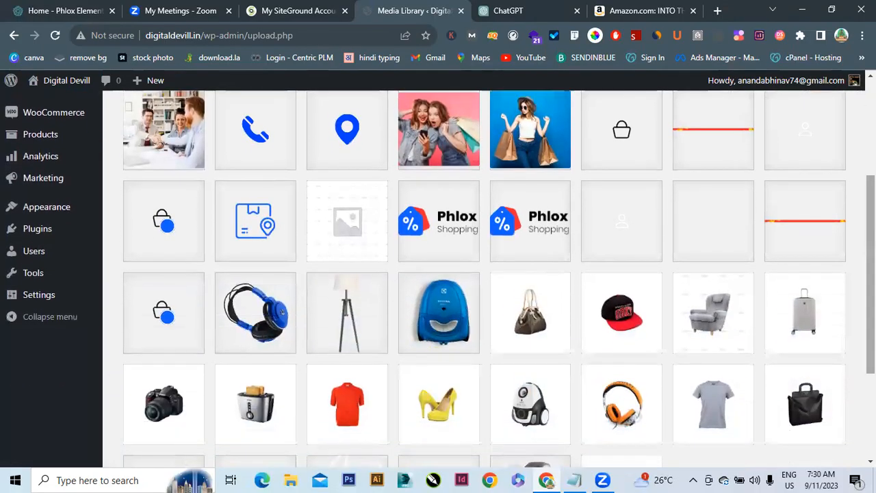
scroll(438, 279, down, 2)
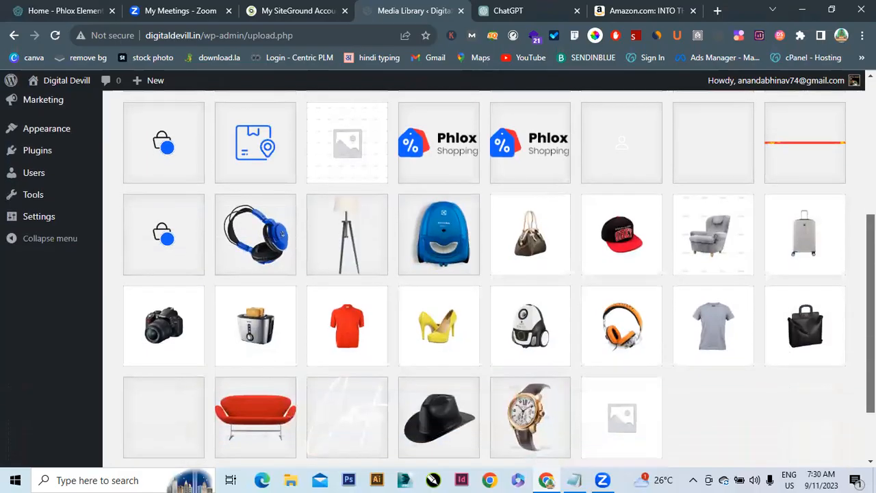
scroll(760, 325, up, 1)
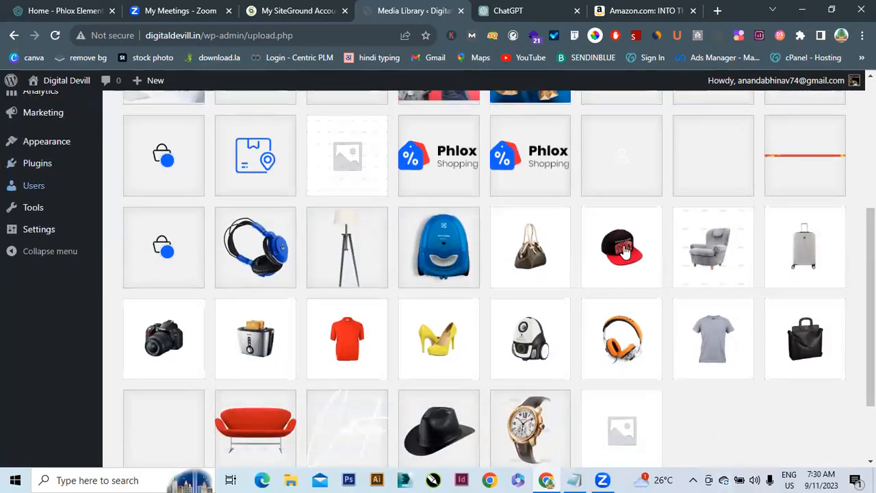
scroll(6, 231, up, 6)
mouse_move(119, 235)
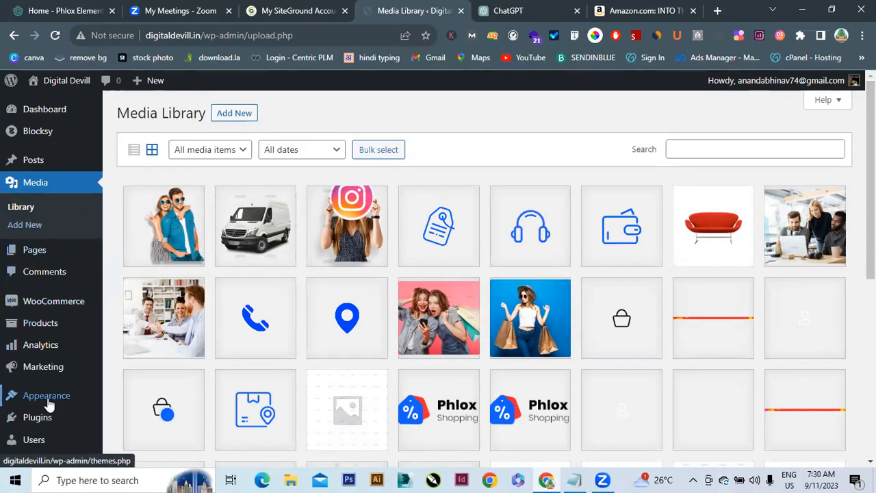
mouse_move(49, 327)
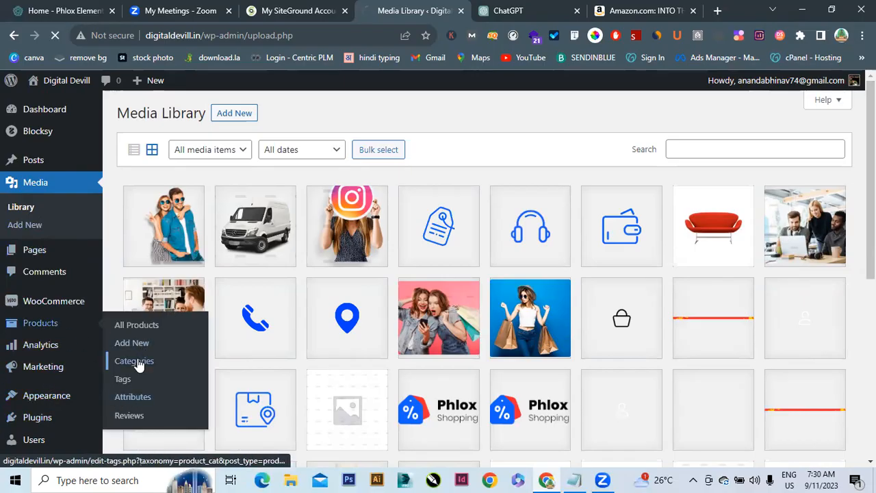
click(138, 363)
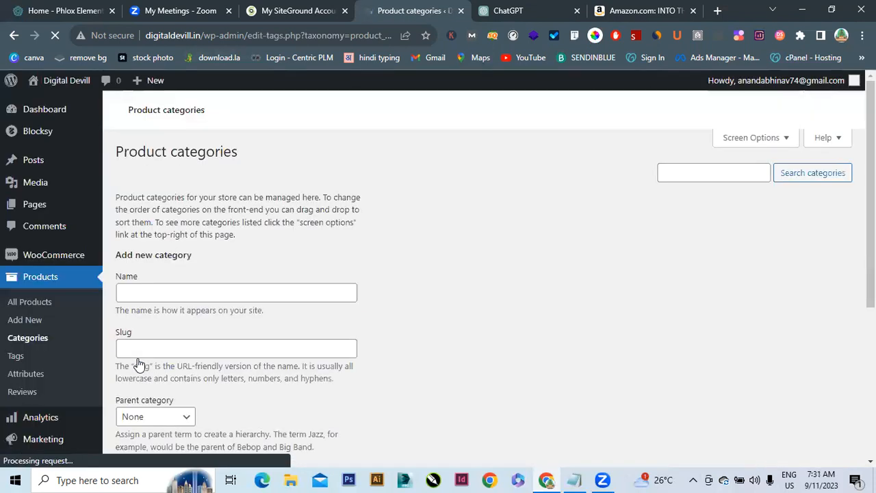
click(189, 293)
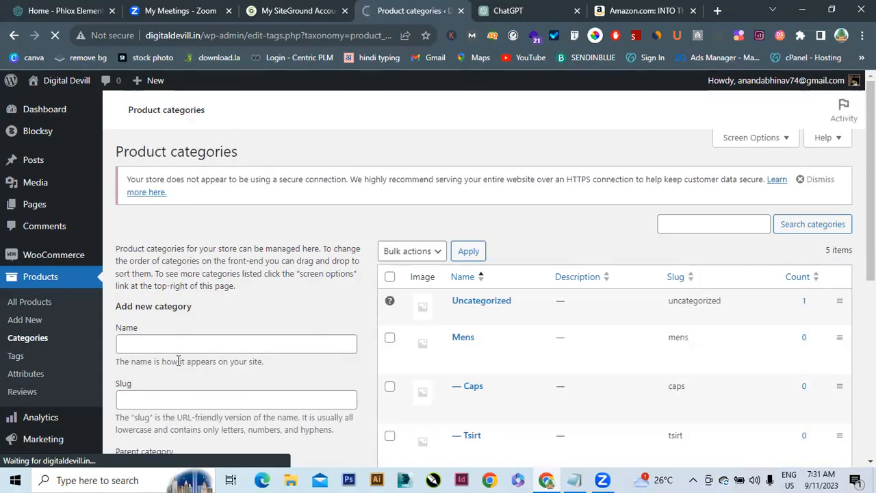
Create a Shoes category (slug shoes) with Womens as its parent
click(176, 348)
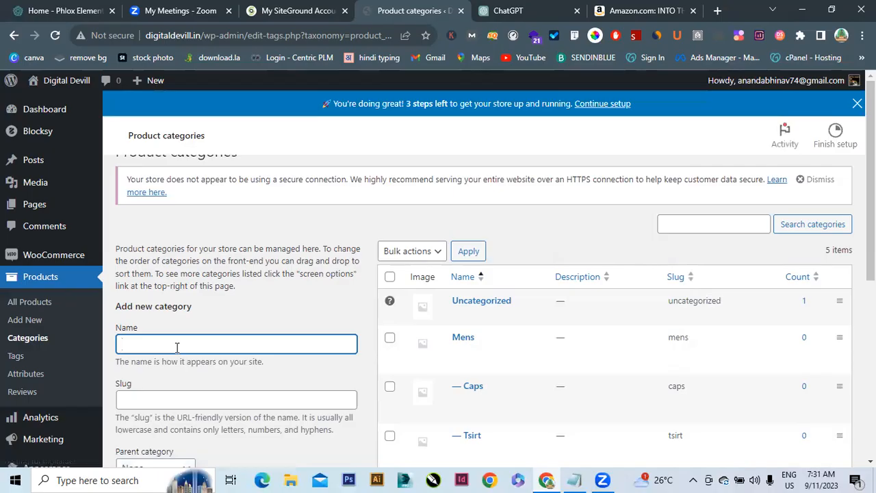
text(Shoes)
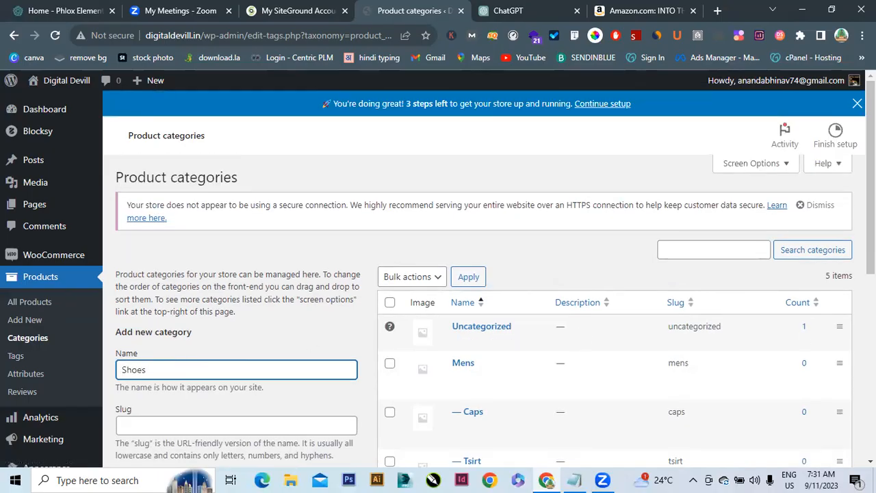
scroll(165, 329, down, 3)
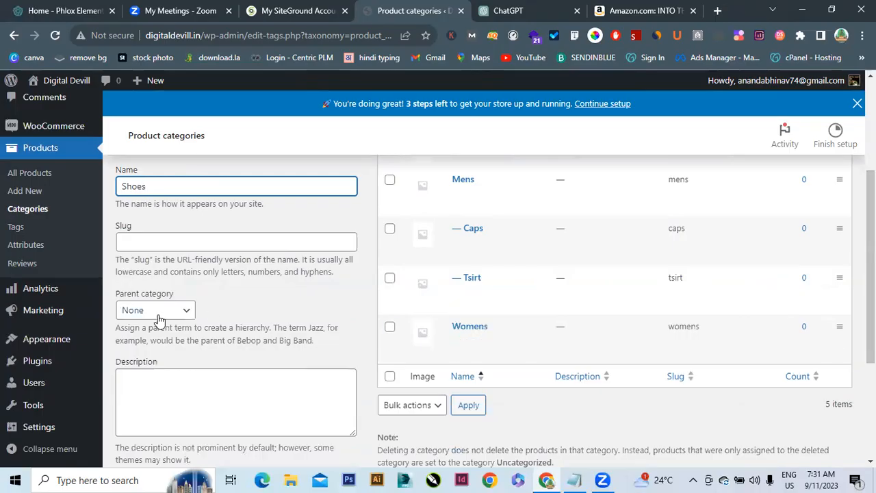
click(159, 315)
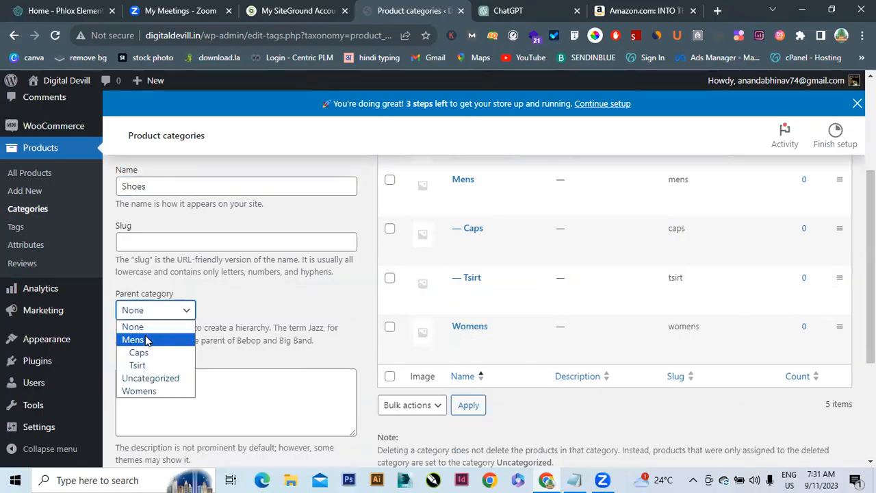
click(141, 391)
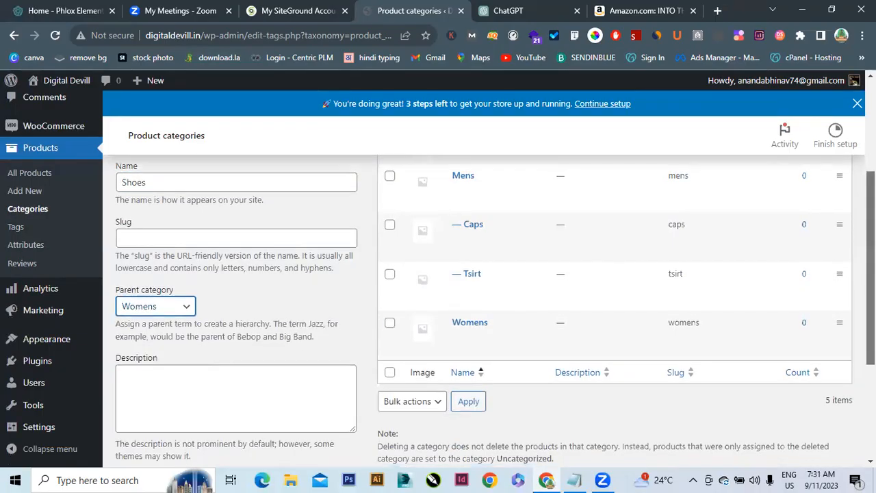
scroll(322, 368, down, 2)
click(175, 459)
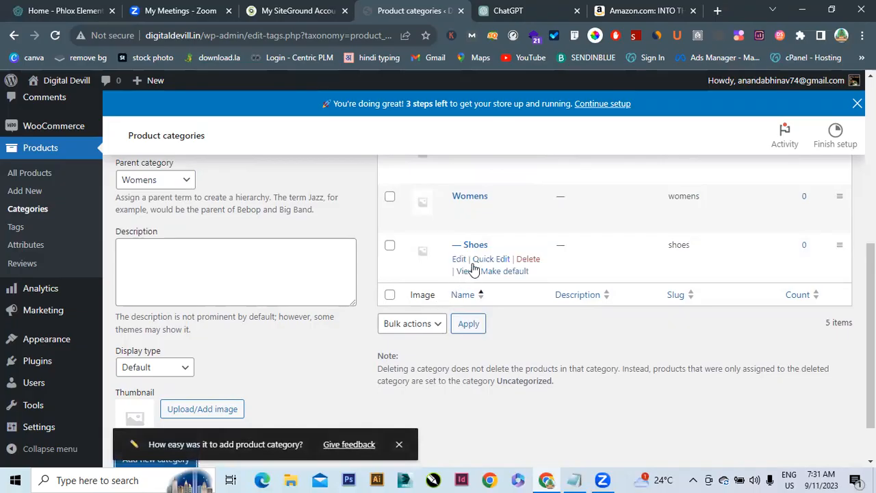
scroll(871, 308, up, 1)
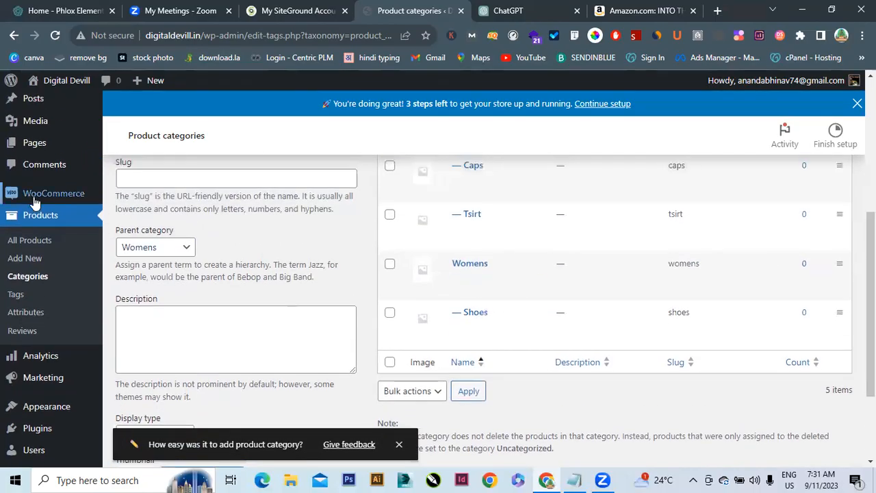
Add a new product category named Bags with Womens as its parent
scroll(202, 272, up, 2)
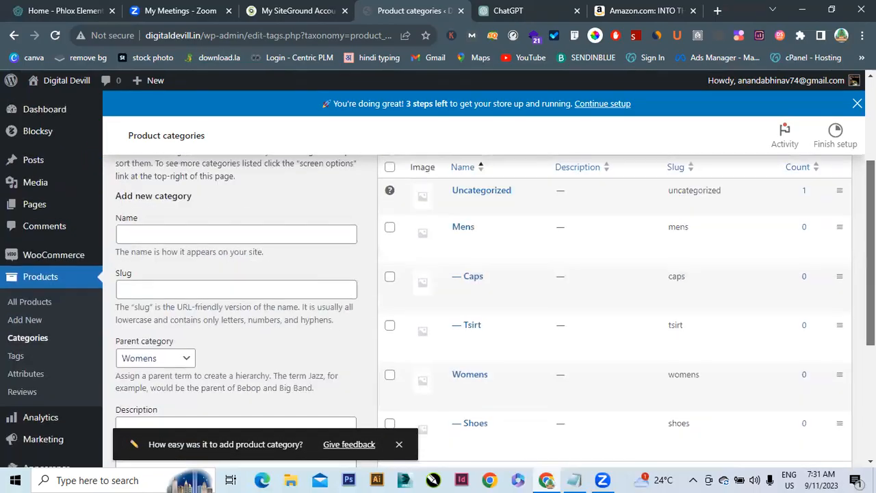
click(210, 239)
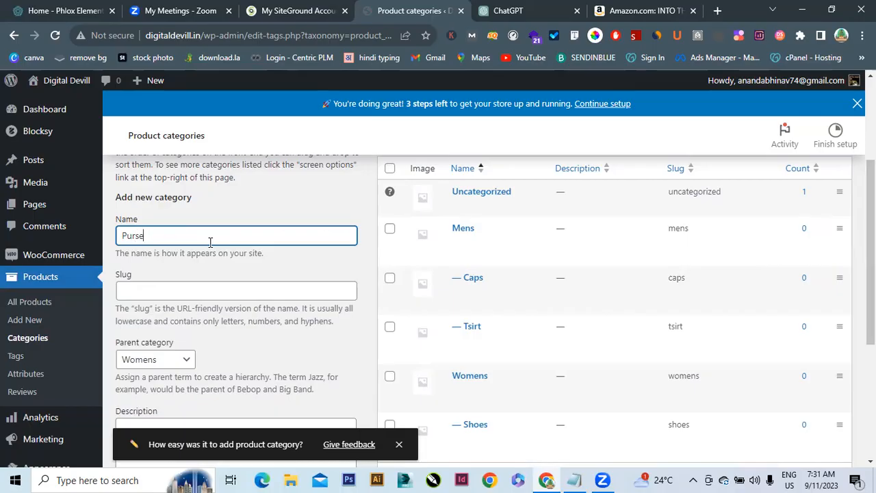
drag(871, 233, 871, 258)
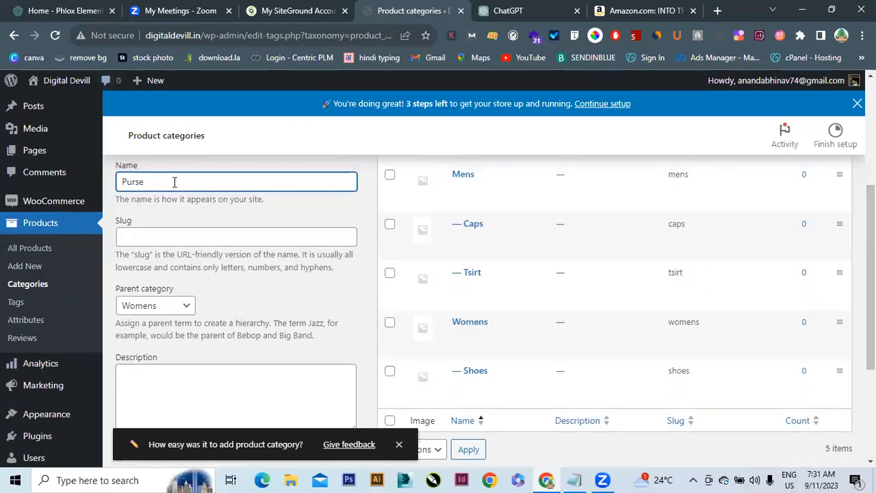
drag(175, 182, 60, 179)
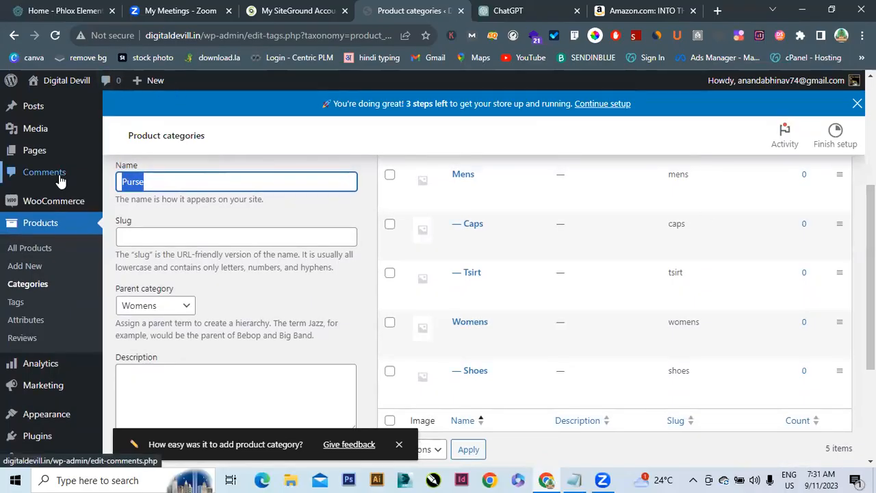
text(Bags)
click(61, 179)
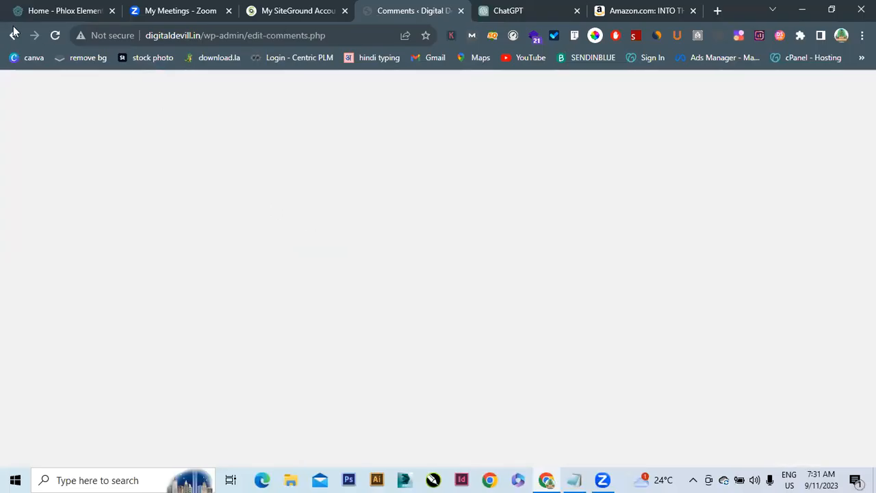
click(13, 34)
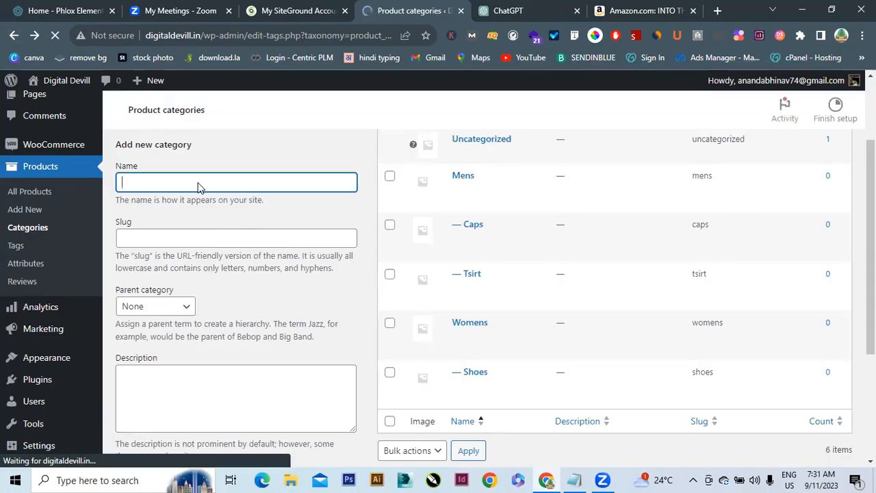
text(Bags)
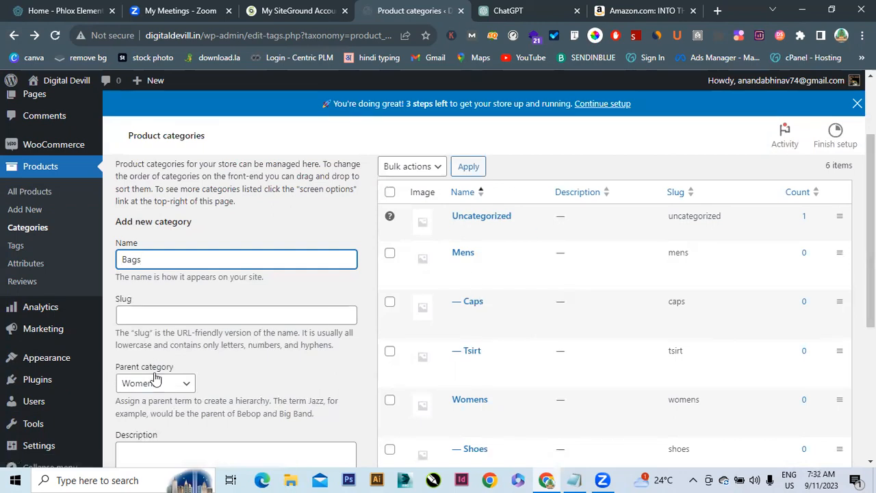
scroll(354, 408, down, 4)
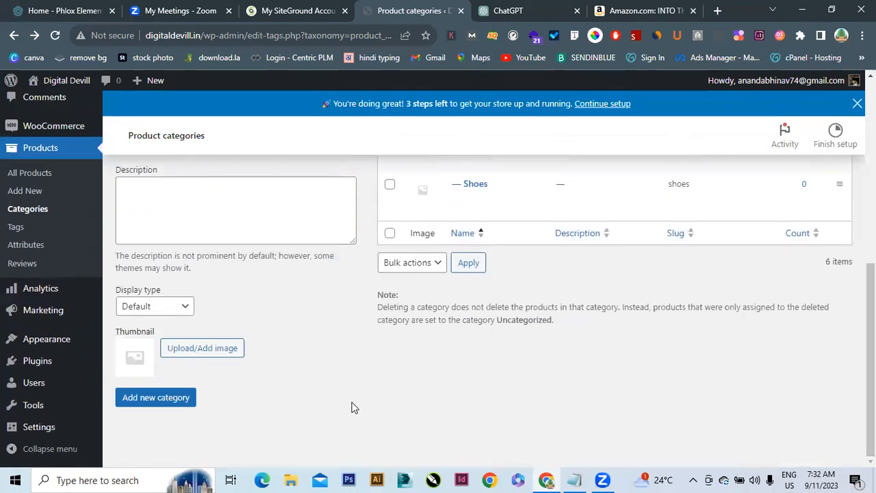
click(182, 406)
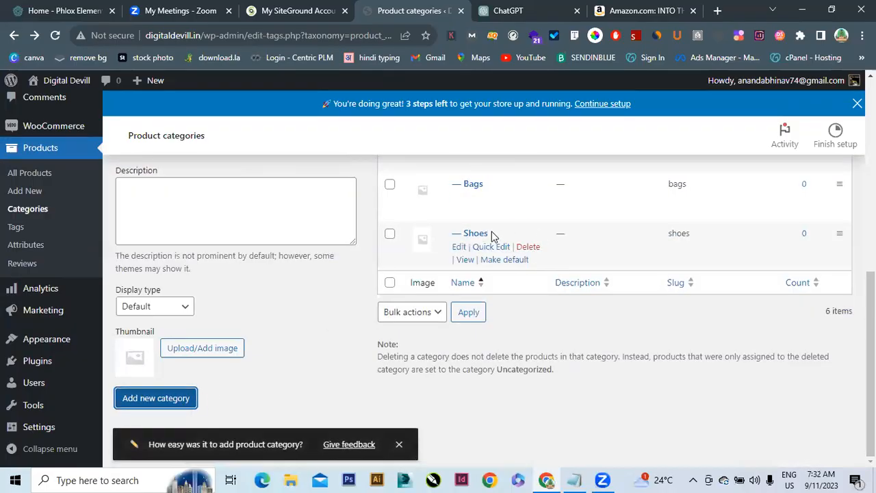
Open All Products to show the single black T-shirt product
scroll(484, 308, up, 4)
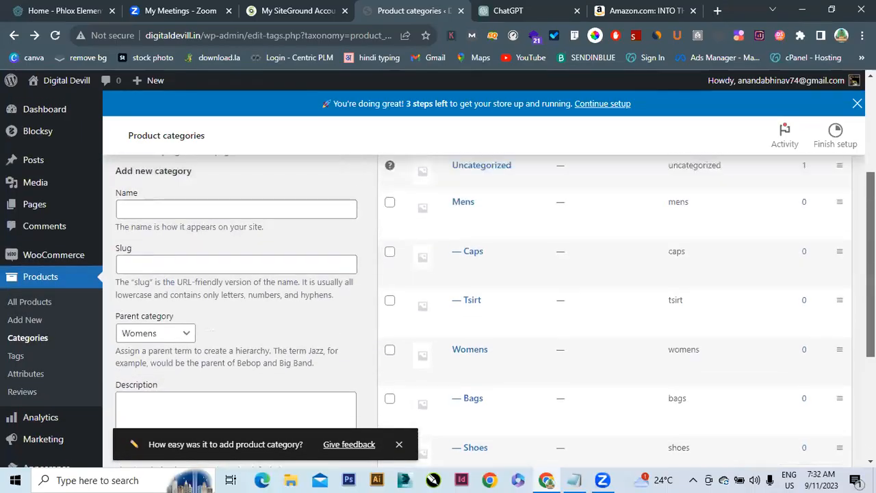
scroll(484, 308, down, 1)
scroll(438, 280, up, 1)
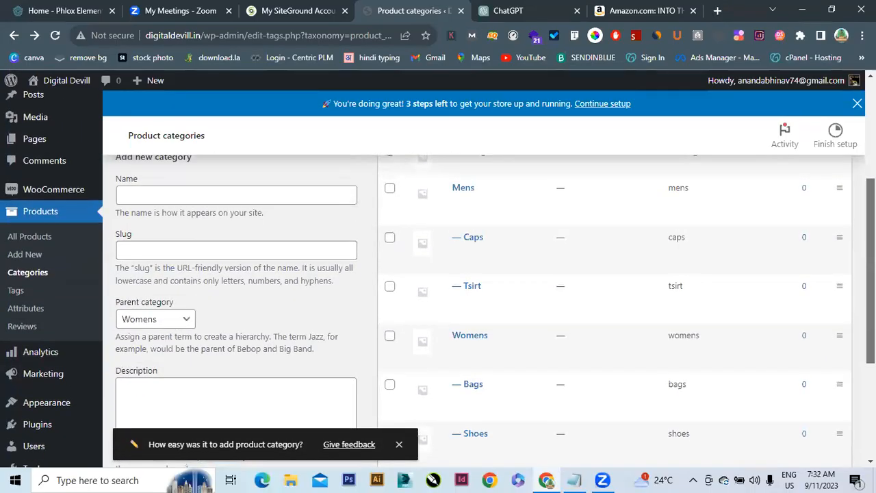
click(22, 260)
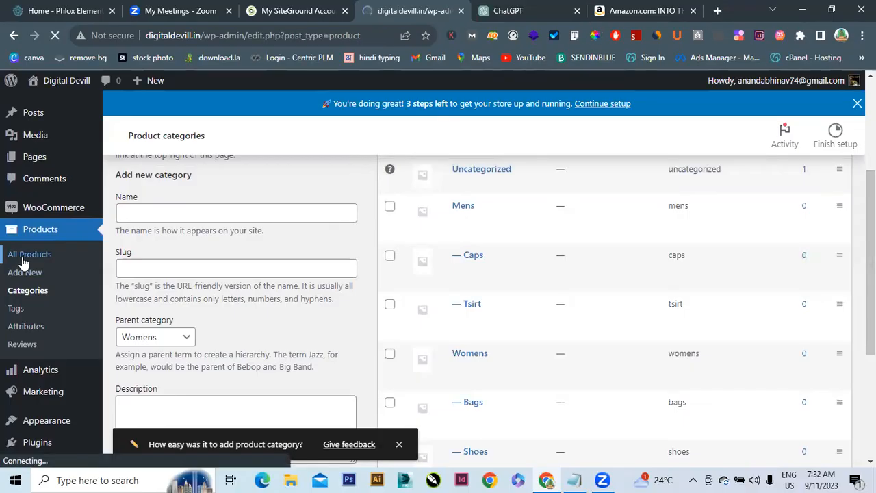
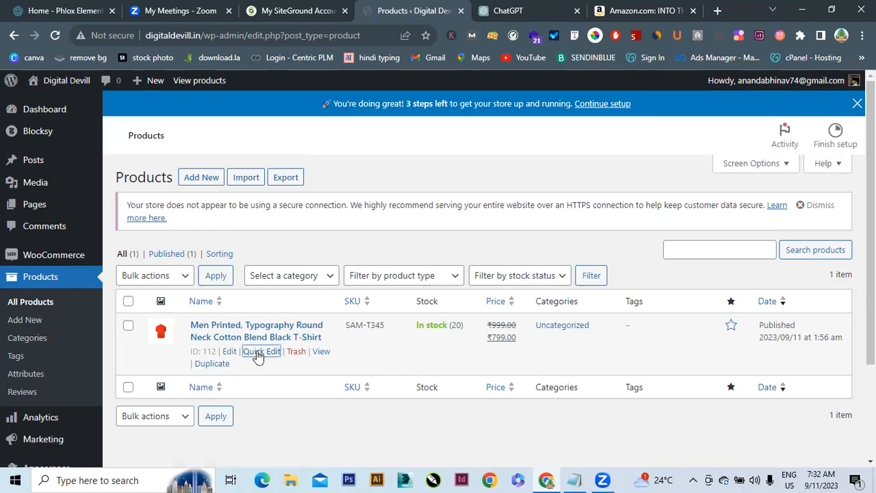
Move the black T-shirt from Uncategorized to Mens and Tsirt, then duplicate it
click(258, 352)
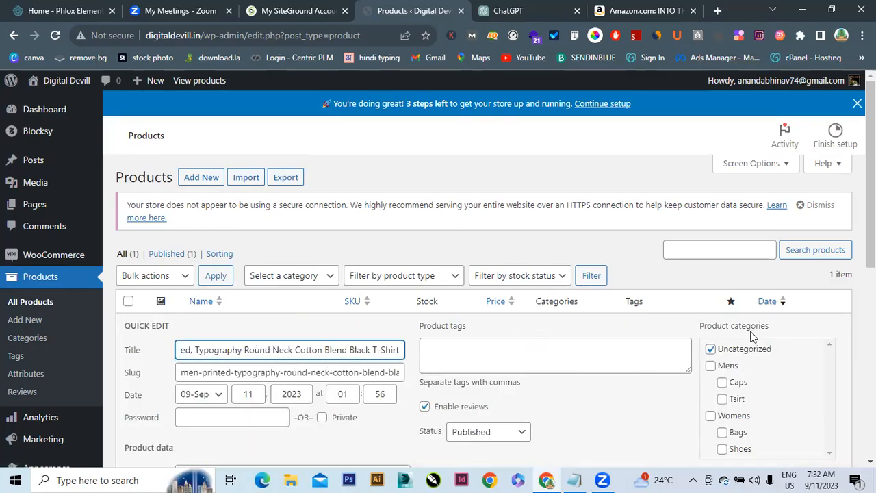
click(711, 366)
click(711, 351)
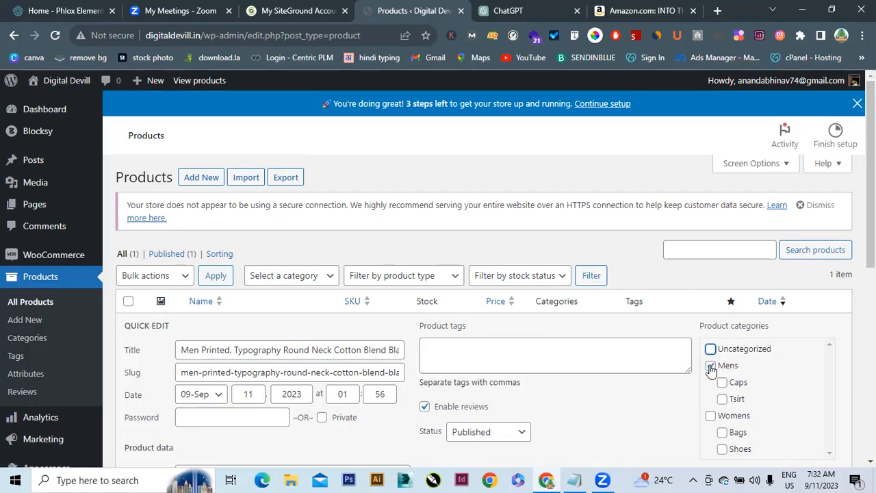
click(723, 399)
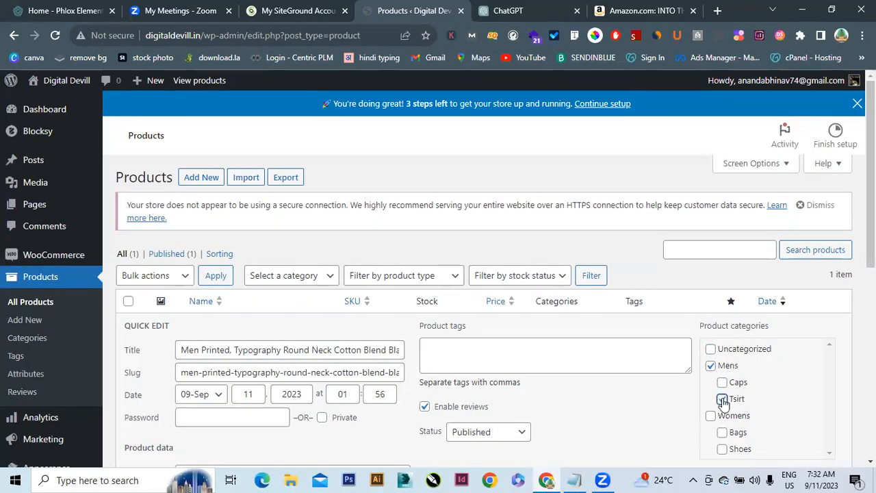
scroll(871, 205, down, 4)
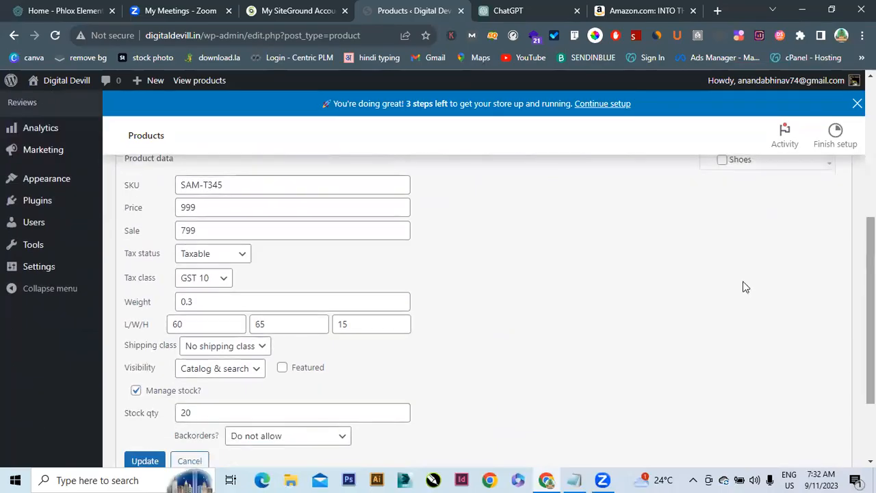
click(144, 461)
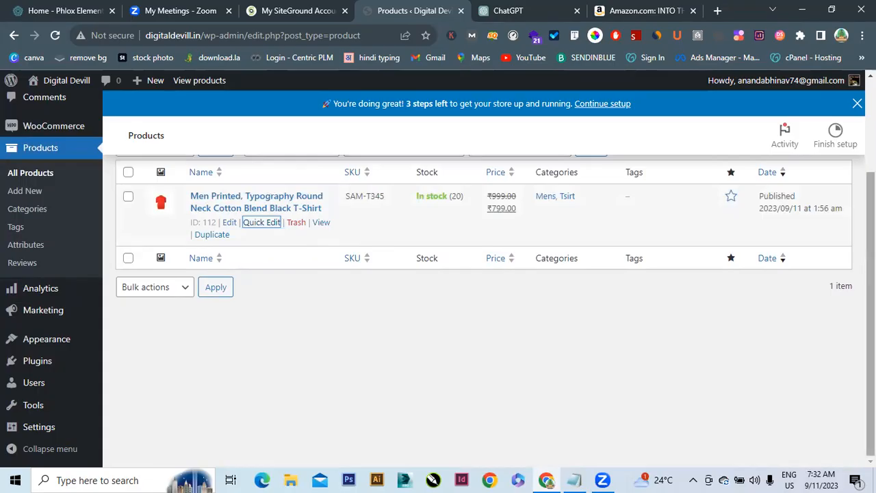
scroll(484, 274, up, 1)
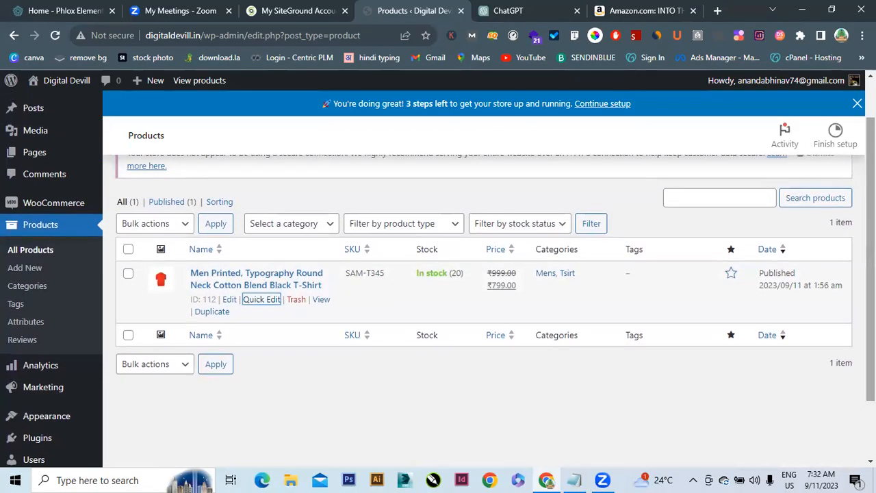
click(216, 313)
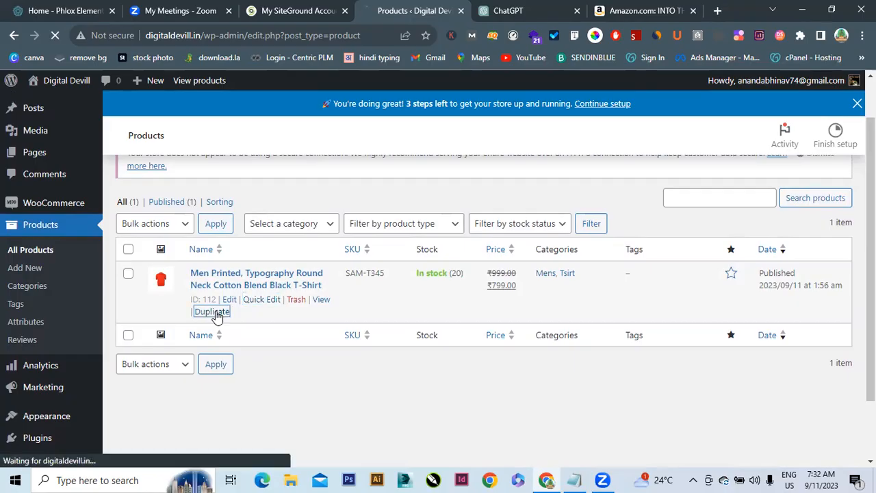
Search Amazon for 'high heels for women' instead of the old search
click(663, 10)
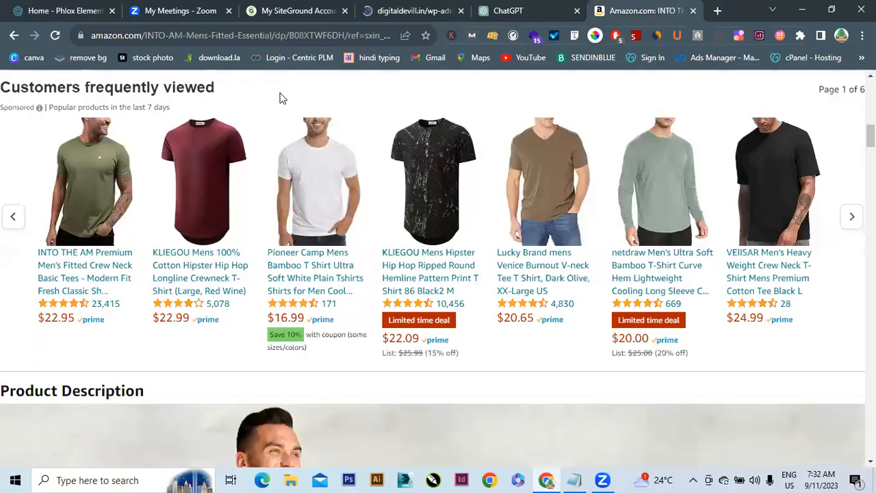
scroll(279, 97, up, 10)
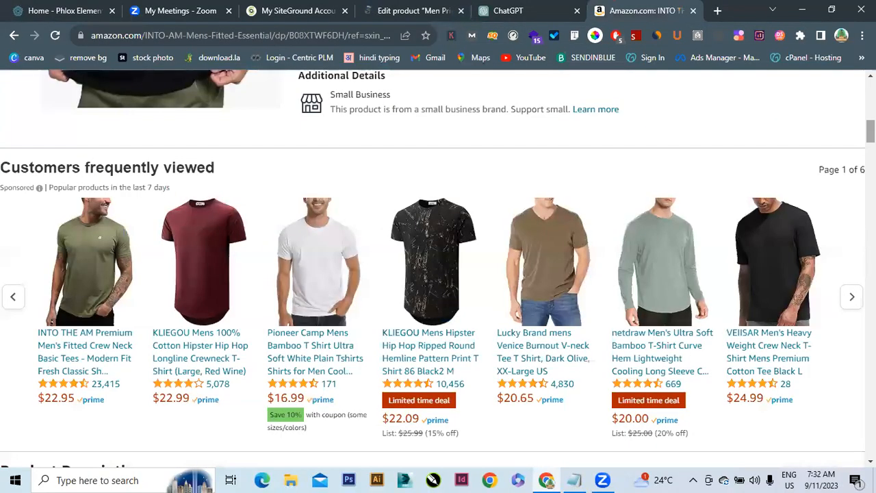
scroll(487, 127, up, 1)
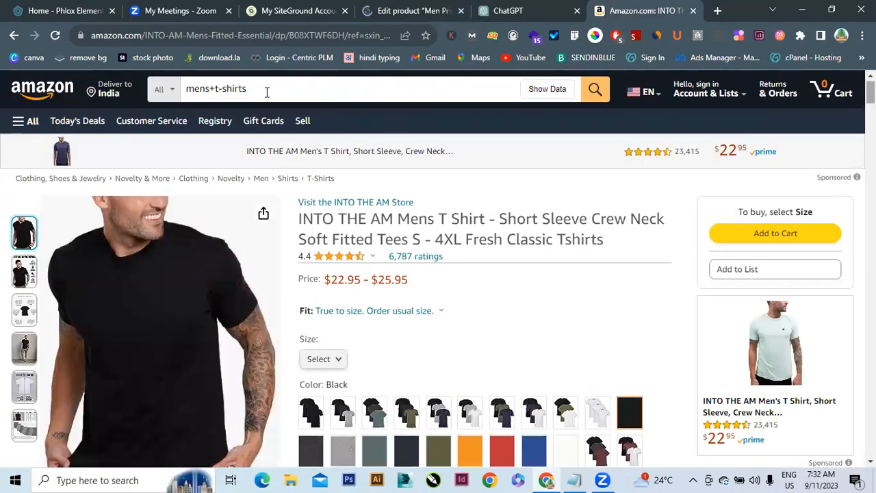
drag(262, 89, 186, 90)
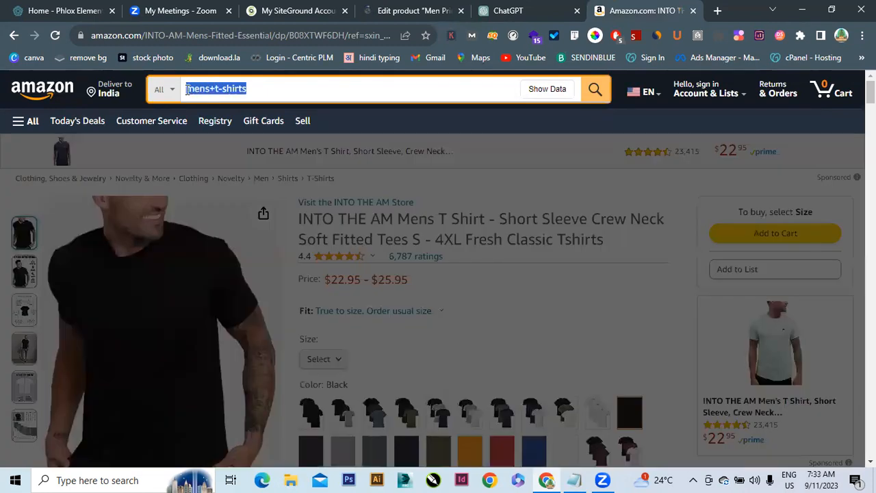
text(hig)
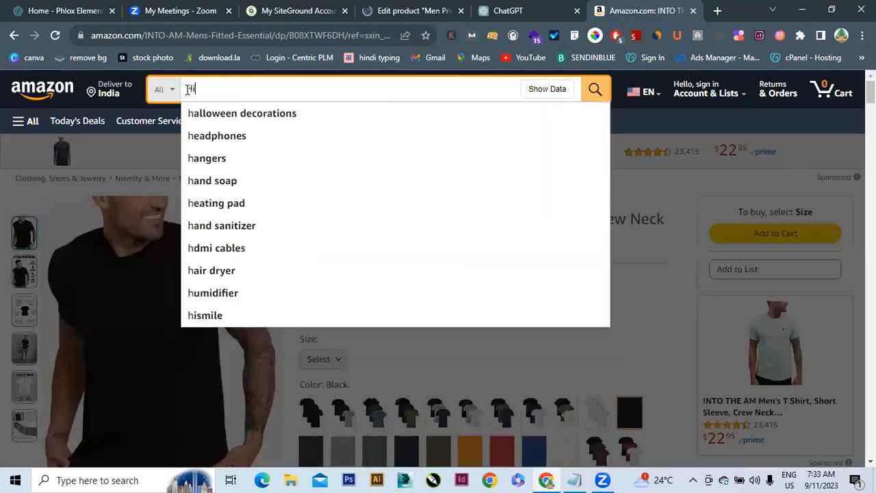
text(h H)
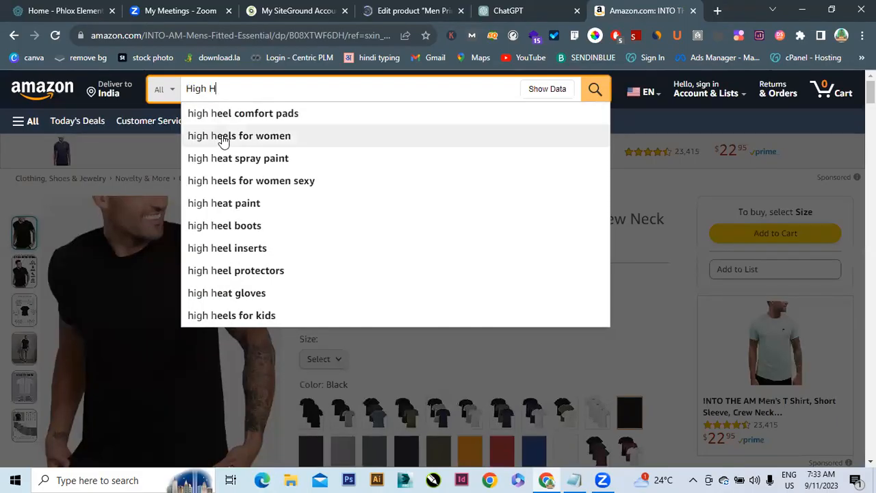
click(223, 140)
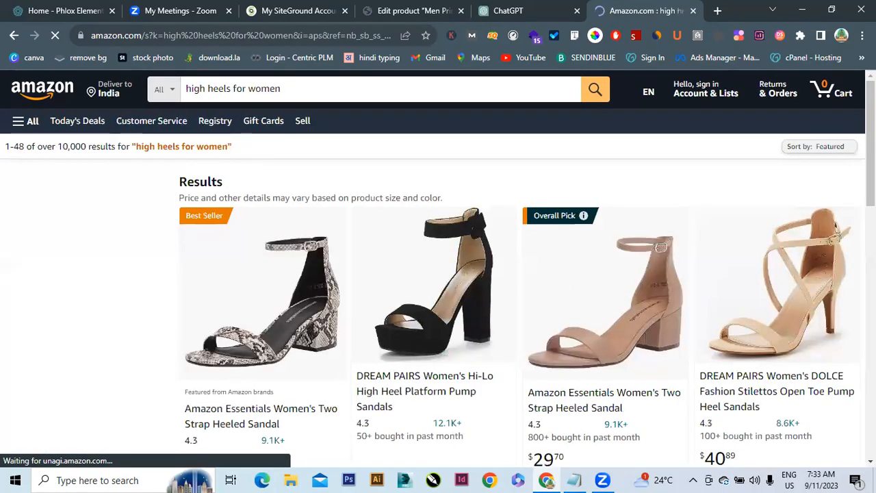
Open the Zzheels Women Bowknot Clear Heels product and select its full title
scroll(438, 274, down, 5)
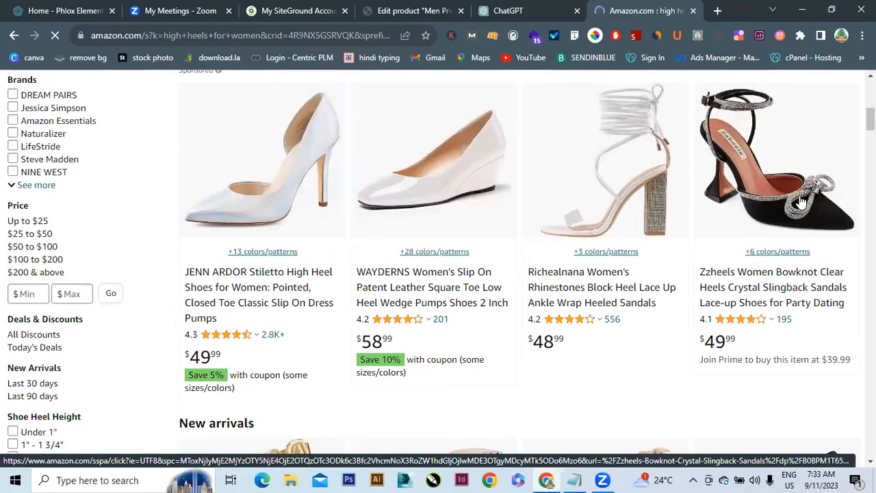
click(801, 202)
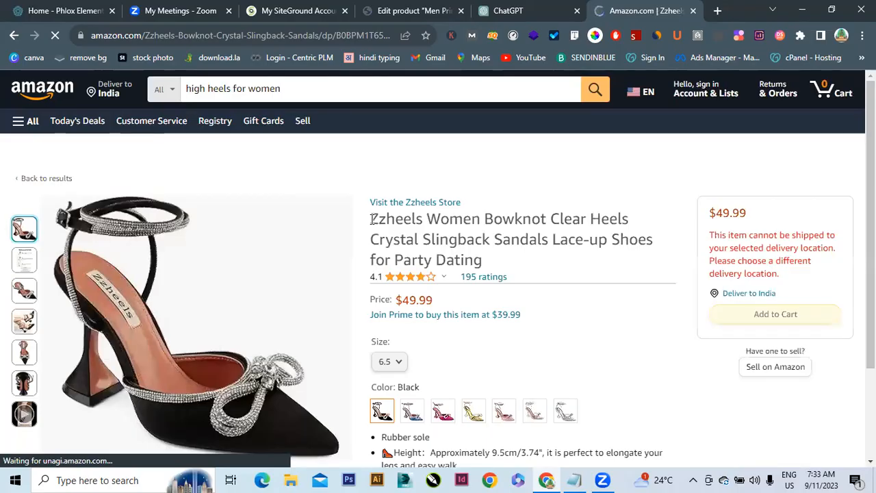
drag(372, 219, 483, 267)
key(ctrl+c)
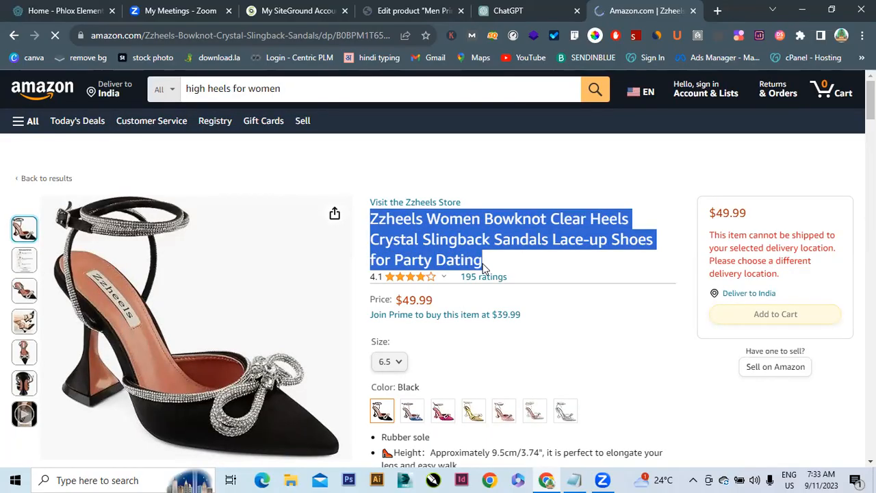
click(424, 4)
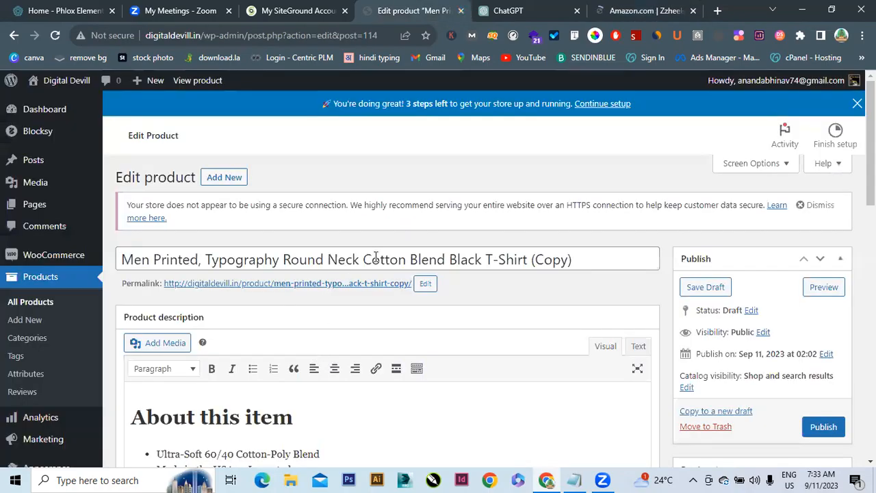
Replace the copy's T-shirt title with the pasted Zzheels Women Bowknot Clear Heels sandals name
triple_click(380, 258)
key(ctrl+v)
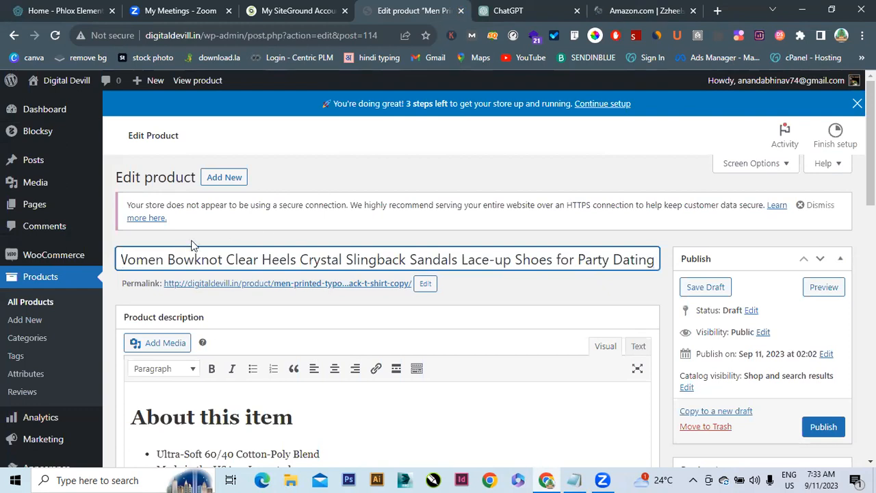
click(124, 259)
key(BackSpace)
key(ctrl+z)
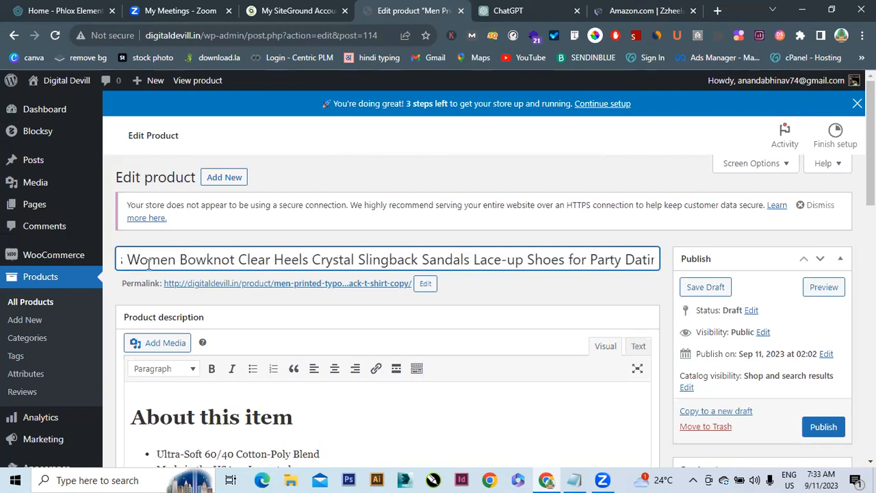
key(BackSpace)
key(Left)
key(Left)
key(Left)
key(Left)
key(Left)
key(Left)
key(Left)
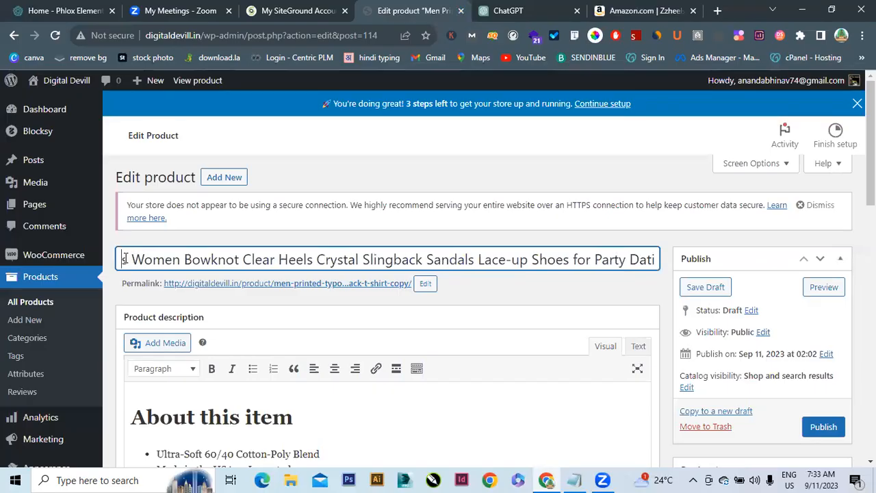
Select the Amazon sandal feature bullets and paste over the product description
click(644, 8)
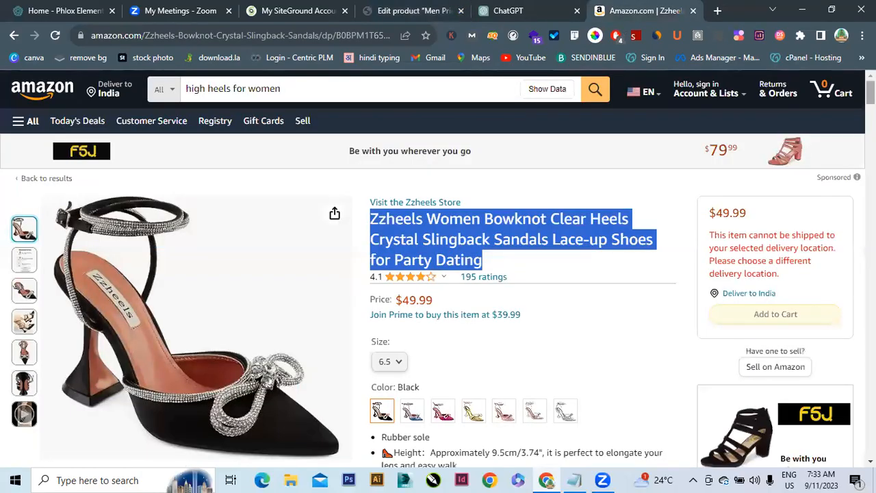
scroll(438, 267, down, 7)
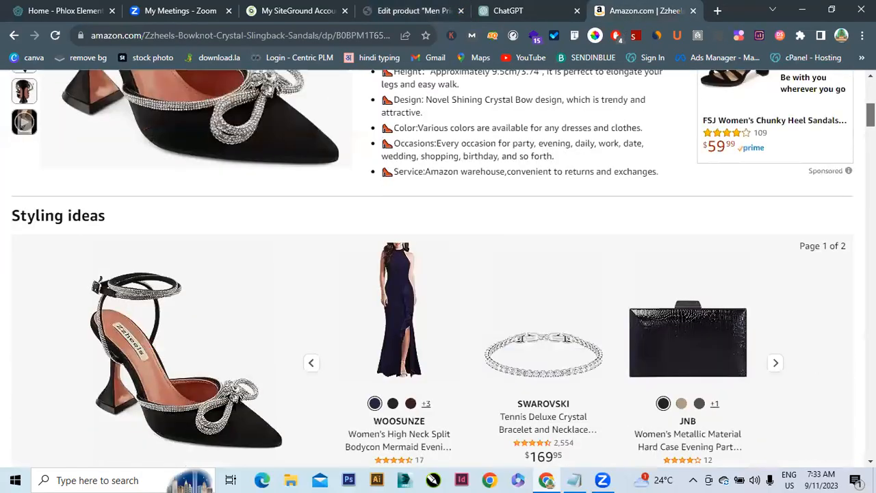
scroll(438, 267, down, 6)
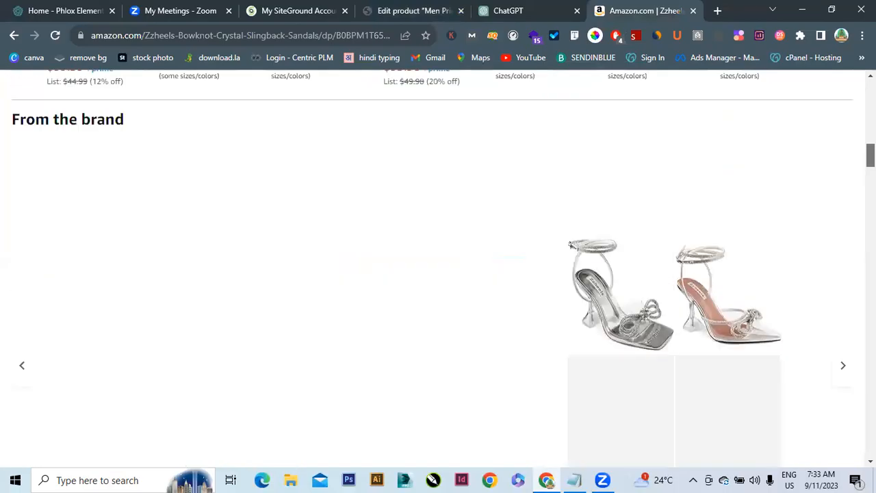
scroll(438, 267, up, 12)
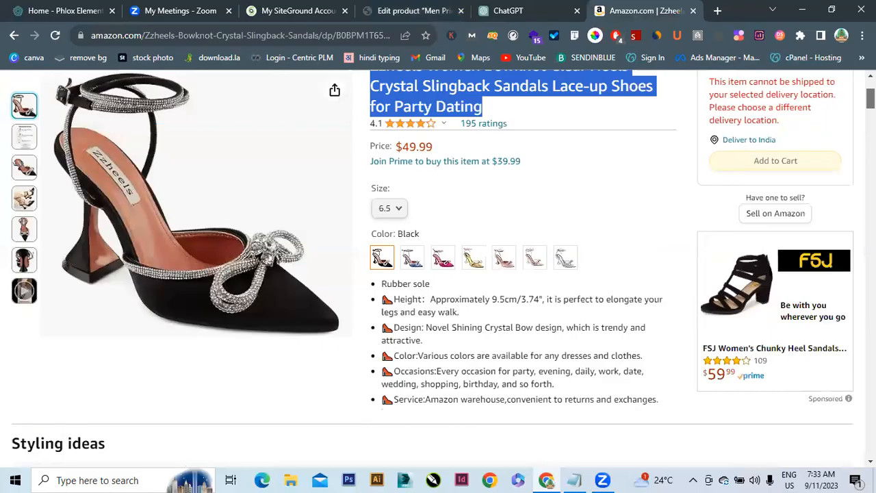
scroll(567, 217, down, 1)
drag(381, 273, 664, 388)
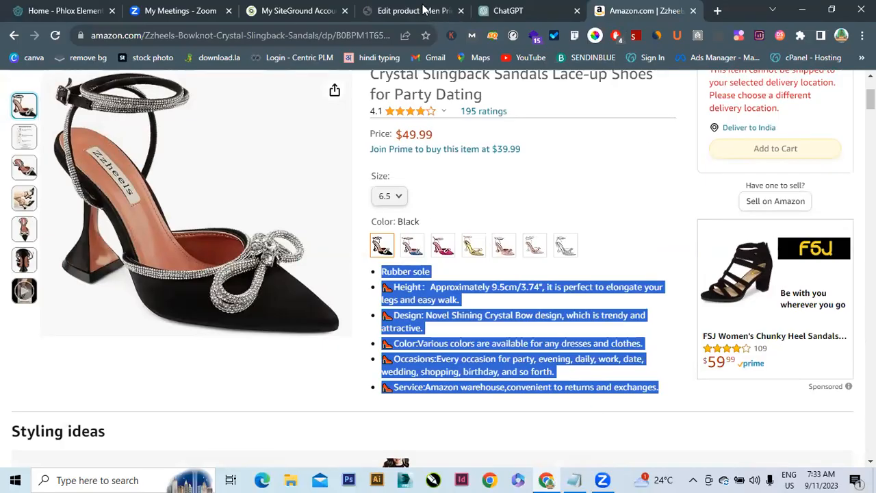
click(368, 6)
key(ctrl+a)
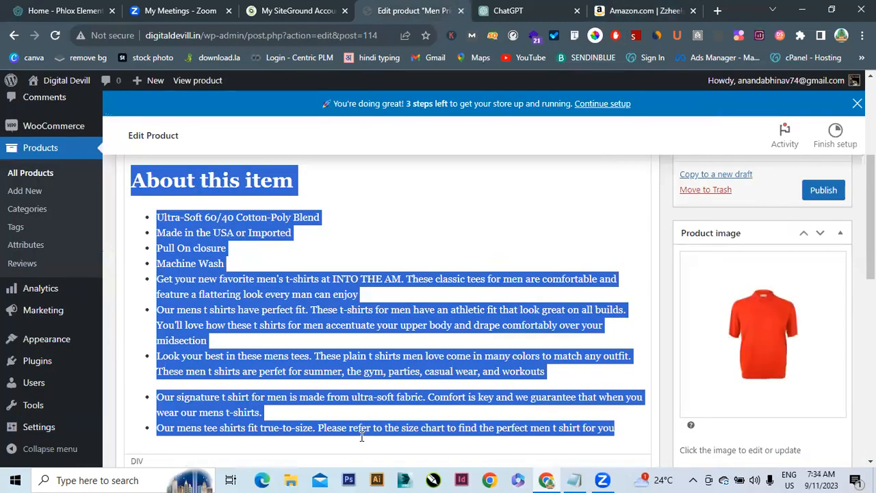
text(Zzheels Women Bowknot Clear Heels Crystal Slingback Sandals Lace-up Shoes for Party Dating)
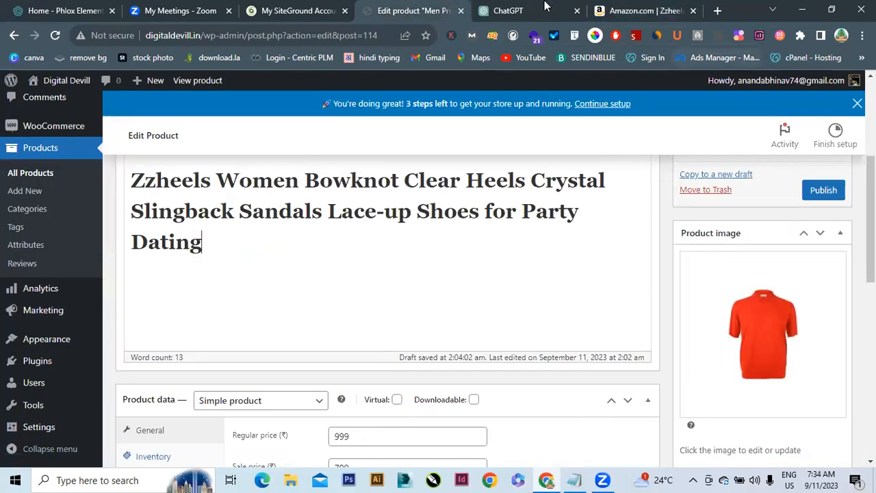
Copy the sandal bullets, from Rubber sole to the returns and exchanges line
click(626, 9)
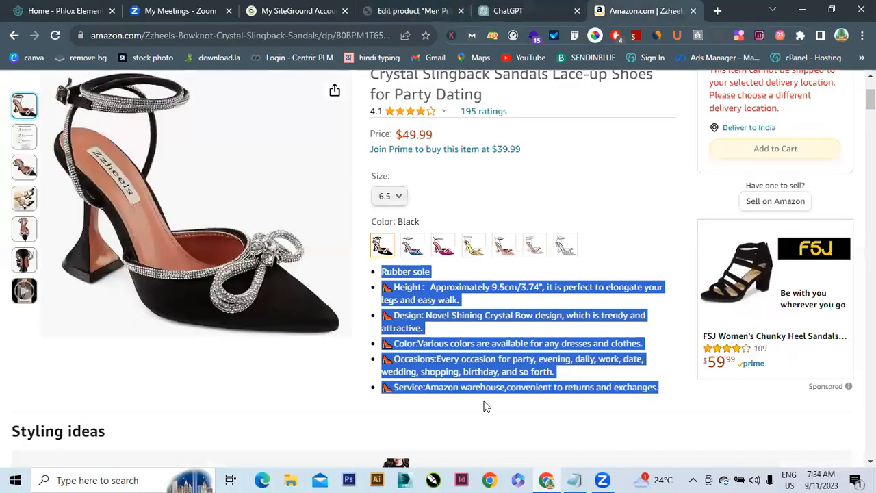
right_click(402, 269)
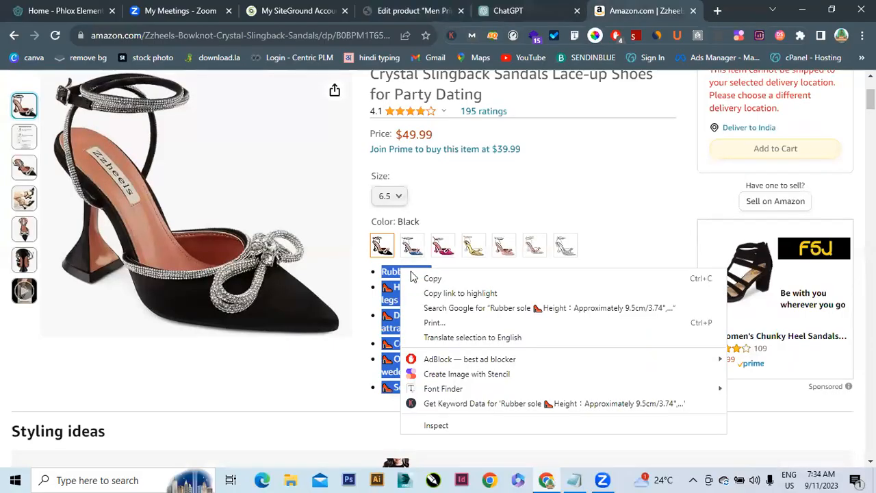
click(418, 277)
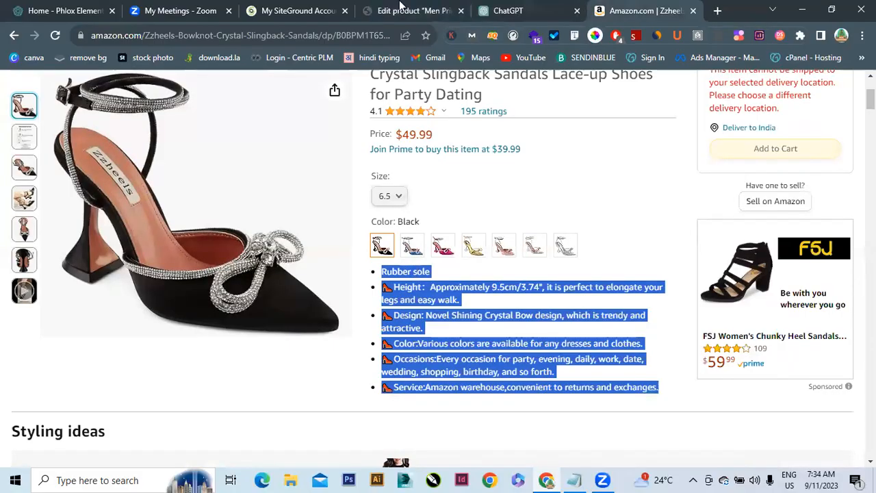
click(399, 8)
Paste the sandal feature bullets over the product description
key(ctrl+a)
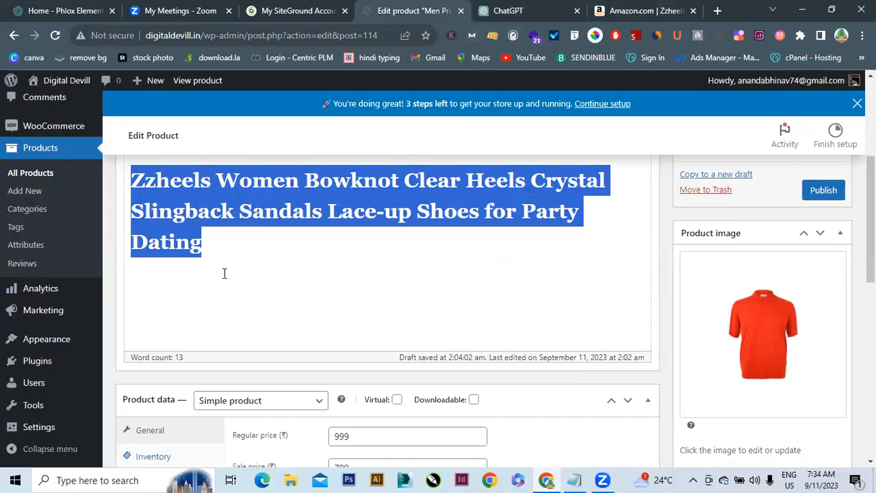
key(ctrl+v)
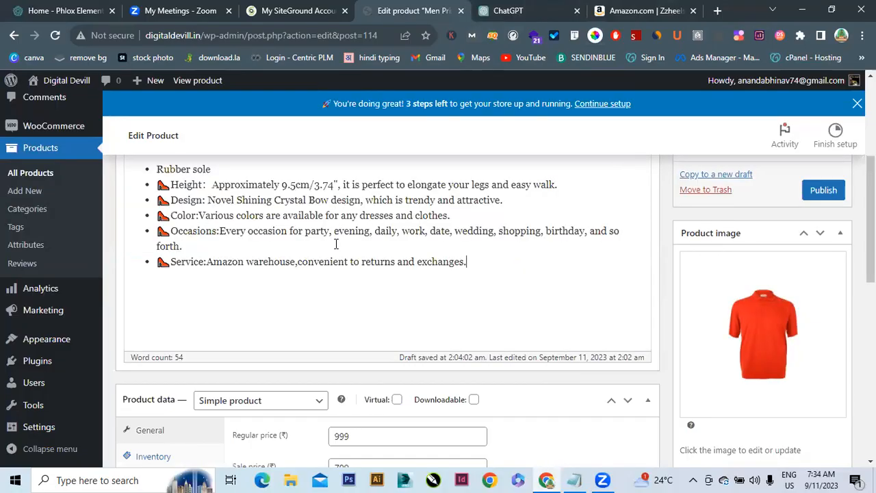
scroll(388, 308, down, 3)
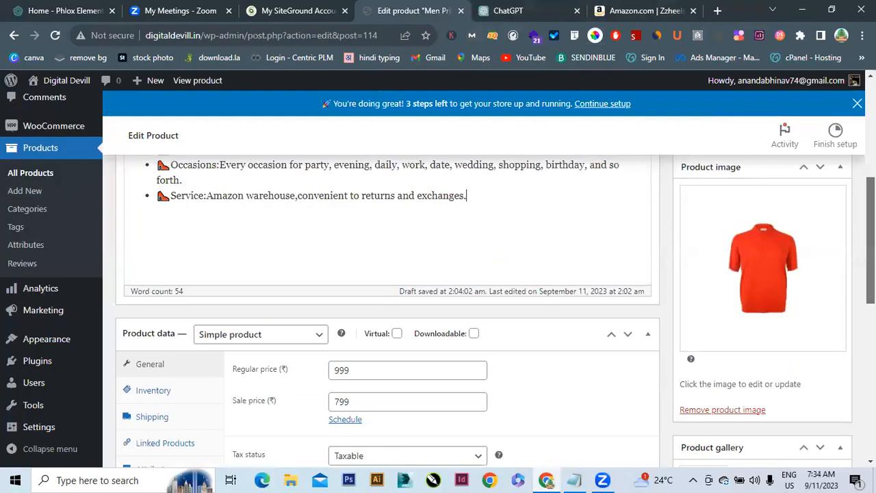
Set regular price 1599, sale price 1299 and tax class GST 12
click(371, 225)
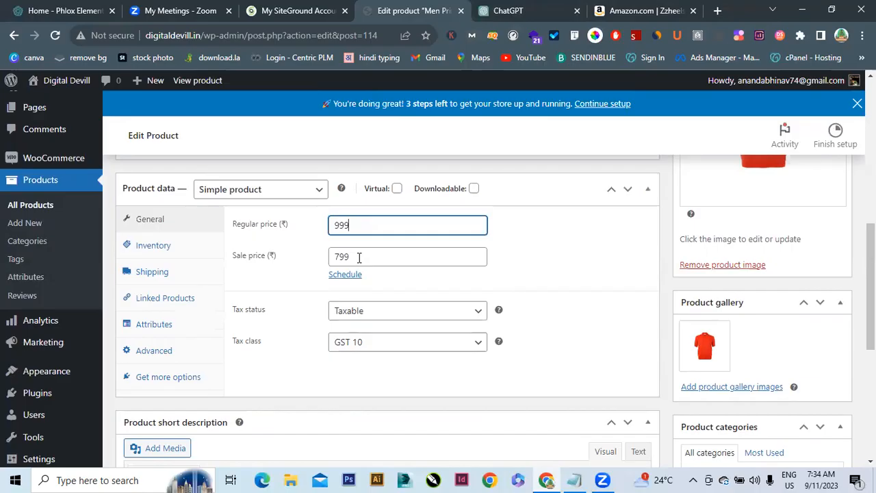
click(358, 258)
key(BackSpace)
key(BackSpace)
key(BackSpace)
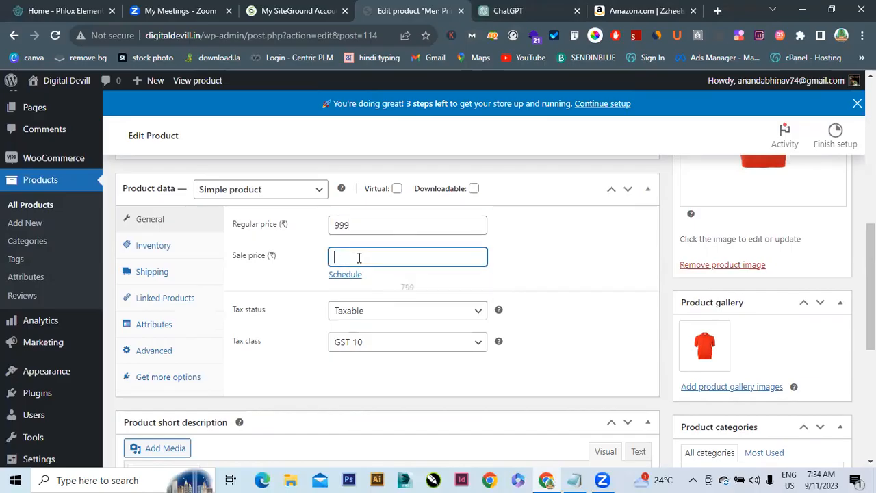
click(357, 224)
key(BackSpace)
key(BackSpace)
key(BackSpace)
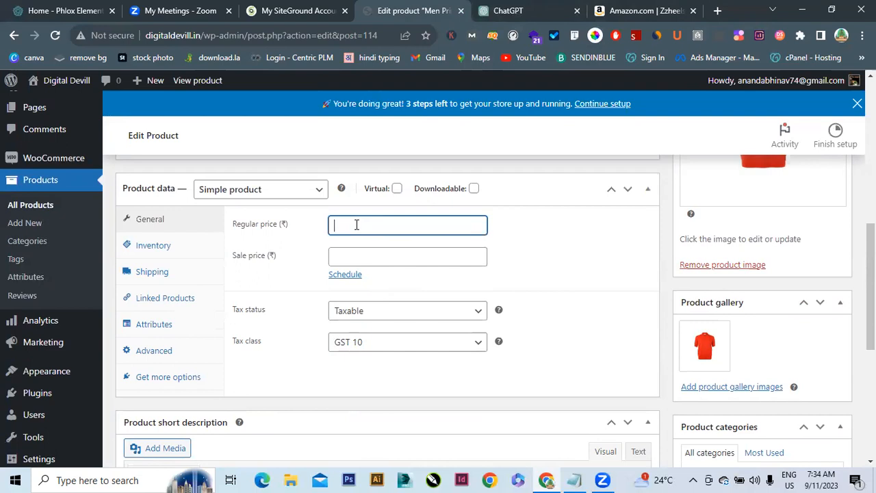
text(1599)
click(352, 255)
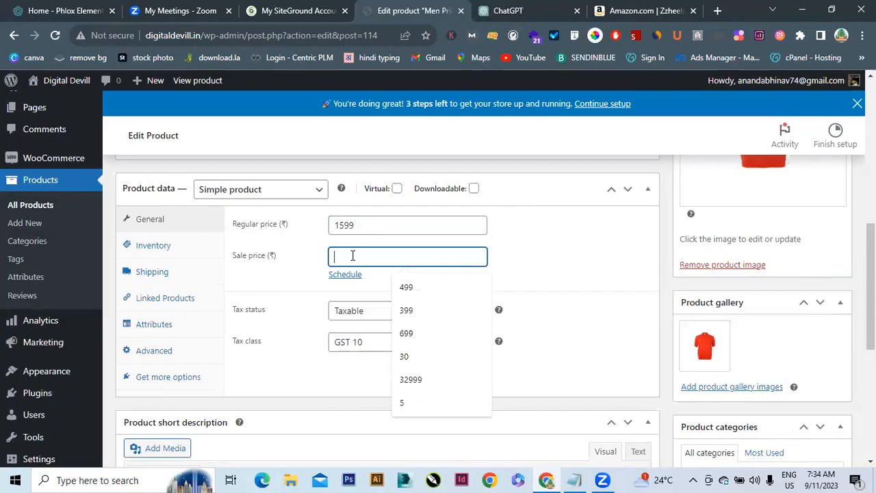
text(1299)
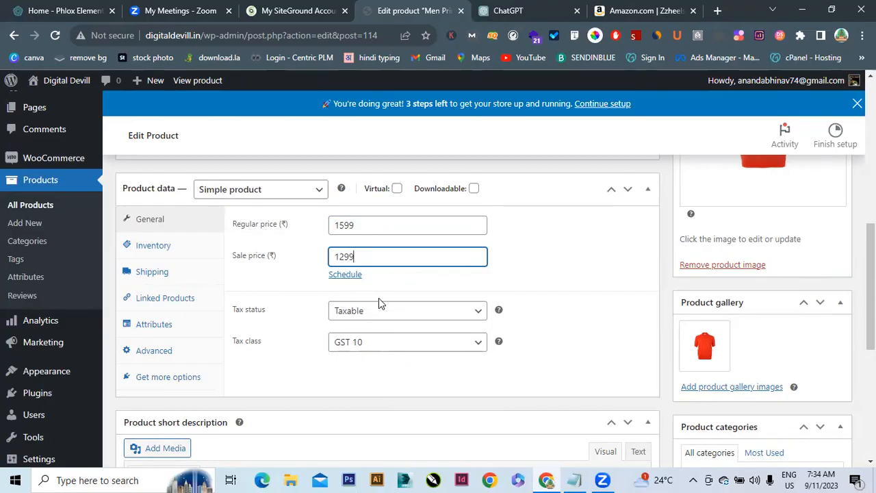
click(370, 346)
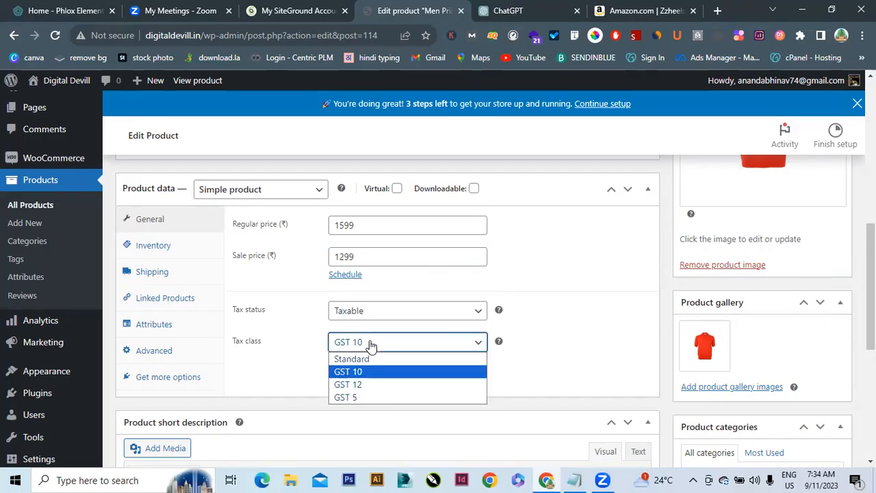
click(364, 386)
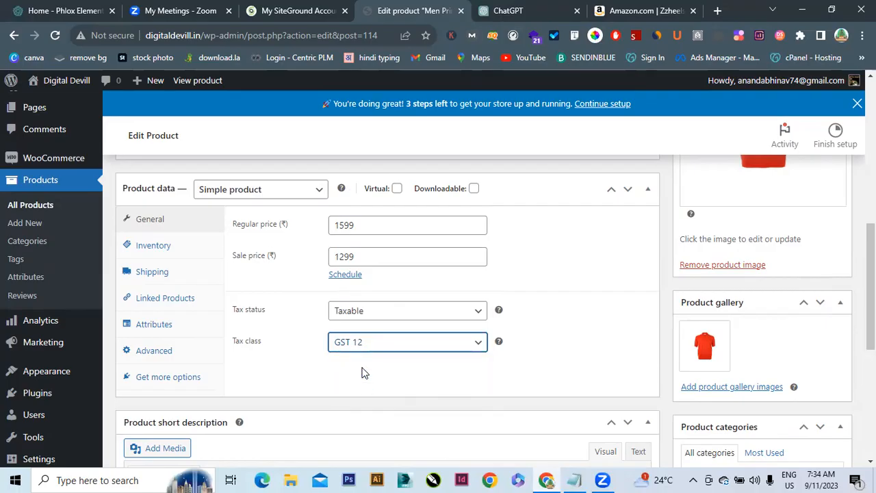
Change the inventory SKU from the SAM code to HighH-2356
click(152, 254)
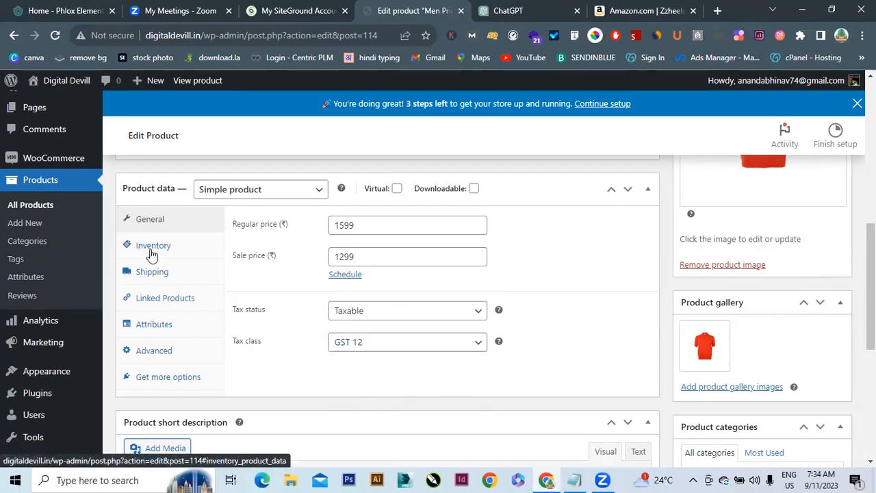
click(385, 224)
key(BackSpace)
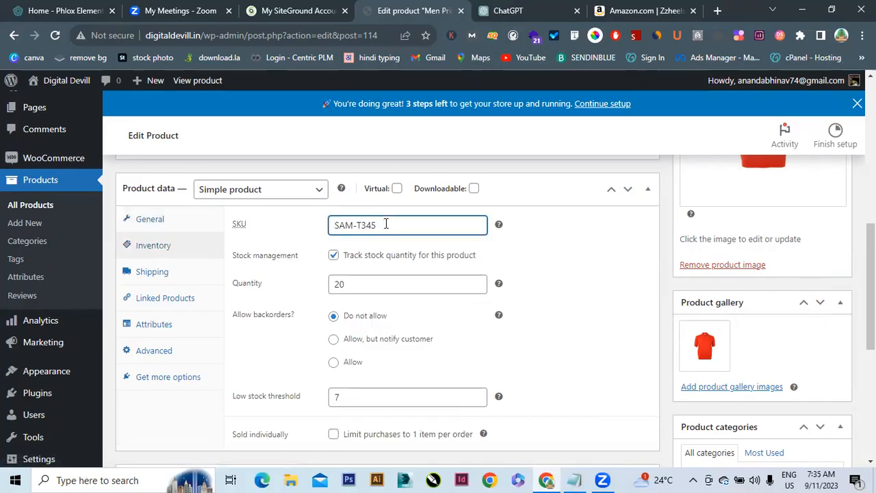
key(BackSpace)
key(BackSpace)
key(BackSpace)
key(BackSpace)
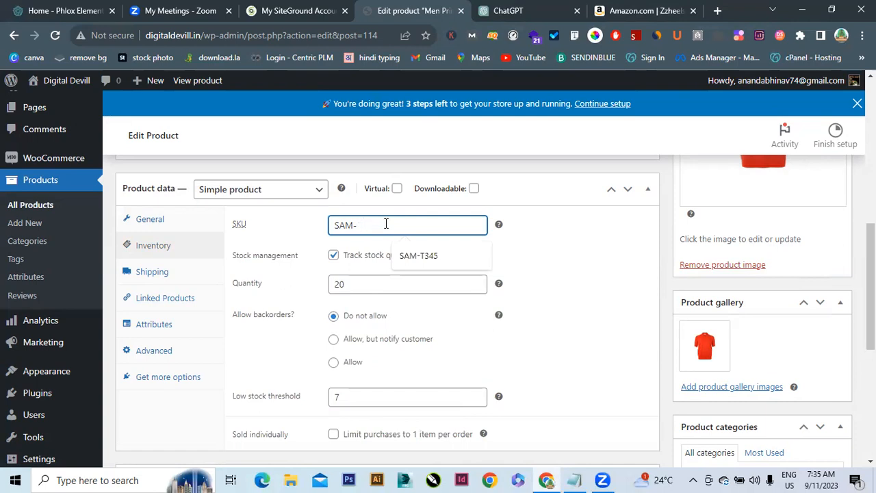
text(G)
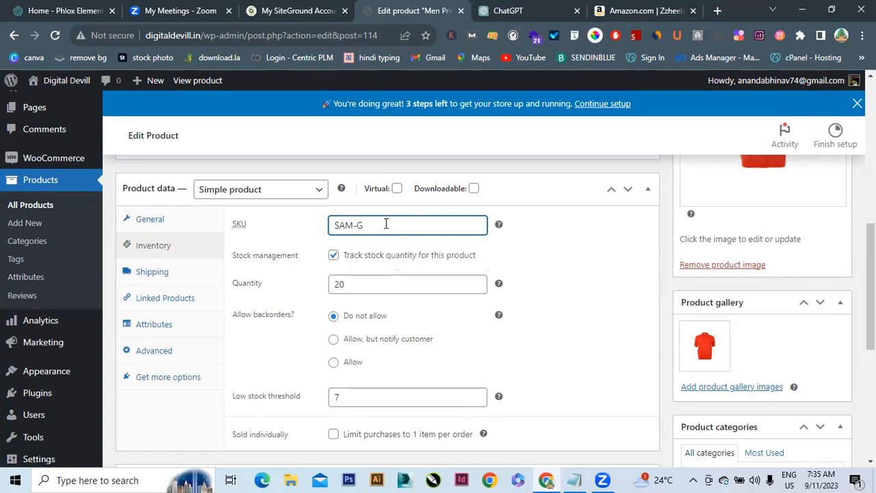
key(BackSpace)
text(H)
text(eal)
key(BackSpace)
key(BackSpace)
key(BackSpace)
key(BackSpace)
key(BackSpace)
text(ghH)
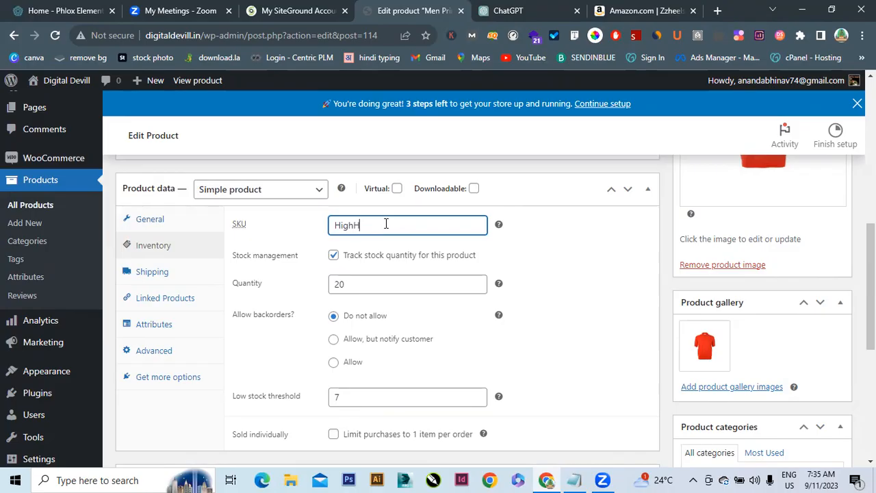
text(-2356)
Set stock quantity 25 and low stock threshold 10
click(350, 282)
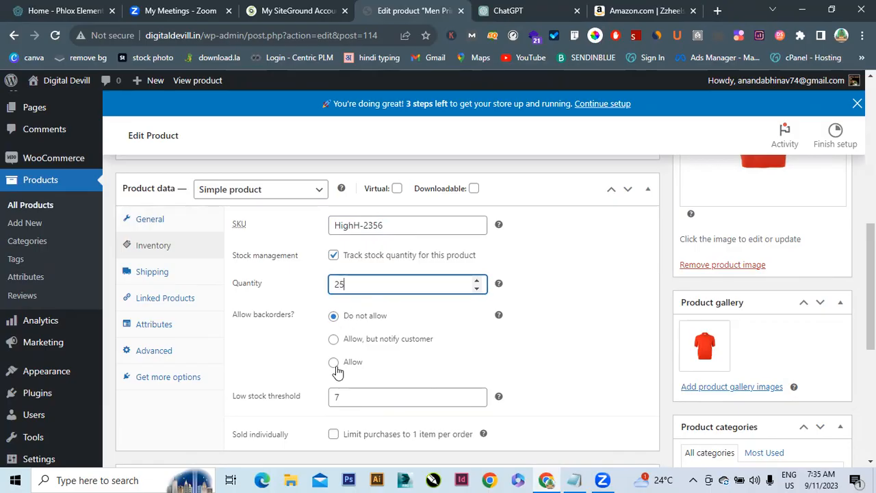
click(342, 405)
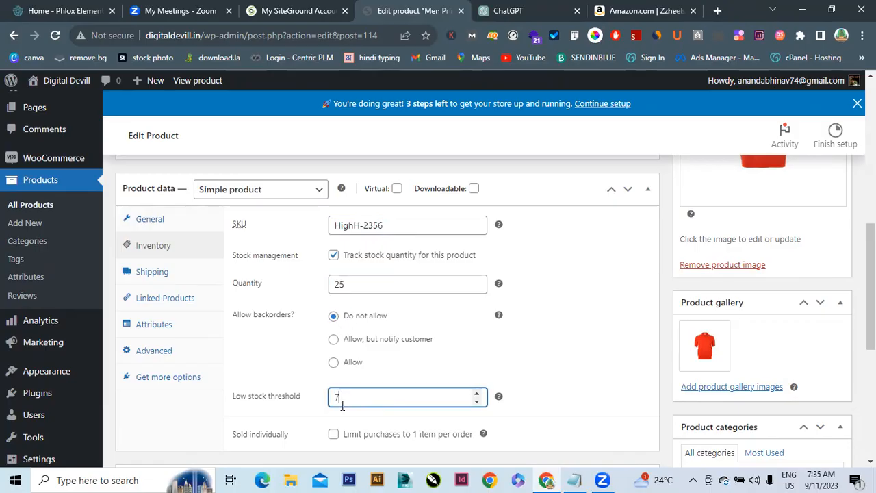
key(BackSpace)
text(10)
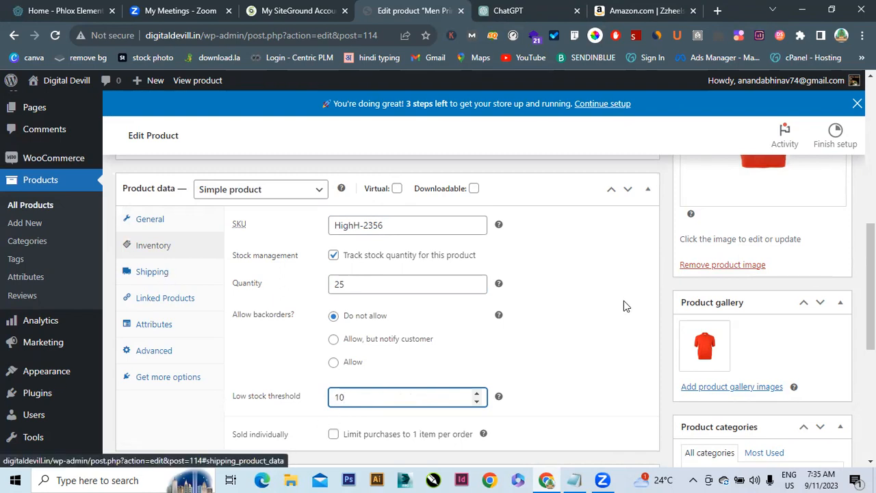
drag(871, 253, 871, 219)
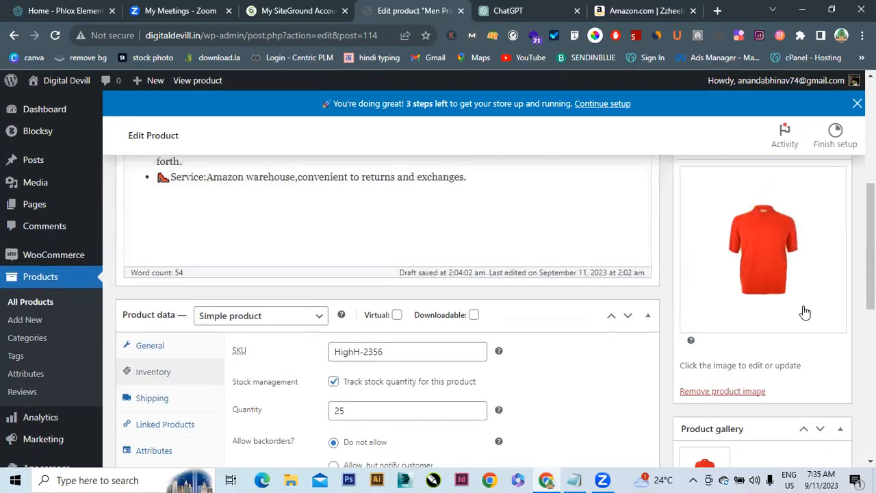
Set the yellow heels picture Group-8022.jpg as the product image
click(757, 244)
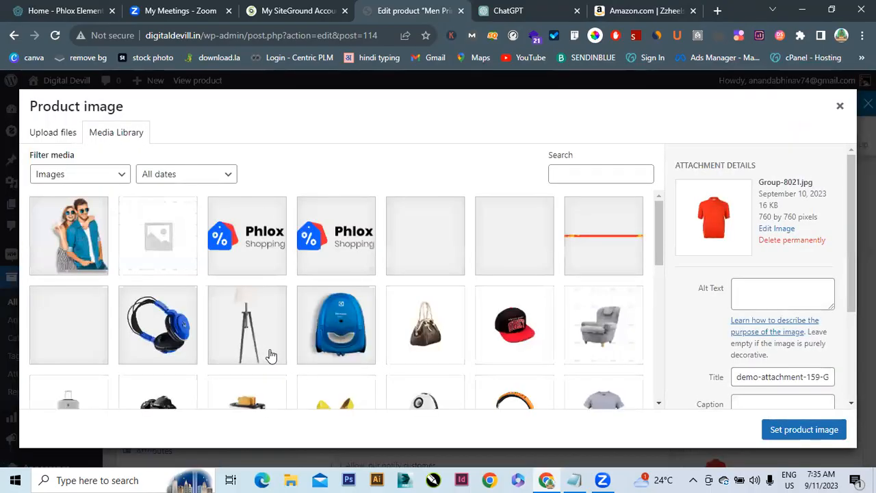
click(333, 395)
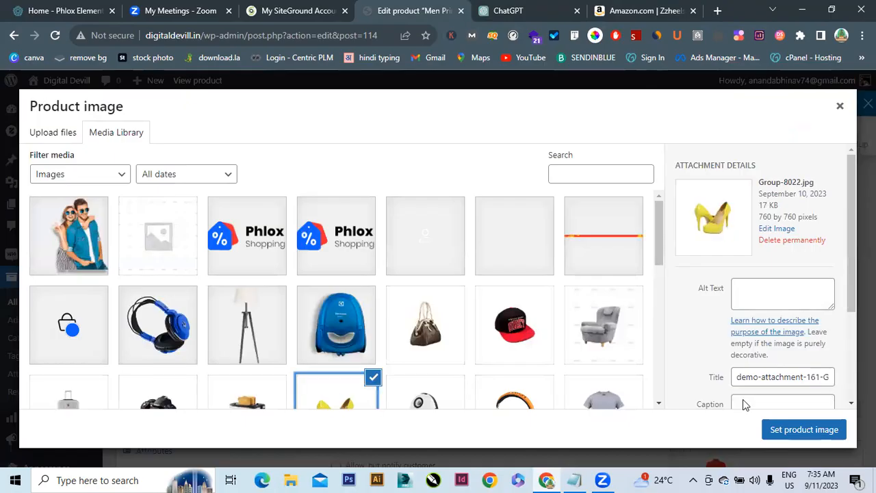
click(794, 428)
Replace the red shirt in the gallery with the yellow heels and publish the product
mouse_move(717, 457)
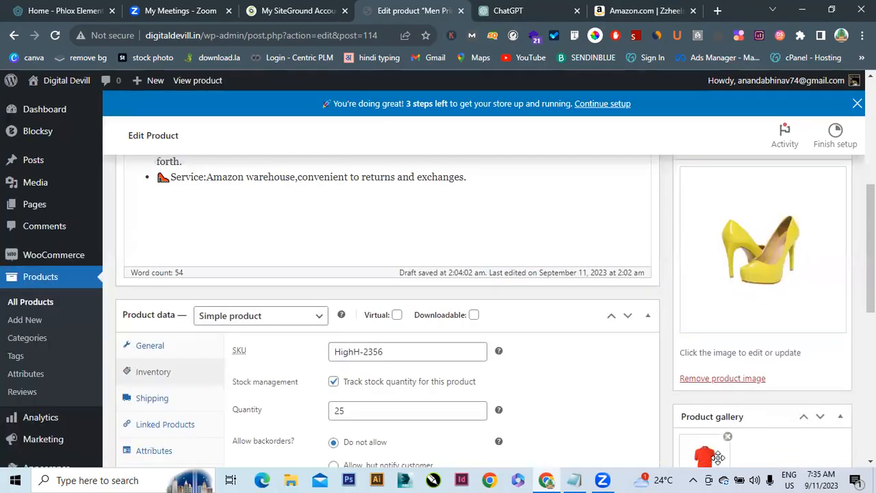
click(727, 438)
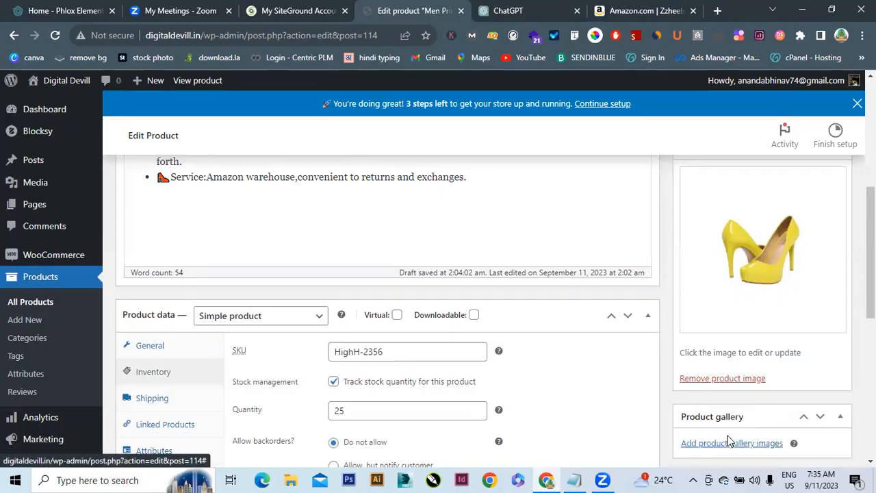
click(724, 444)
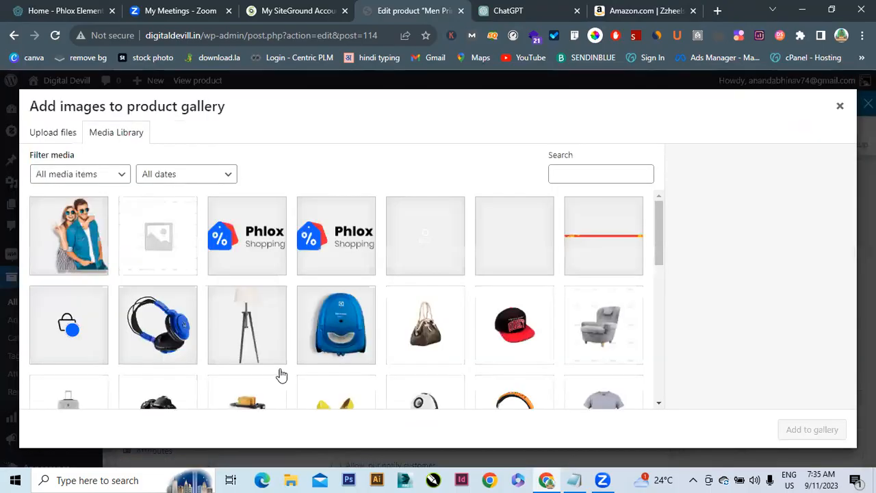
click(345, 399)
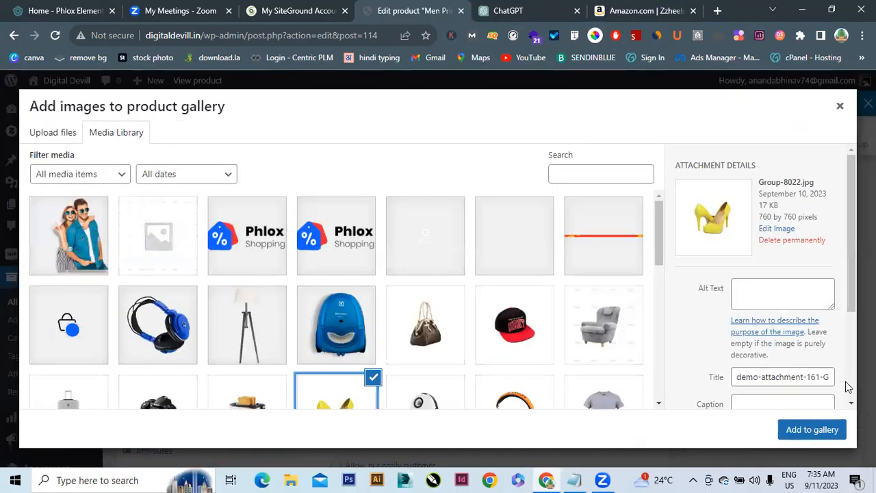
click(819, 432)
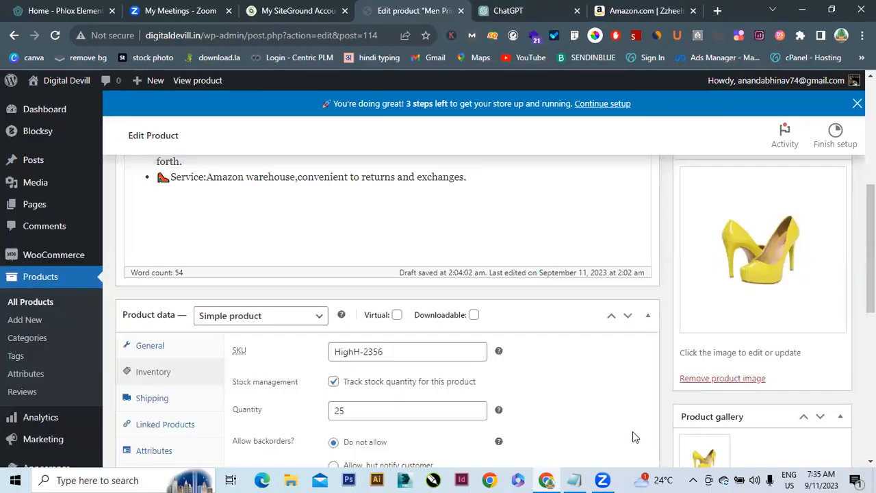
scroll(838, 219, up, 4)
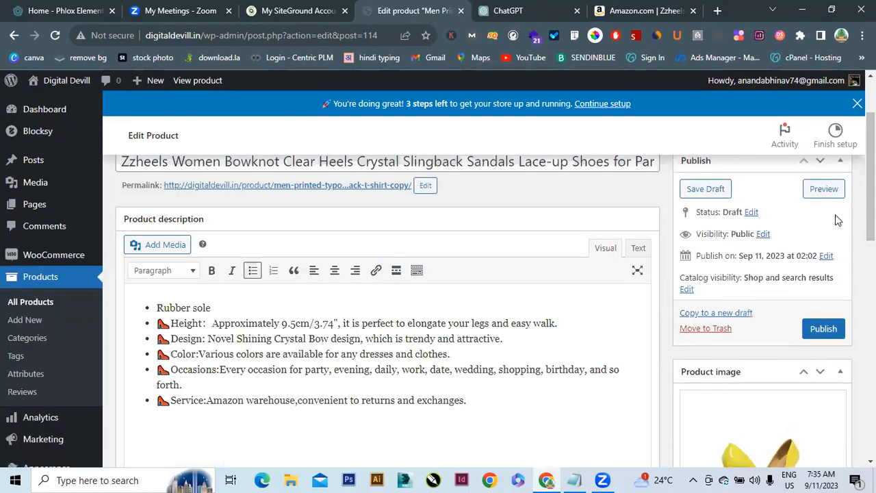
click(821, 330)
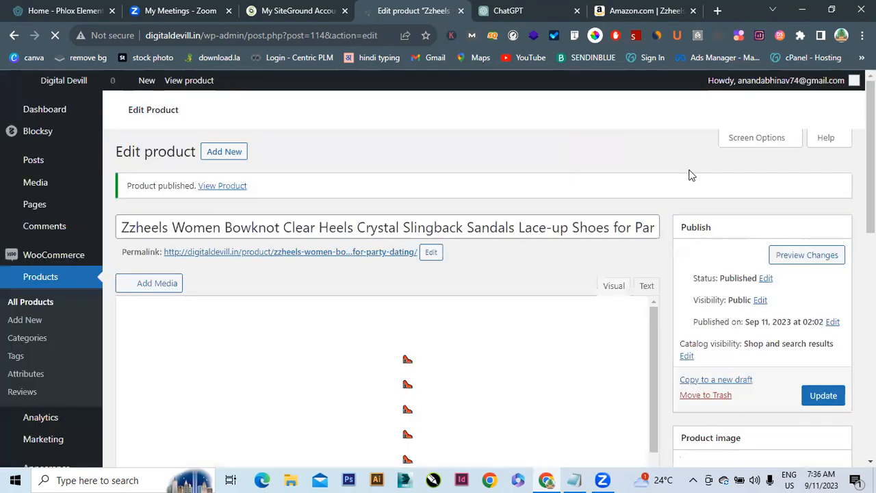
Add one pair of Zzheels yellow heels at ₹1,299.00 to the cart and view it
click(807, 255)
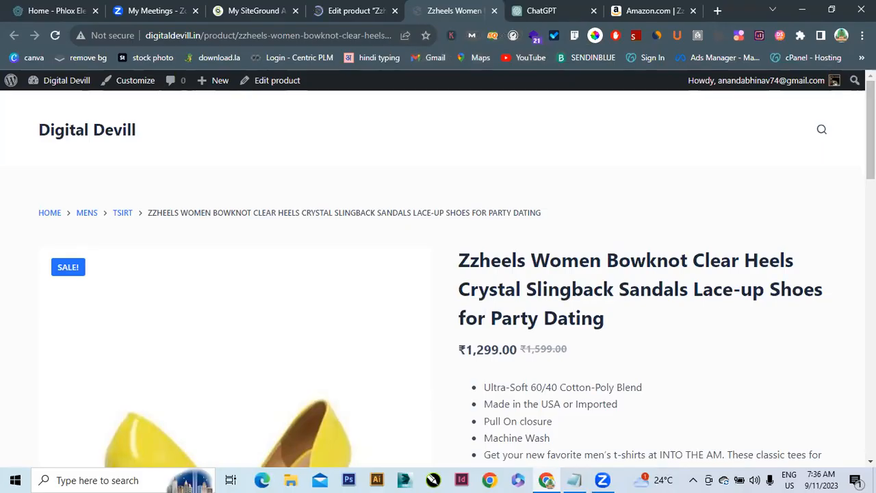
scroll(438, 273, down, 3)
scroll(438, 274, down, 2)
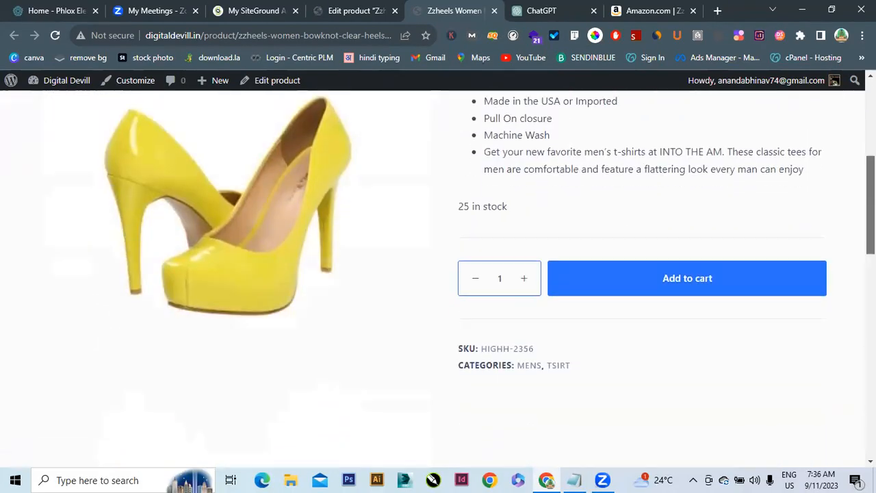
click(663, 286)
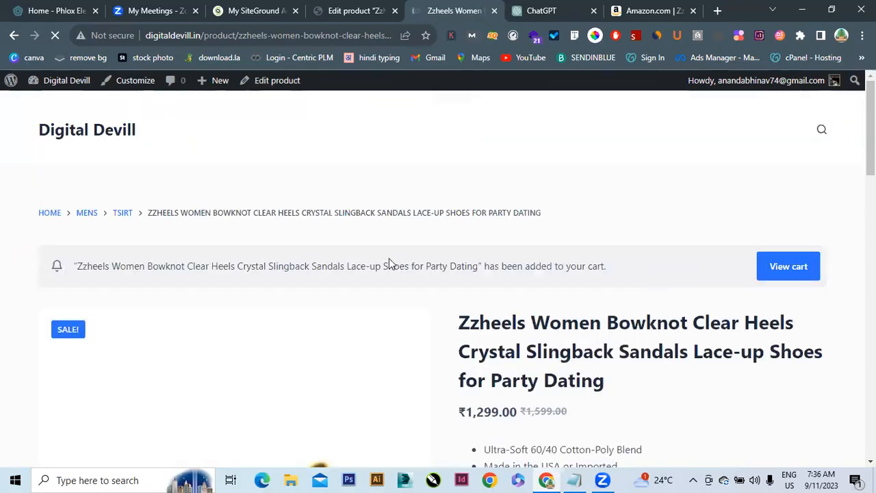
click(796, 270)
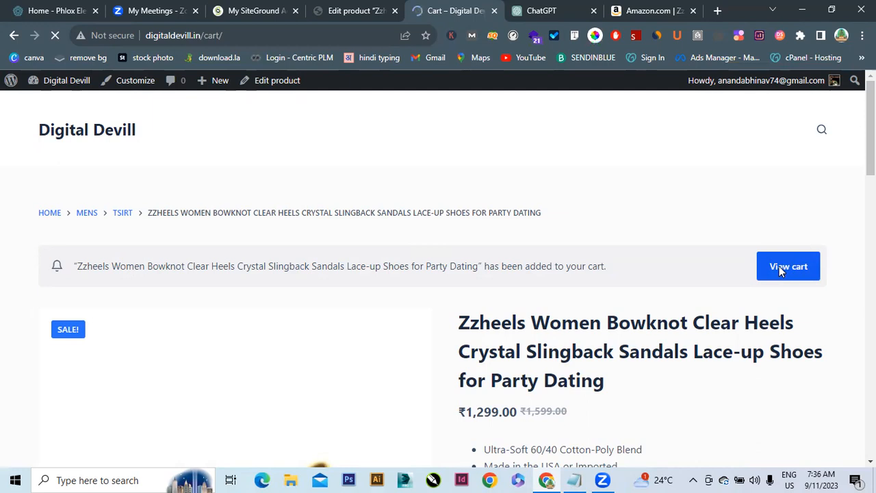
scroll(870, 212, down, 2)
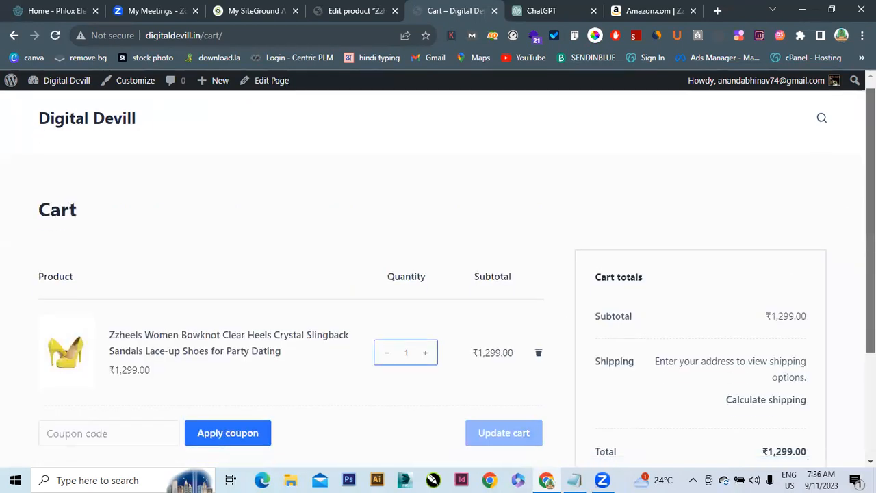
scroll(438, 273, down, 2)
scroll(438, 274, up, 1)
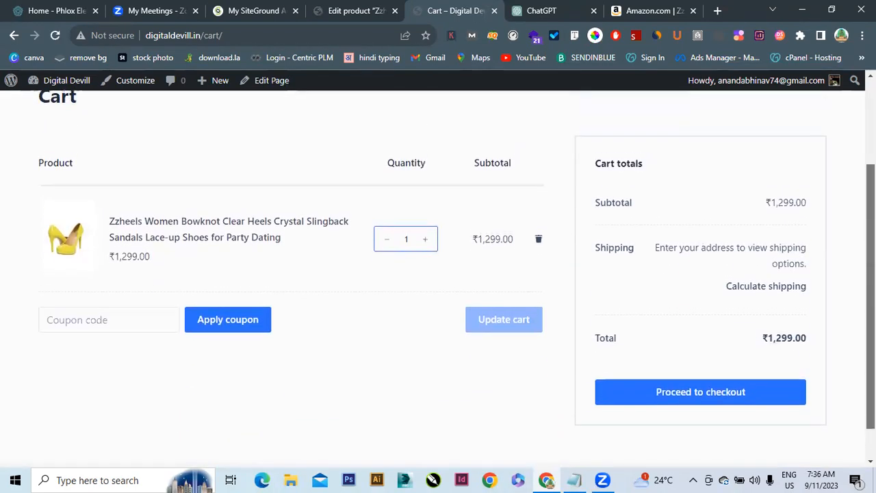
scroll(805, 243, down, 1)
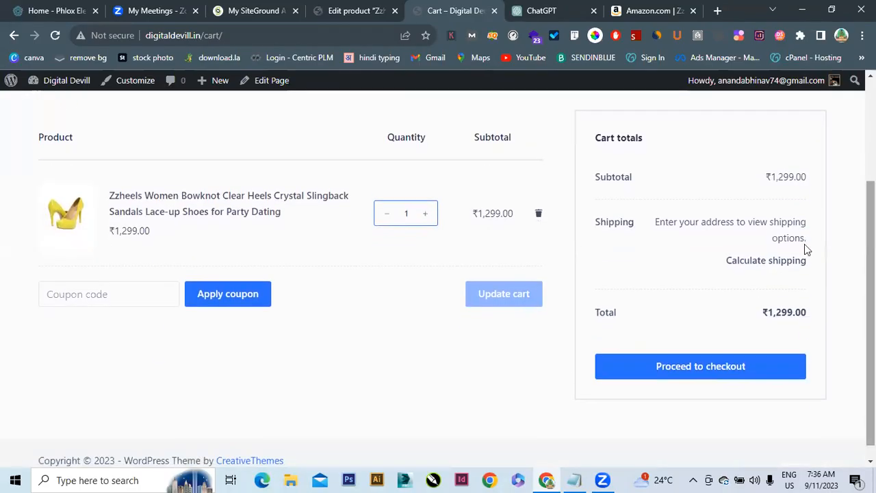
Proceed to checkout and review the ₹1,454.88 total and no-payment-methods notice
click(690, 371)
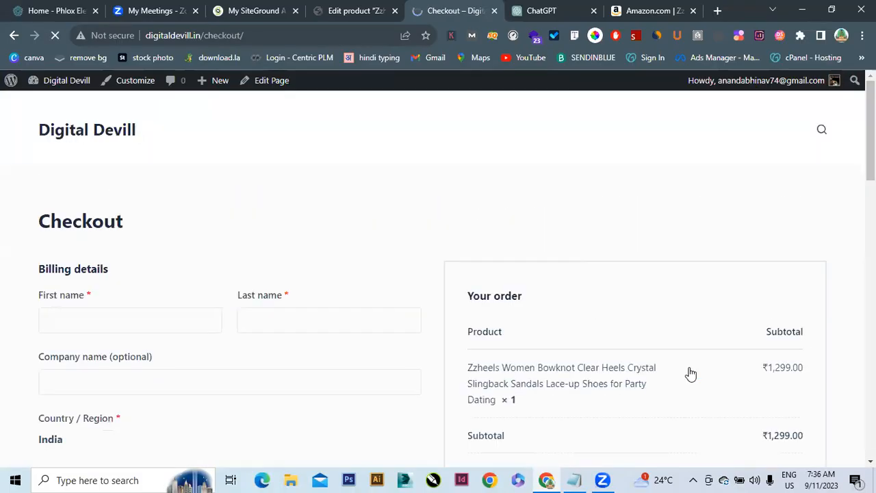
scroll(694, 299, down, 2)
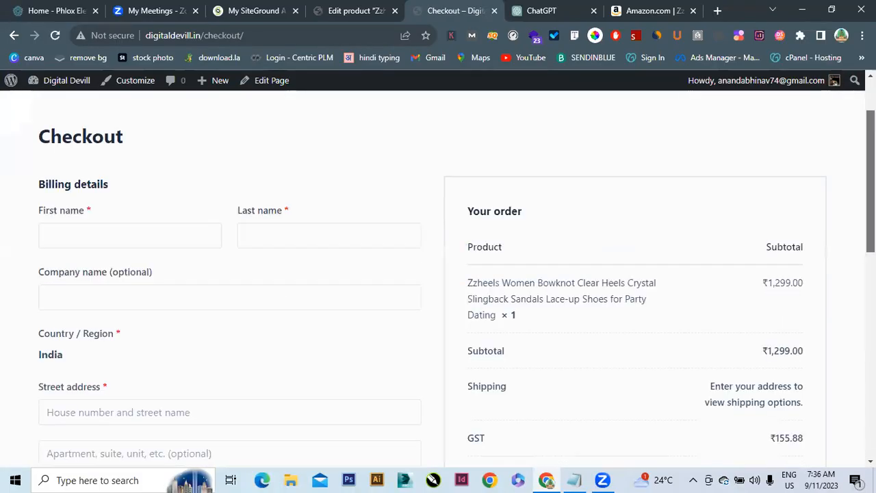
scroll(666, 393, down, 1)
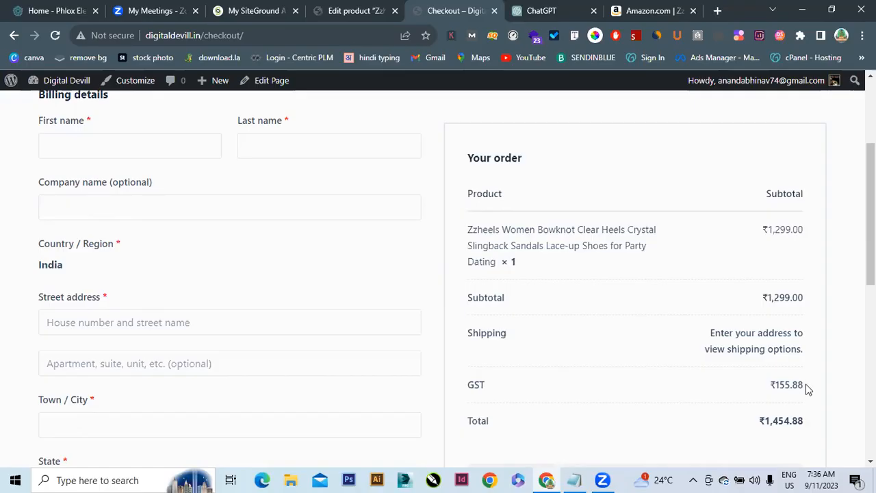
scroll(438, 274, down, 3)
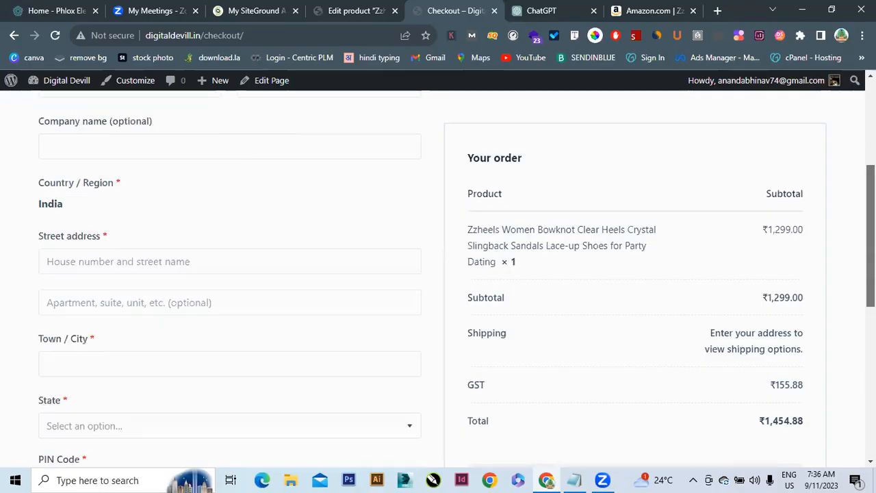
scroll(532, 366, up, 2)
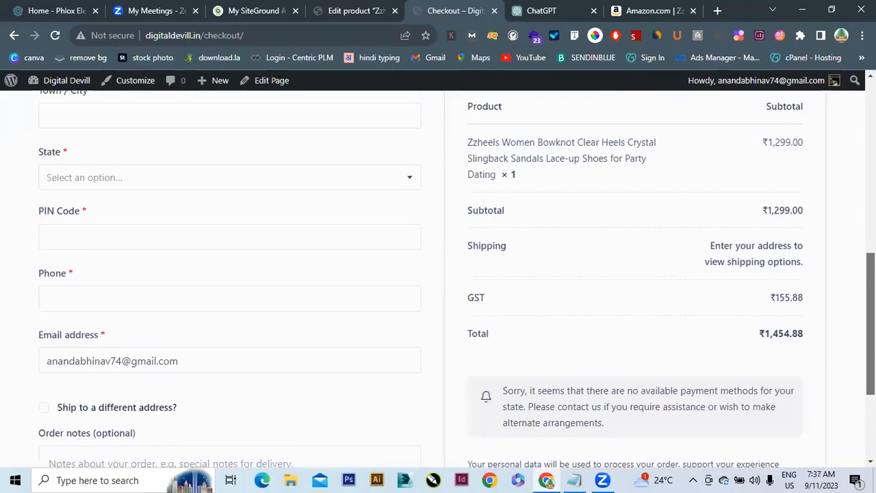
scroll(533, 366, down, 1)
drag(500, 352, 618, 389)
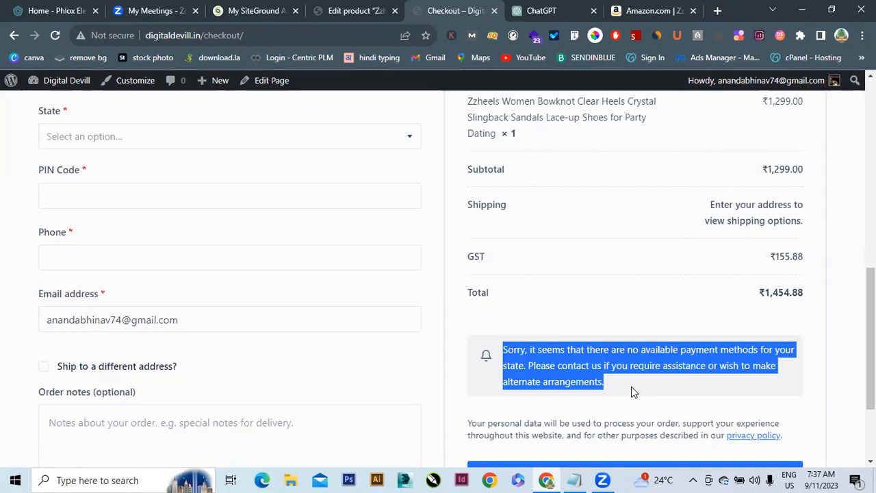
scroll(631, 386, down, 2)
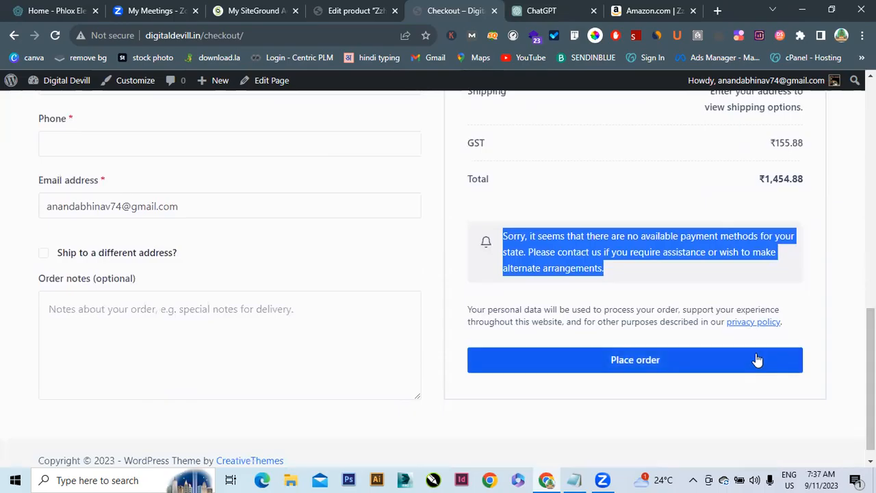
scroll(438, 273, up, 4)
scroll(438, 273, up, 8)
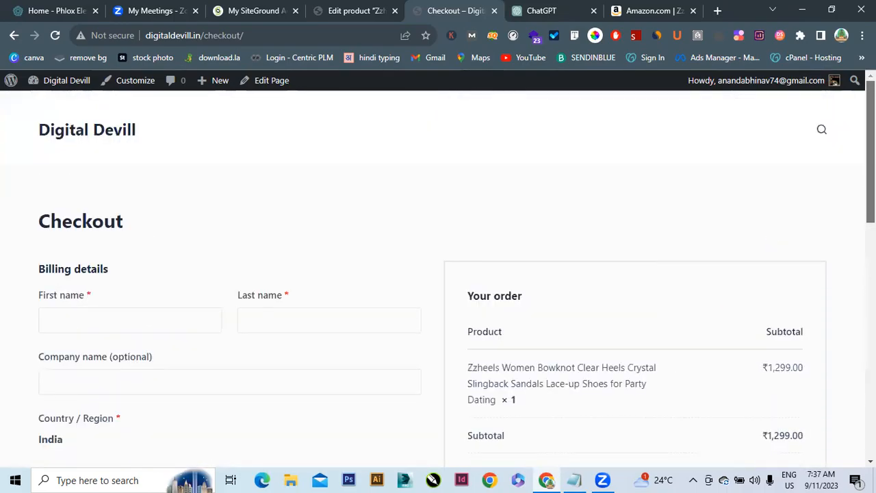
Go from the Digital Devill admin to WooCommerce Settings > Shipping > Shipping classes
click(61, 84)
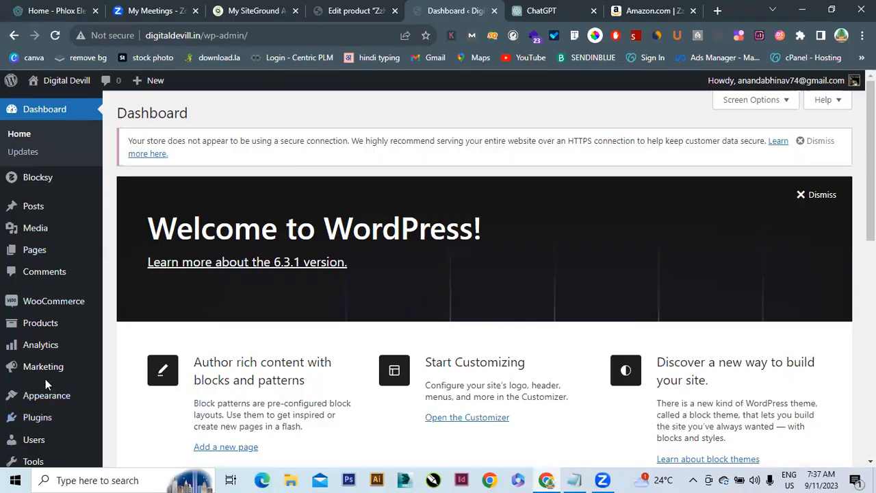
mouse_move(43, 308)
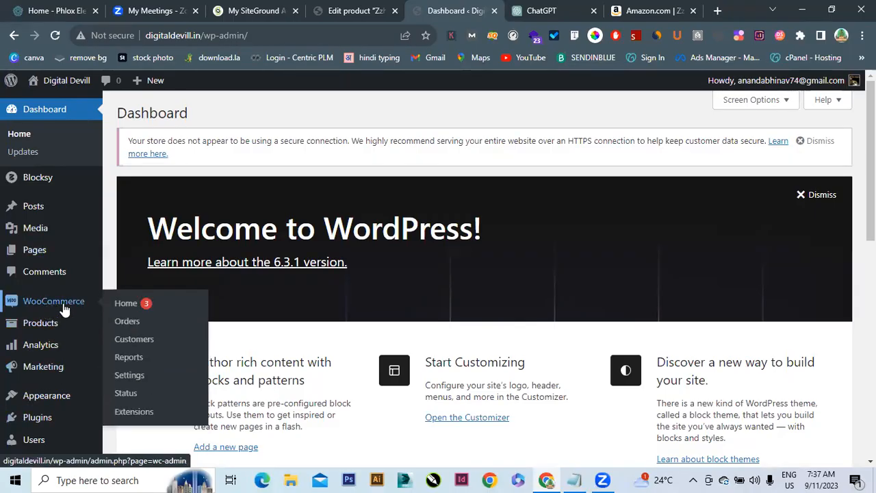
click(124, 378)
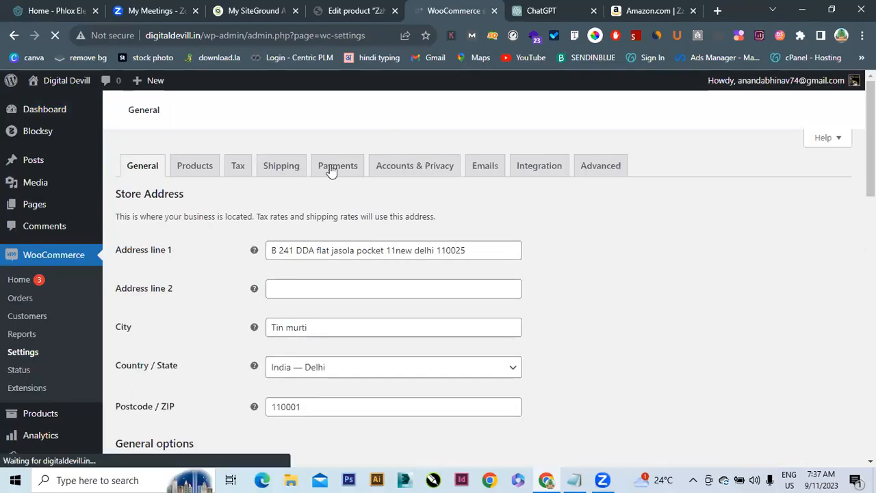
click(287, 169)
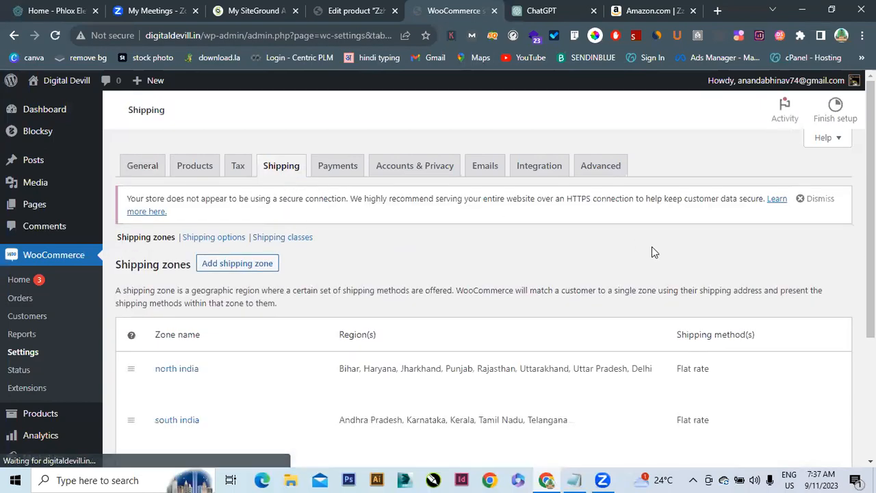
scroll(653, 252, down, 3)
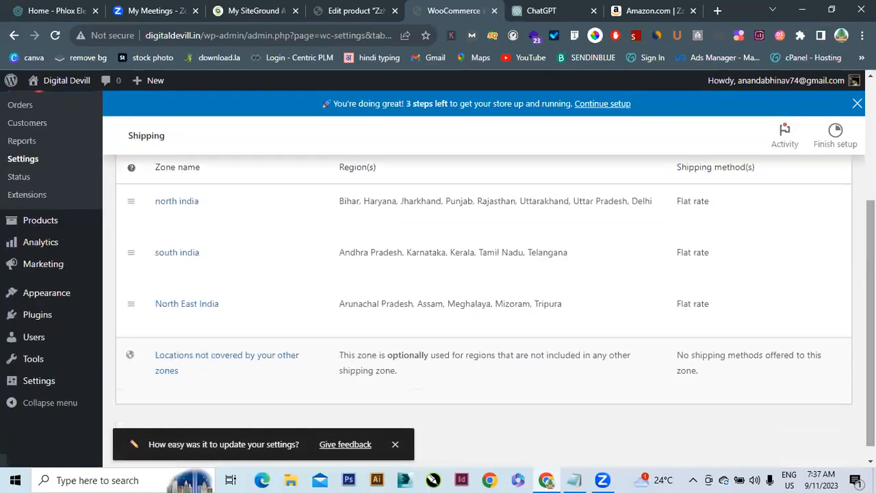
scroll(479, 274, down, 1)
scroll(328, 218, up, 3)
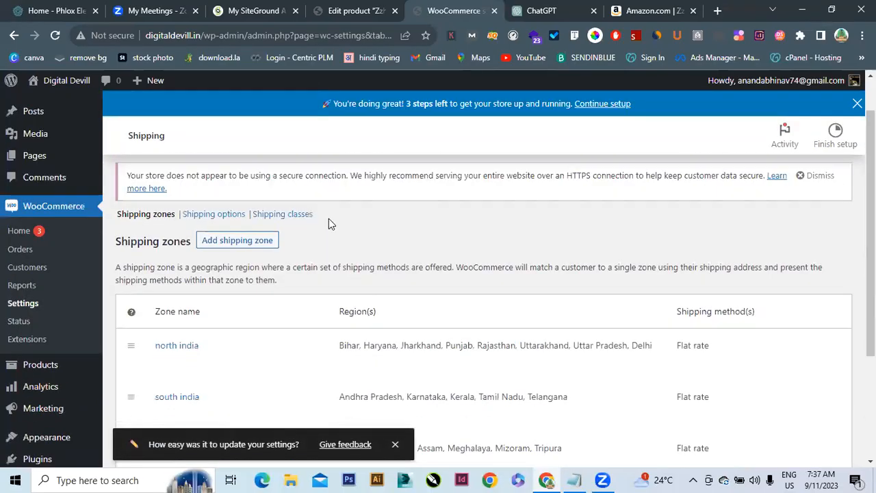
click(279, 217)
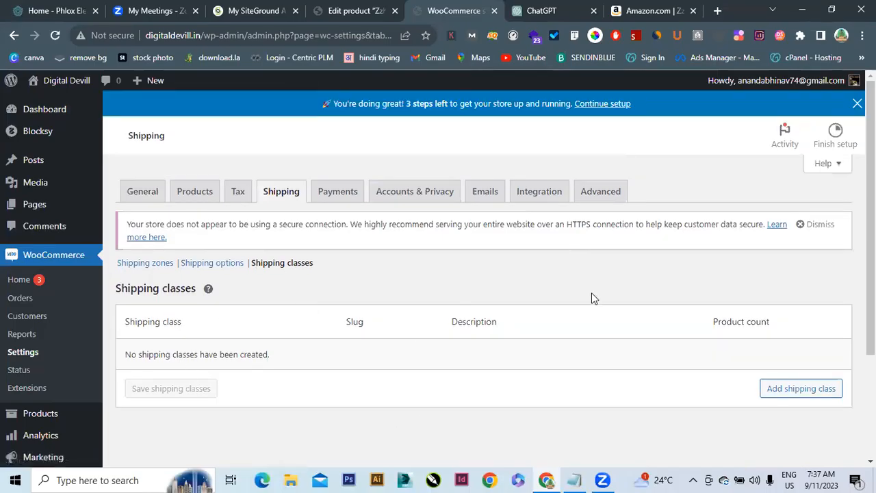
Add a shipping class named Standard and save it
click(807, 389)
click(249, 357)
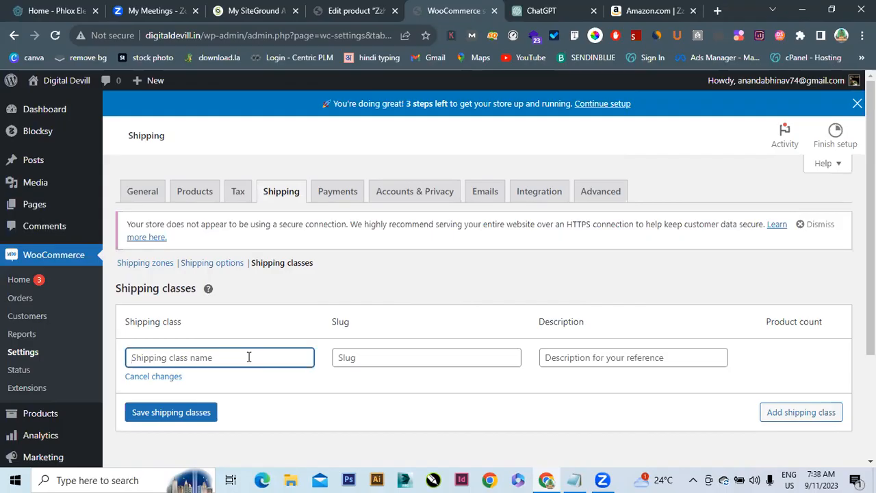
text(Standard)
click(206, 413)
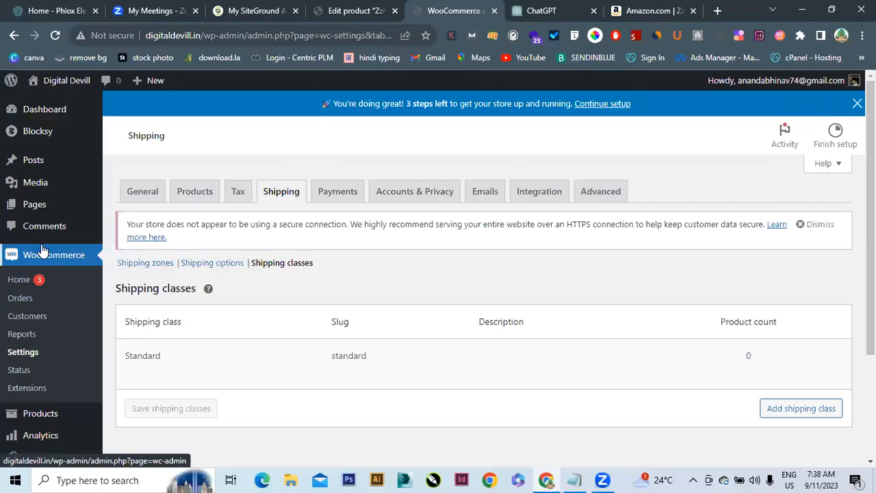
Turn on Cash on delivery in the WooCommerce Payments settings
click(332, 204)
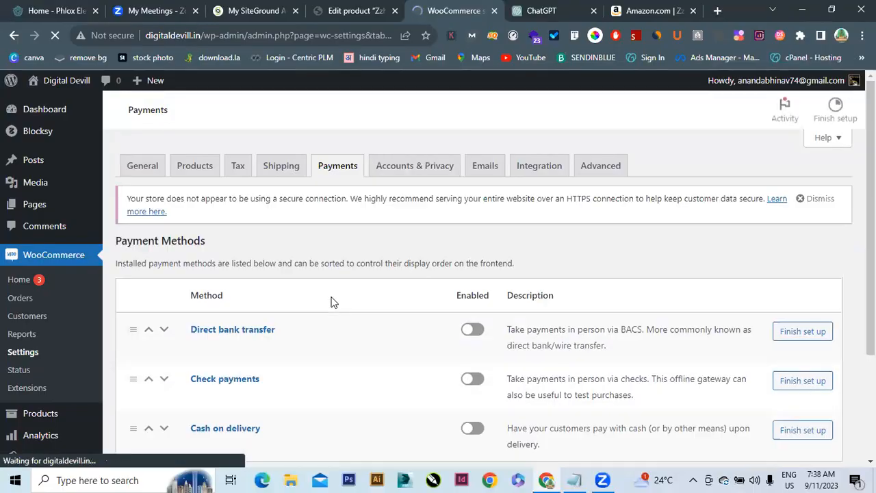
scroll(409, 174, down, 2)
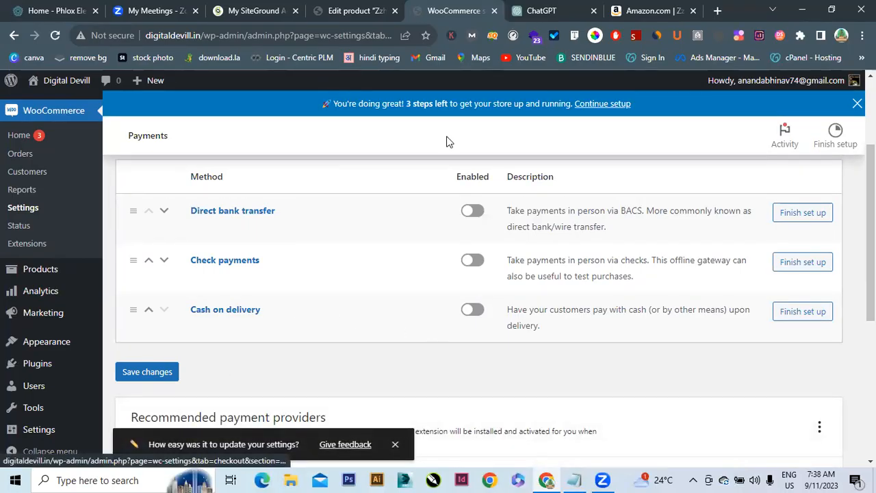
click(471, 311)
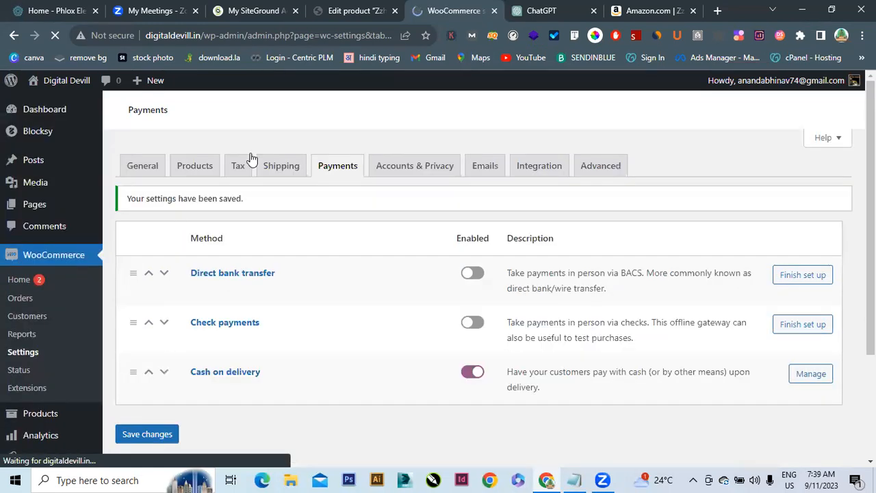
Preview the Zzheels heels product page from the editor and add the heels to the cart
click(352, 10)
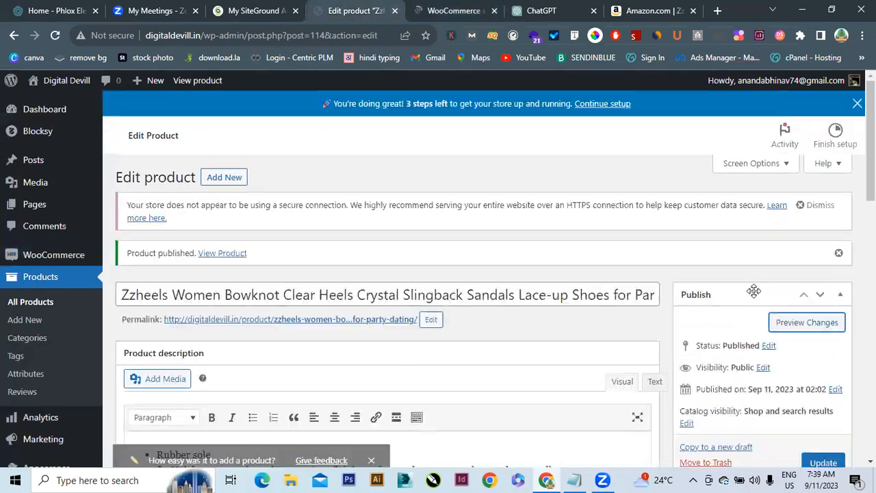
click(792, 328)
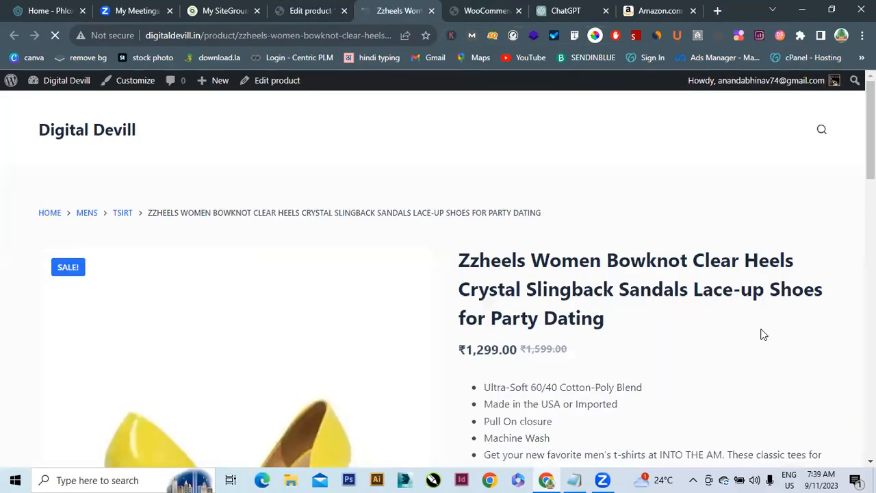
scroll(811, 199, down, 5)
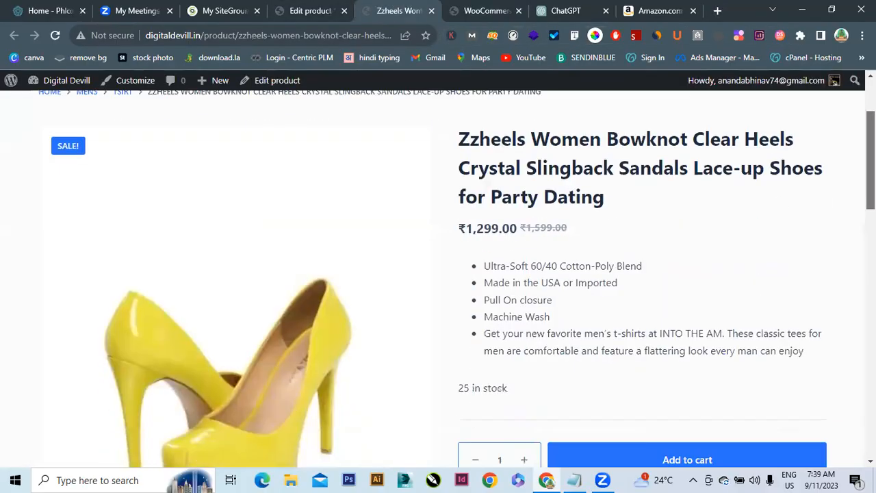
click(753, 204)
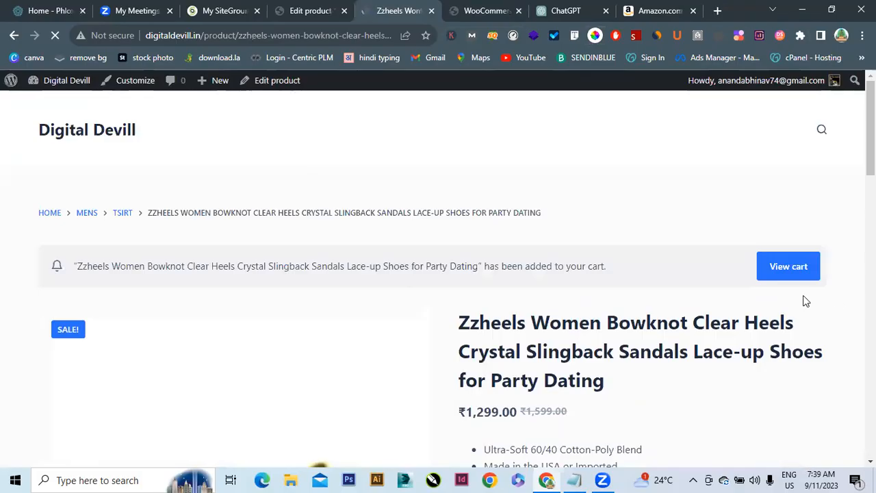
Go from the cart to checkout and try placing the order for two pairs of sandals
click(784, 266)
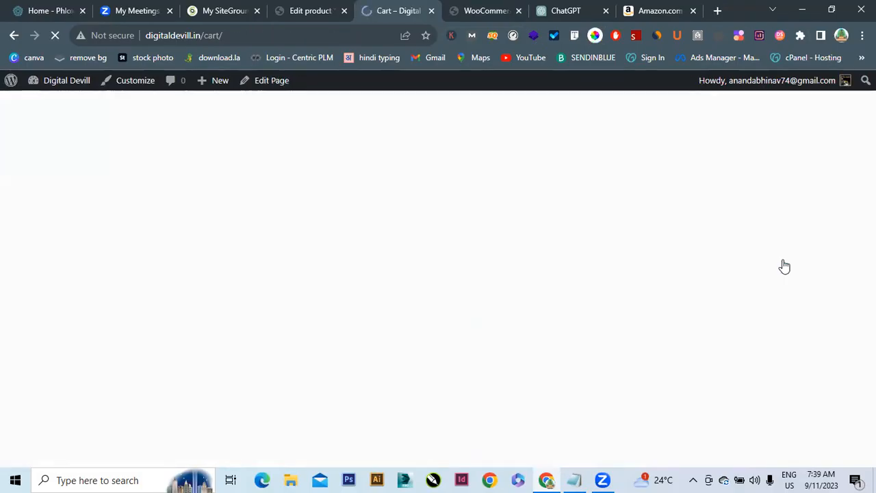
scroll(843, 156, down, 2)
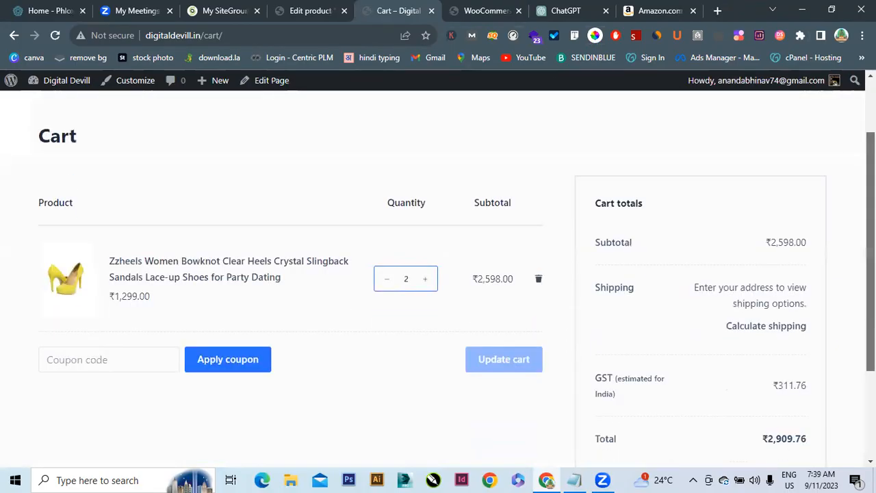
scroll(845, 254, down, 2)
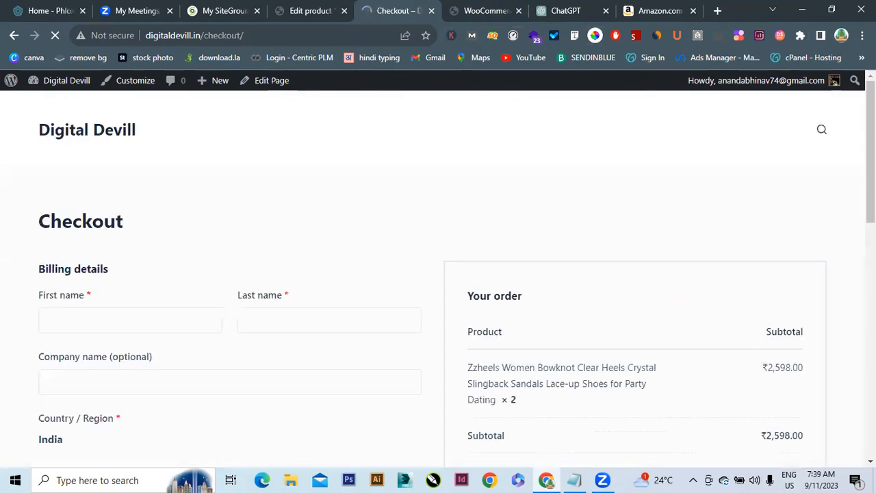
scroll(743, 372, down, 4)
scroll(637, 274, down, 5)
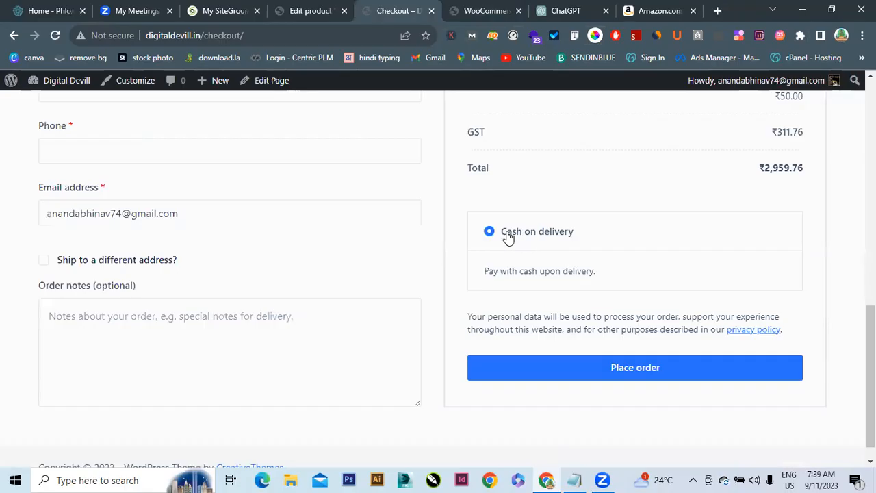
click(580, 374)
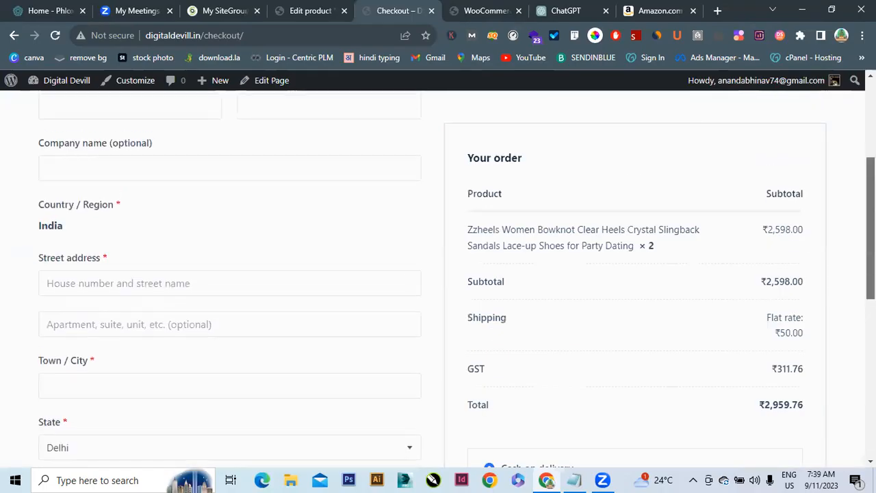
scroll(438, 273, down, 8)
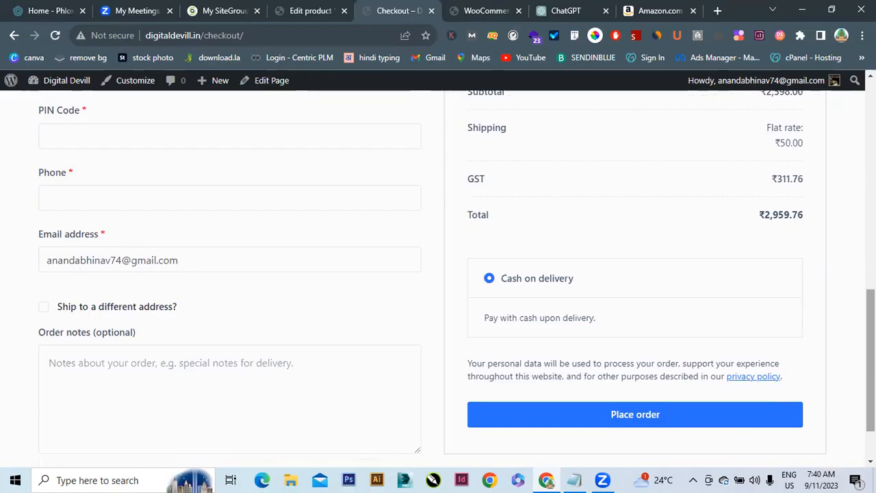
Open razorpay.com in a new tab, log in with Google, and dismiss the onboarding-paused notice
click(718, 11)
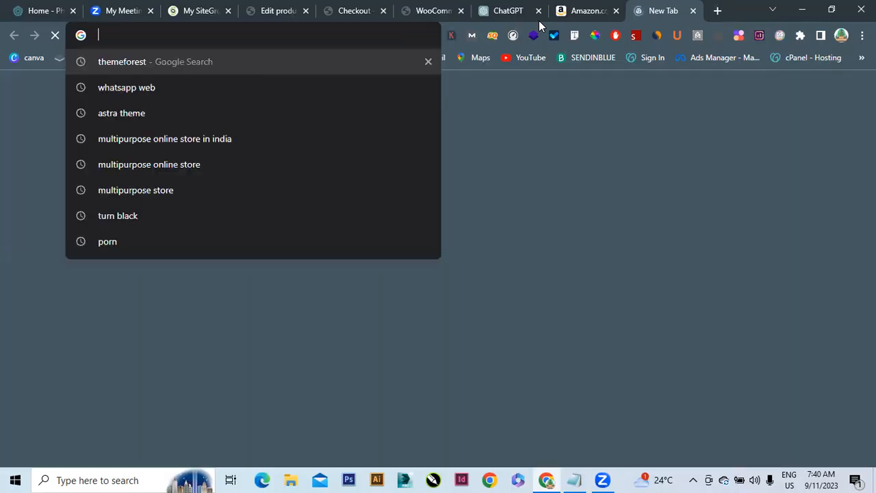
text(ra)
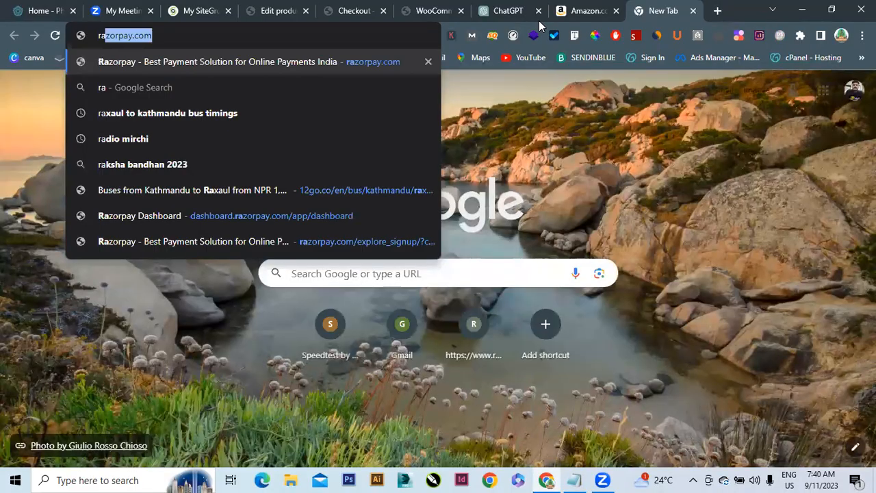
key(Return)
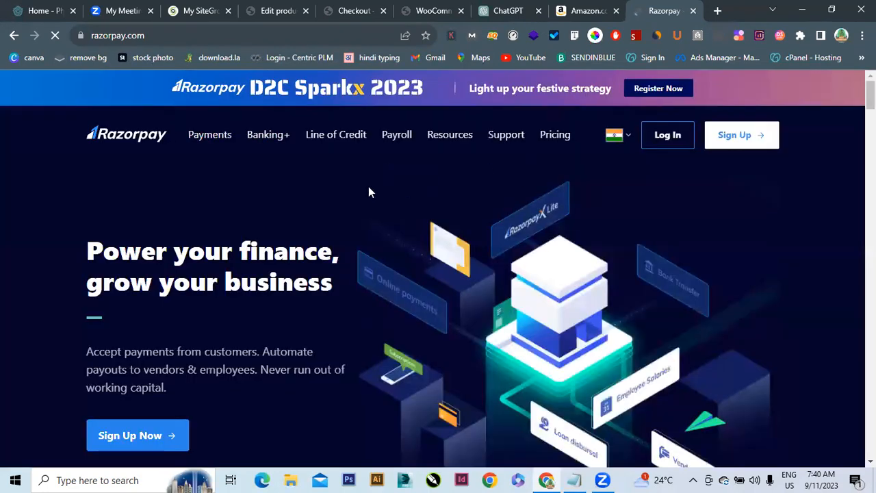
click(674, 140)
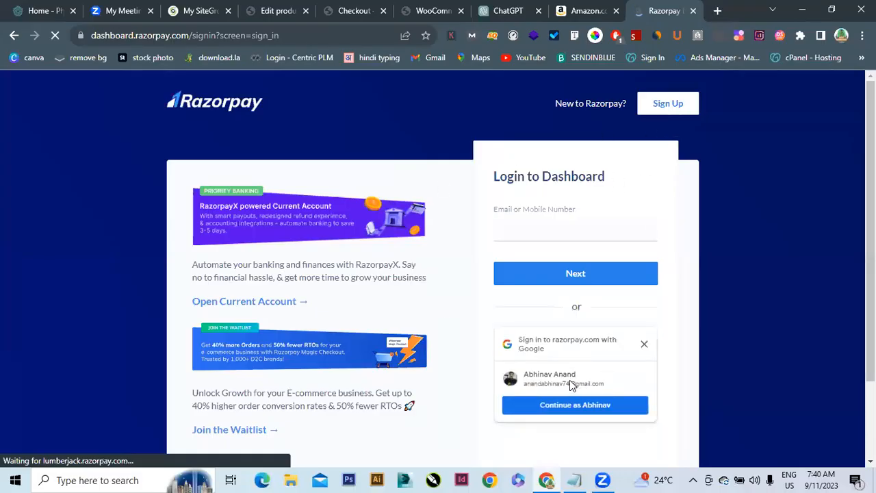
click(568, 406)
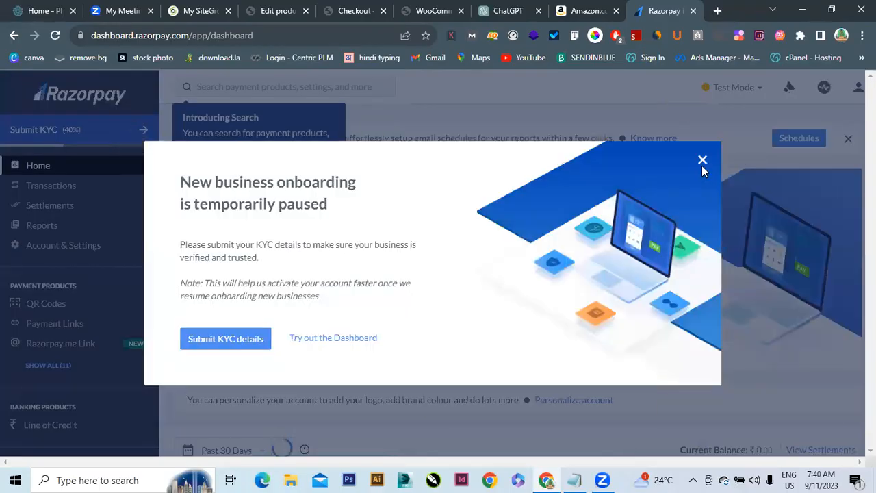
click(701, 164)
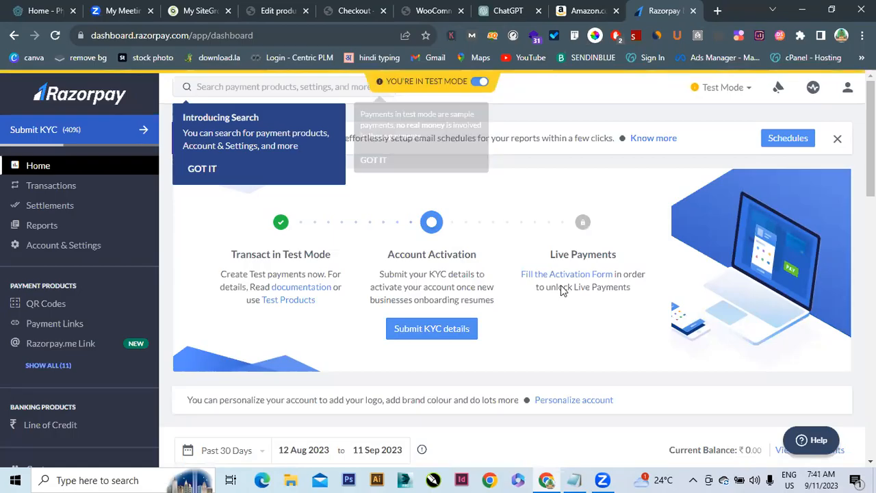
Close the Edit product tab, keeping the checkout tab
click(296, 6)
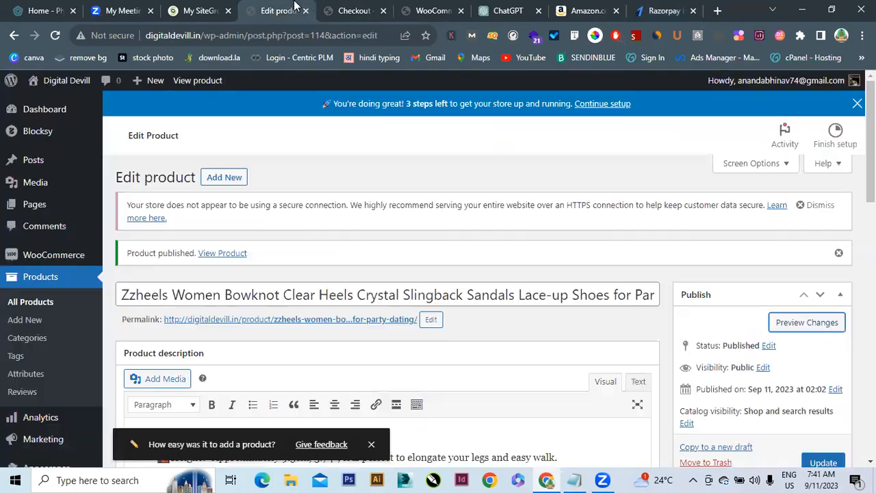
click(349, 10)
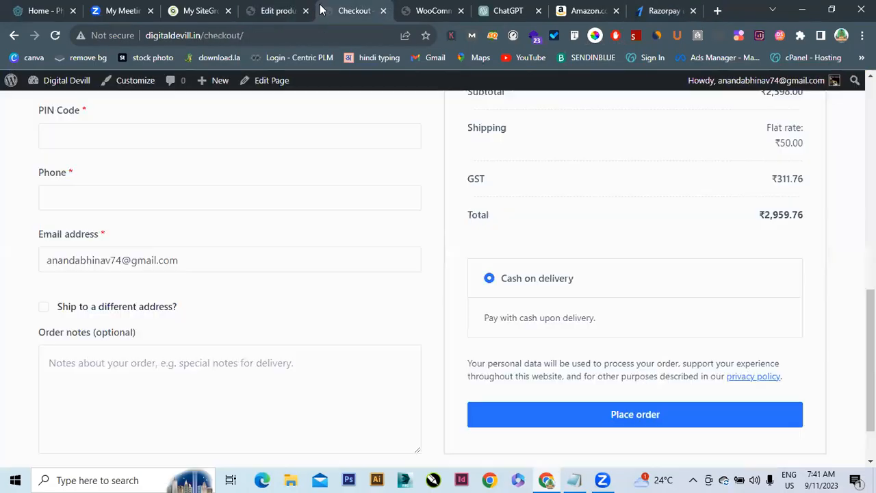
click(306, 10)
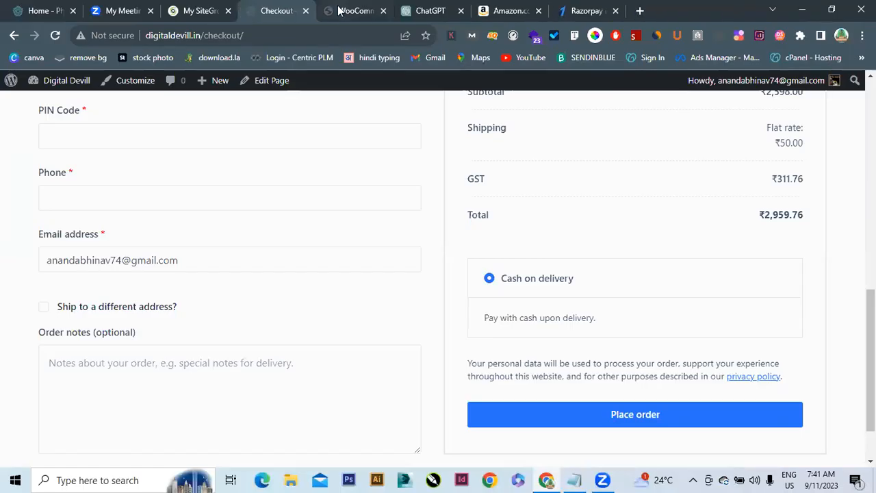
From the WooCommerce payment settings tab, go to Plugins > Add New
key(ctrl+Tab)
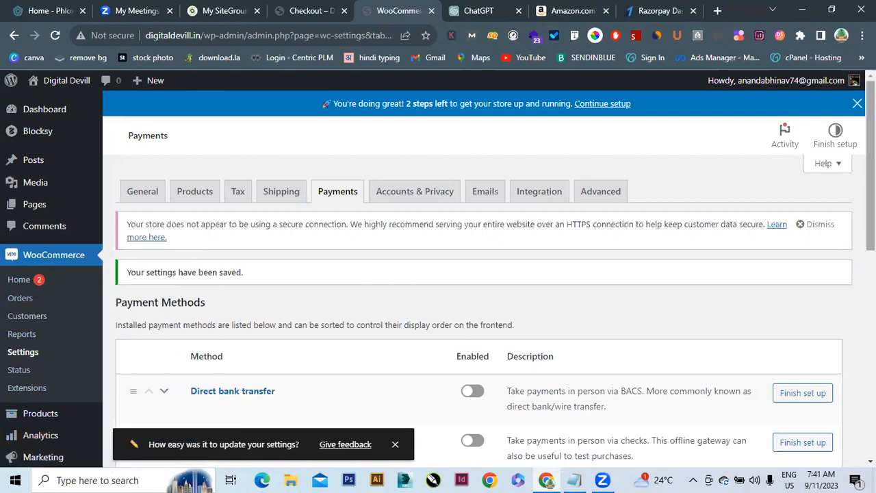
scroll(10, 212, down, 4)
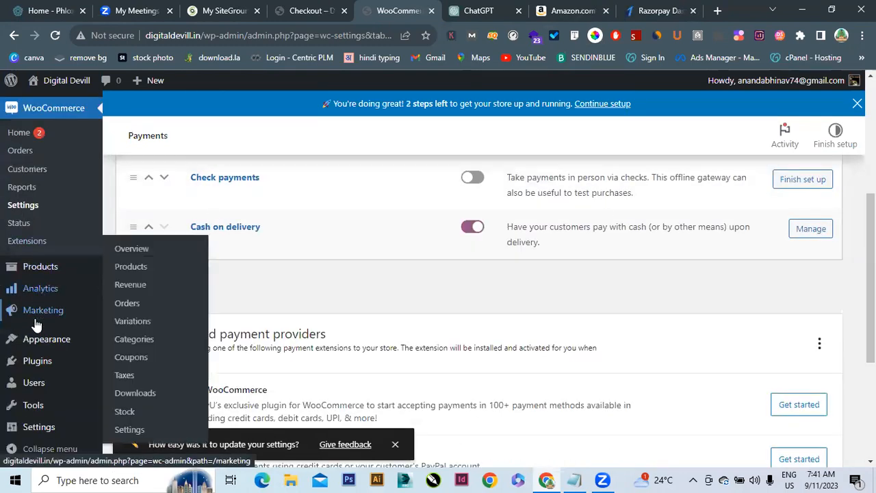
mouse_move(34, 362)
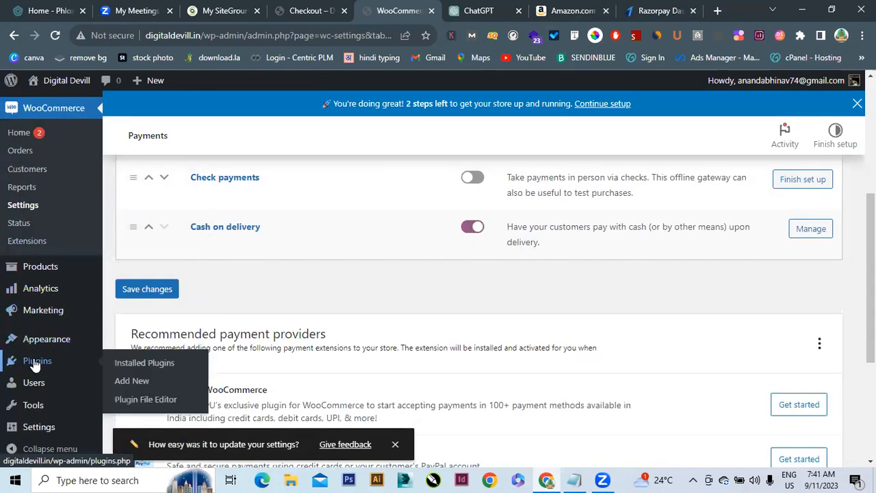
click(132, 382)
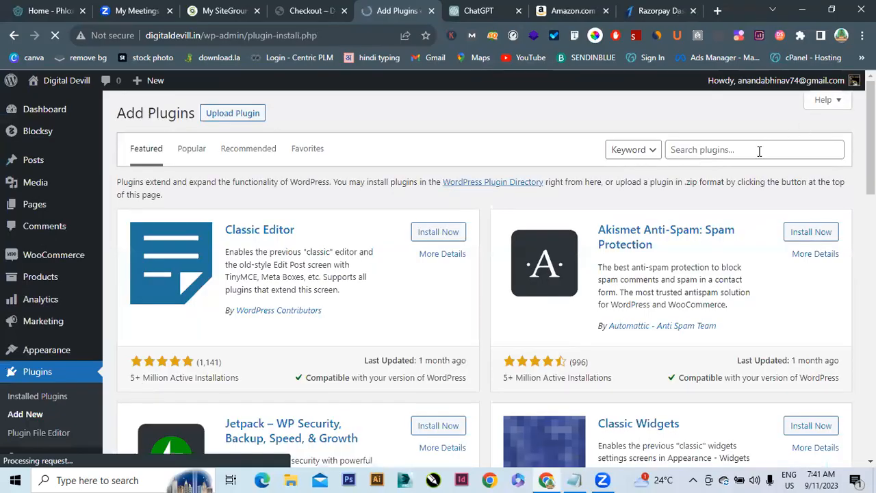
Search plugins for 'razorpay', then install and activate Razorpay for WooCommerce
click(759, 149)
text(razo)
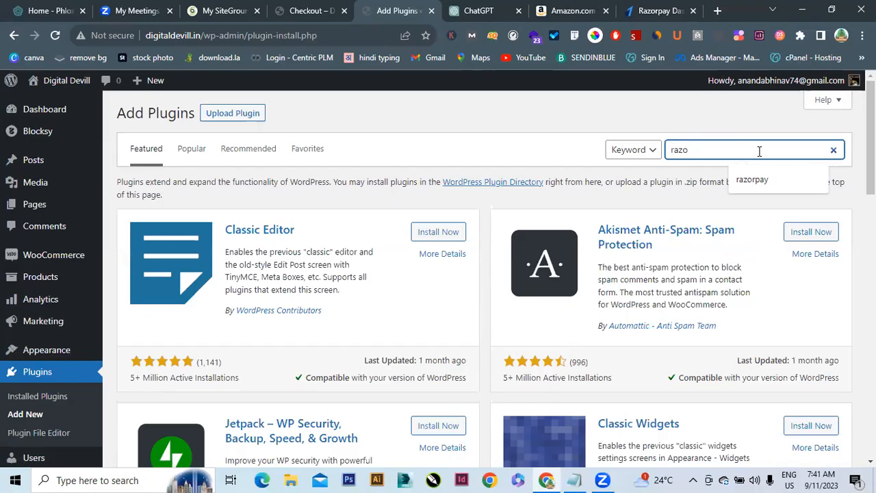
text(rpay)
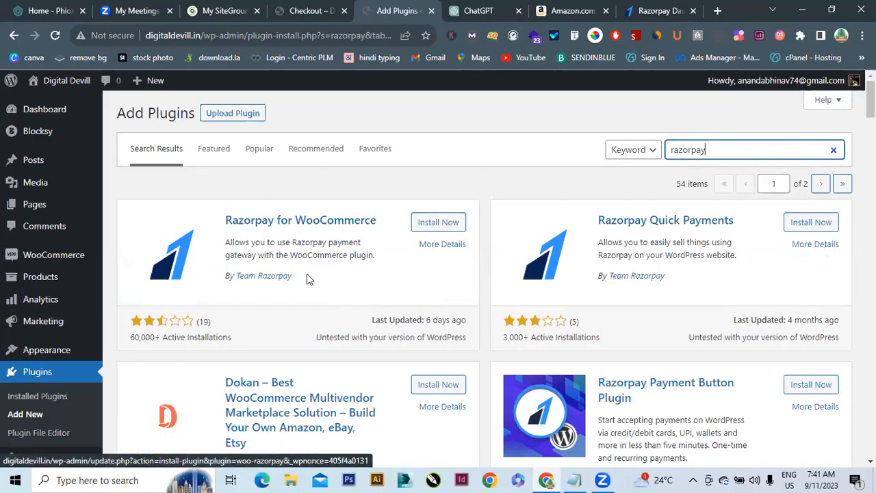
click(439, 222)
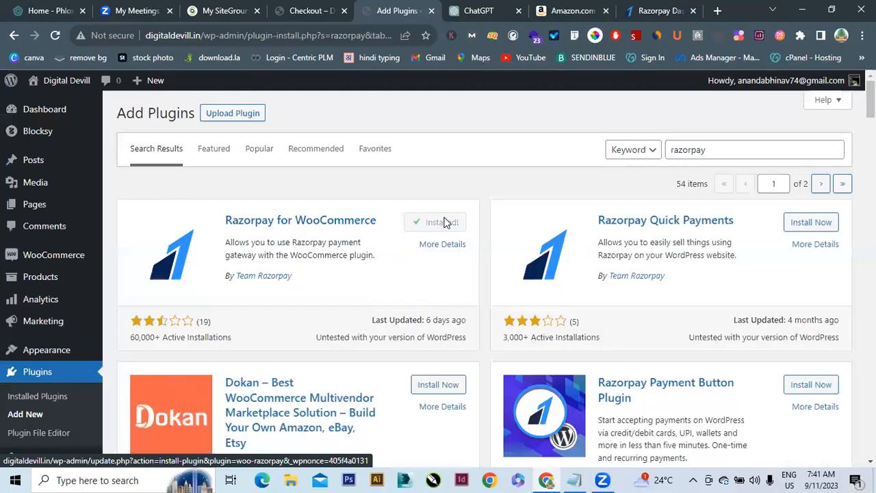
click(443, 223)
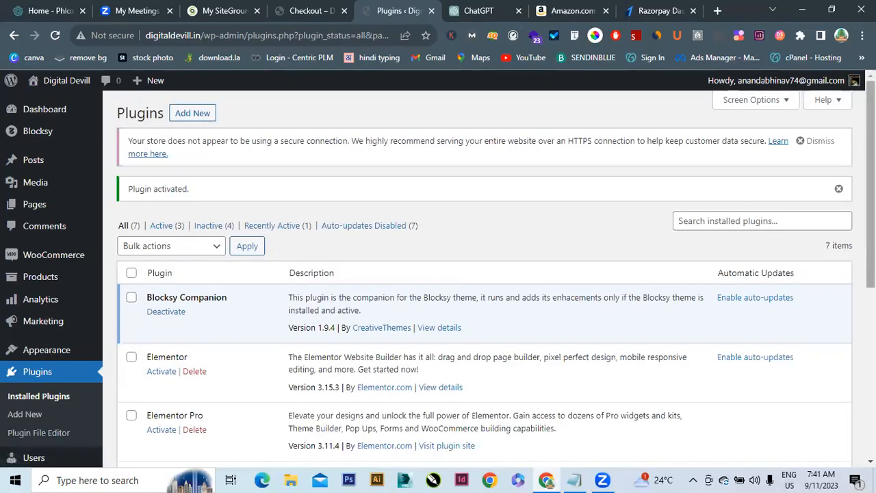
Check the empty Key ID and Key Secret in Razorpay for WooCommerce settings, then return to Razorpay
scroll(438, 273, down, 4)
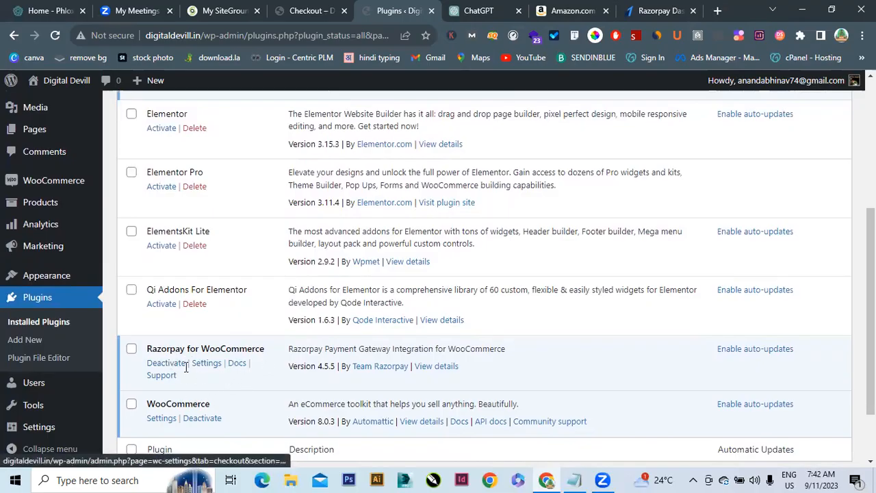
click(207, 364)
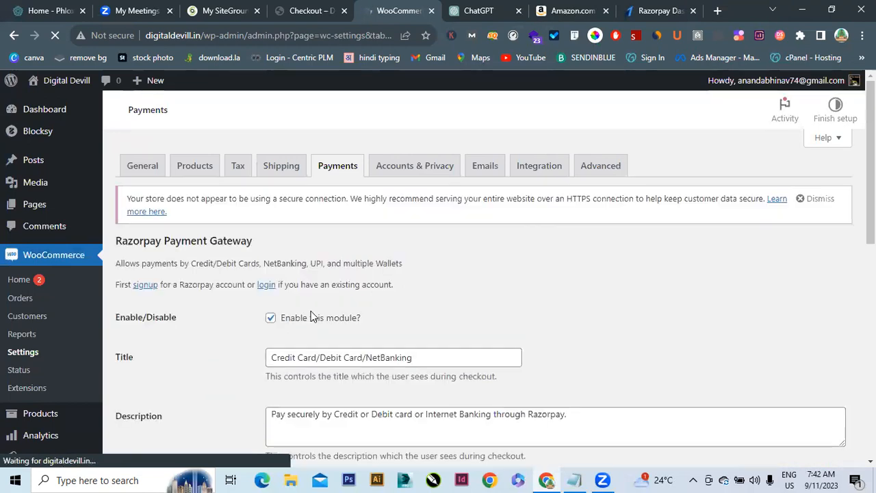
scroll(311, 316, down, 2)
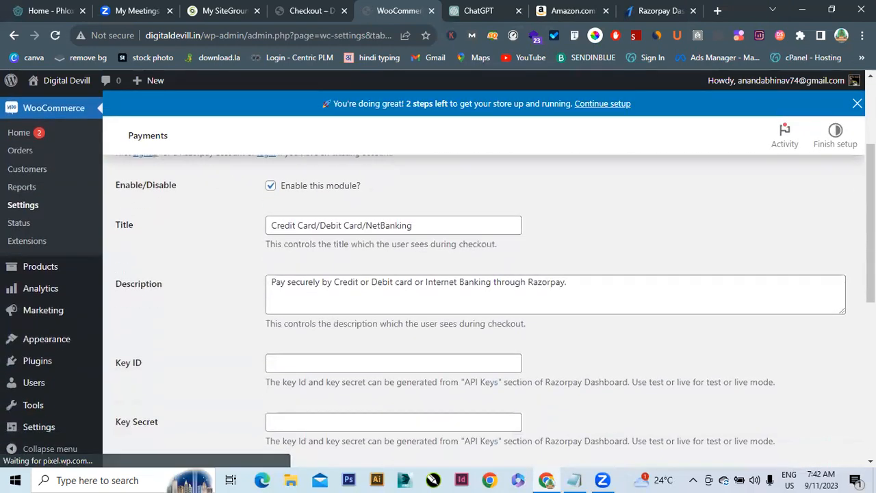
scroll(479, 308, down, 2)
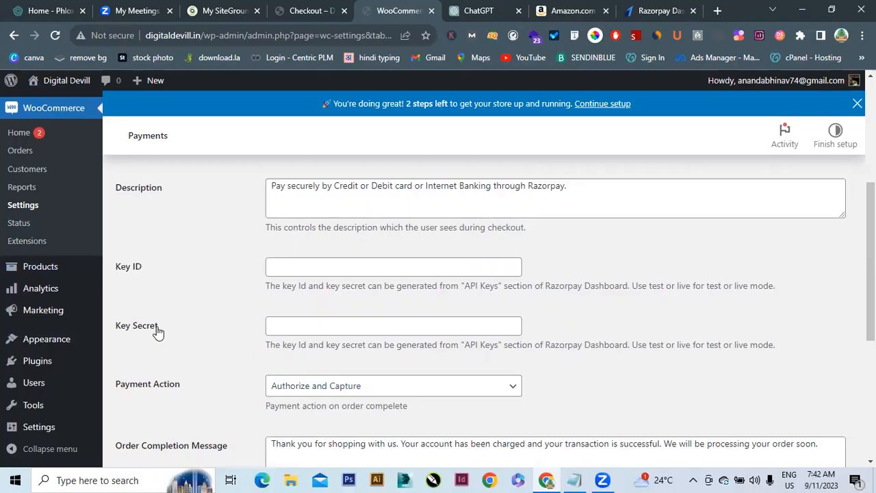
click(635, 8)
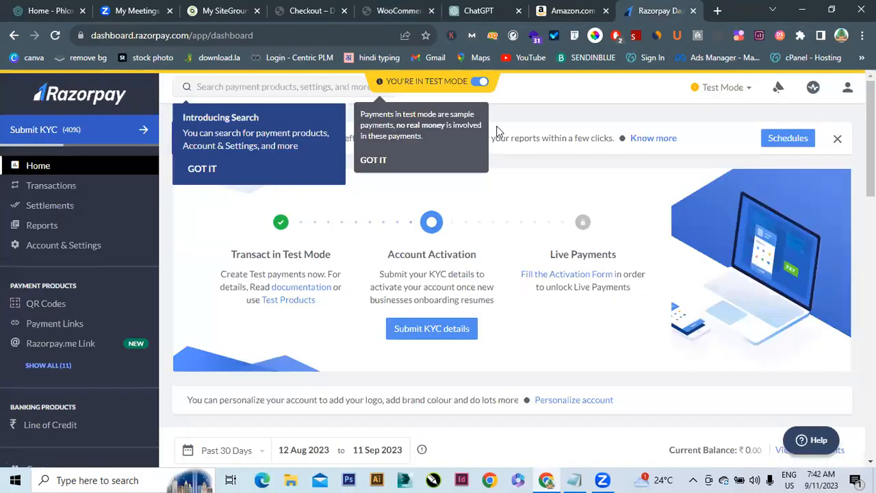
Dismiss the Razorpay popups and open Account & Settings > API keys
click(199, 172)
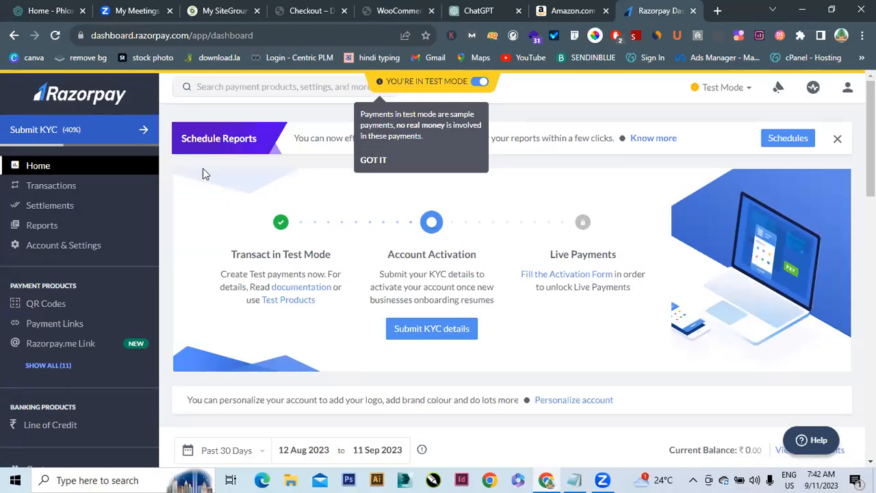
click(380, 165)
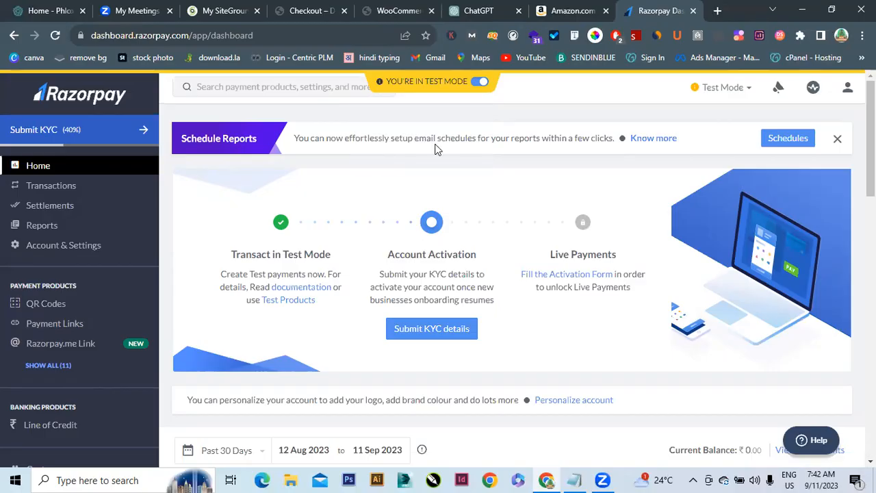
click(851, 90)
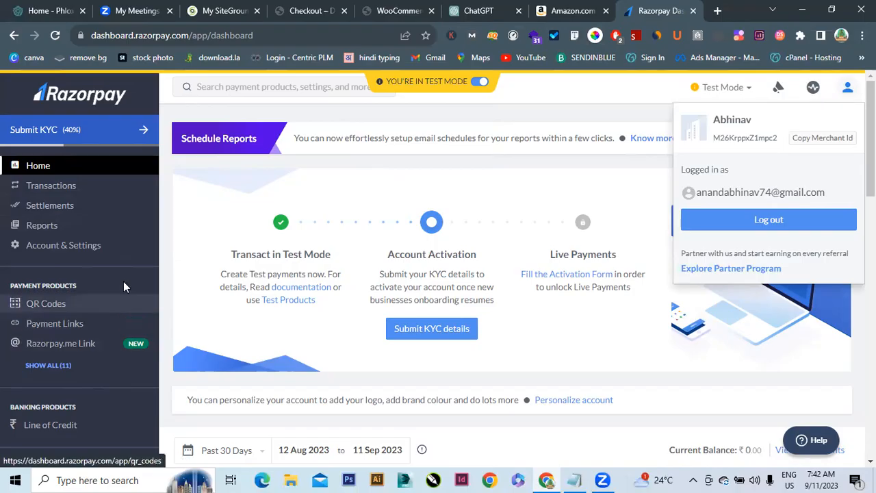
click(88, 254)
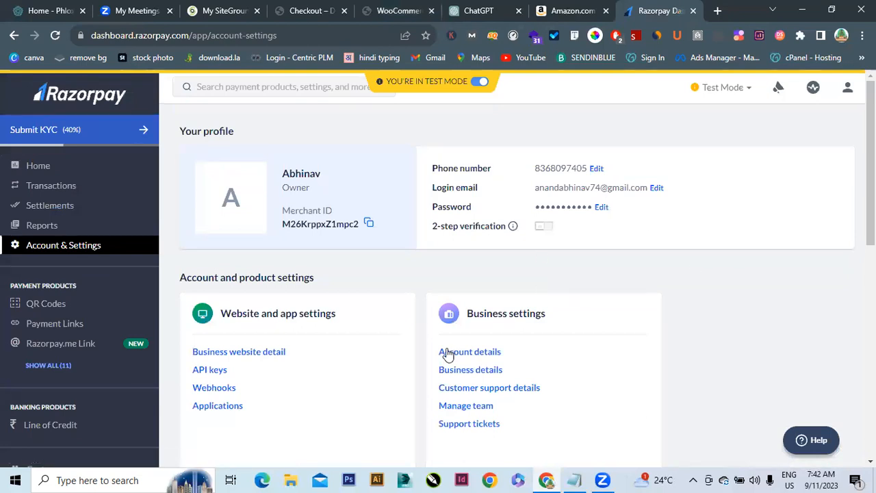
click(206, 370)
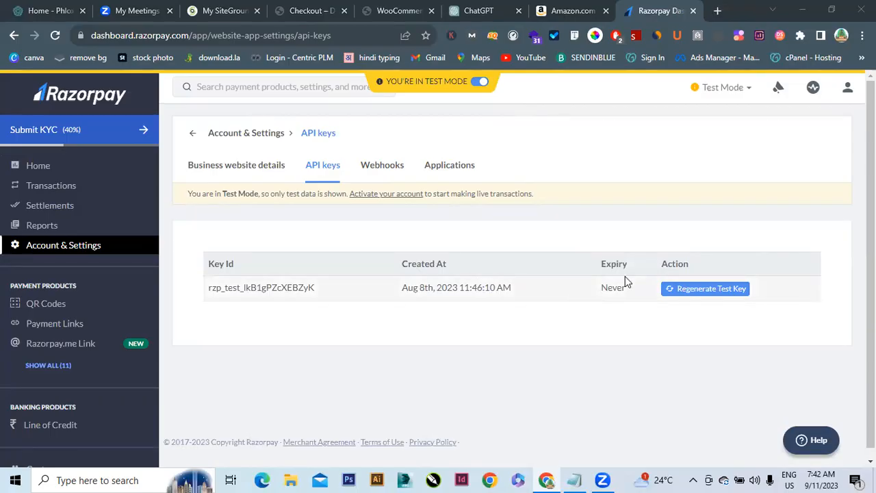
Regenerate the test API key, deactivating the old one, and copy the new Key Id
click(690, 291)
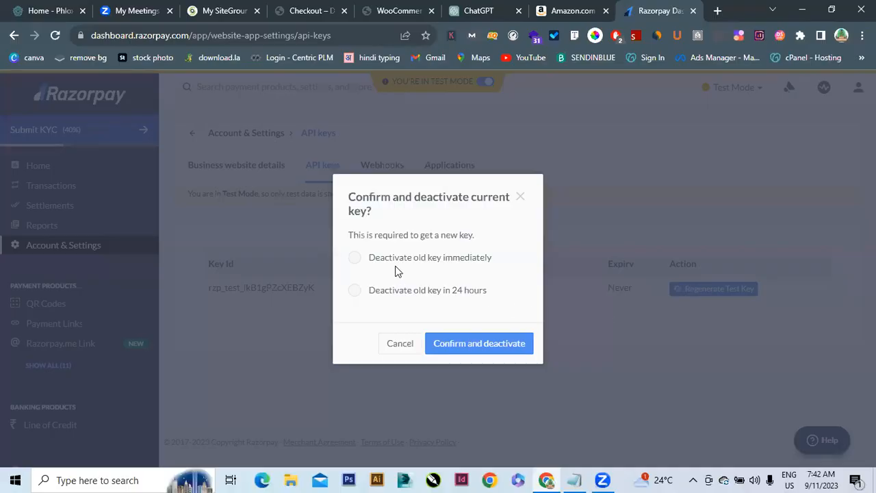
click(456, 342)
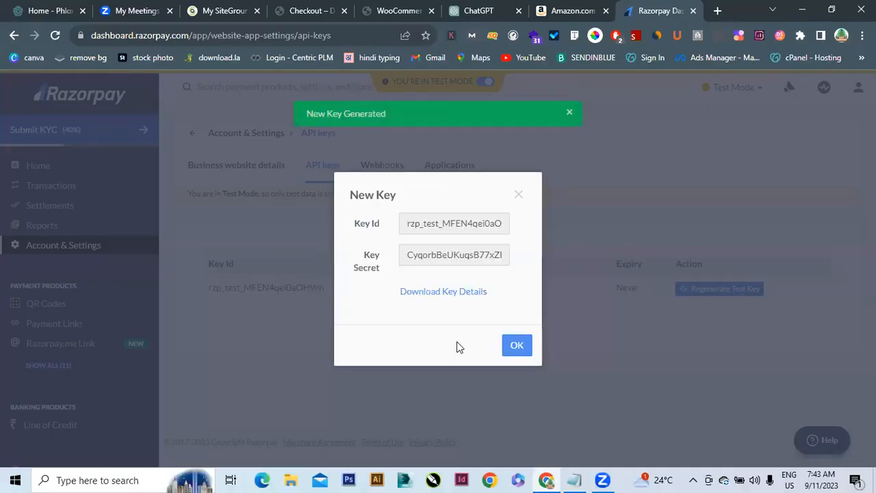
click(413, 222)
double_click(412, 222)
key(ctrl+c)
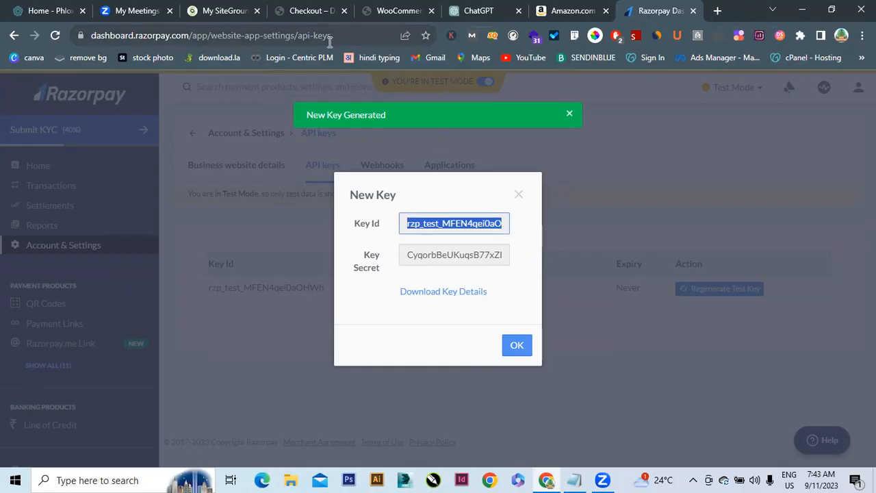
key(alt)
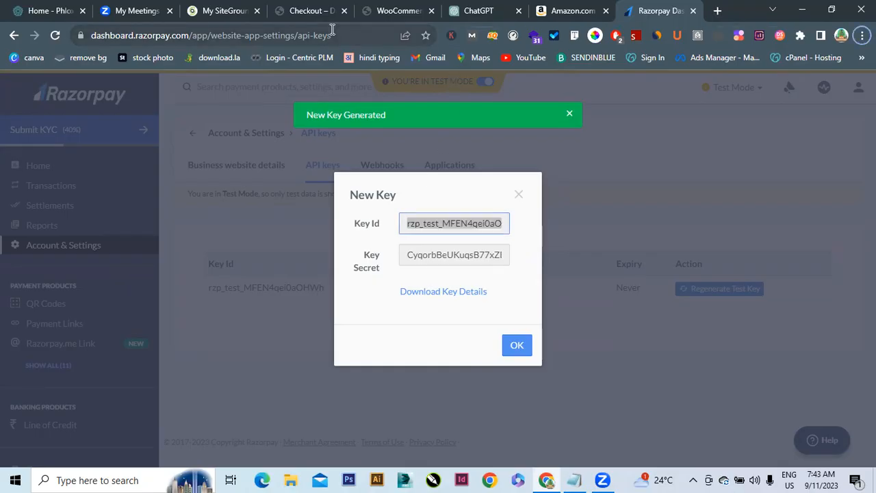
click(407, 10)
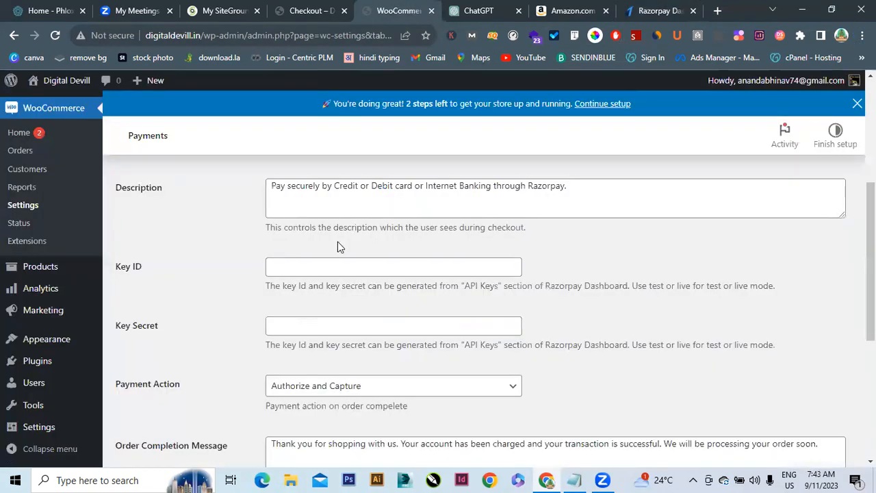
Paste the new test Key ID and Key Secret into the Razorpay gateway settings and save
click(329, 272)
key(ctrl+v)
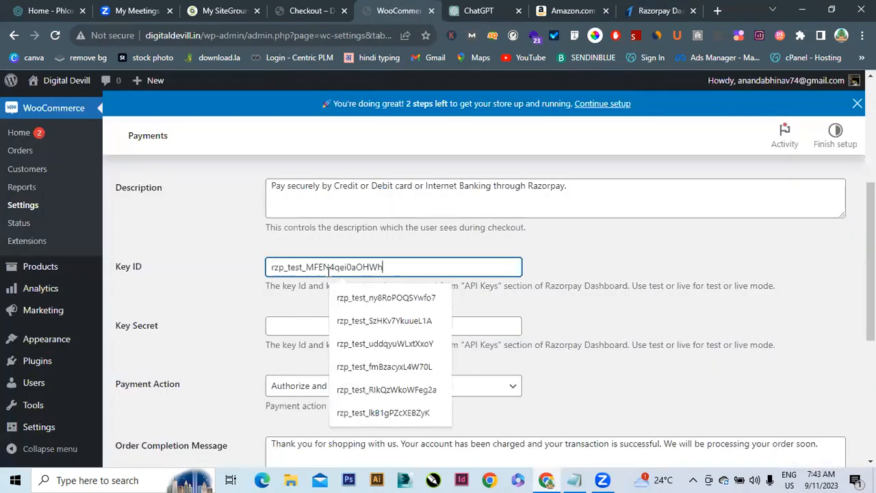
click(640, 7)
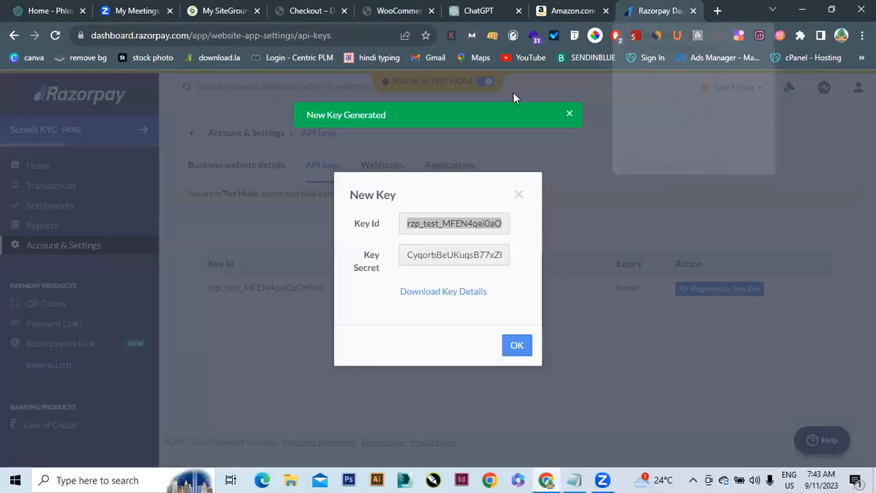
double_click(430, 255)
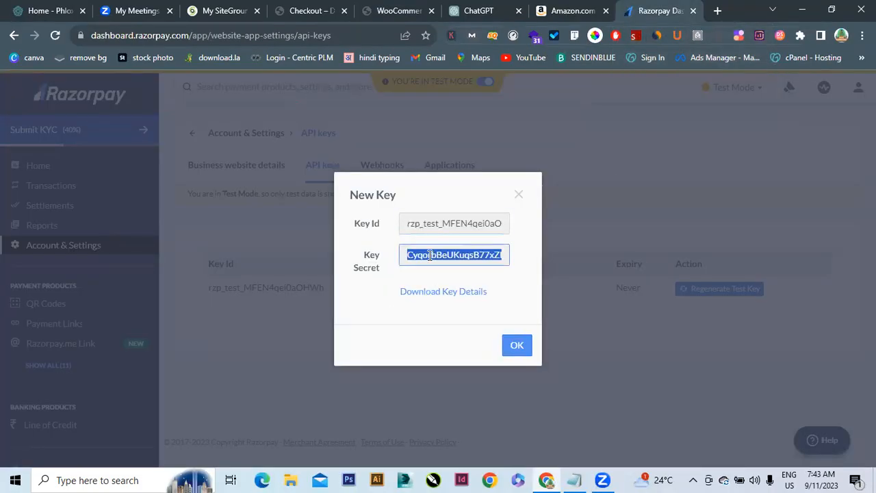
click(404, 9)
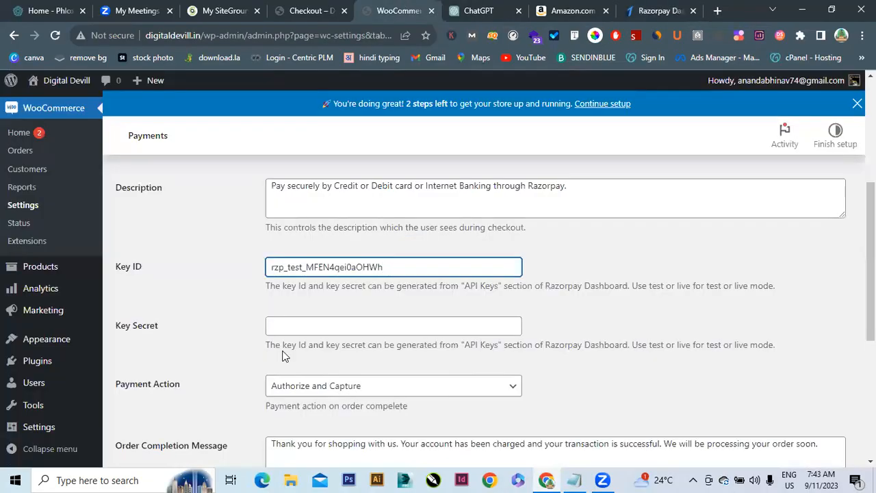
click(298, 328)
key(ctrl+v)
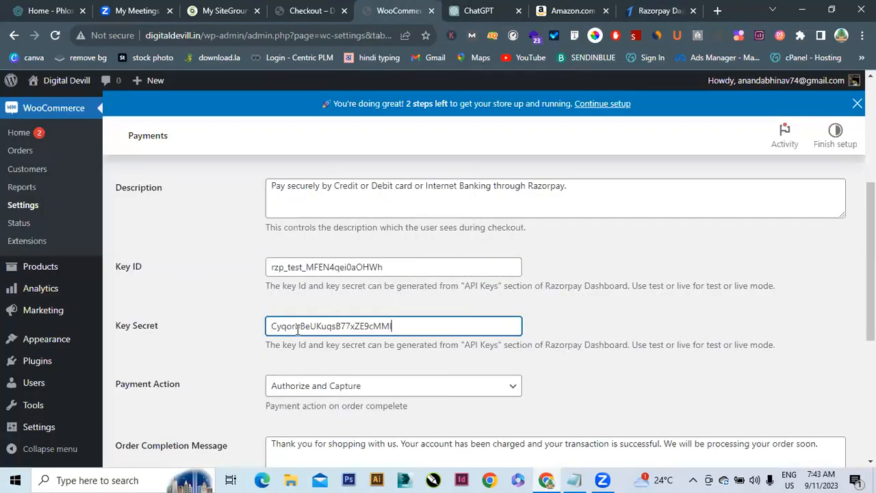
scroll(549, 407, down, 5)
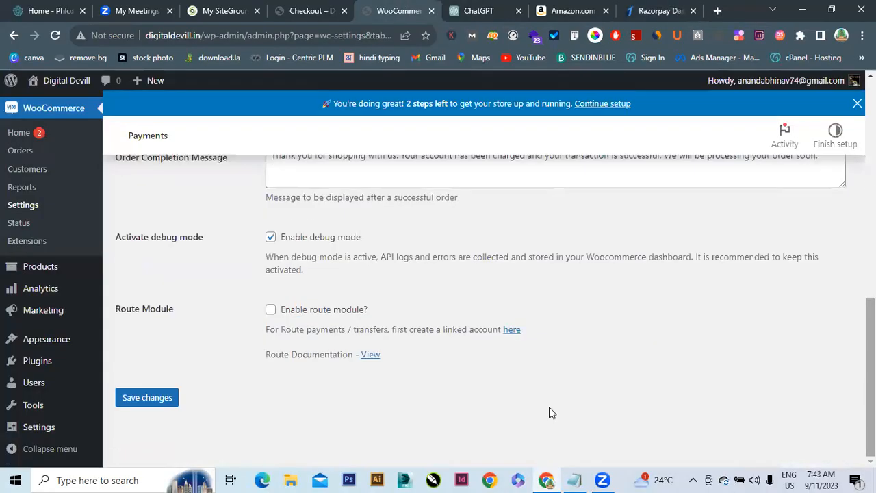
click(148, 400)
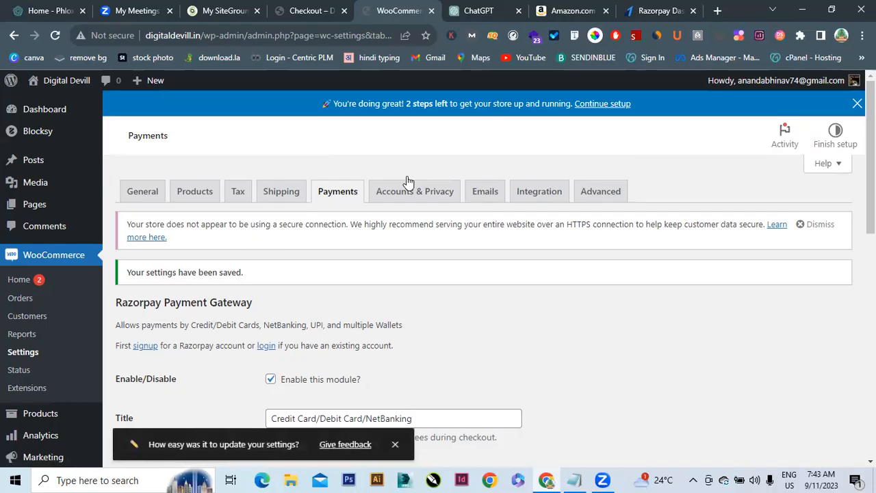
Compare the saved gateway settings against the new key details in the Razorpay tab
click(651, 11)
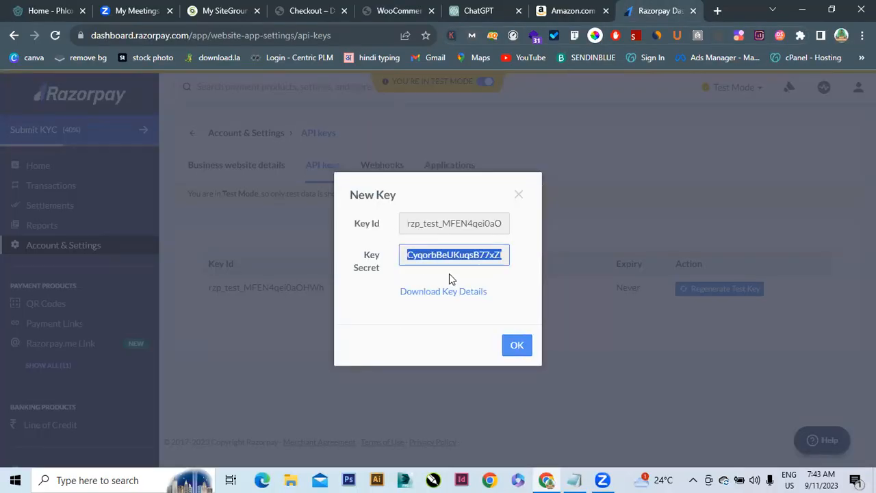
click(395, 13)
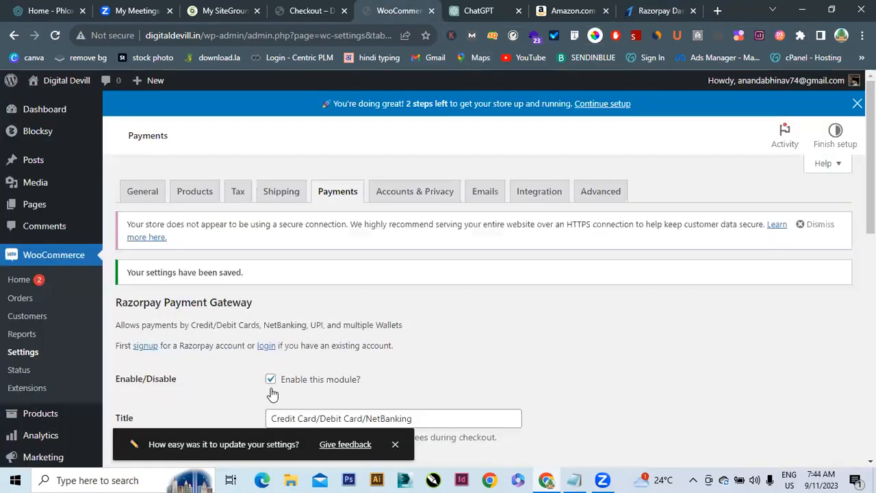
scroll(504, 298, down, 10)
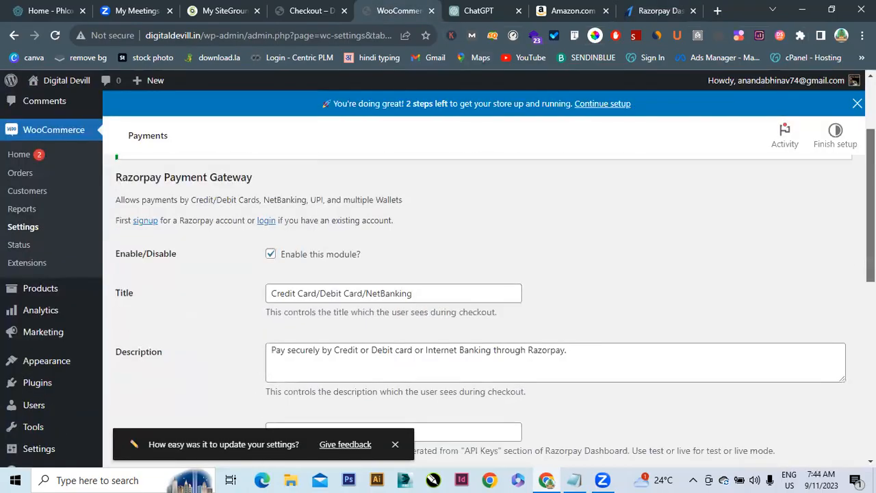
scroll(505, 297, up, 4)
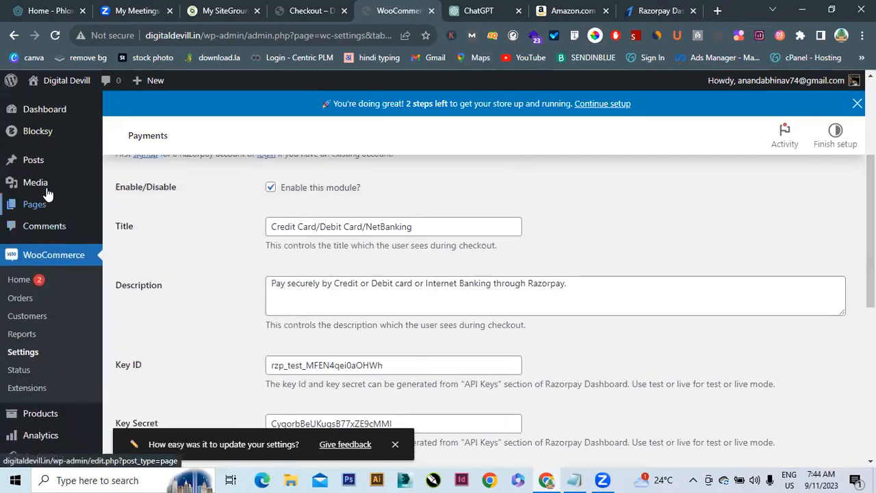
Quick Edit the Zzheels sandals to use the Standard shipping class and update
mouse_move(39, 416)
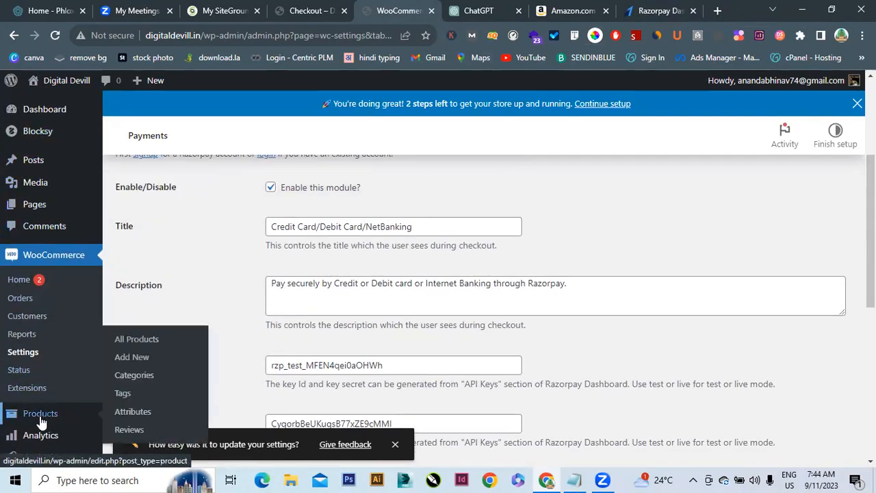
click(139, 343)
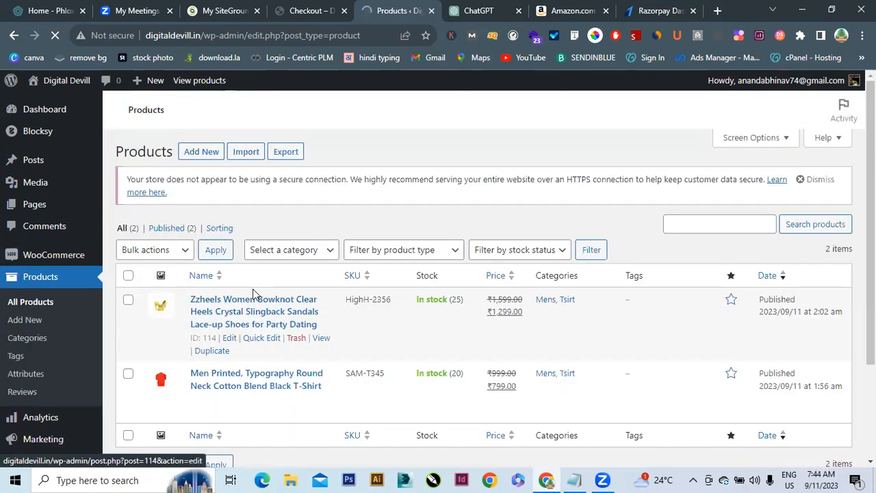
click(265, 338)
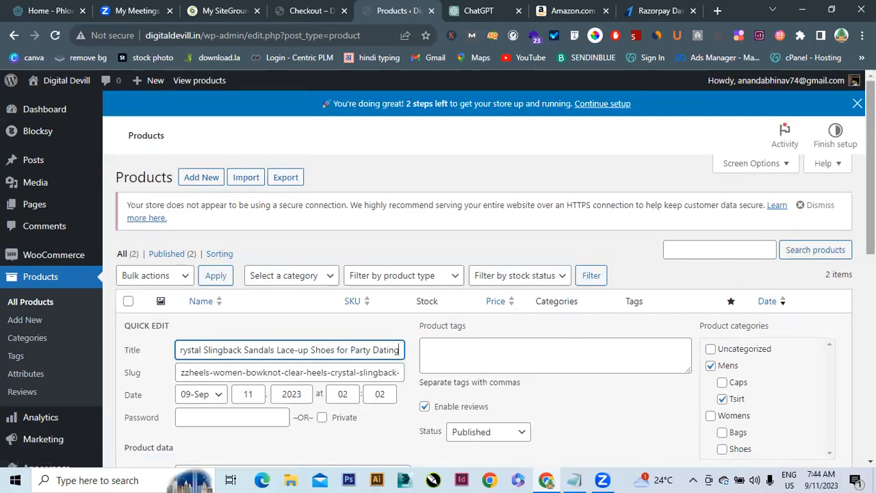
scroll(424, 323, down, 3)
scroll(801, 257, down, 3)
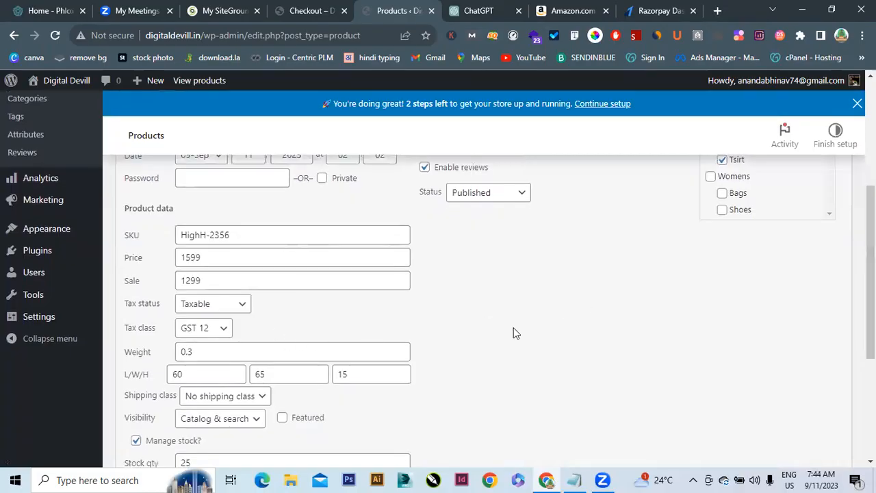
click(209, 399)
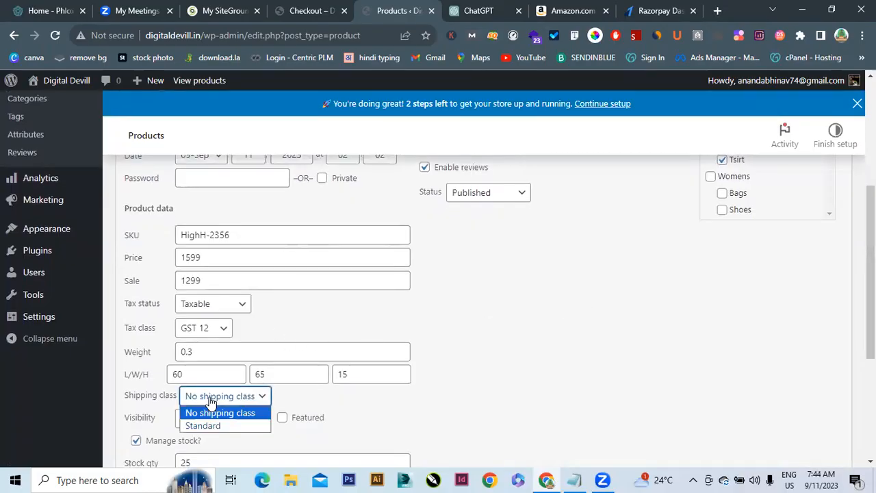
click(210, 426)
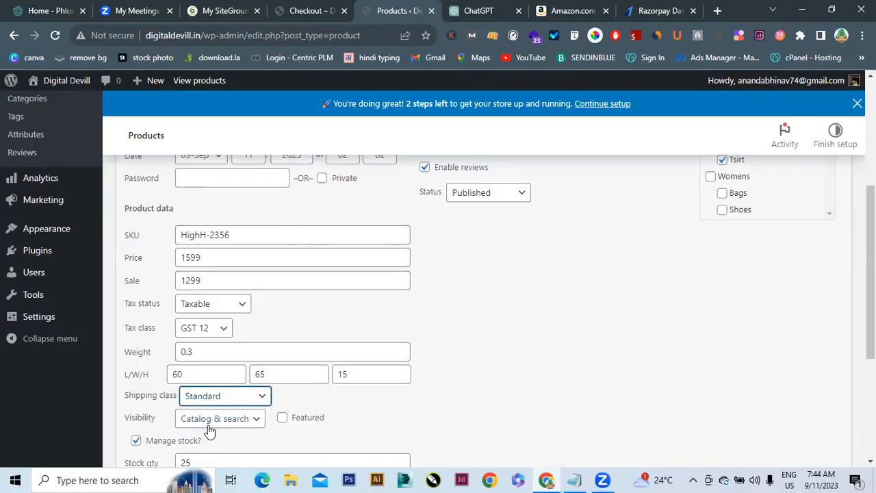
scroll(753, 308, down, 3)
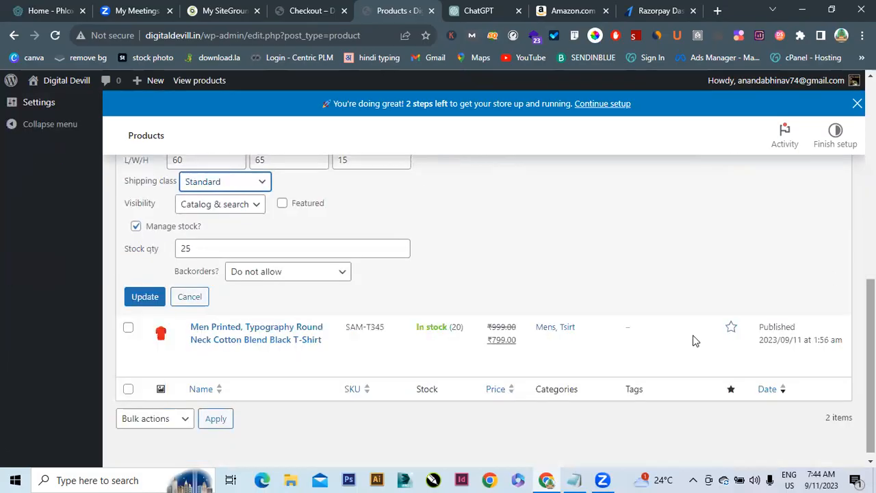
click(141, 300)
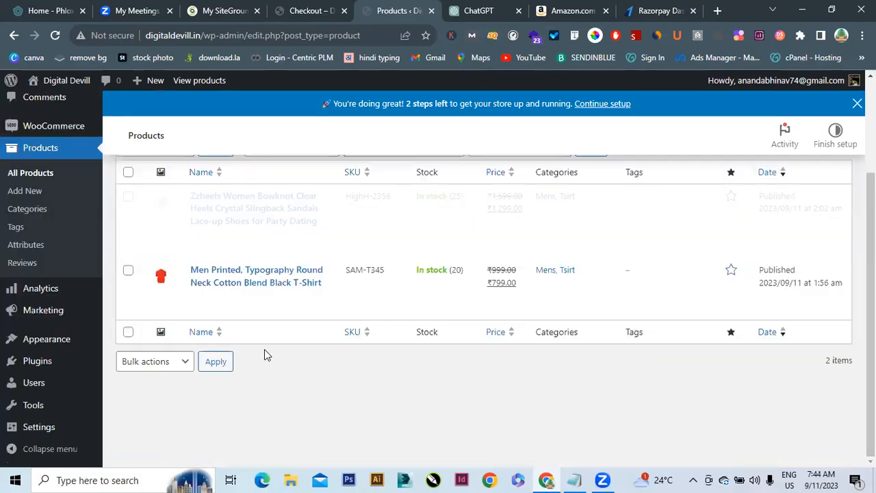
Quick Edit the black T-shirt to use the Standard shipping class and update
click(261, 296)
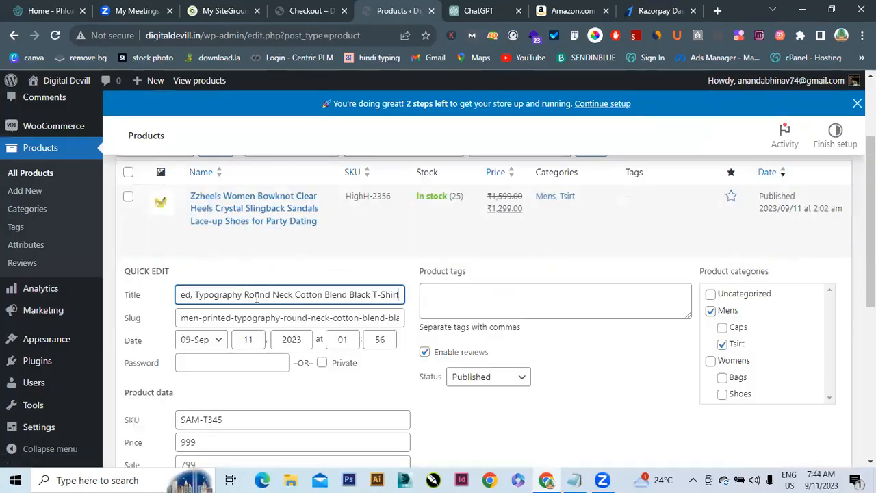
scroll(342, 402, down, 4)
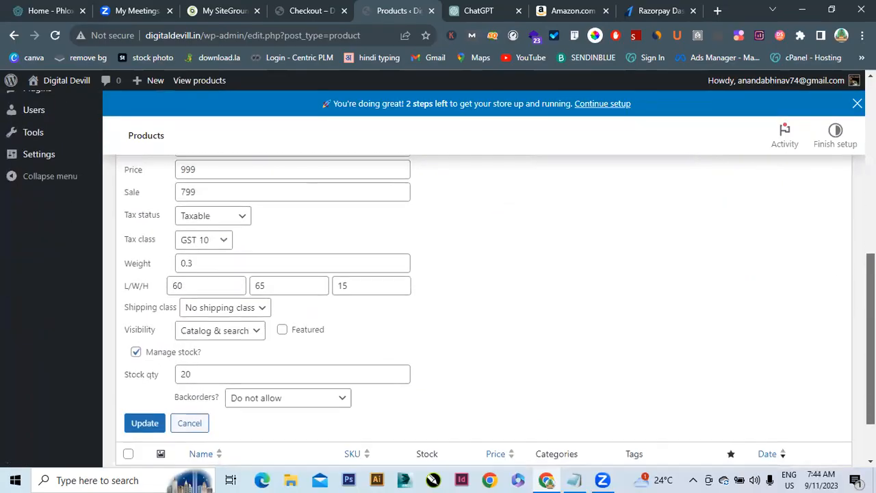
click(217, 306)
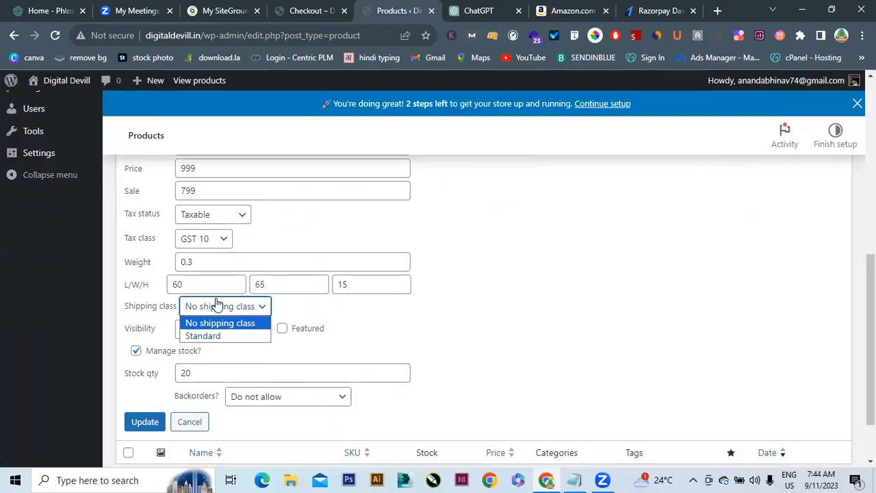
click(213, 335)
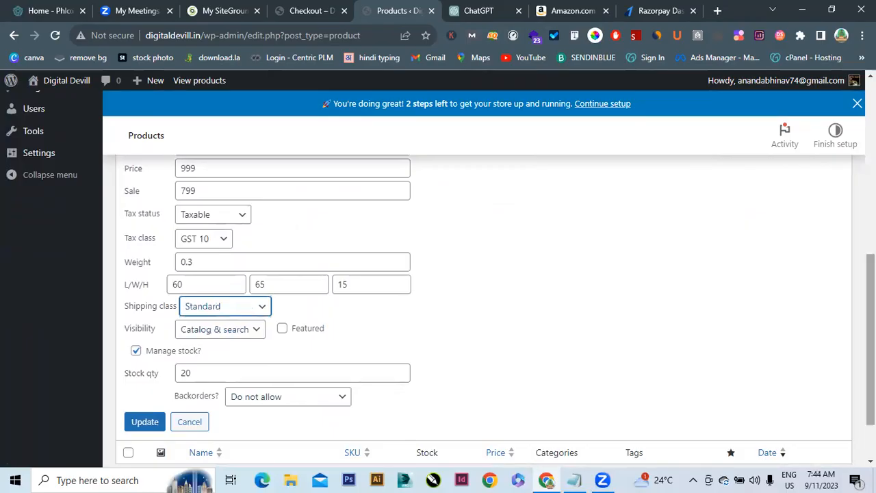
scroll(171, 329, down, 1)
click(140, 356)
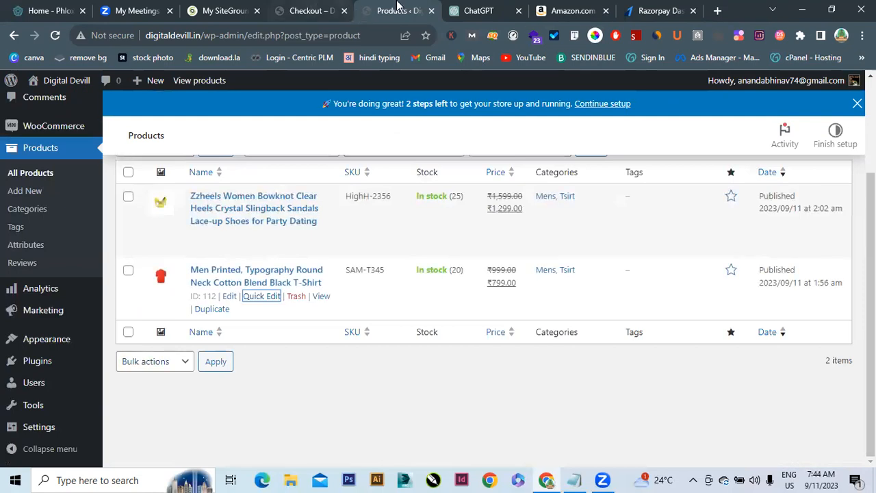
Reload the store's checkout page so the new ₹120.00 Standard shipping rate applies
click(310, 5)
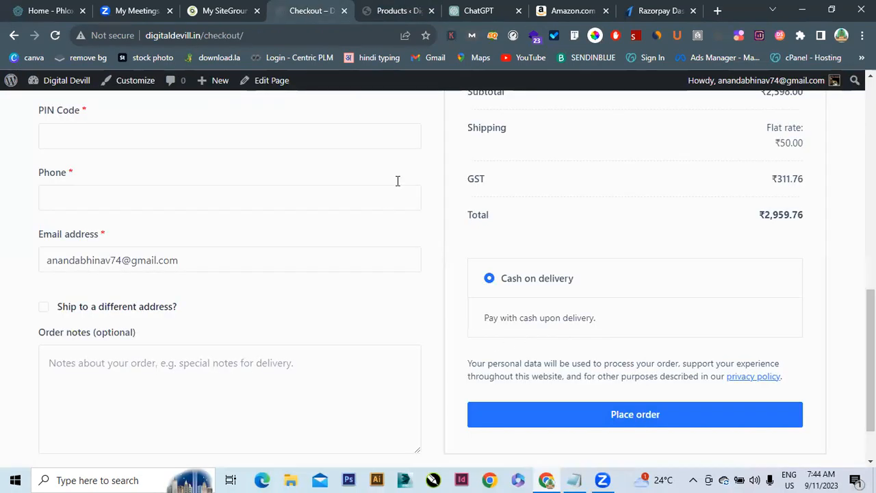
click(50, 41)
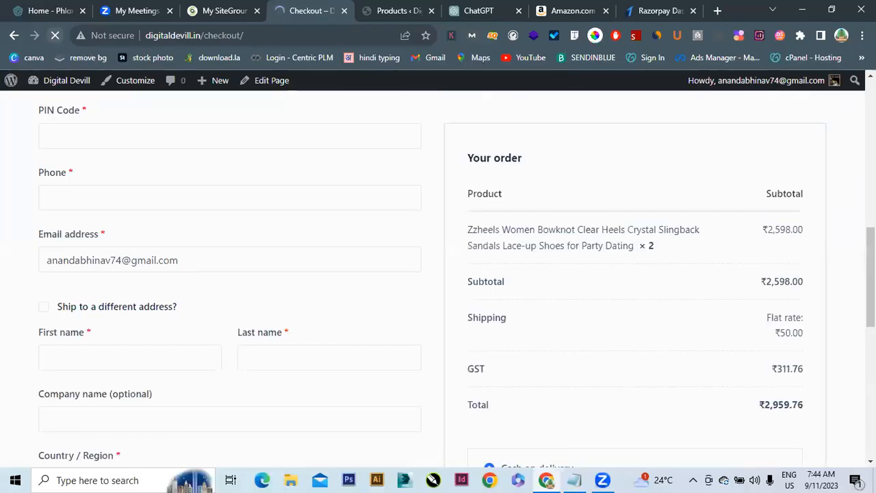
scroll(757, 337, down, 1)
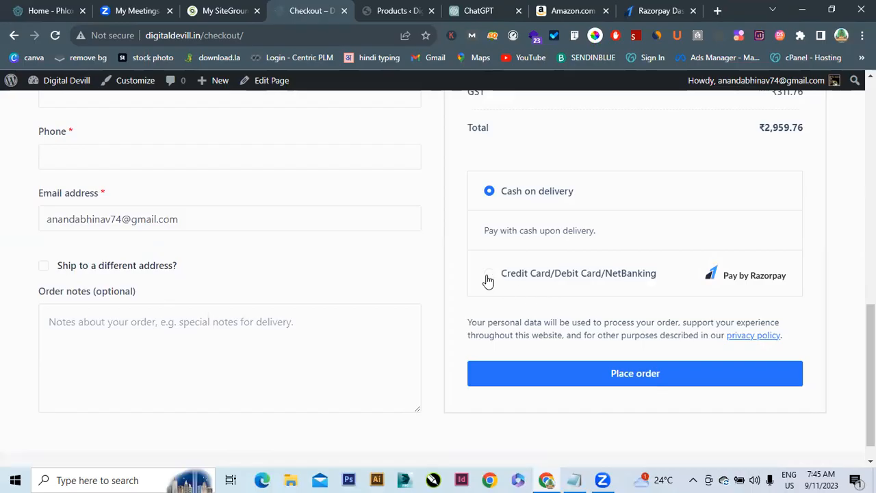
drag(871, 329, 871, 224)
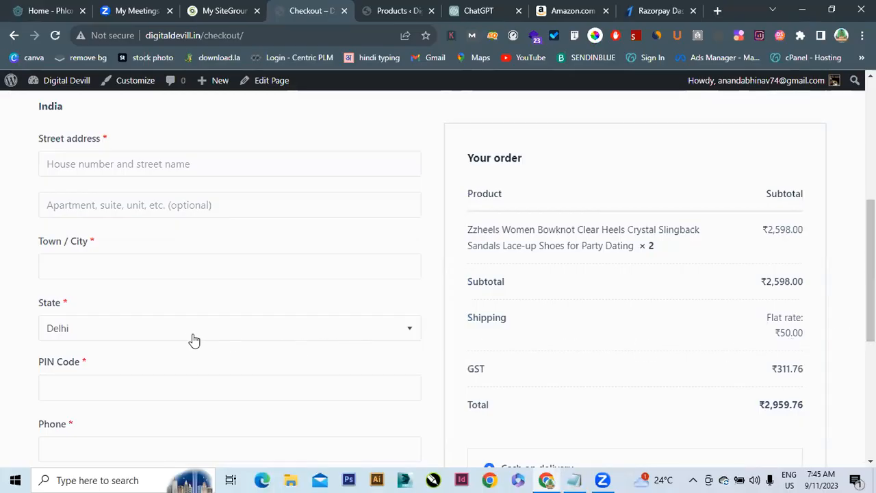
Choose Assam as the billing state
click(153, 338)
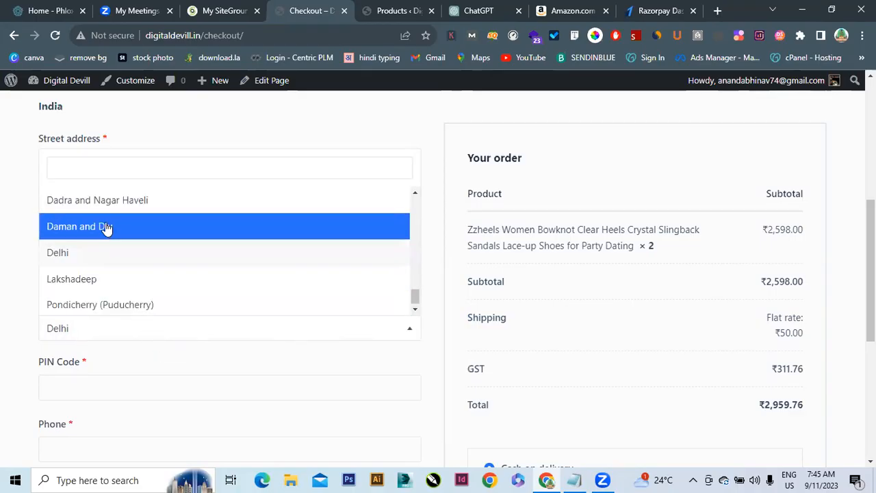
click(193, 166)
text(ass)
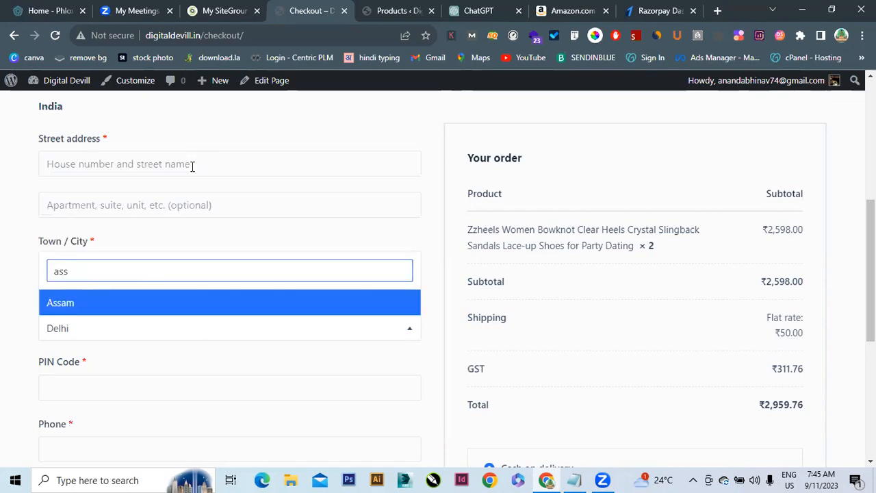
click(92, 306)
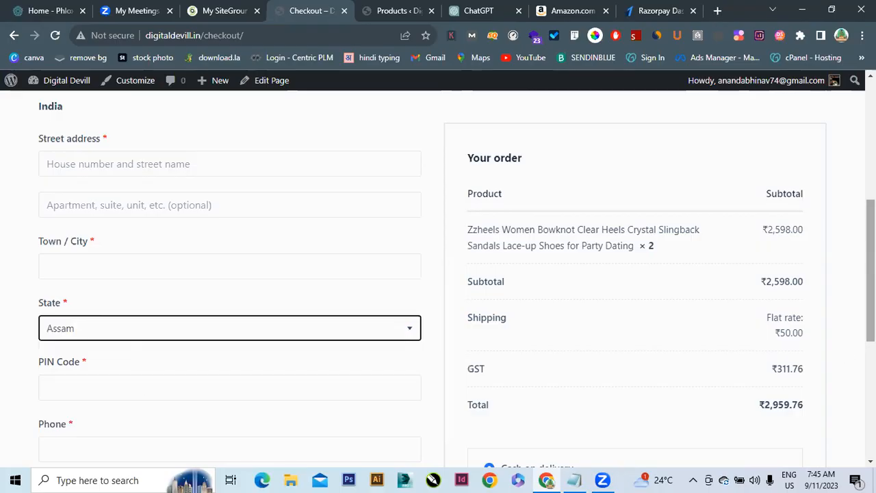
Enter the billing PIN code, then fill phone and town from a saved address
scroll(211, 278, down, 2)
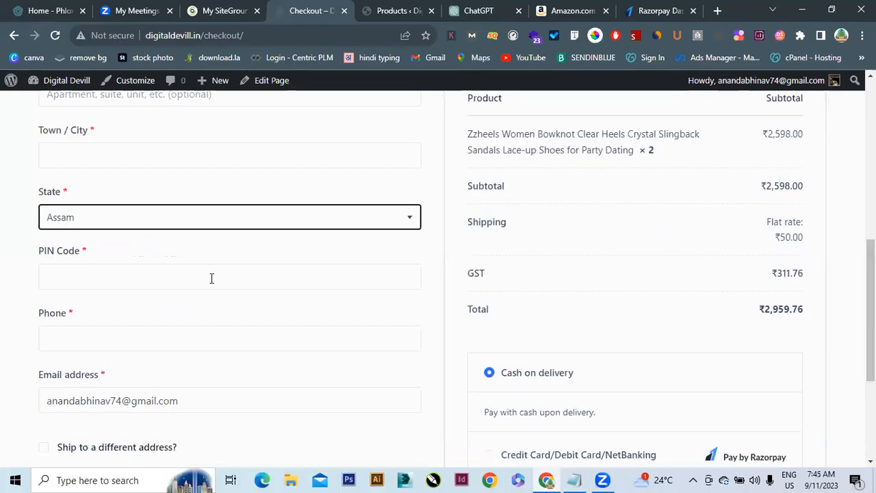
click(125, 278)
text(112202)
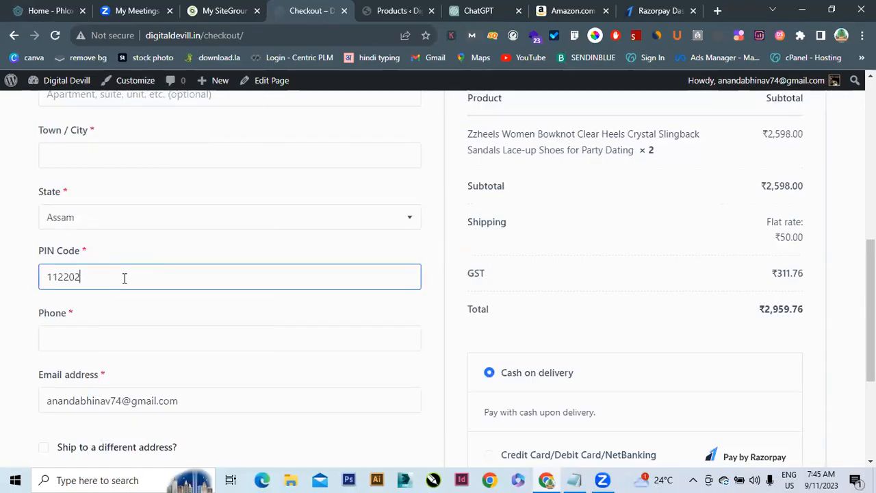
click(101, 337)
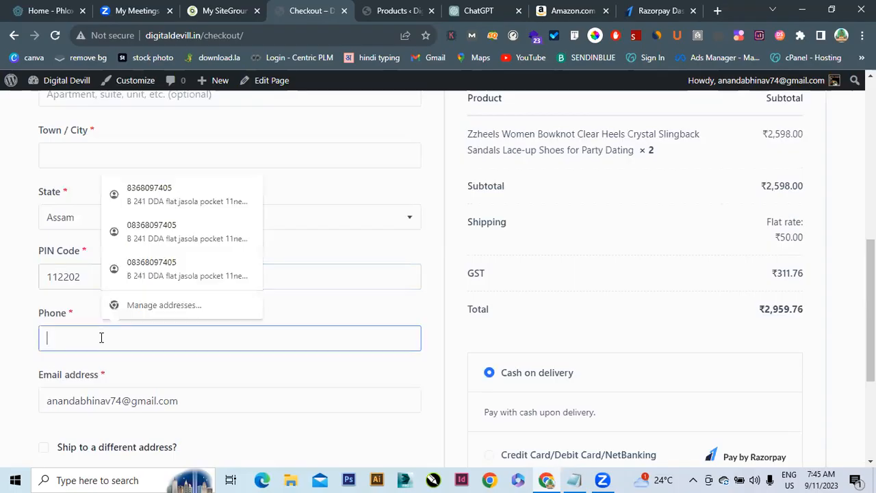
click(72, 153)
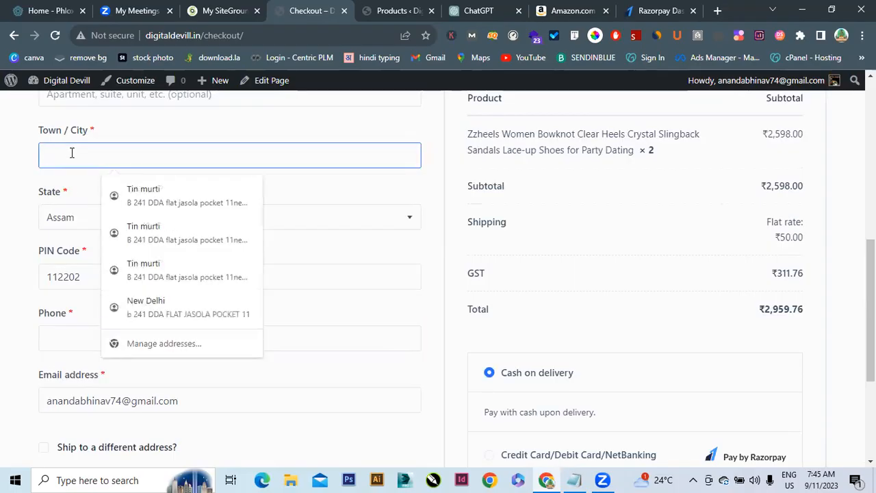
click(172, 214)
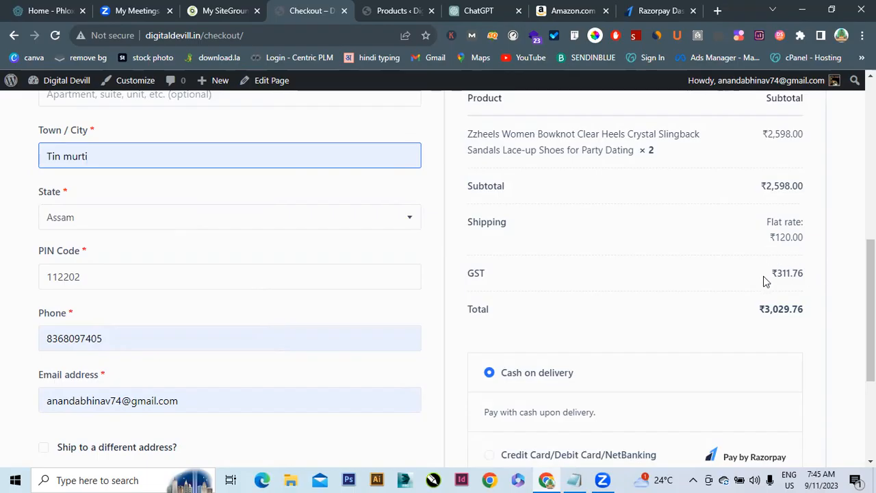
Select Razorpay Credit Card/Debit Card/NetBanking payment and place the ₹3,029.76 order
scroll(870, 308, down, 2)
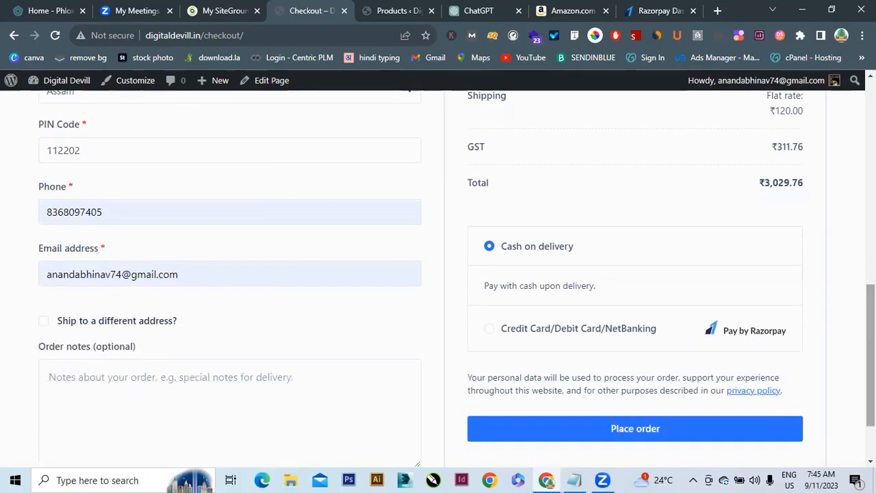
click(499, 332)
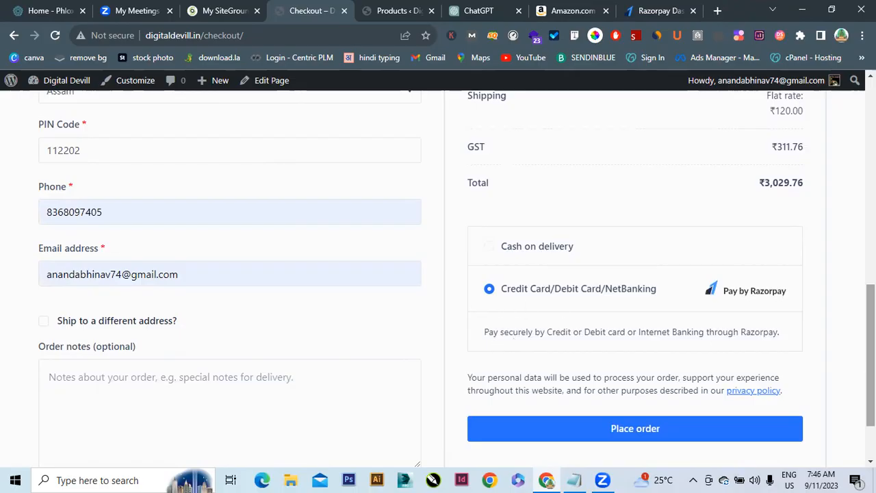
scroll(438, 274, up, 5)
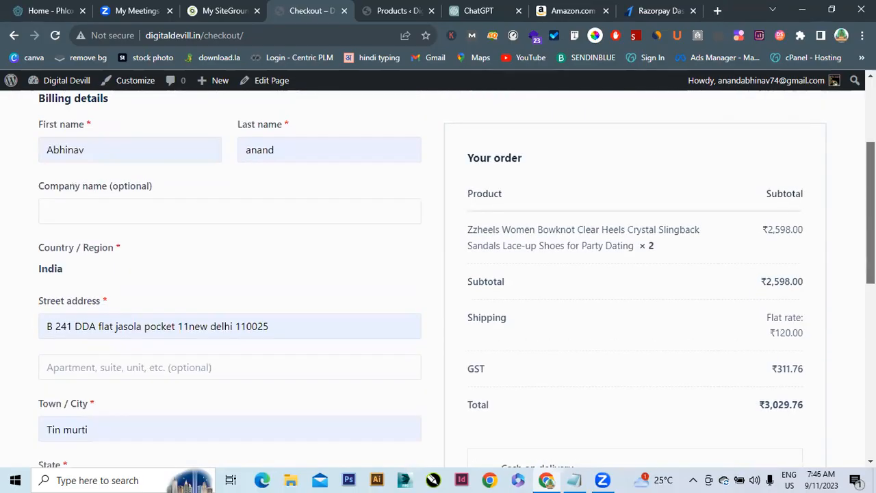
scroll(681, 375, down, 7)
click(635, 349)
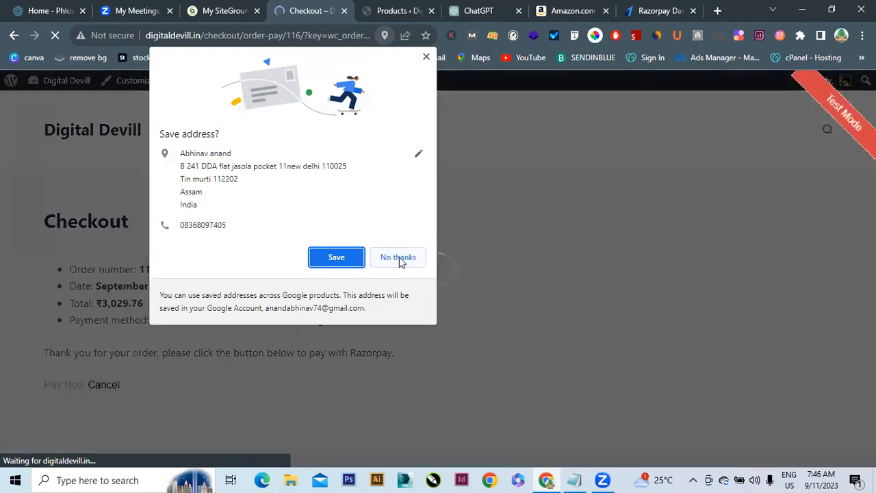
Decline saving the address, pick UPI/QR in Razorpay, then close and cancel the payment
click(399, 258)
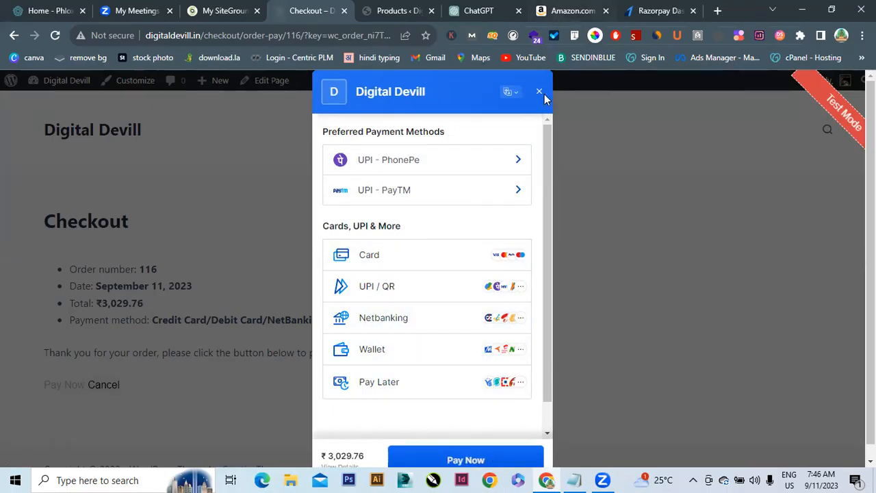
click(373, 296)
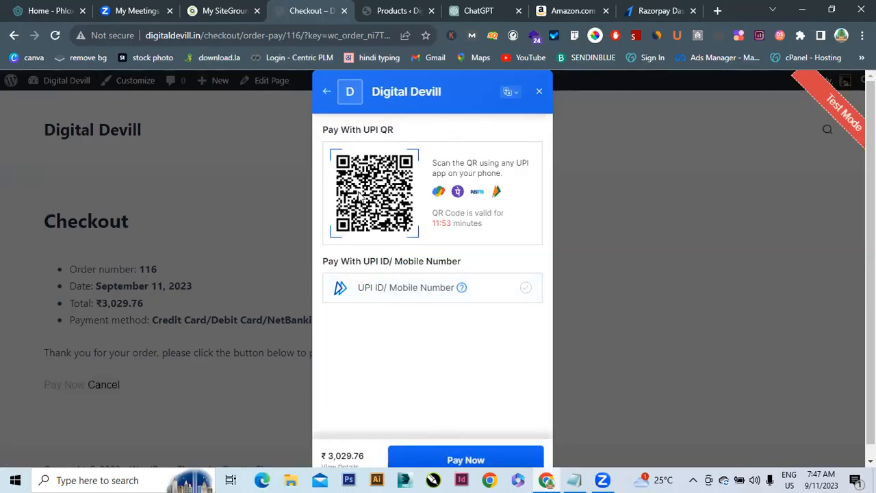
click(404, 287)
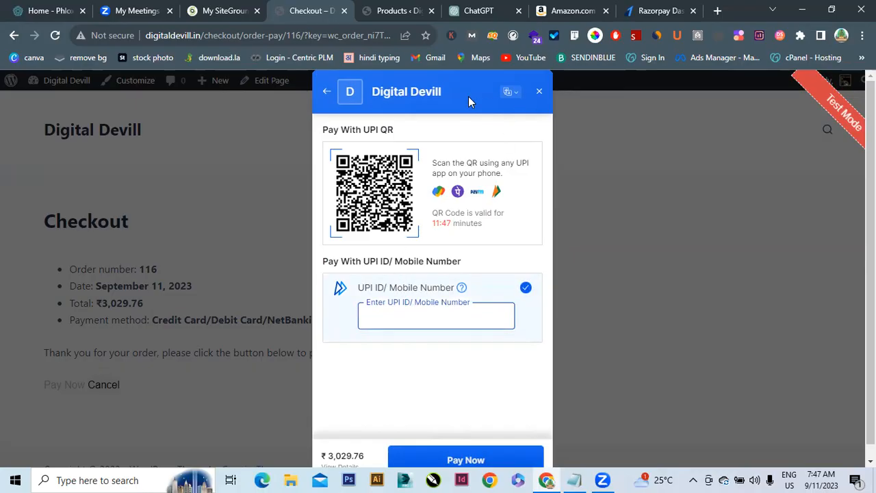
click(538, 93)
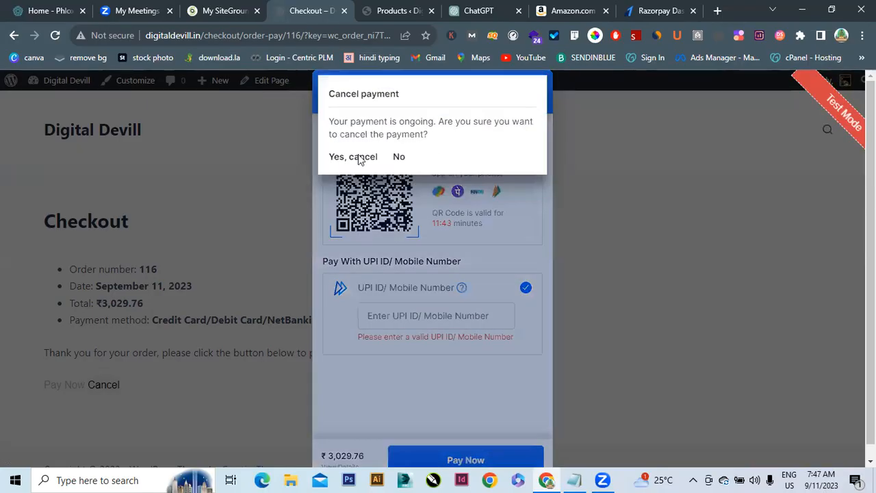
click(370, 161)
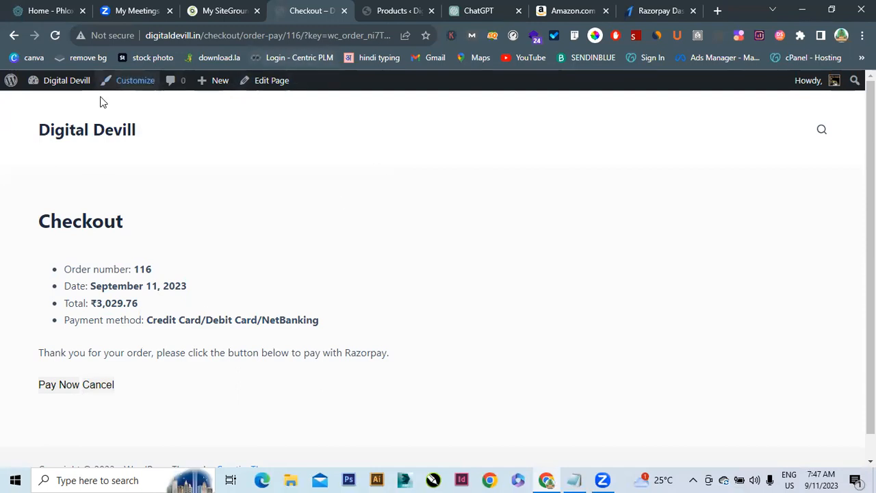
Visit the admin Dashboard, the live storefront and the Razorpay dashboard, then return to Products
click(60, 85)
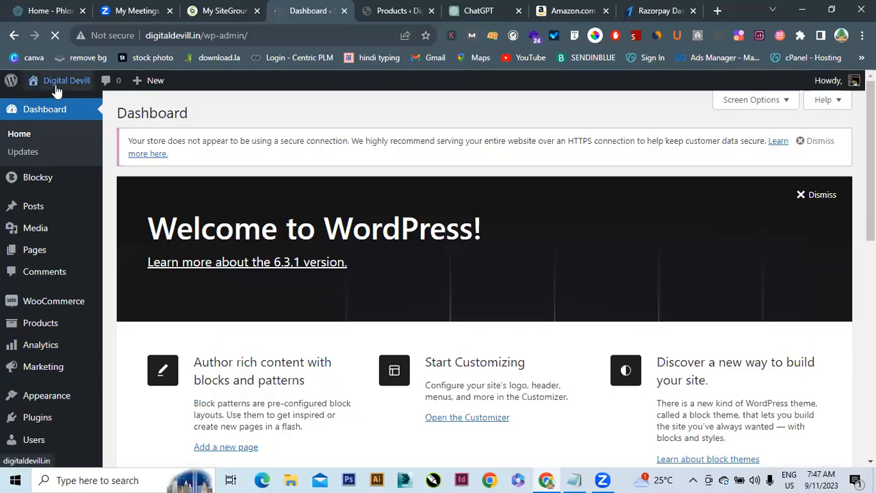
click(57, 91)
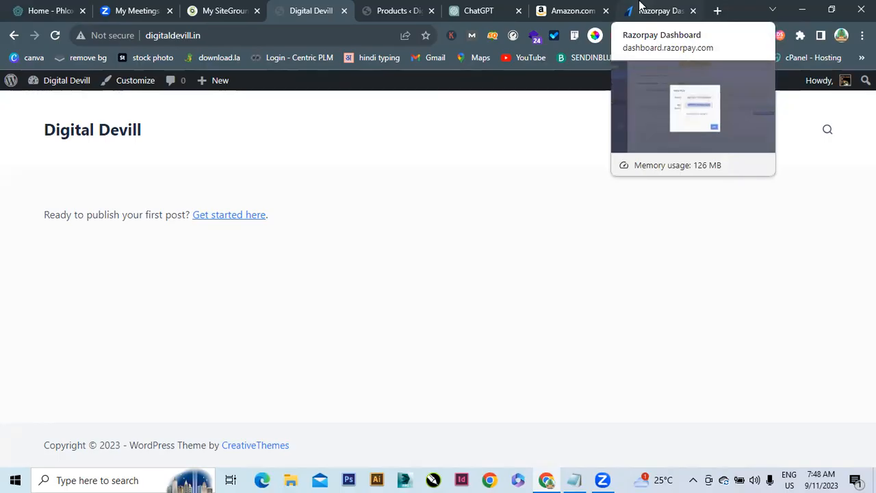
click(640, 6)
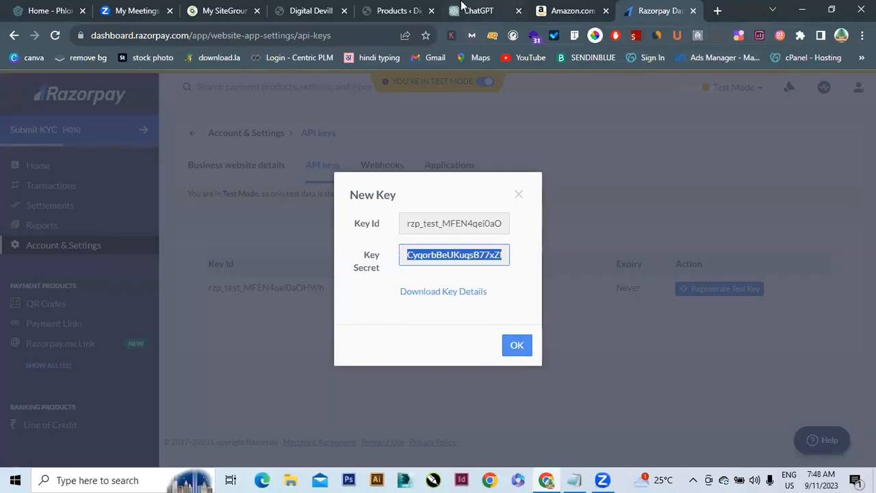
click(398, 8)
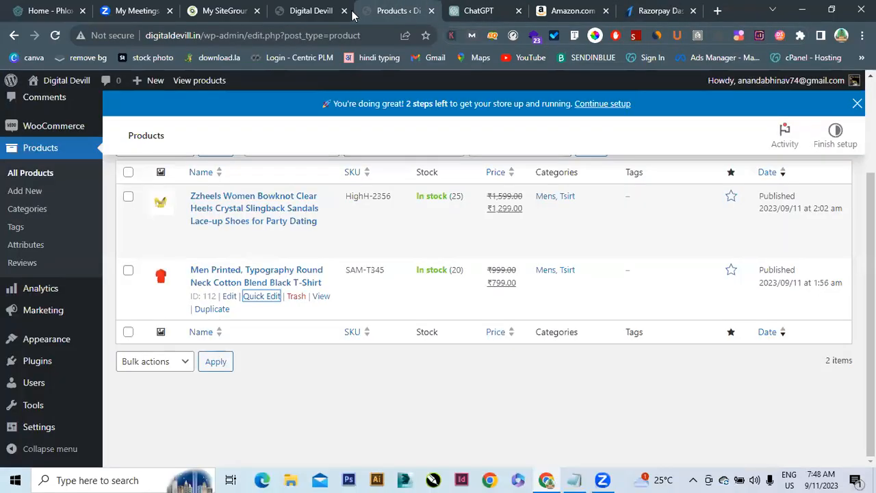